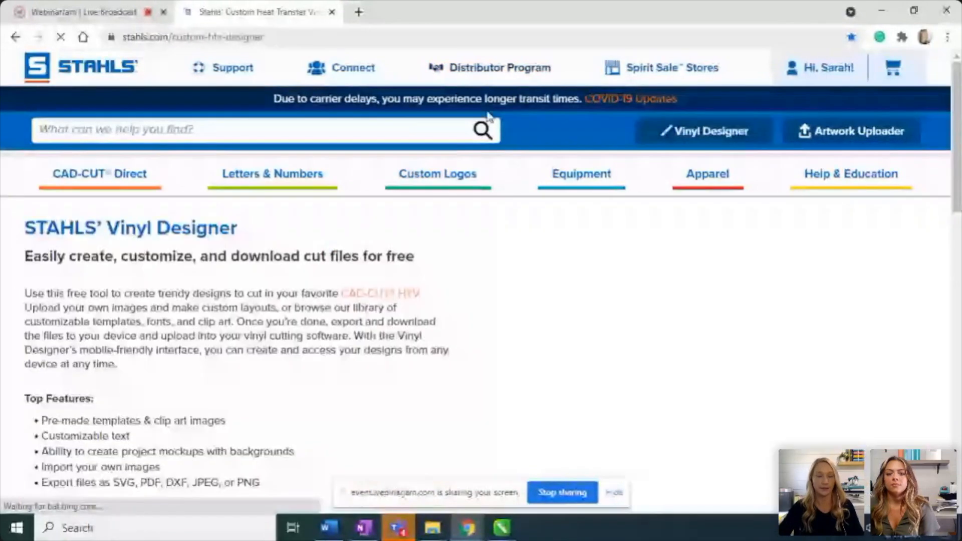
Step: Look over the Vinyl Designer page, including its feature list, introduction video, guide links and embedded designer
scroll(386, 297, "down", 3)
scroll(332, 285, "up", 3)
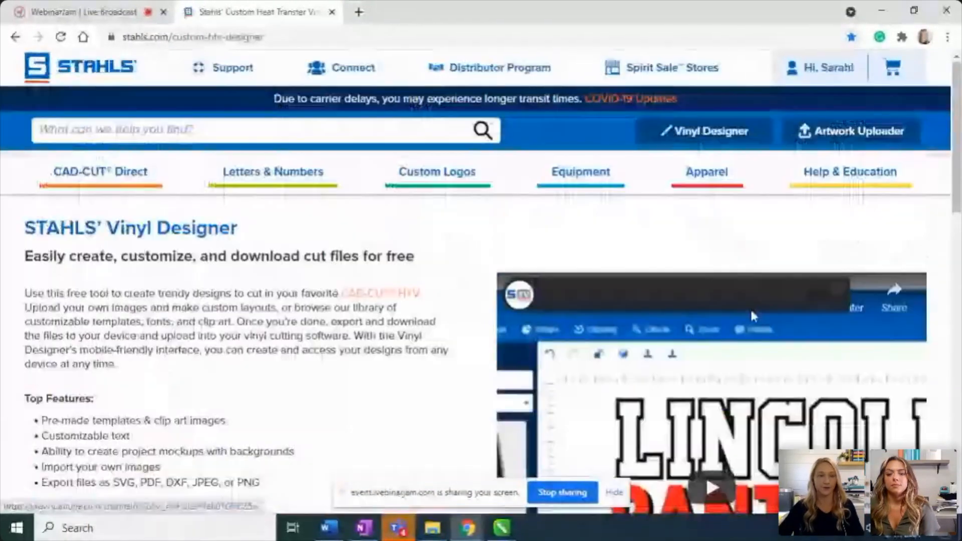
scroll(641, 285, "down", 6)
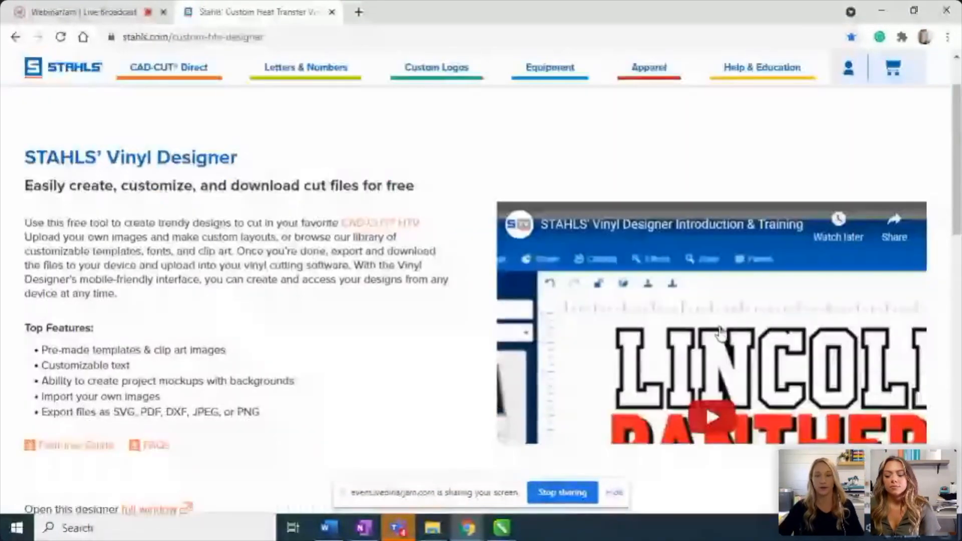
scroll(774, 221, "up", 2)
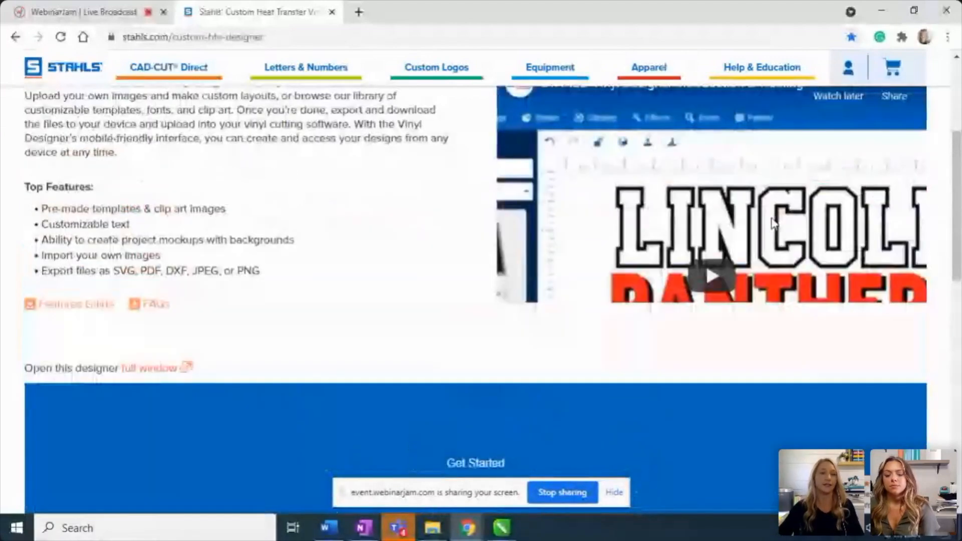
scroll(574, 191, "up", 3)
scroll(450, 197, "down", 6)
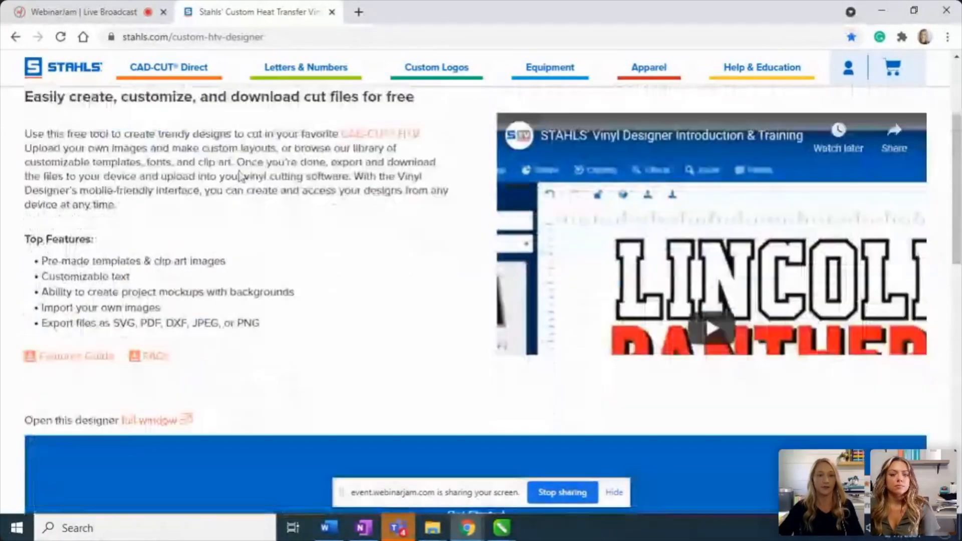
scroll(526, 288, "up", 3)
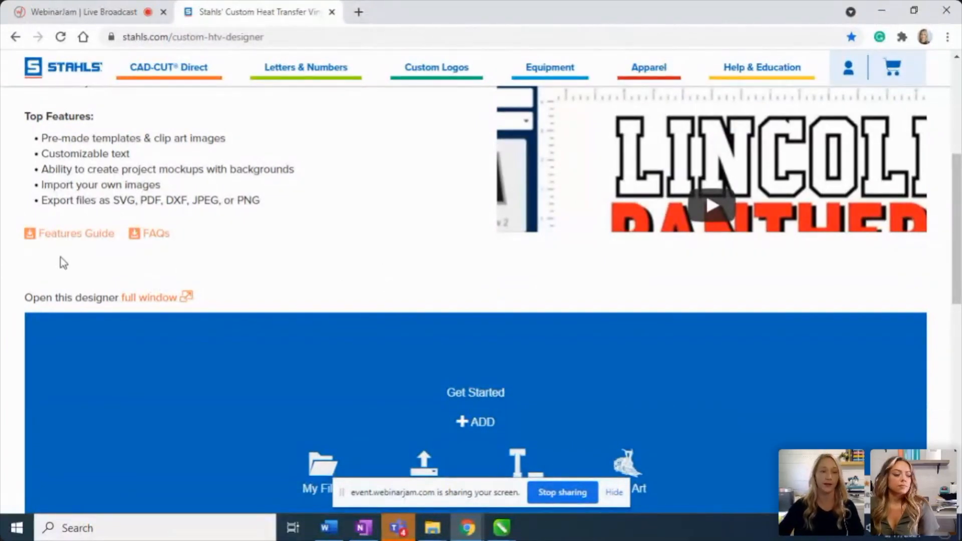
scroll(281, 279, "down", 2)
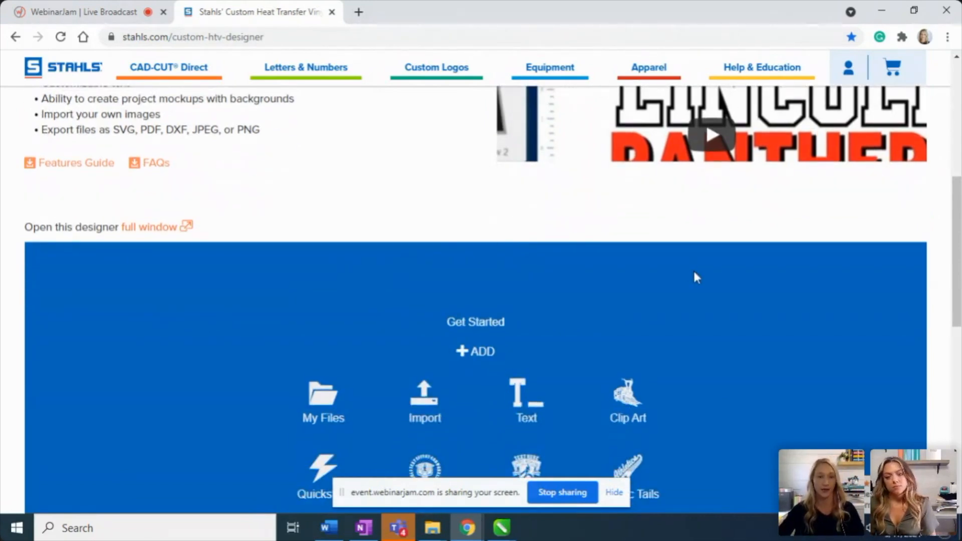
scroll(697, 277, "down", 3)
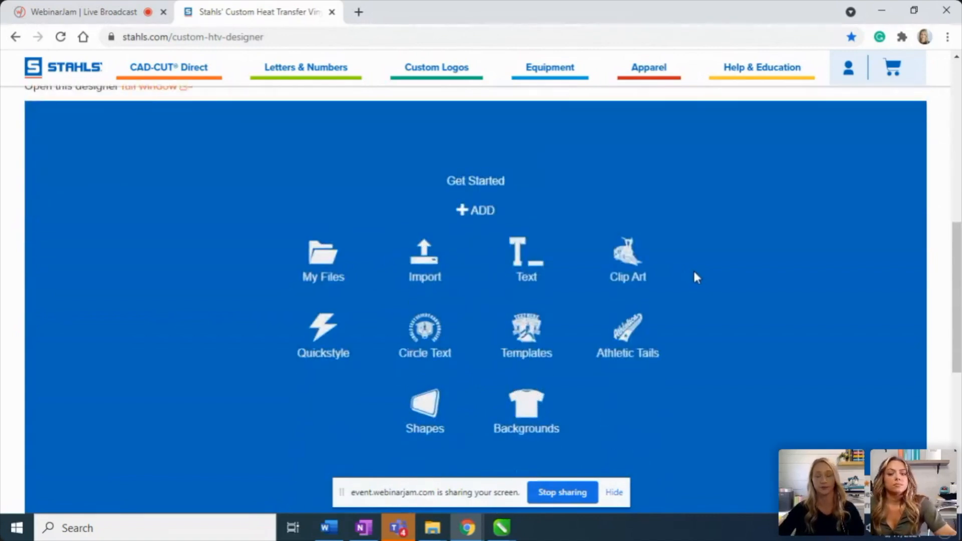
scroll(711, 240, "up", 3)
scroll(662, 215, "down", 2)
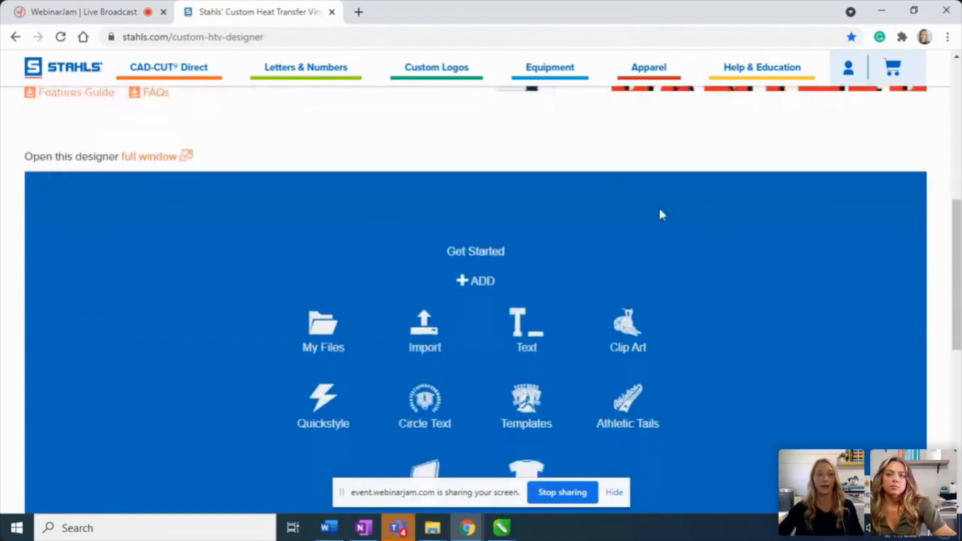
scroll(188, 143, "down", 2)
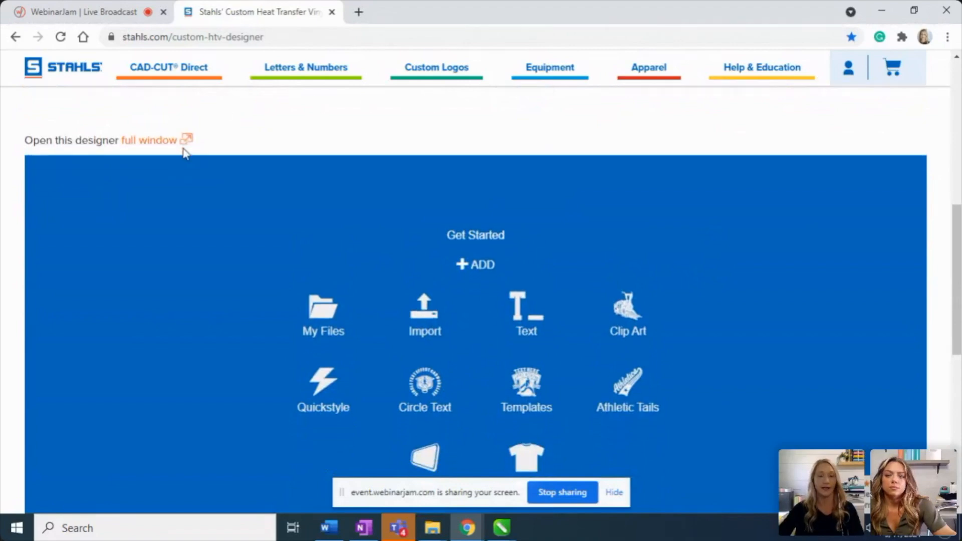
scroll(658, 290, "up", 2)
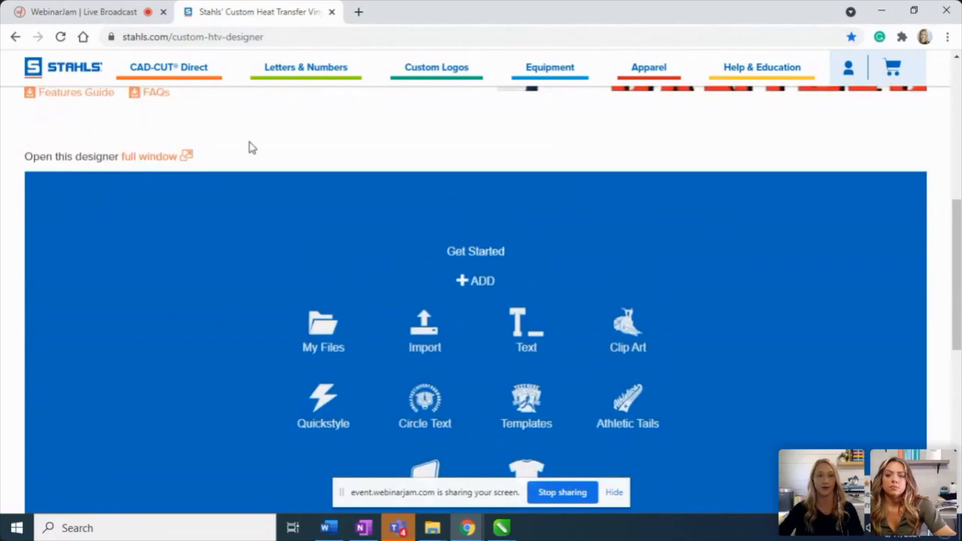
Step: Open the embedded designer in the full window and hide the screen-sharing notice
left_click(148, 163)
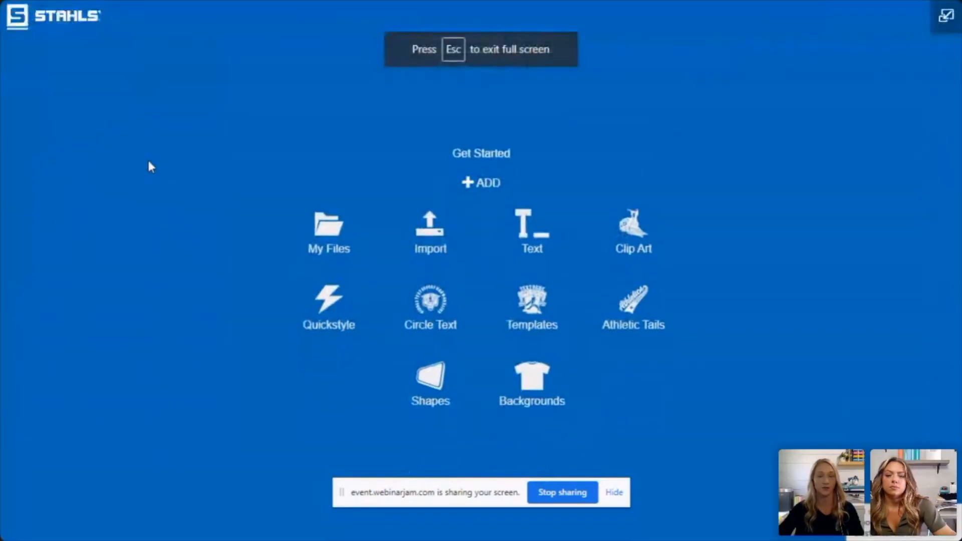
left_click(614, 492)
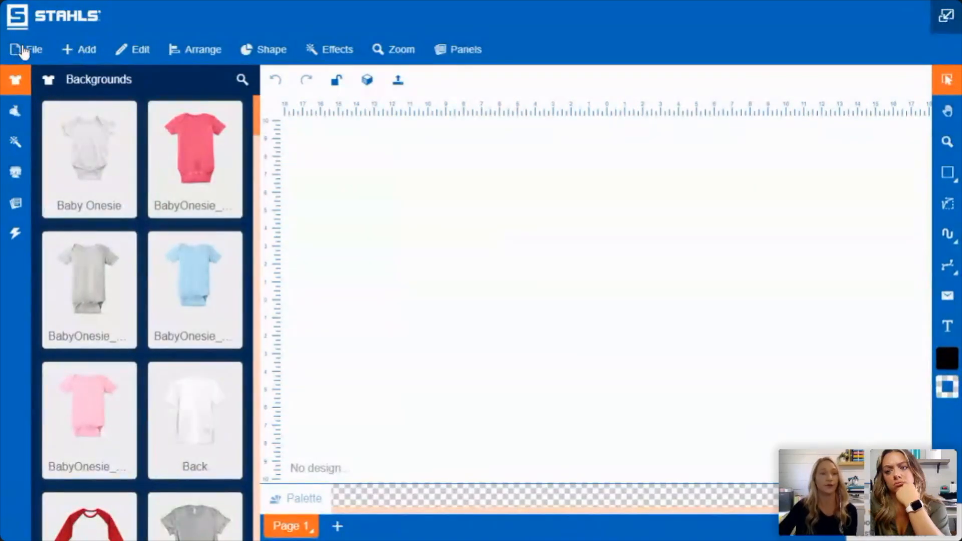
Step: Examine the commands offered for adding elements, editing, arranging, shaping, effects, zooming and showing panels
left_click(82, 51)
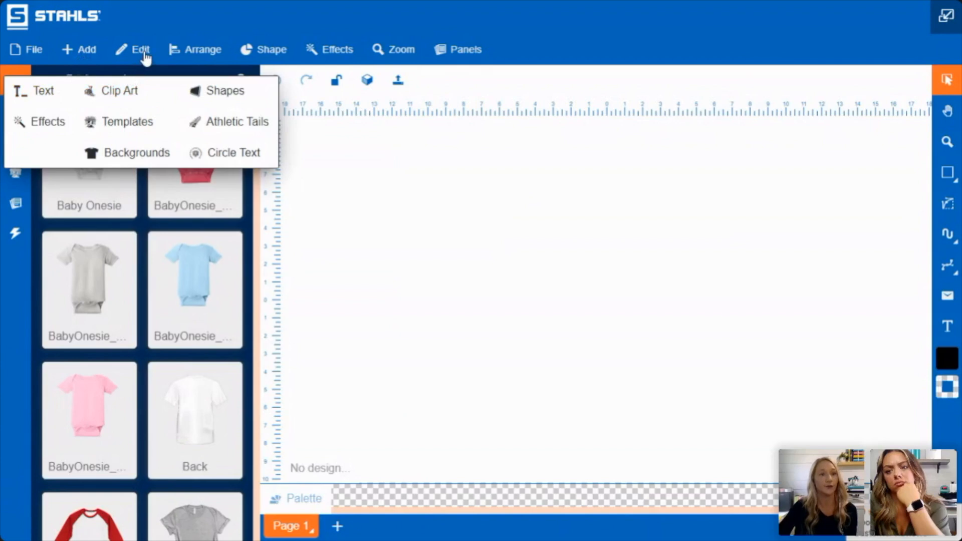
left_click(145, 56)
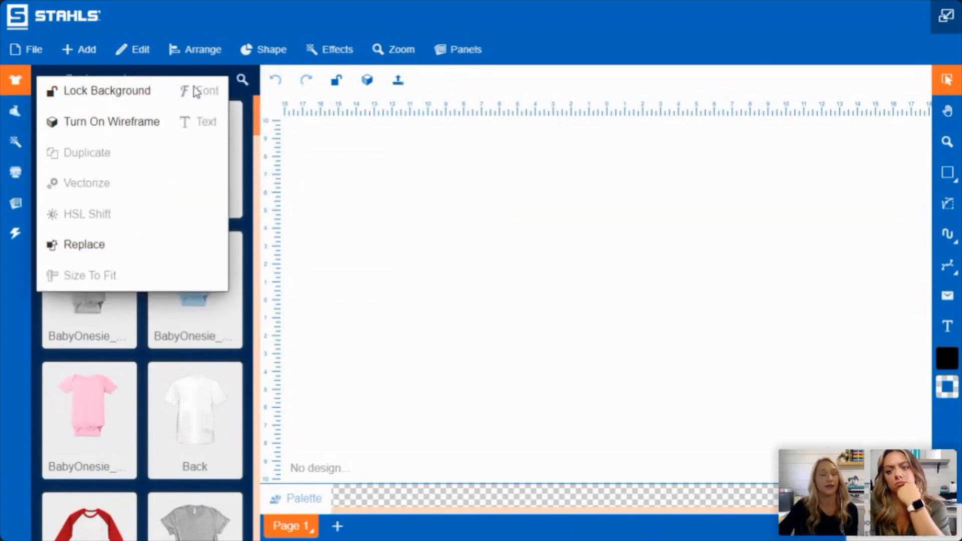
left_click(195, 56)
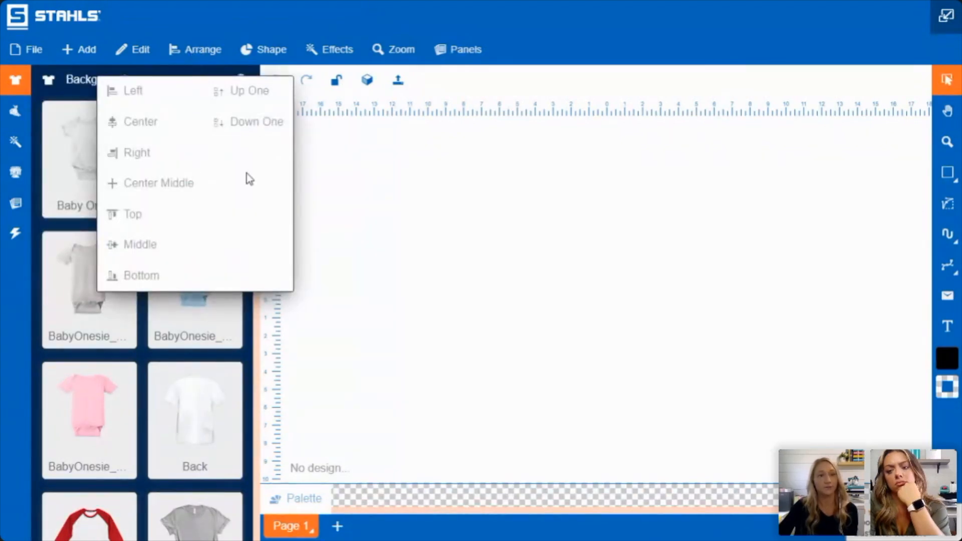
left_click(258, 57)
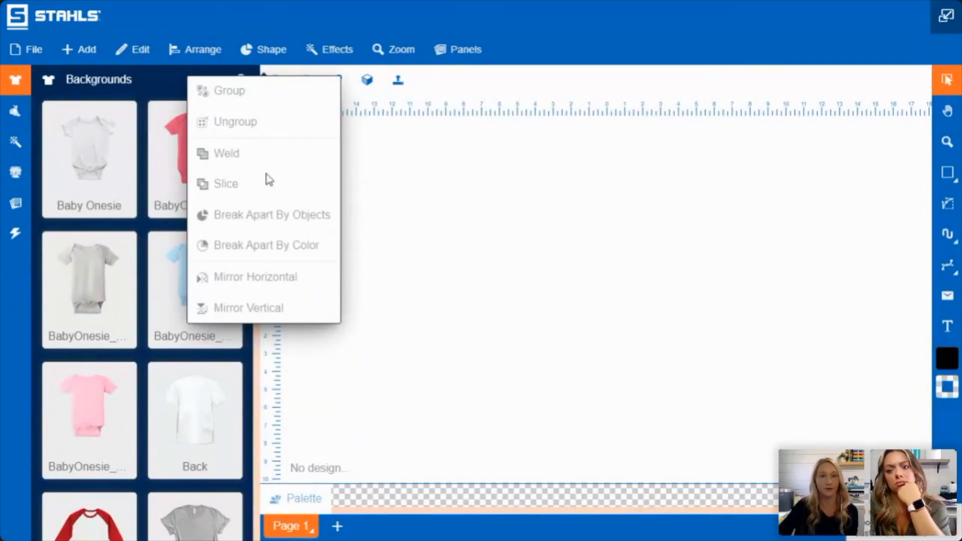
left_click(339, 59)
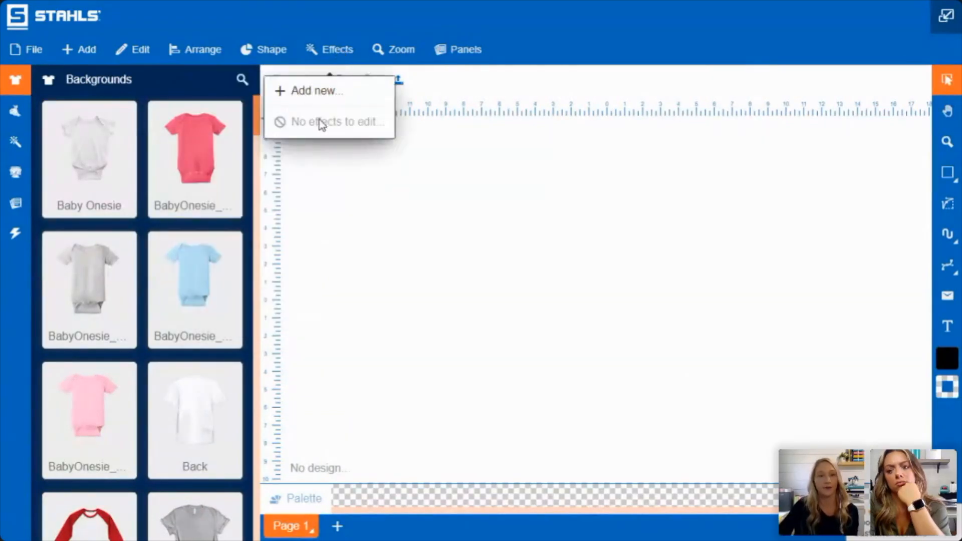
left_click(420, 49)
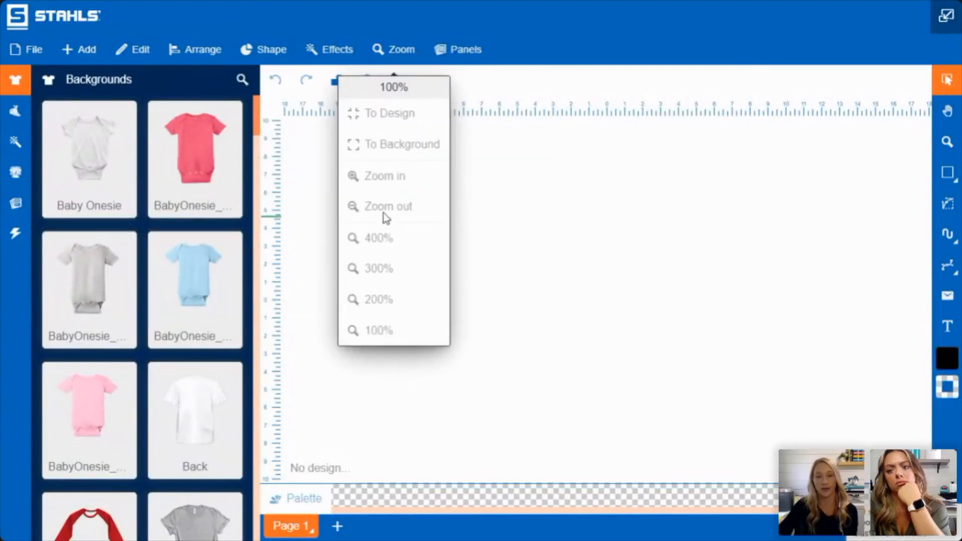
left_click(467, 58)
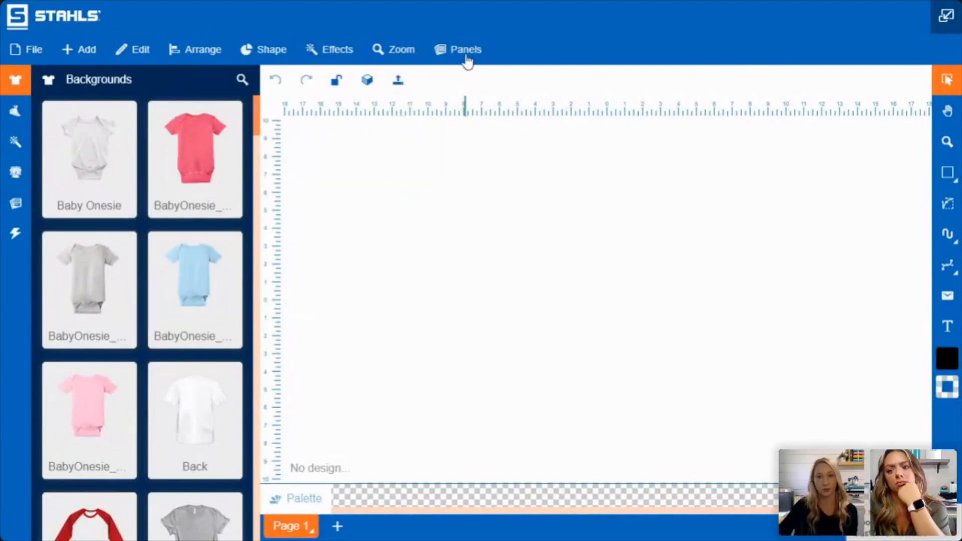
left_click(466, 58)
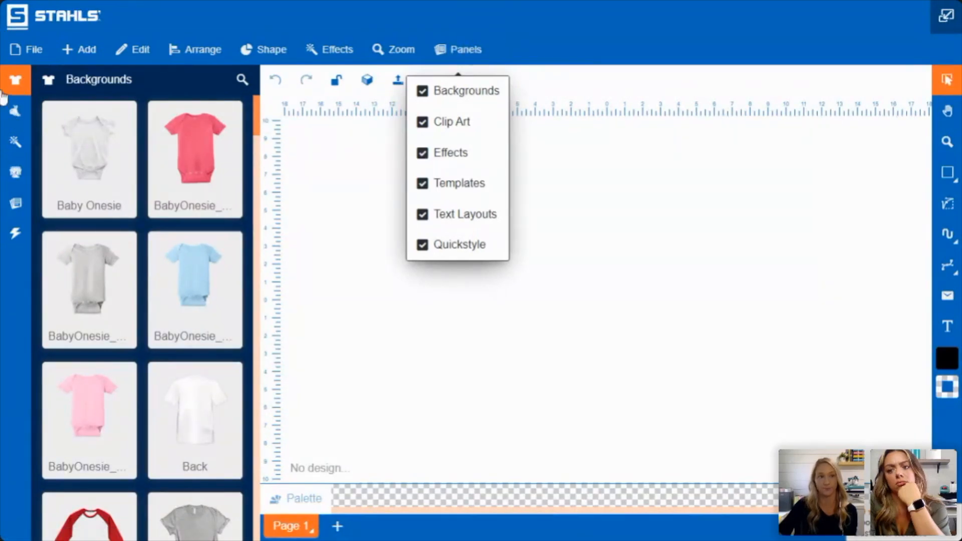
left_click(15, 80)
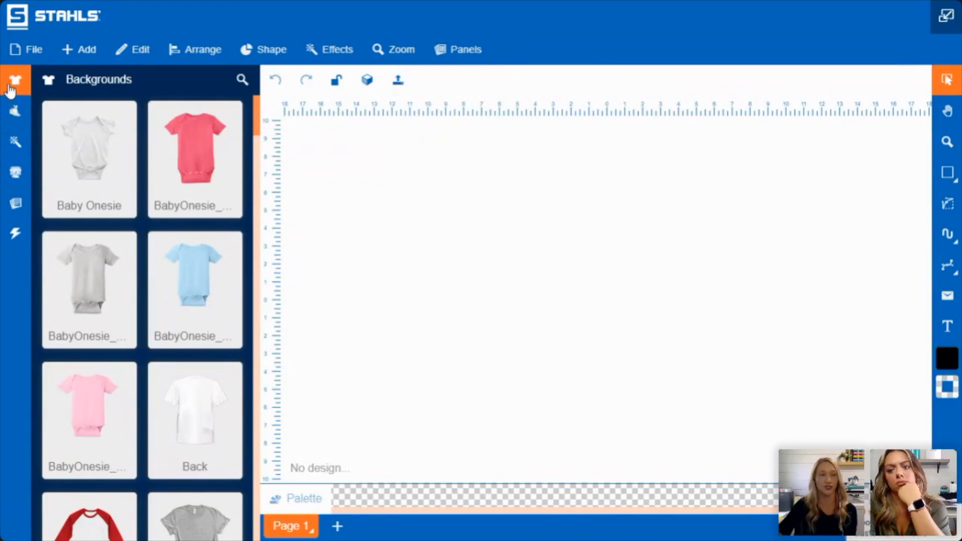
left_click(93, 51)
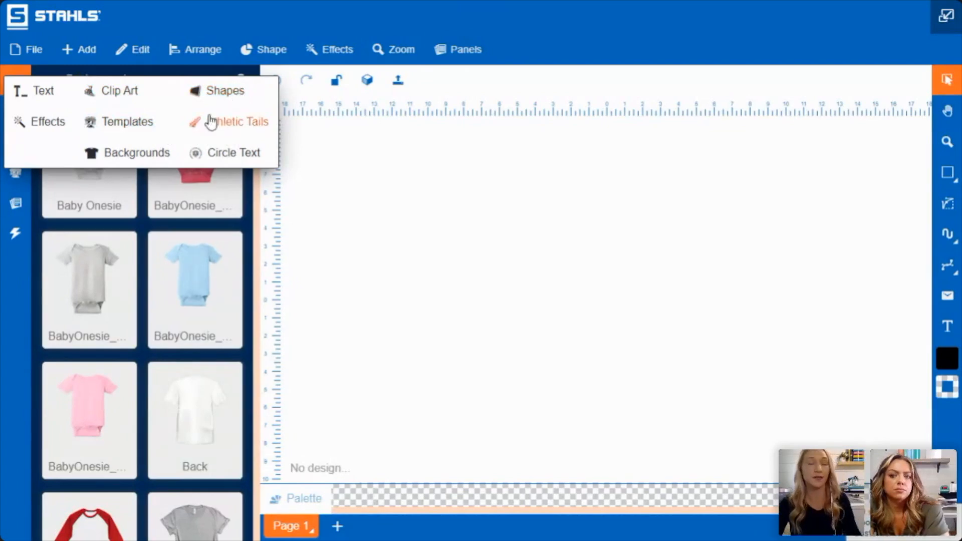
left_click(620, 234)
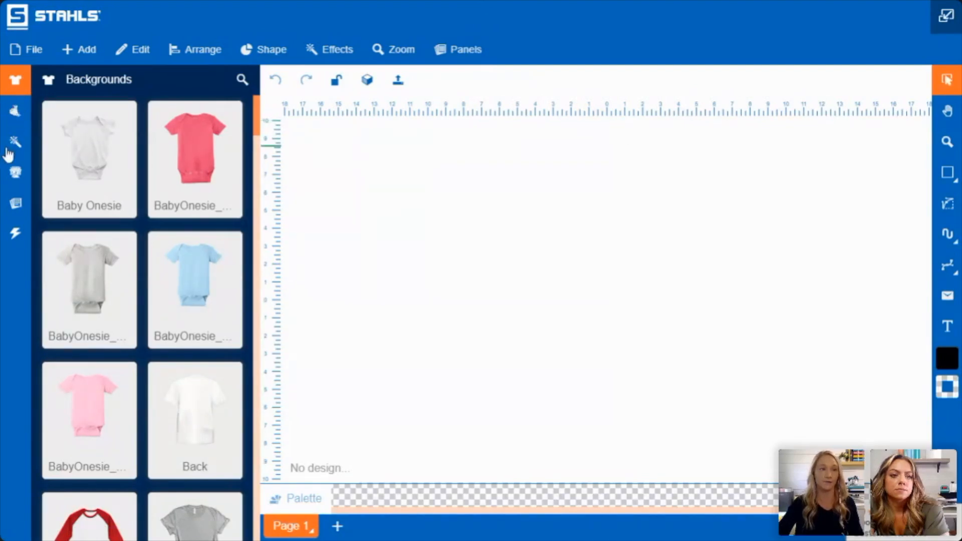
left_click(78, 51)
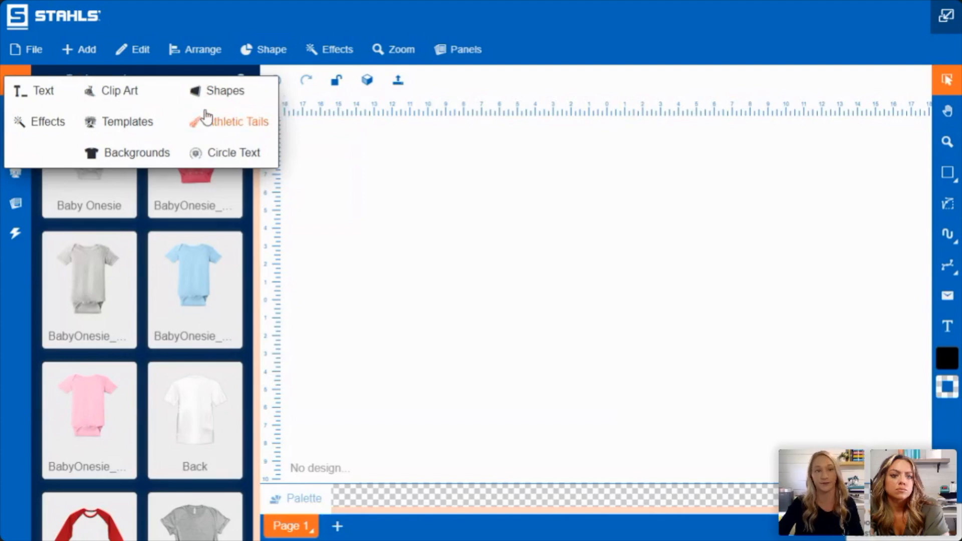
left_click(378, 139)
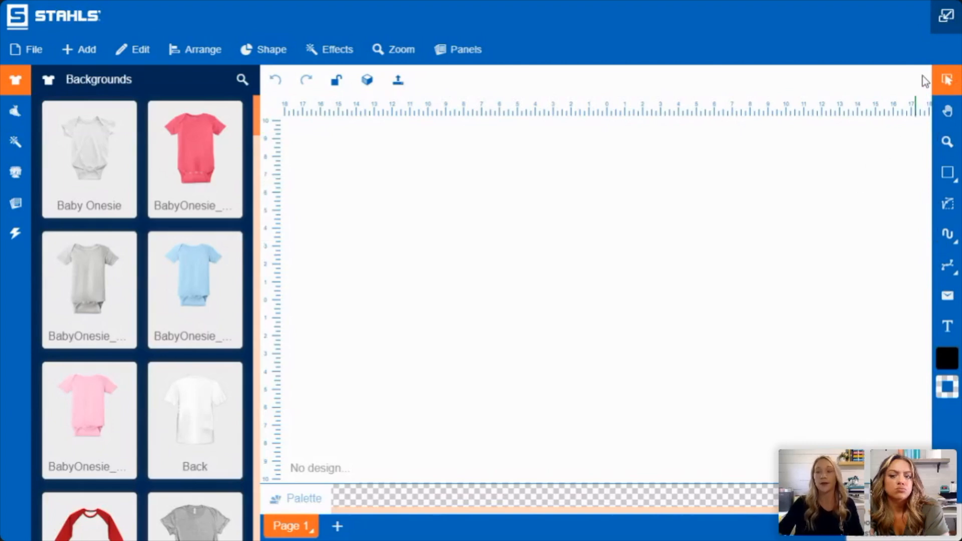
mouse_move(567, 2)
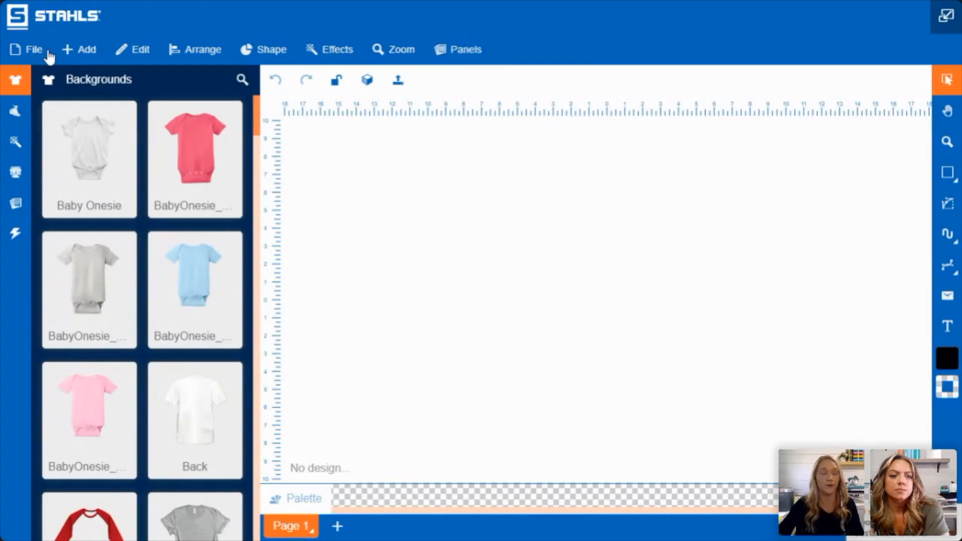
Step: Open the template library and browse the designs in the 2021 new category
left_click(94, 52)
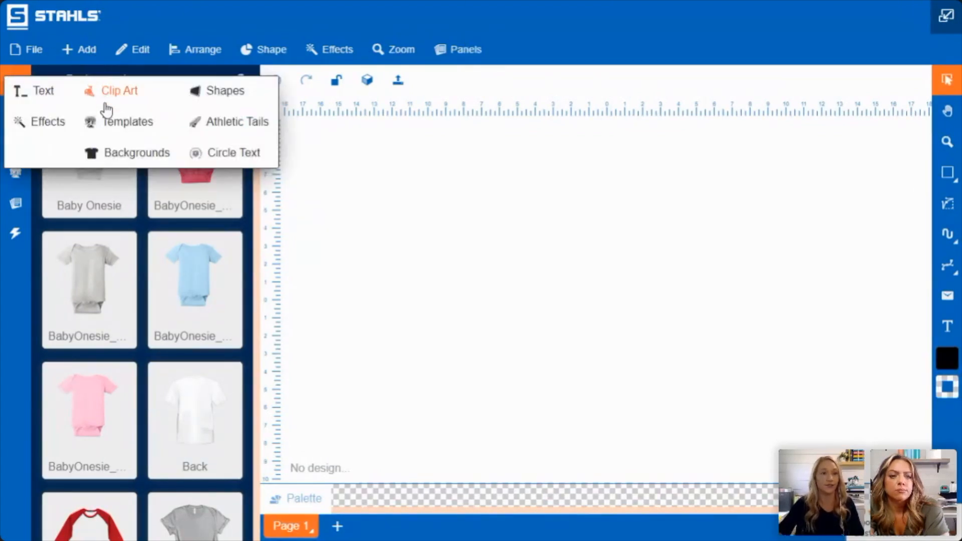
left_click(107, 122)
left_click(137, 117)
left_click(140, 144)
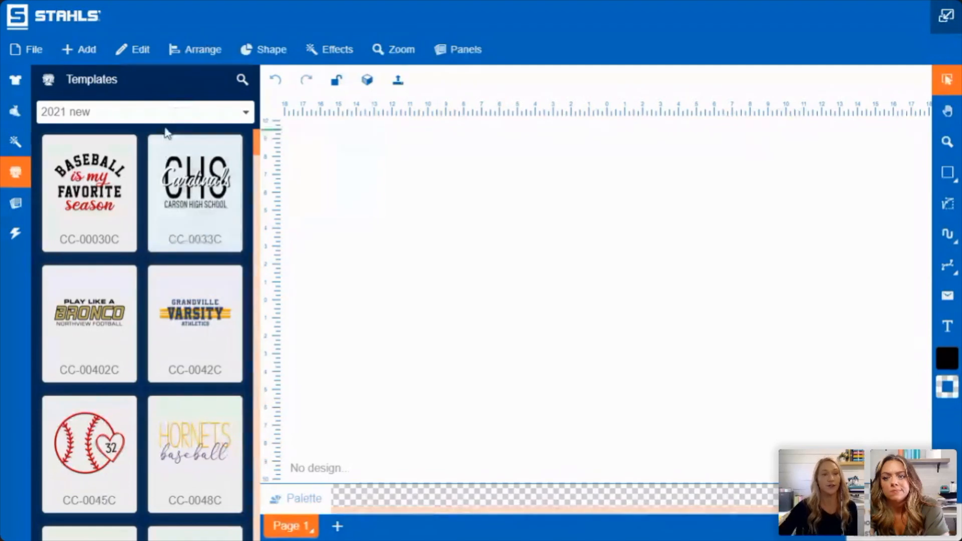
scroll(195, 147, "down", 4)
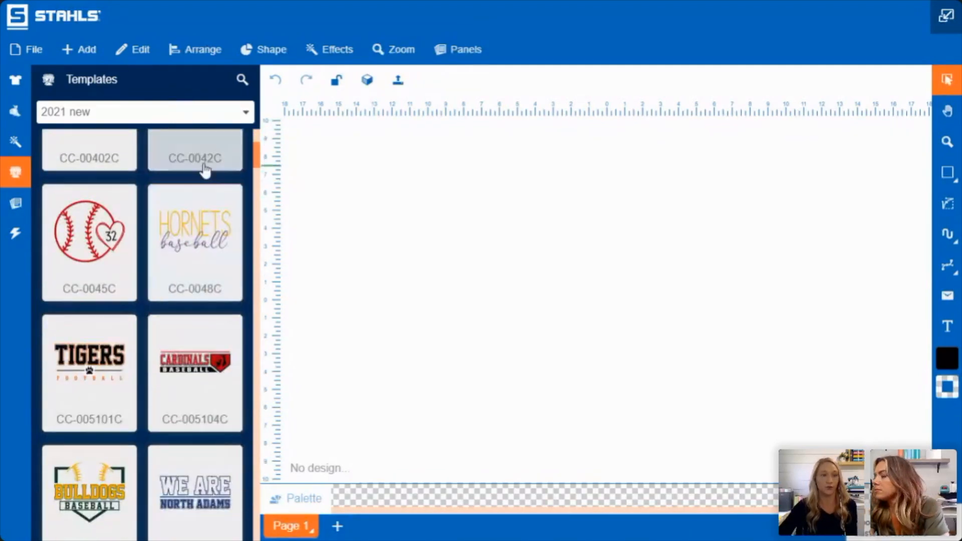
scroll(203, 159, "down", 10)
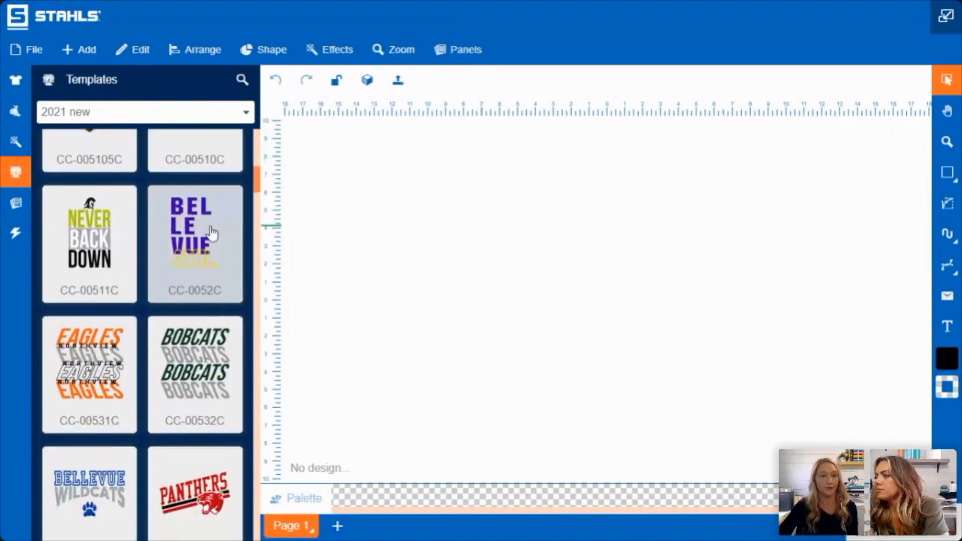
scroll(213, 235, "down", 7)
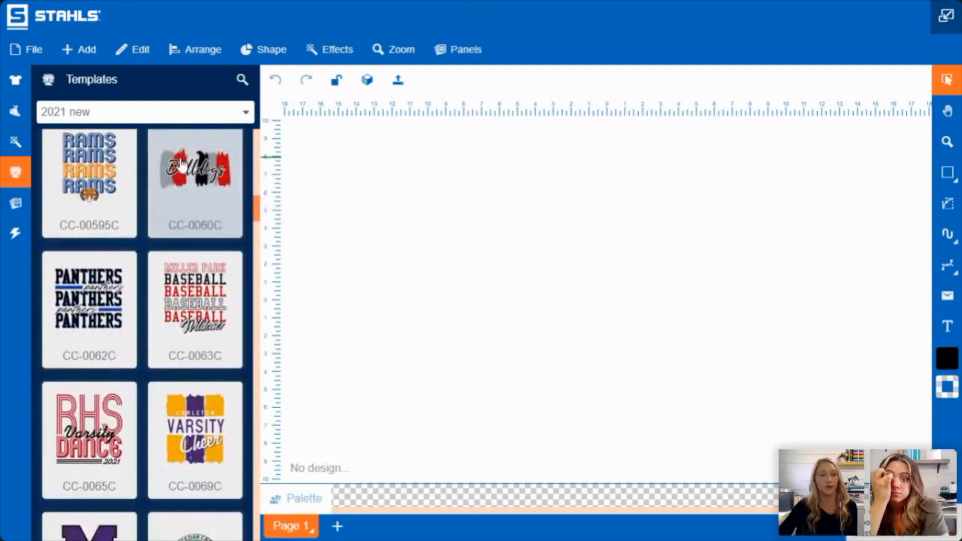
scroll(158, 301, "down", 11)
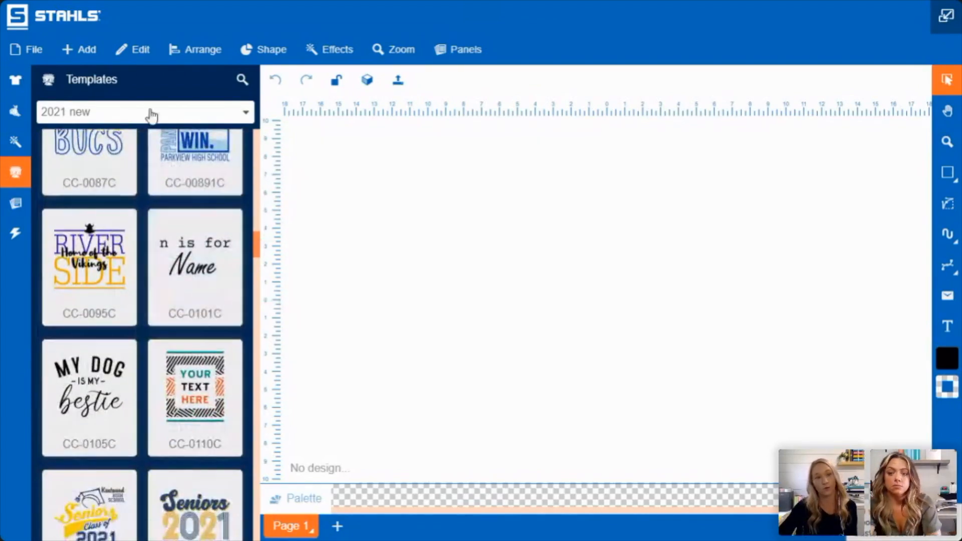
Step: Filter the templates to the School and education category and browse its designs
left_click(154, 112)
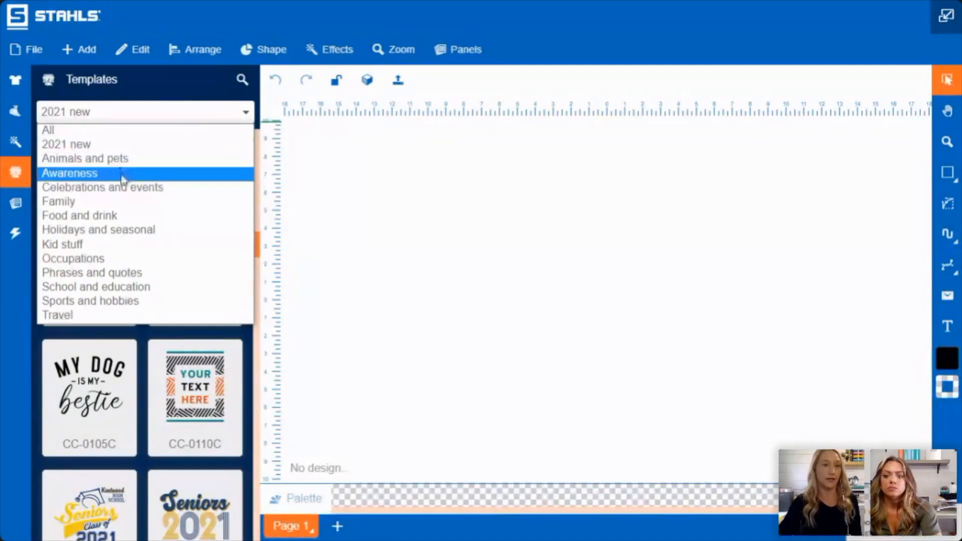
left_click(130, 286)
scroll(133, 217, "down", 5)
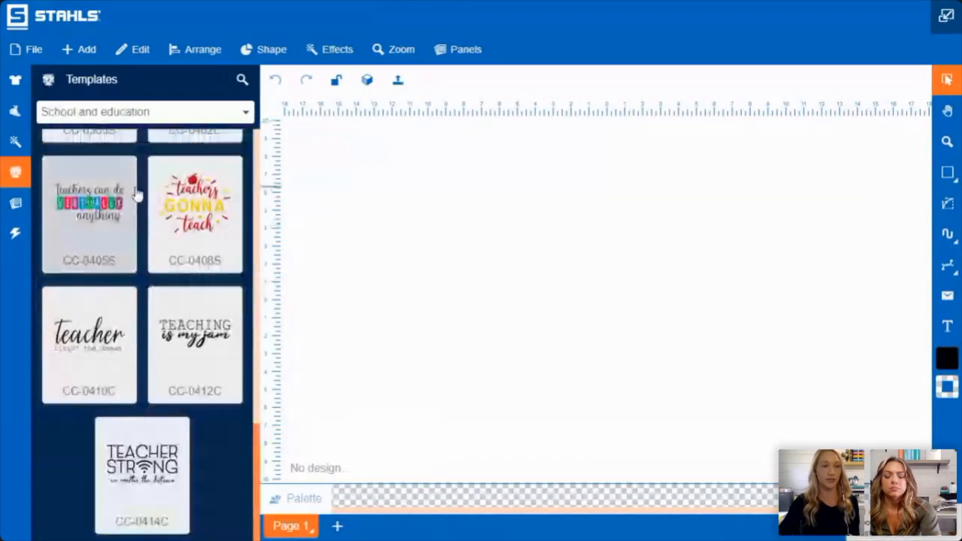
scroll(190, 205, "up", 15)
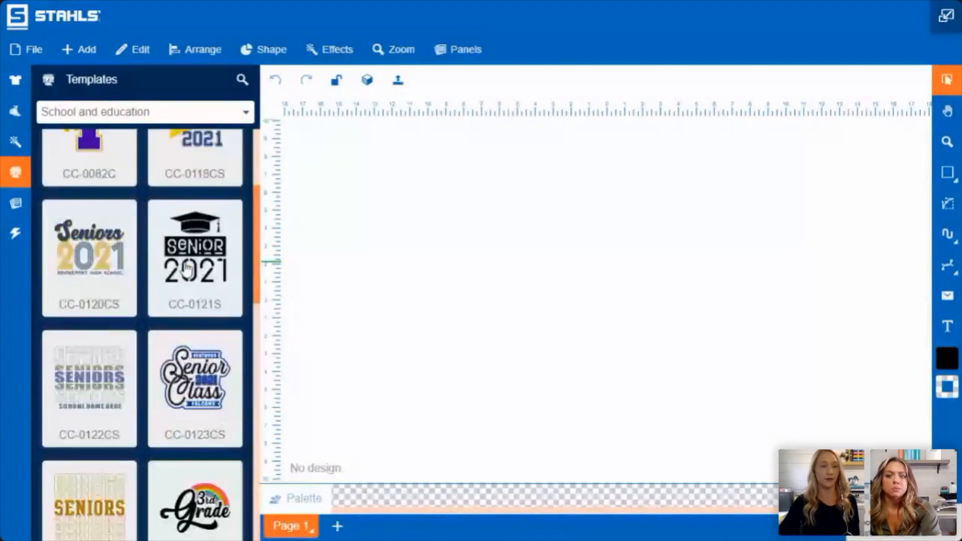
Step: Filter the templates to the Sports and hobbies category and browse its designs
left_click(183, 116)
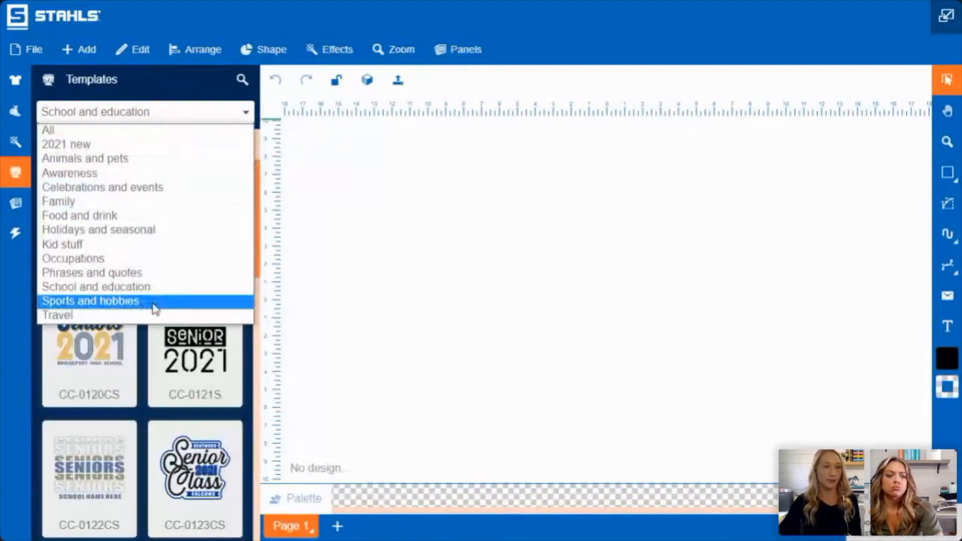
left_click(153, 302)
scroll(166, 256, "up", 2)
scroll(167, 201, "down", 3)
scroll(167, 200, "down", 10)
scroll(166, 201, "up", 6)
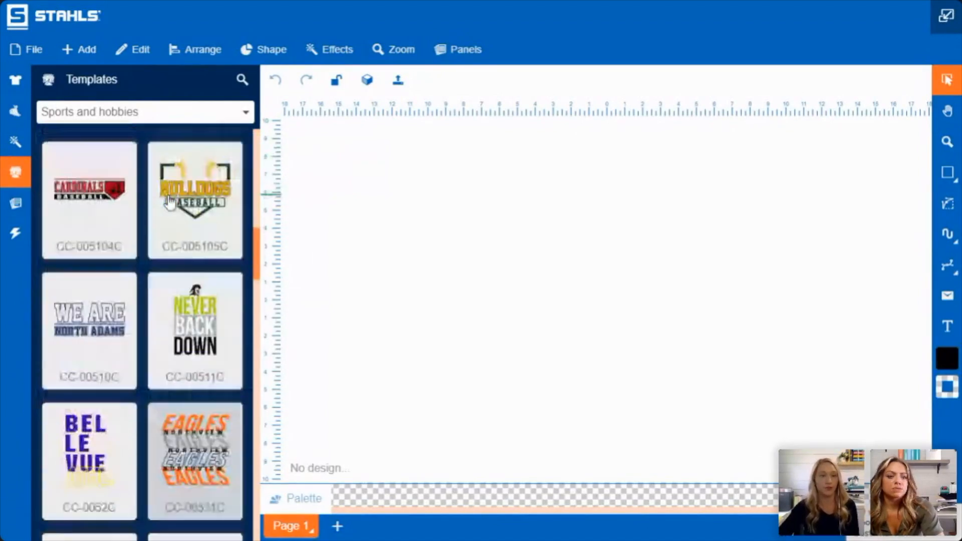
Step: Search the template library for "team", browse the matching designs and close the search
left_click(241, 81)
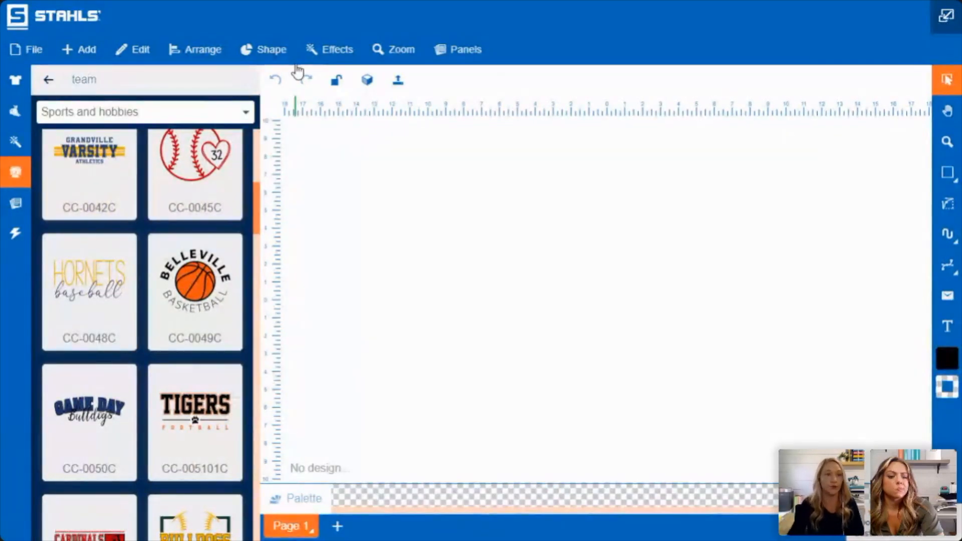
type("team")
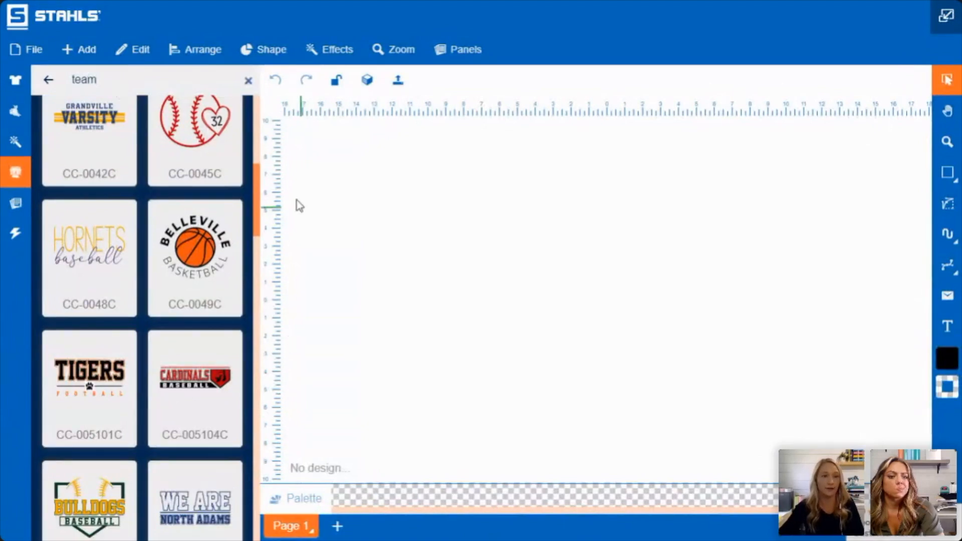
scroll(160, 271, "up", 7)
scroll(160, 271, "down", 15)
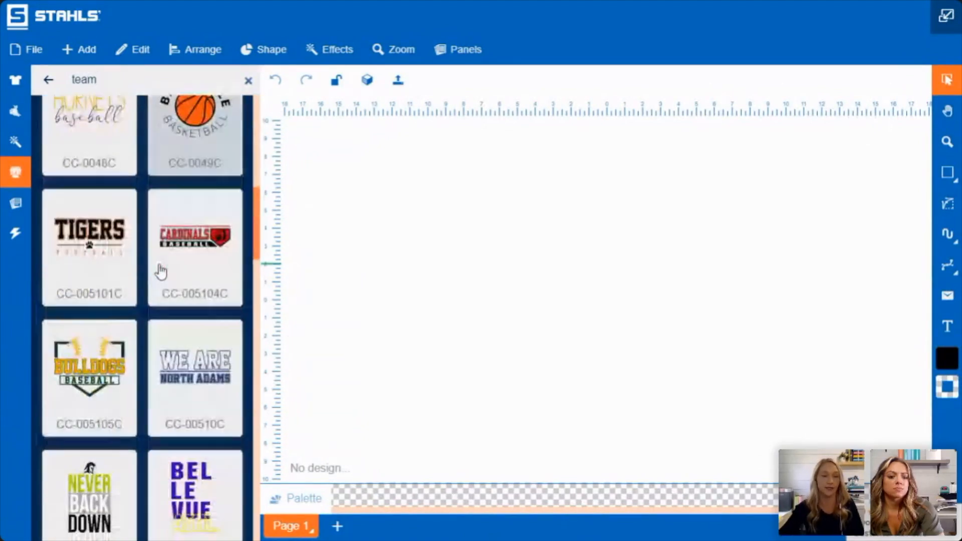
scroll(178, 268, "down", 10)
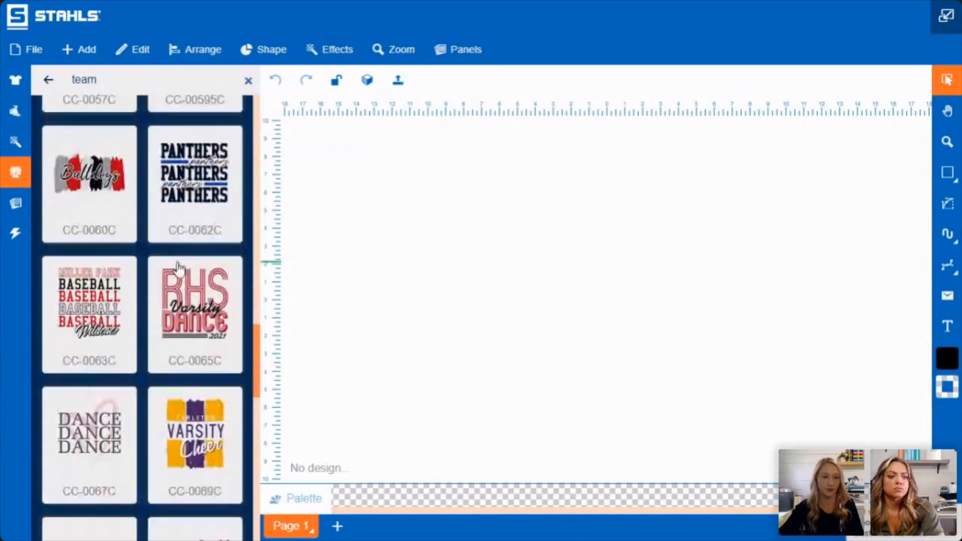
scroll(178, 269, "up", 4)
left_click(48, 80)
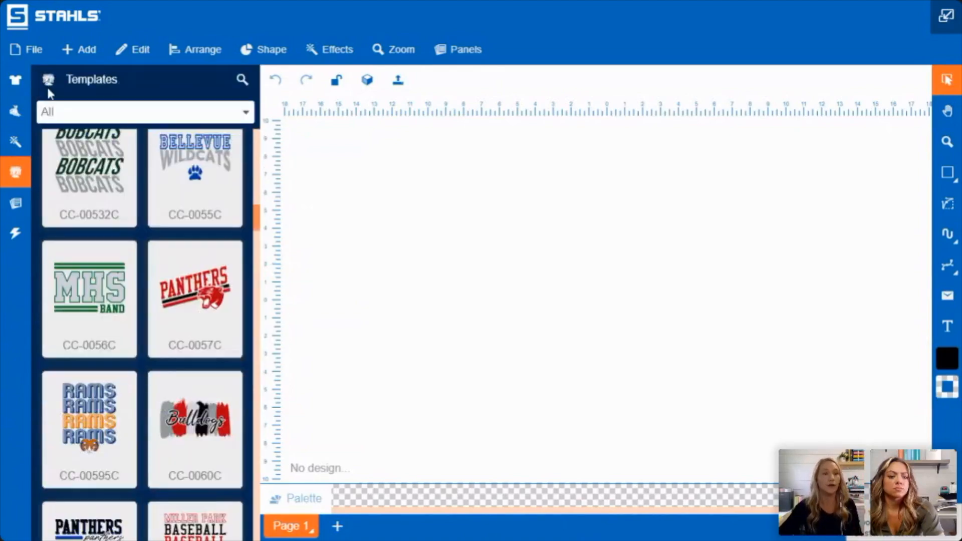
Step: Browse the designs across all template categories
scroll(134, 249, "up", 4)
scroll(155, 264, "down", 20)
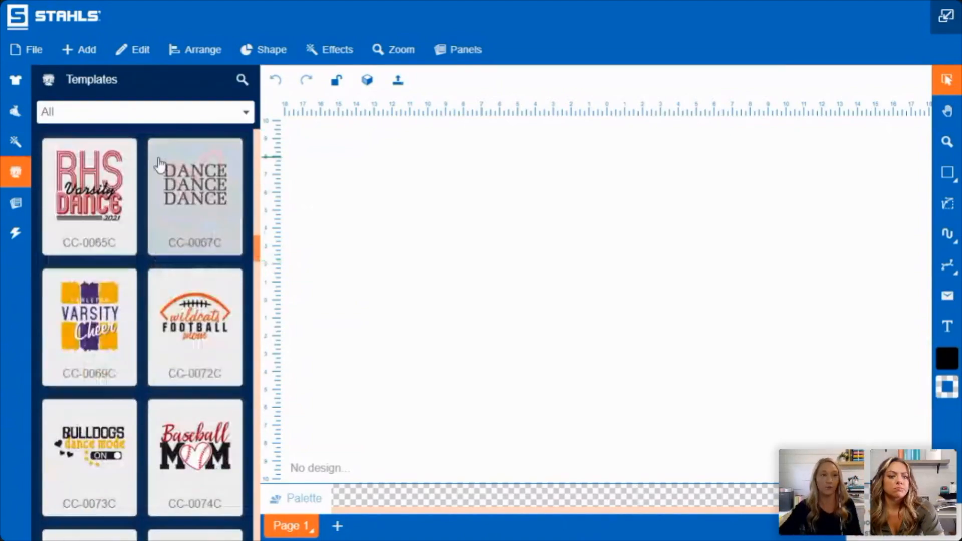
scroll(209, 255, "down", 8)
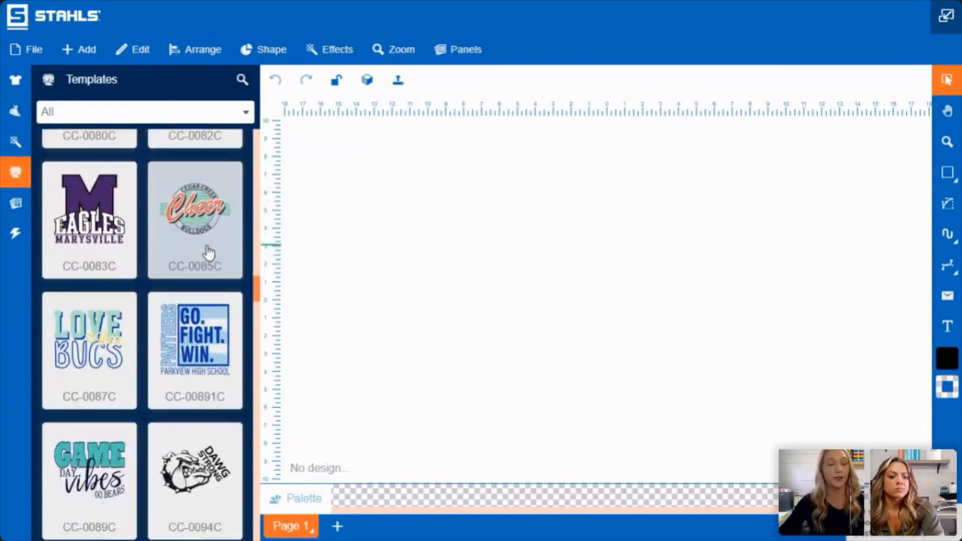
scroll(209, 245, "down", 4)
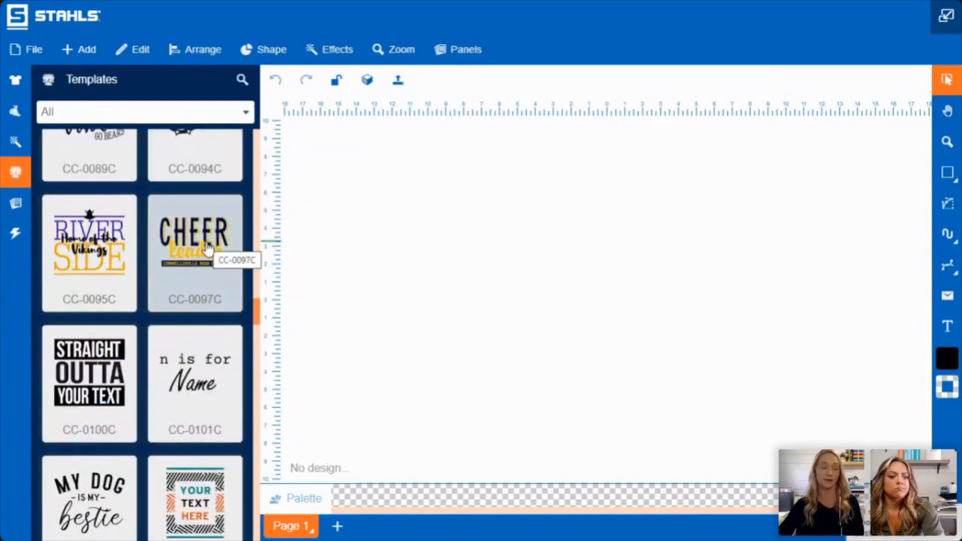
scroll(203, 256, "down", 4)
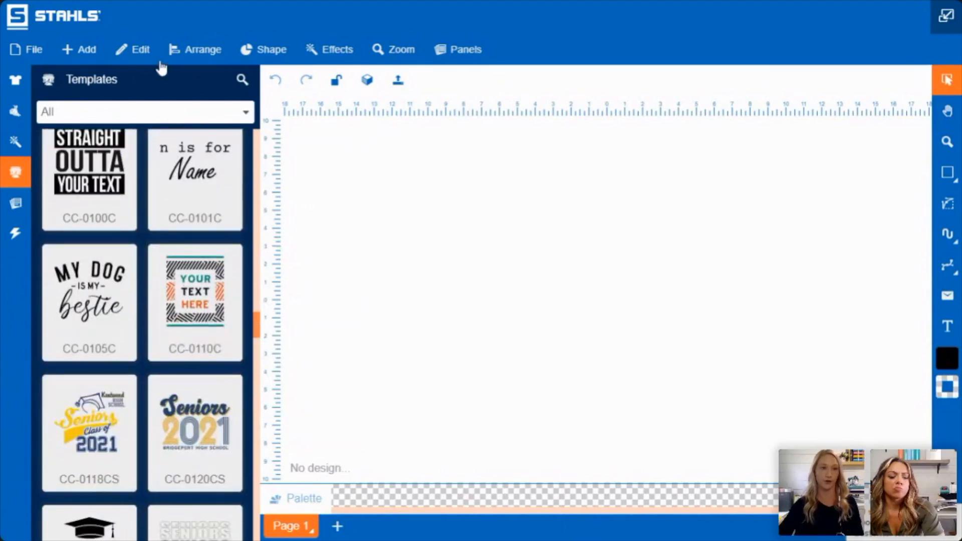
Step: Search the template library for "stock", look through the matching designs and close the search
left_click(253, 81)
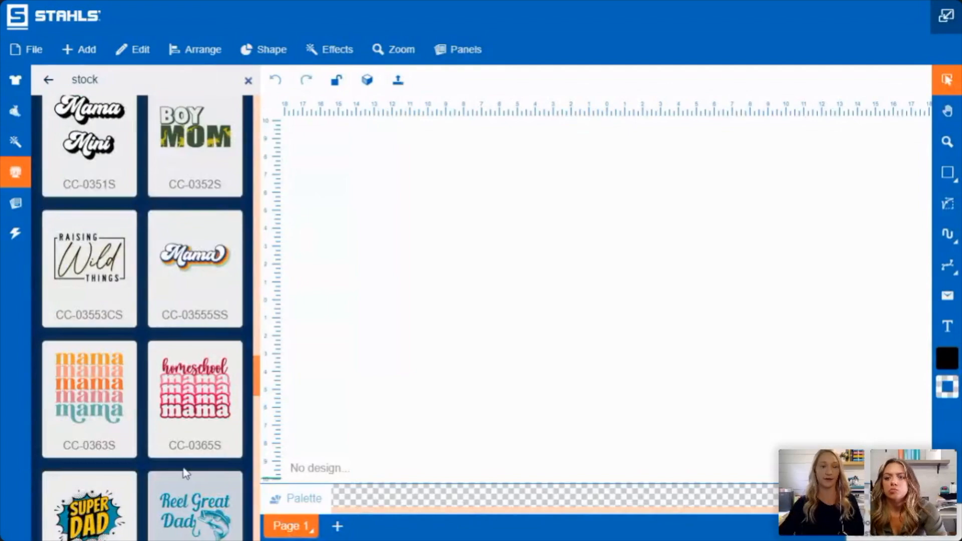
scroll(185, 492, "up", 1)
scroll(166, 477, "down", 4)
scroll(166, 472, "down", 8)
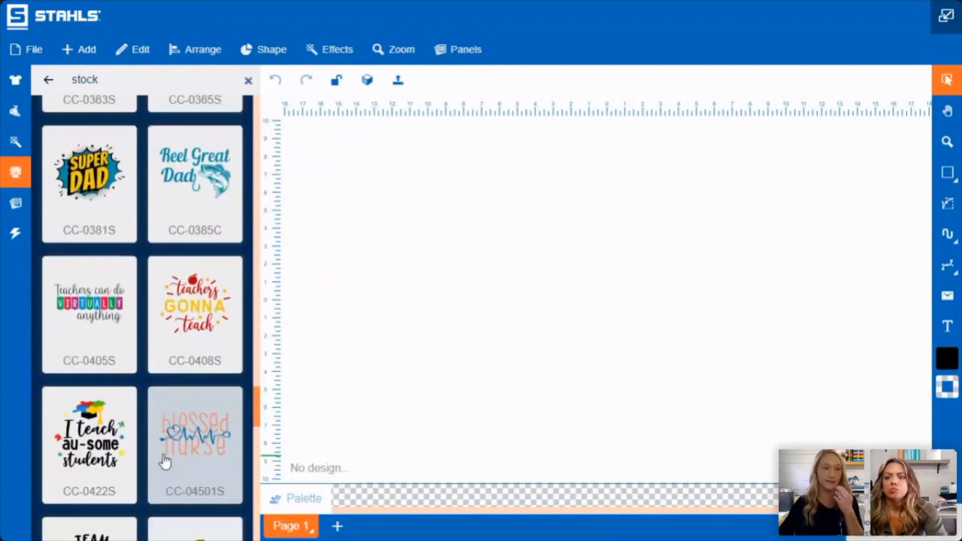
scroll(159, 447, "up", 6)
scroll(159, 448, "up", 8)
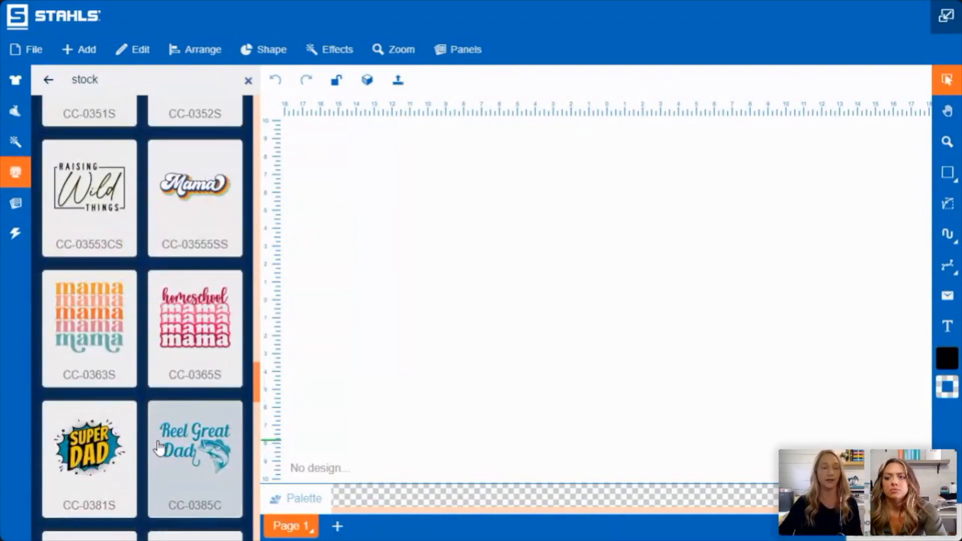
scroll(159, 447, "up", 6)
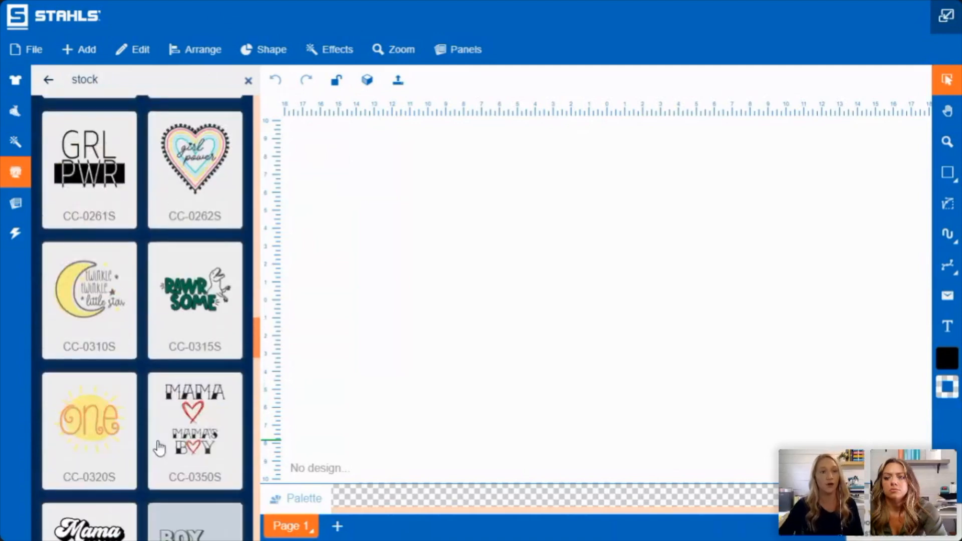
scroll(159, 448, "up", 14)
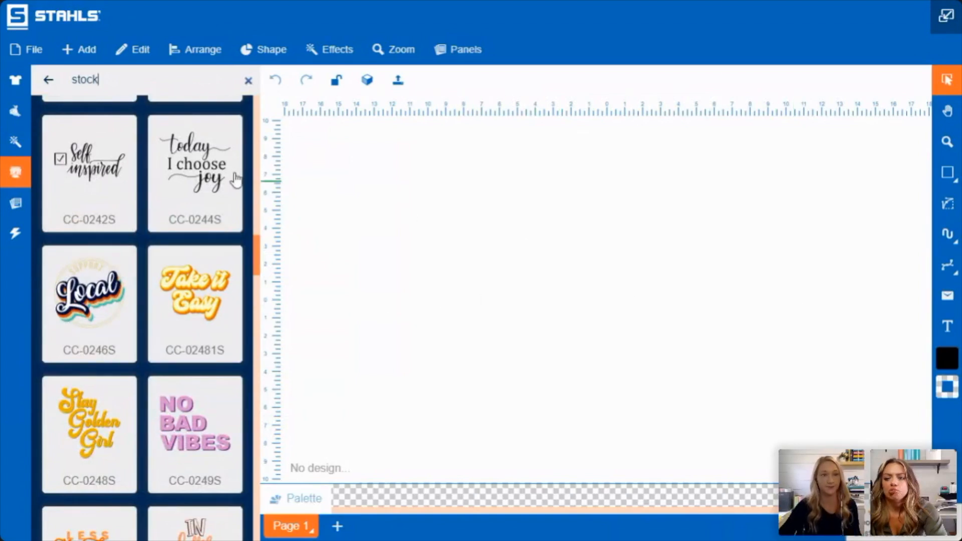
left_click(50, 82)
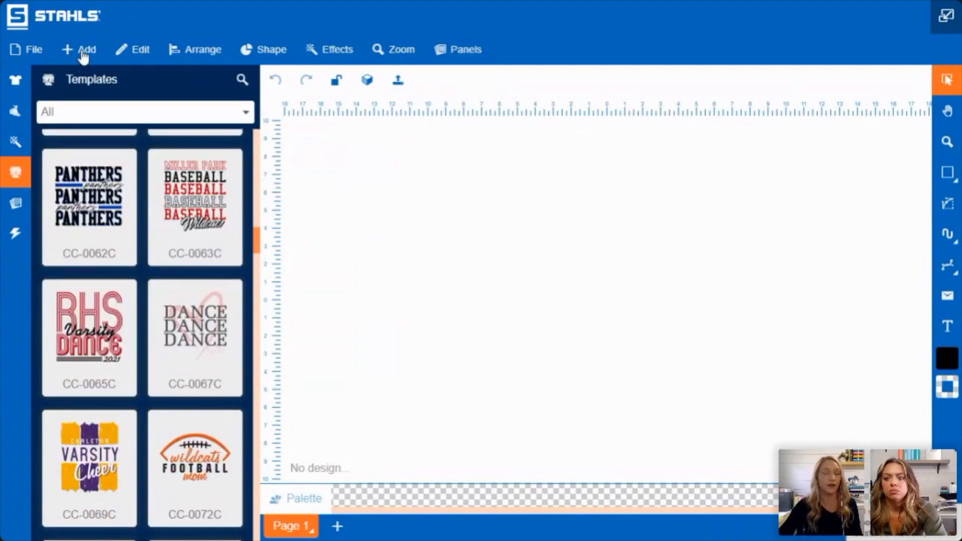
Step: Open the clip art library and examine its category list and the available artwork
left_click(79, 56)
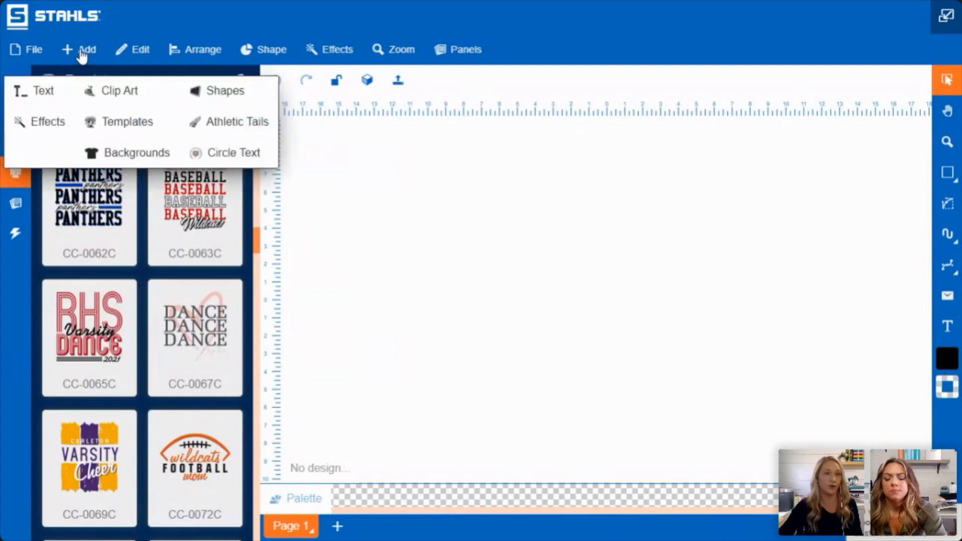
left_click(109, 90)
left_click_drag(256, 139, 258, 307)
left_click(205, 110)
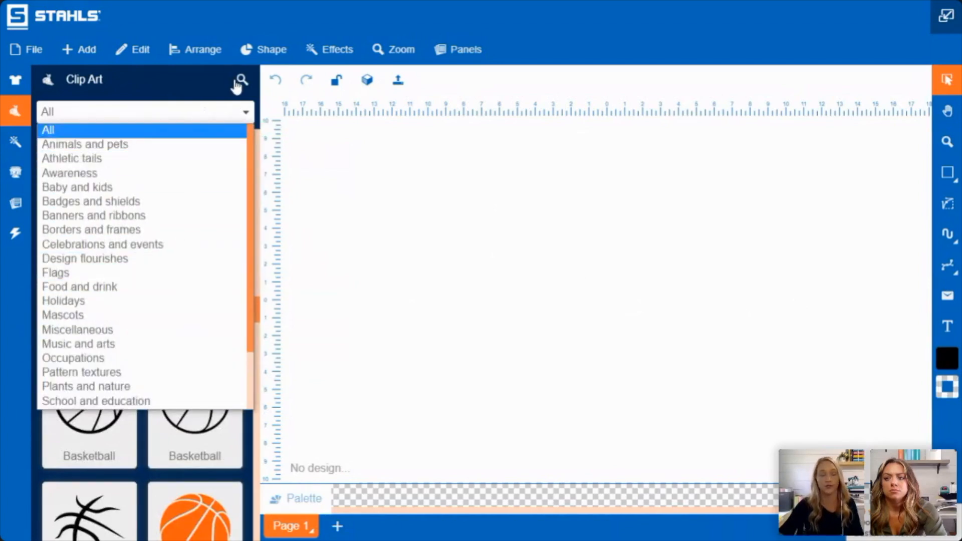
left_click(183, 77)
scroll(167, 269, "down", 5)
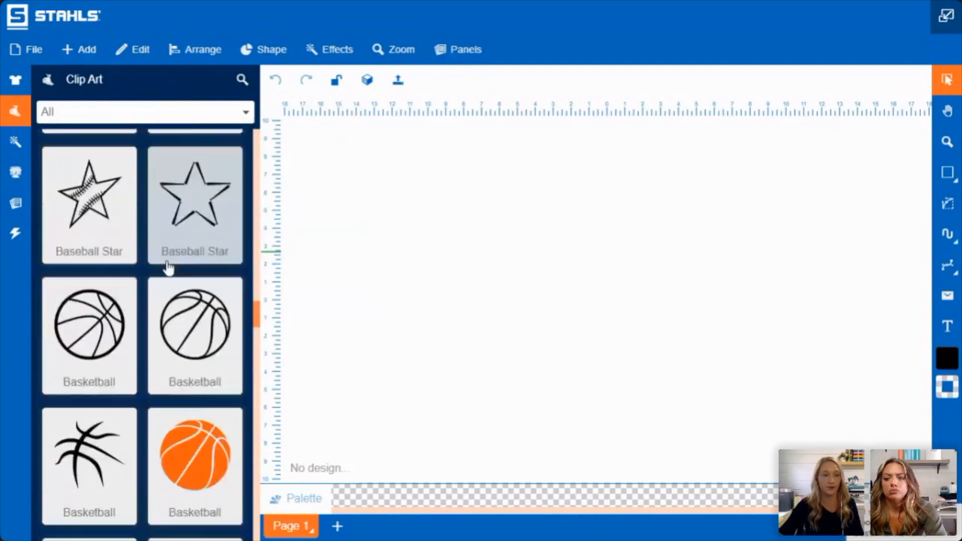
scroll(194, 369, "up", 2)
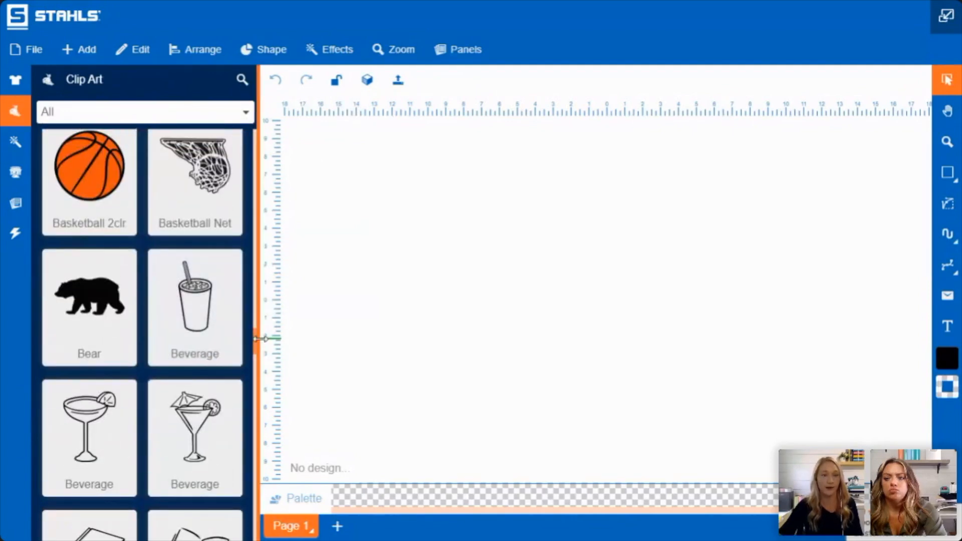
mouse_move(254, 348)
left_mouse_down()
mouse_move(250, 489)
mouse_move(246, 137)
left_mouse_up()
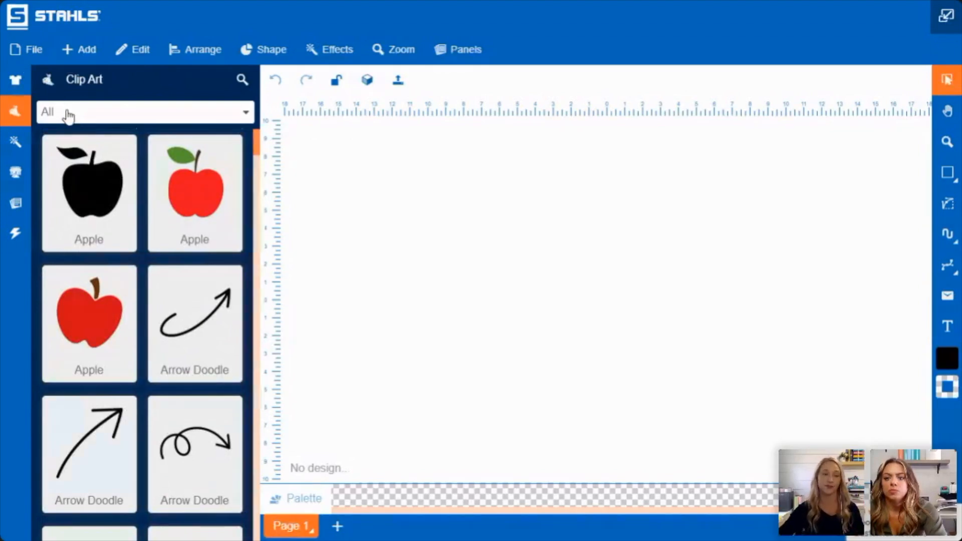
Step: Return to the template library, place the Bellevue Wildcats paw design CC-0055C on the page and deselect it
left_click(98, 49)
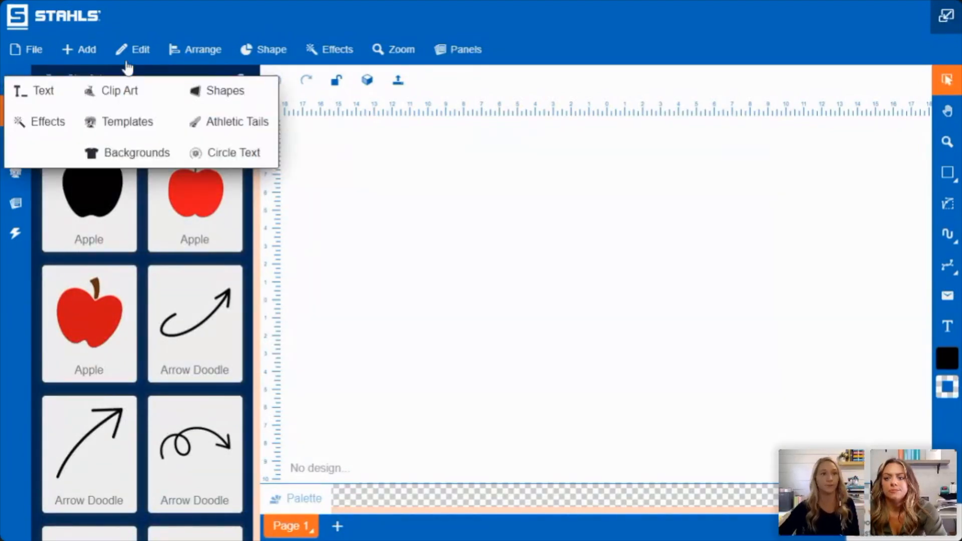
left_click(122, 121)
scroll(191, 260, "up", 6)
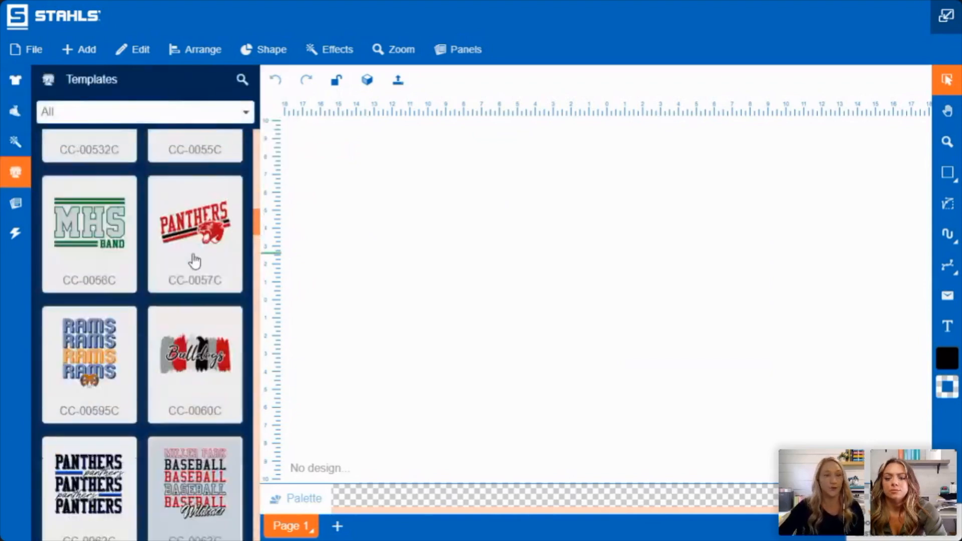
scroll(209, 253, "up", 4)
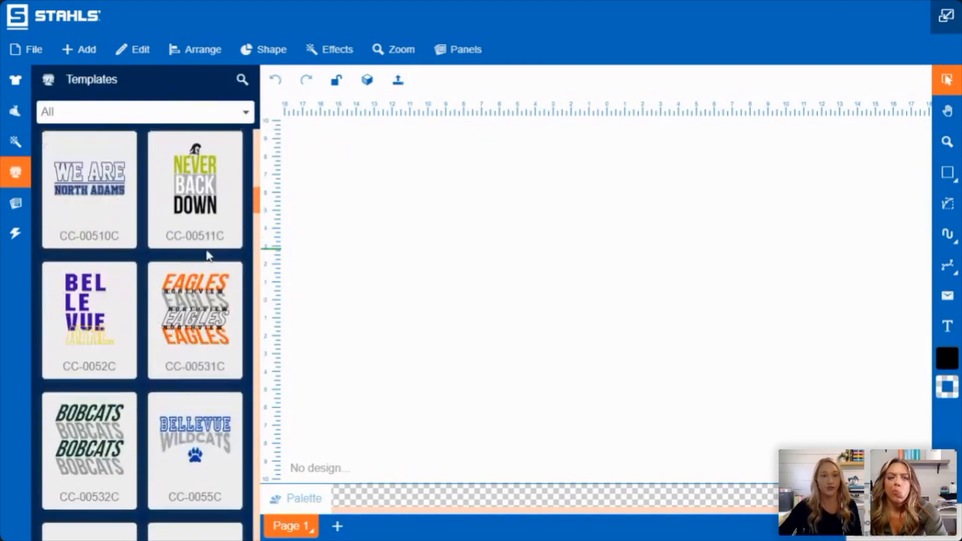
scroll(198, 208, "up", 4)
scroll(181, 186, "down", 2)
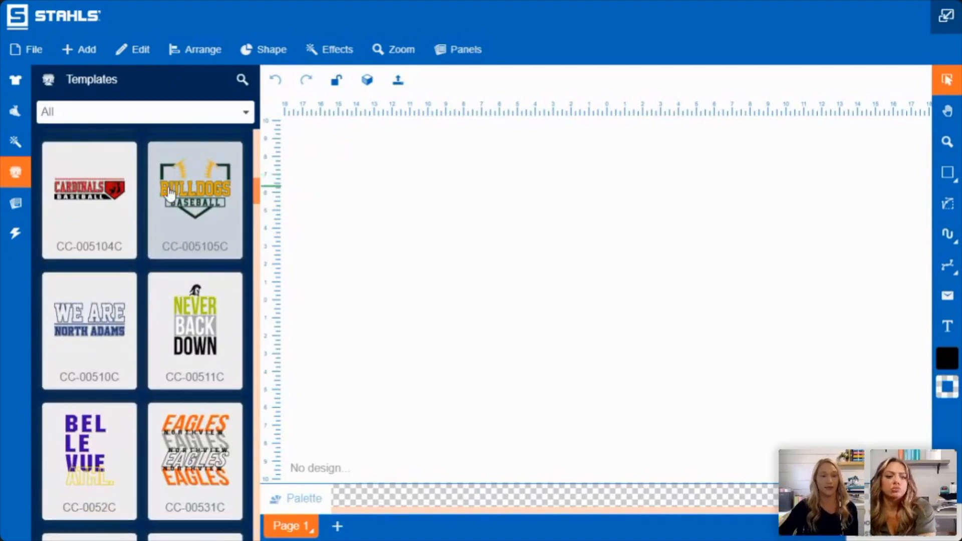
scroll(173, 183, "down", 2)
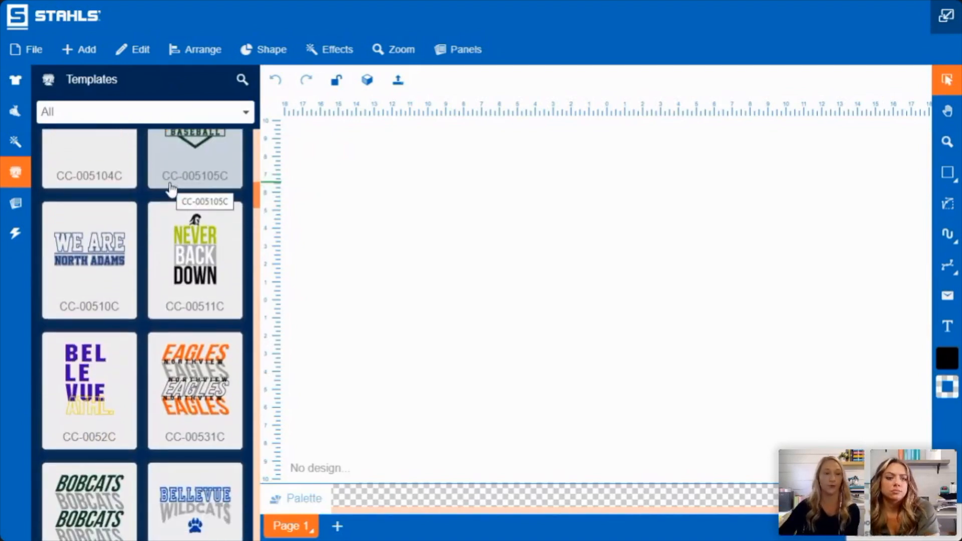
scroll(181, 200, "down", 3)
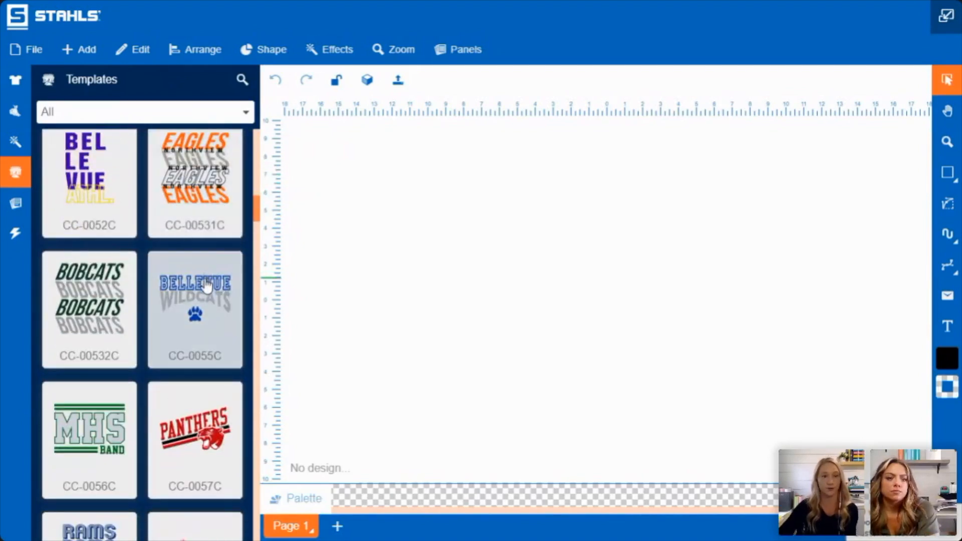
left_click(182, 286)
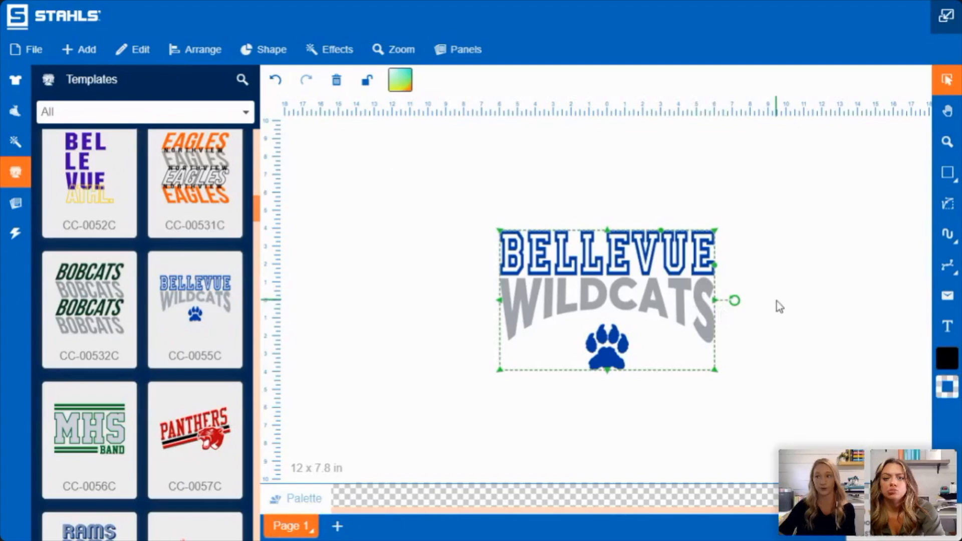
left_click(634, 146)
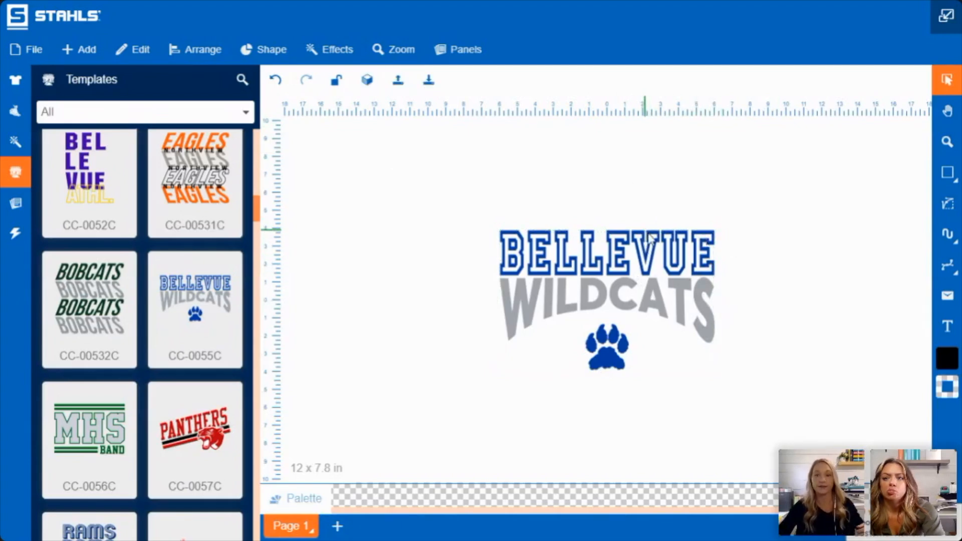
Step: Replace the BELLEVUE text line with MARYSVILLE
left_click(609, 249)
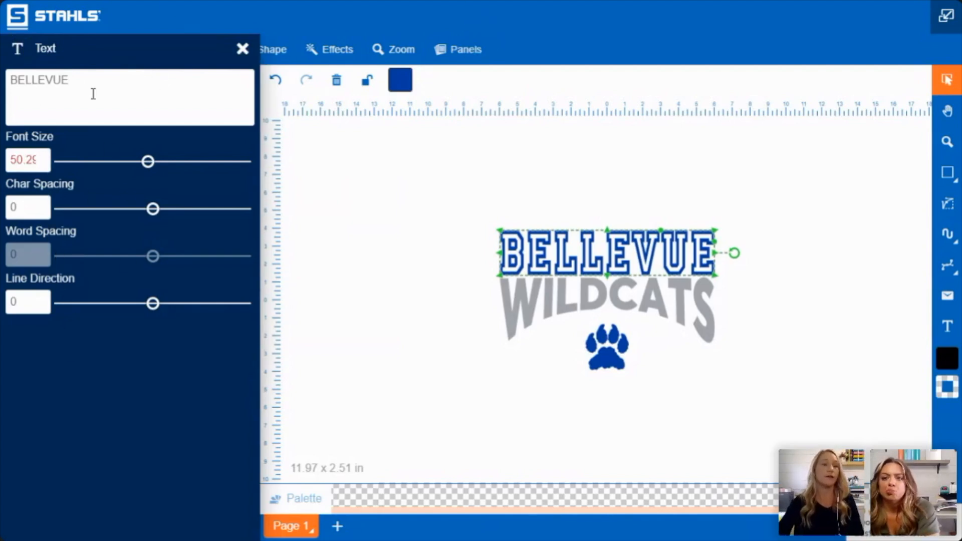
left_click_drag(21, 87, 3, 92)
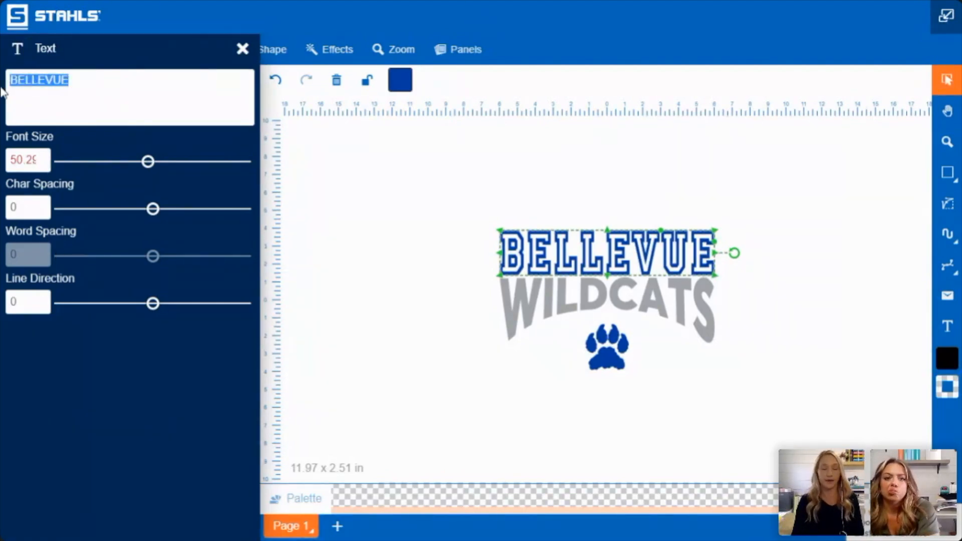
key("BackSpace")
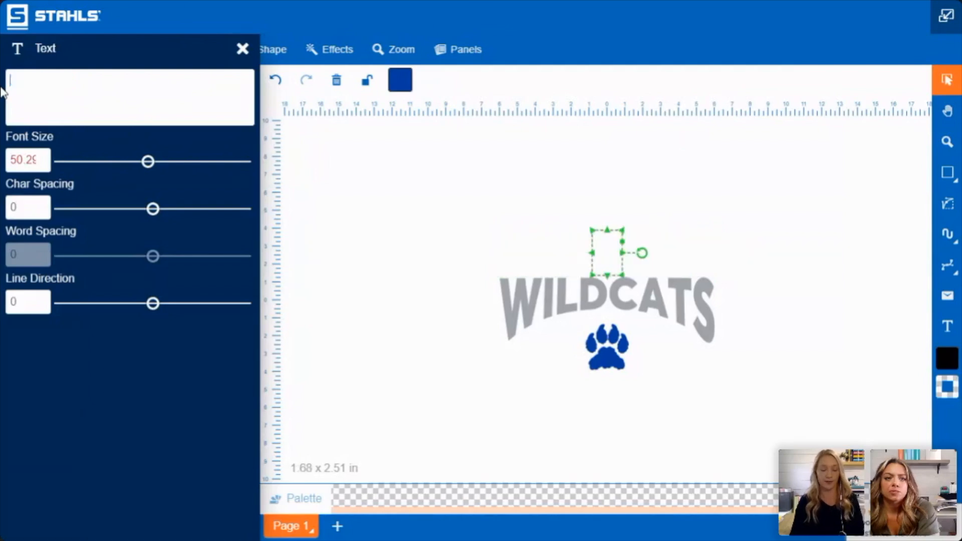
type("Mar")
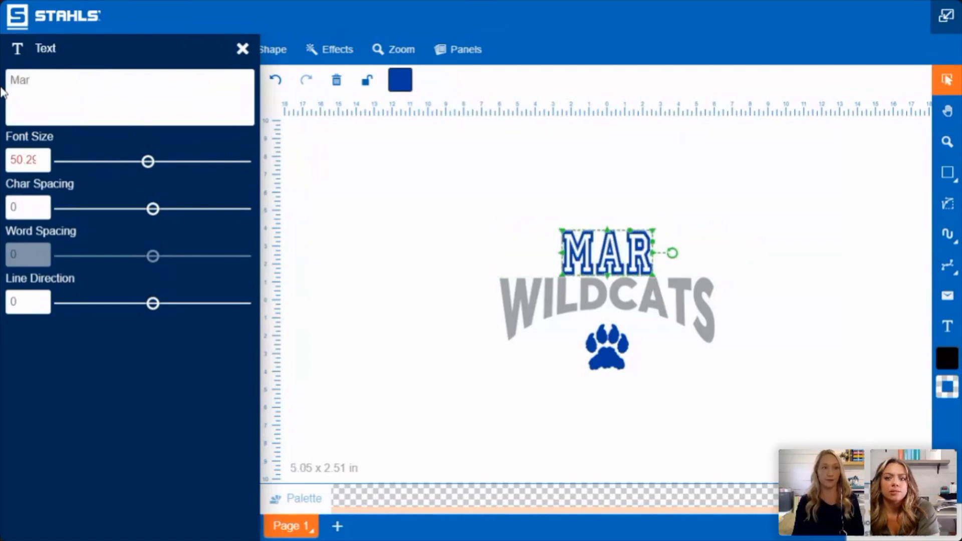
key("BackSpace")
key("BackSpace")
type("ARE")
key("BackSpace")
key("BackSpace")
type("A")
key("BackSpace")
type("RYSVI")
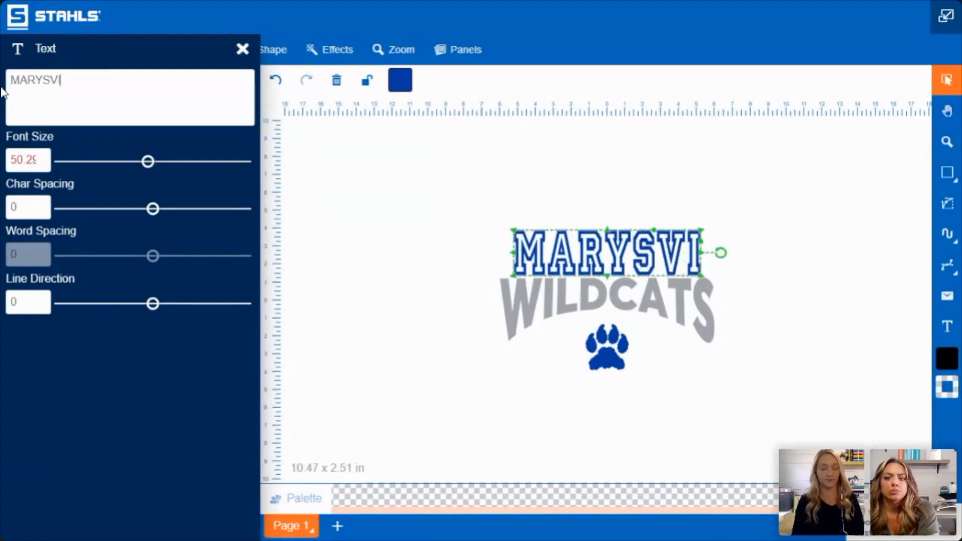
type("LLE")
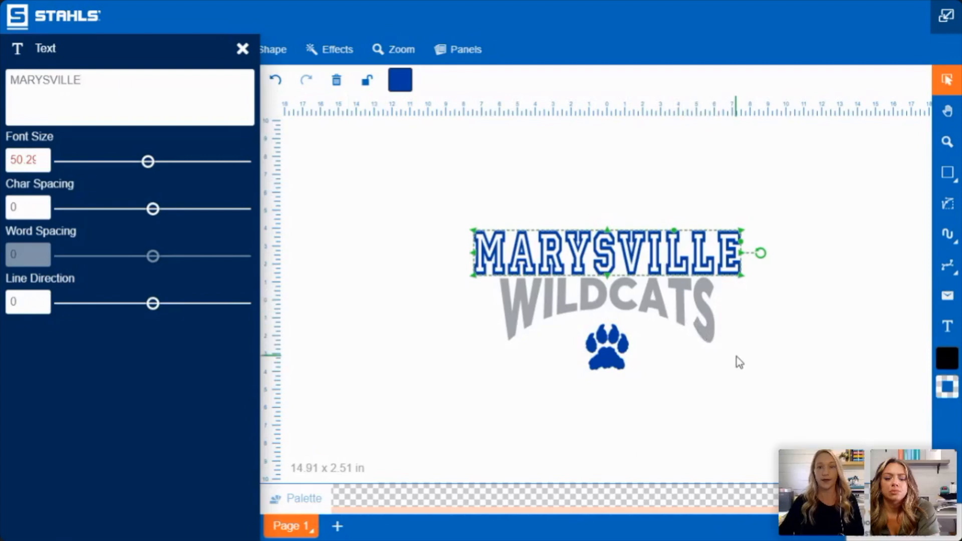
left_click(740, 361)
Step: Replace the arched WILDCATS text with EAGLES
left_click(672, 310)
double_click(672, 311)
left_click_drag(217, 108, 10, 88)
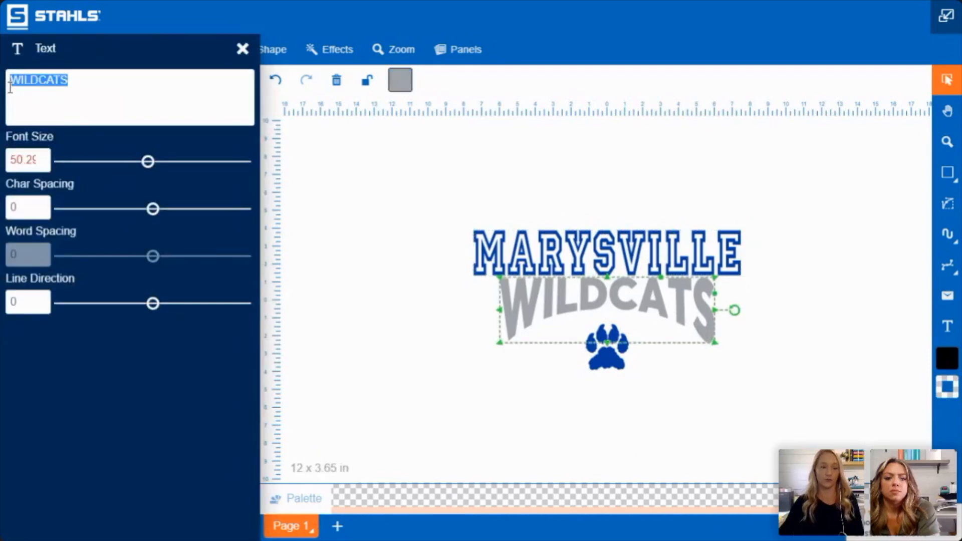
type("EAGLE")
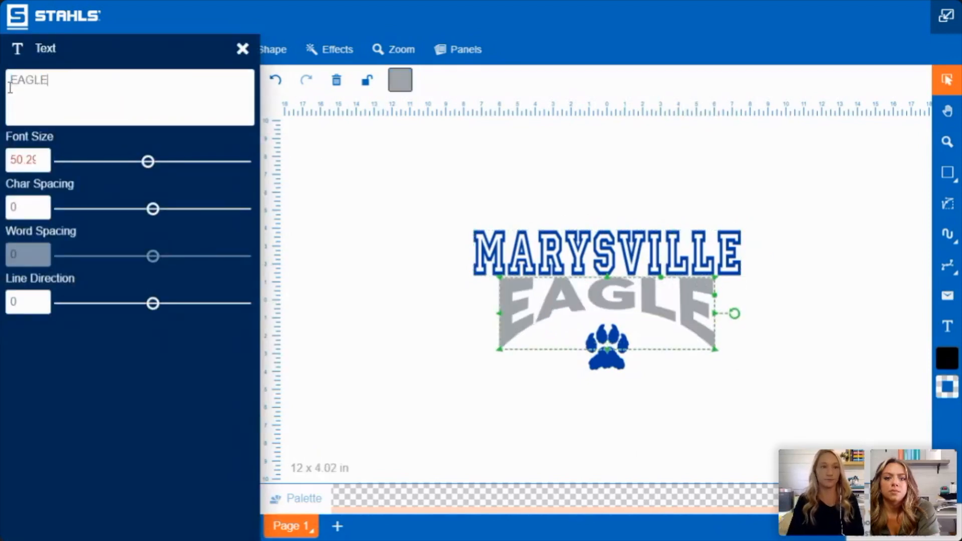
type("Sdf")
key("BackSpace")
key("BackSpace")
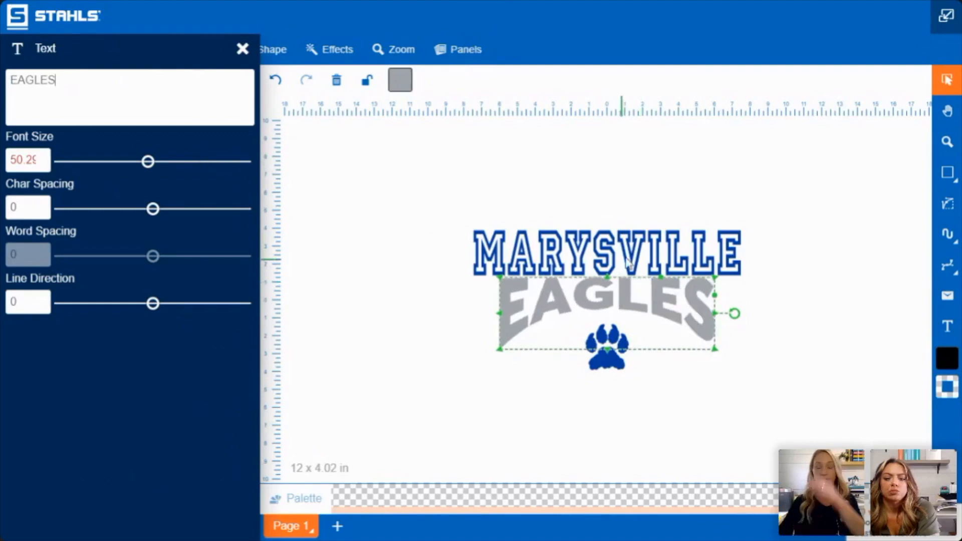
Step: Resize the MARYSVILLE line to about 12.33 x 2.38 in so it fits the width of EAGLES, centred above it
left_click(616, 242)
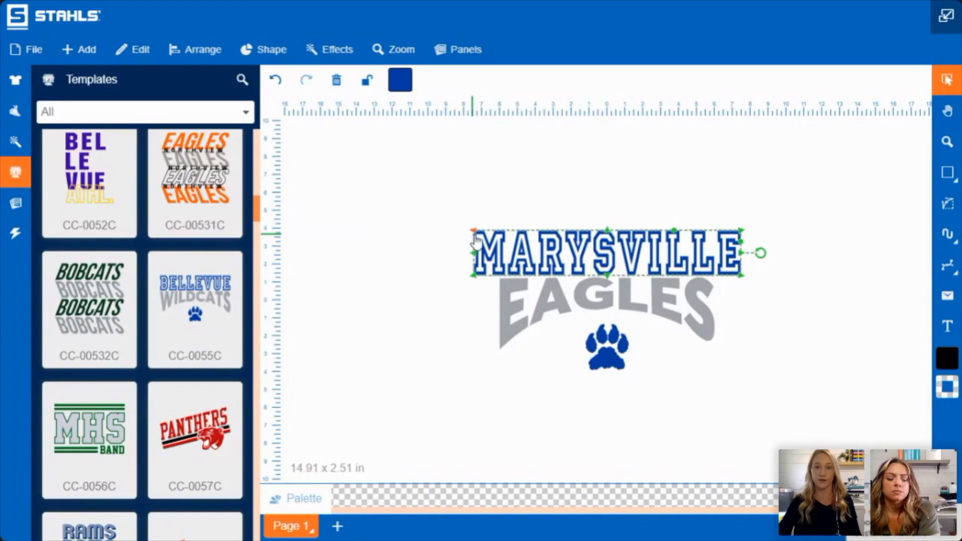
left_click_drag(474, 236, 500, 240)
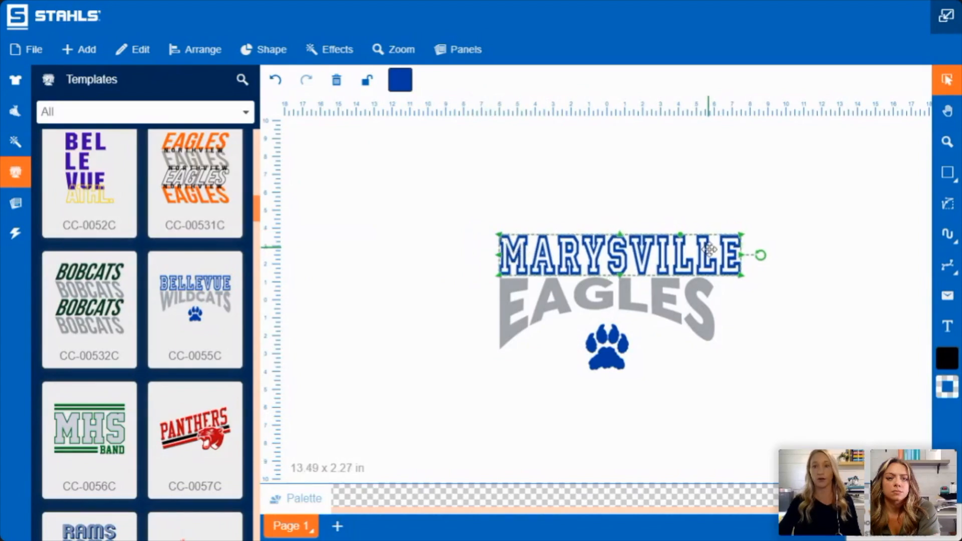
left_click_drag(745, 257, 711, 257)
left_click(600, 231)
left_click(605, 240)
left_click(706, 309)
left_click(619, 248)
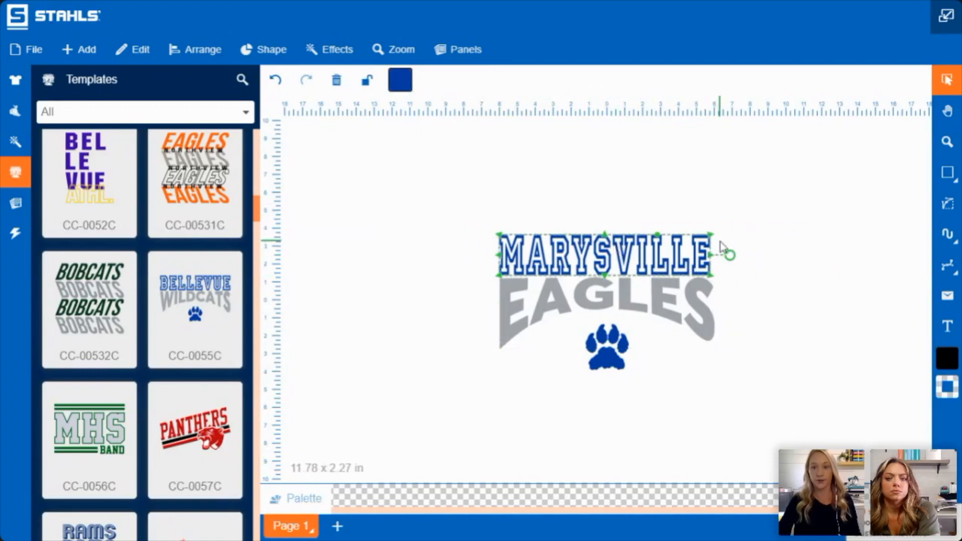
left_click_drag(712, 235, 722, 232)
left_click(834, 204)
left_click_drag(677, 257, 675, 264)
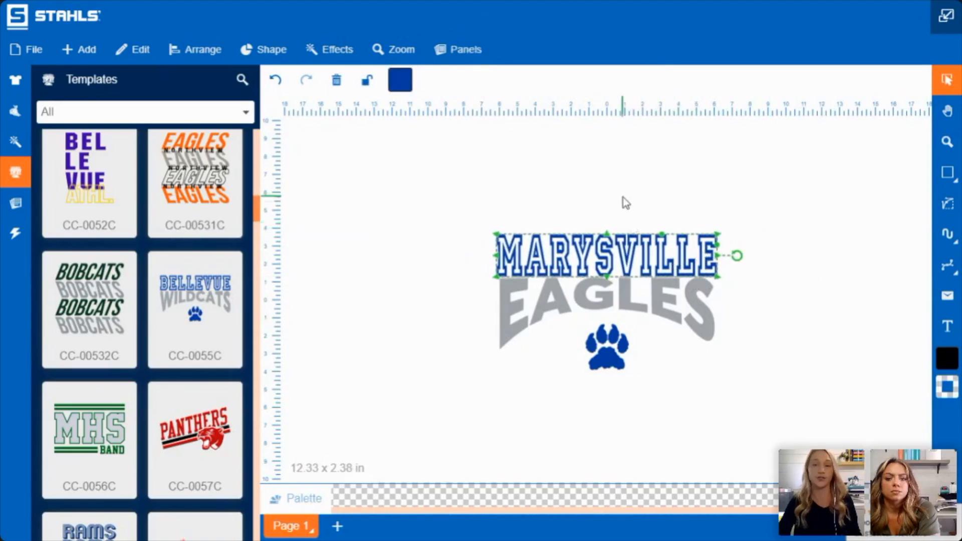
left_click(418, 191)
left_click_drag(416, 156, 858, 446)
left_click(775, 346)
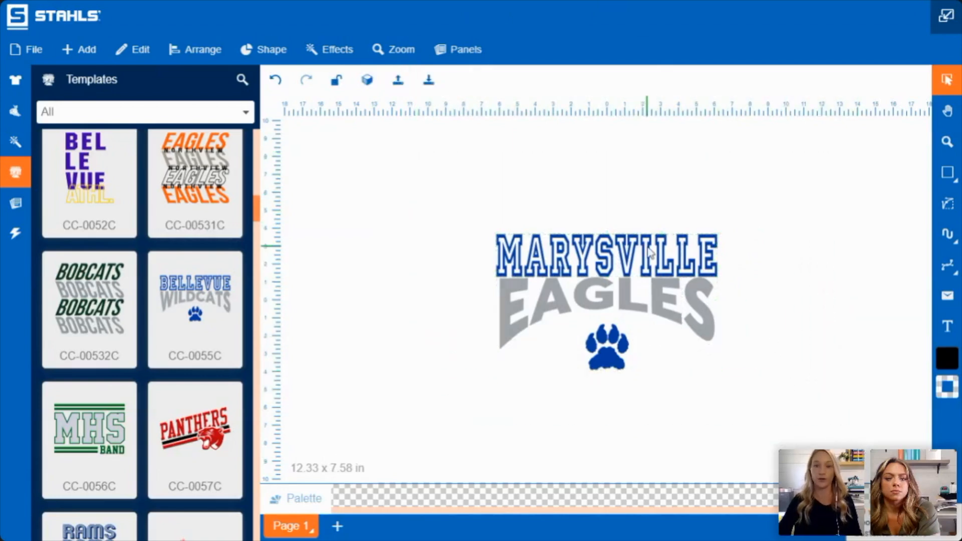
left_click(643, 238)
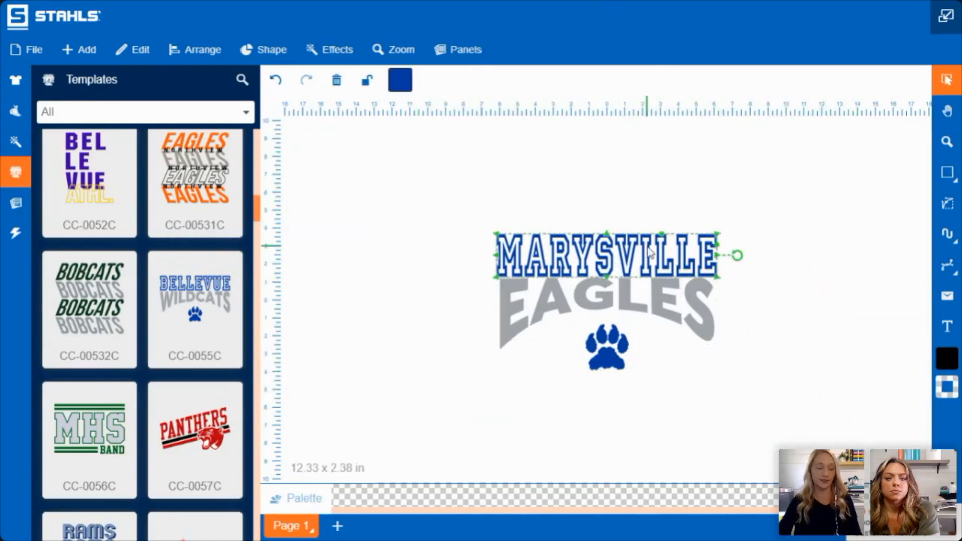
left_click(604, 301, "shift")
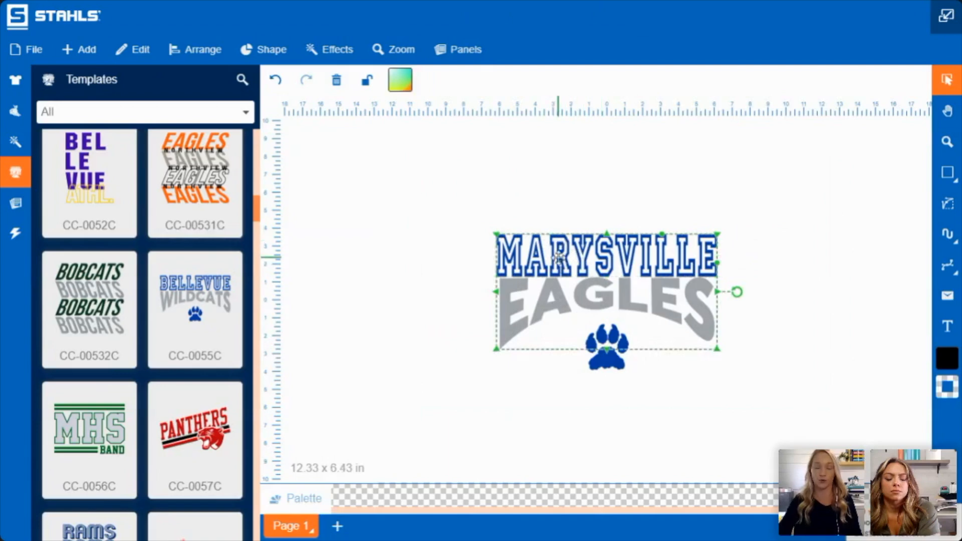
left_click(577, 293)
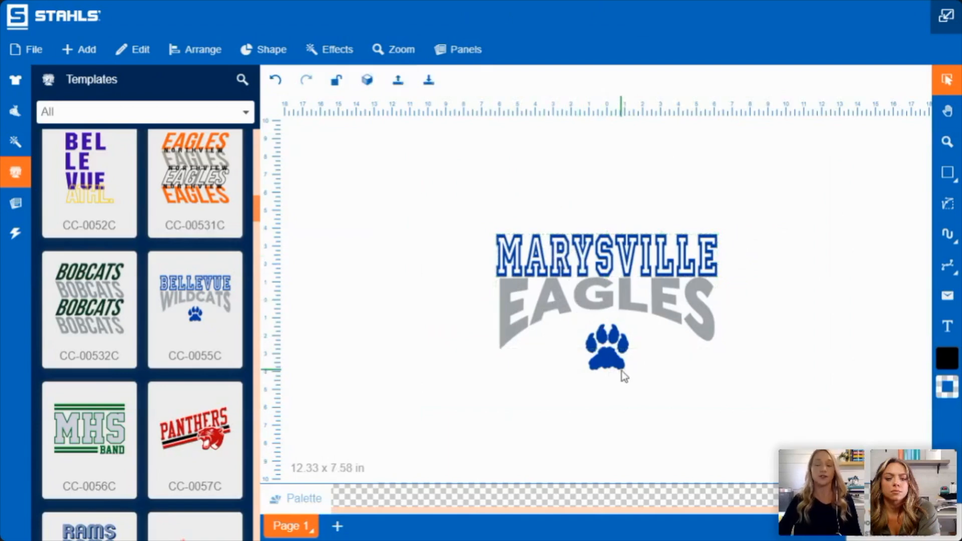
Step: Delete the blue paw print below the EAGLES text
left_click(621, 368)
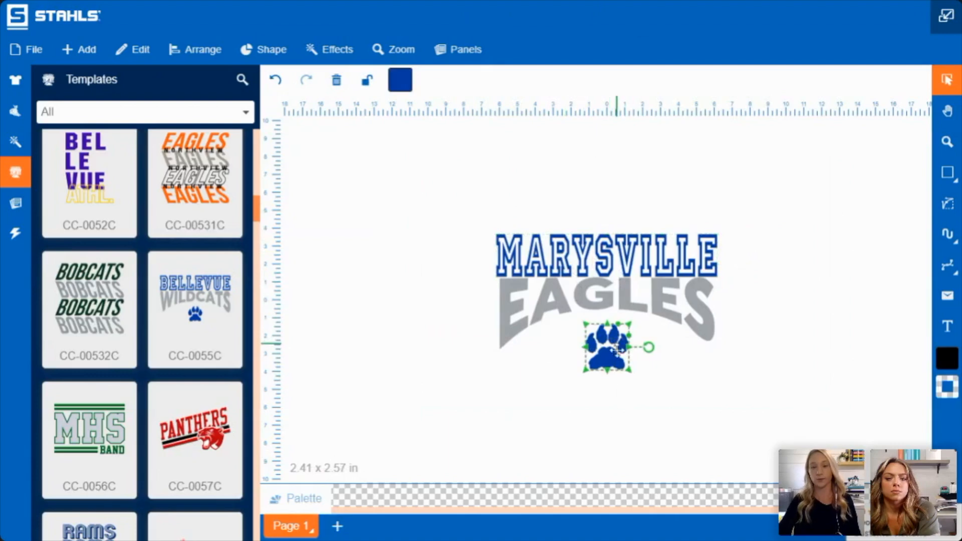
left_click_drag(616, 360, 616, 355)
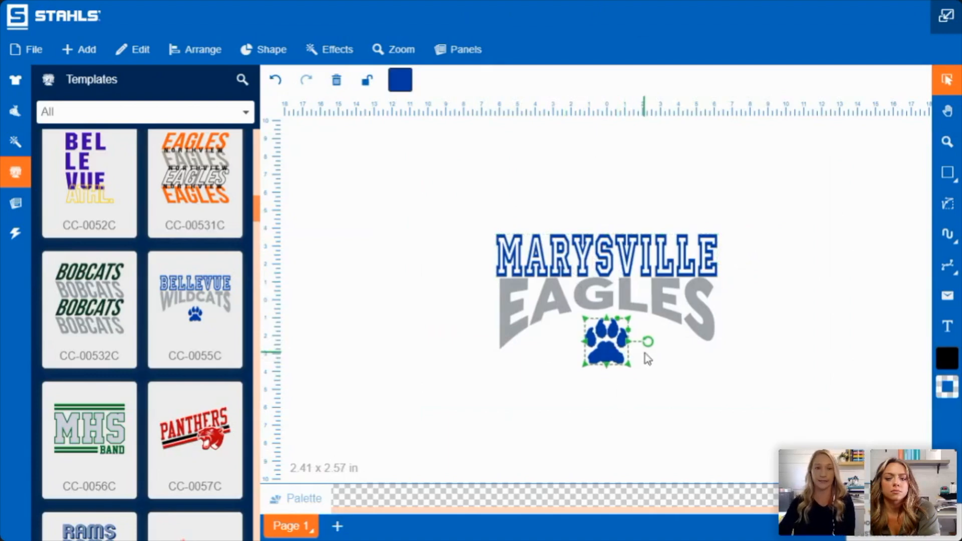
key("Delete")
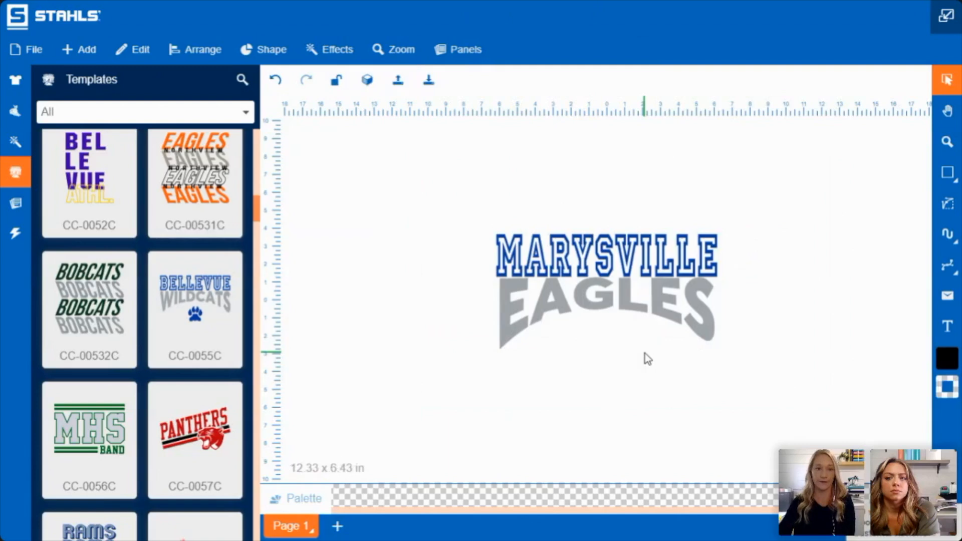
Step: Add the eagle head artwork from the Mascots category of the clip art library to the page
left_click(88, 50)
left_click(119, 92)
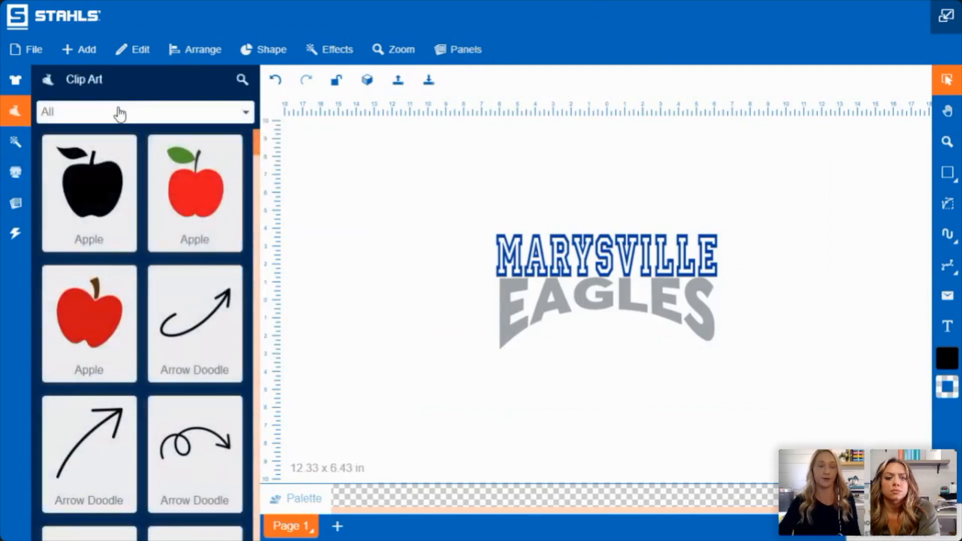
left_click(120, 113)
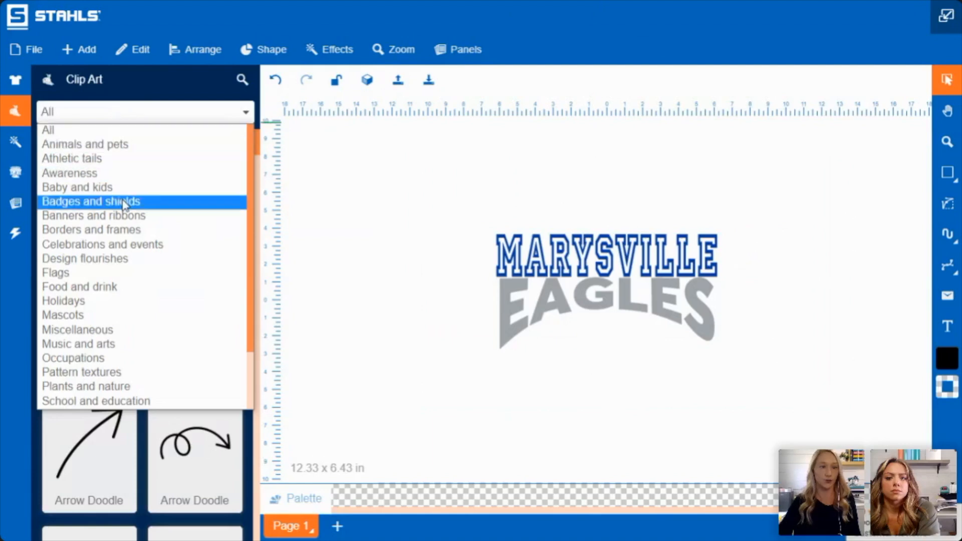
left_click(103, 314)
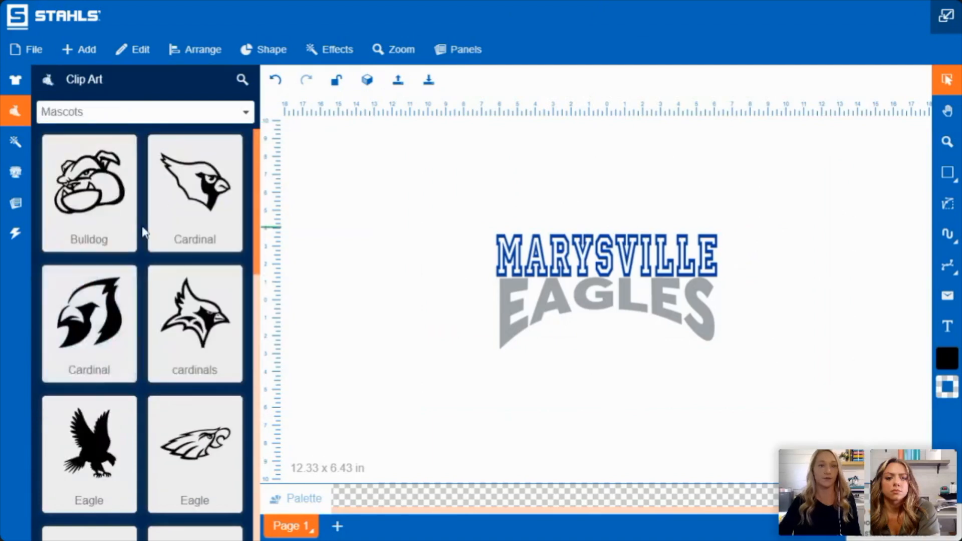
scroll(143, 235, "down", 3)
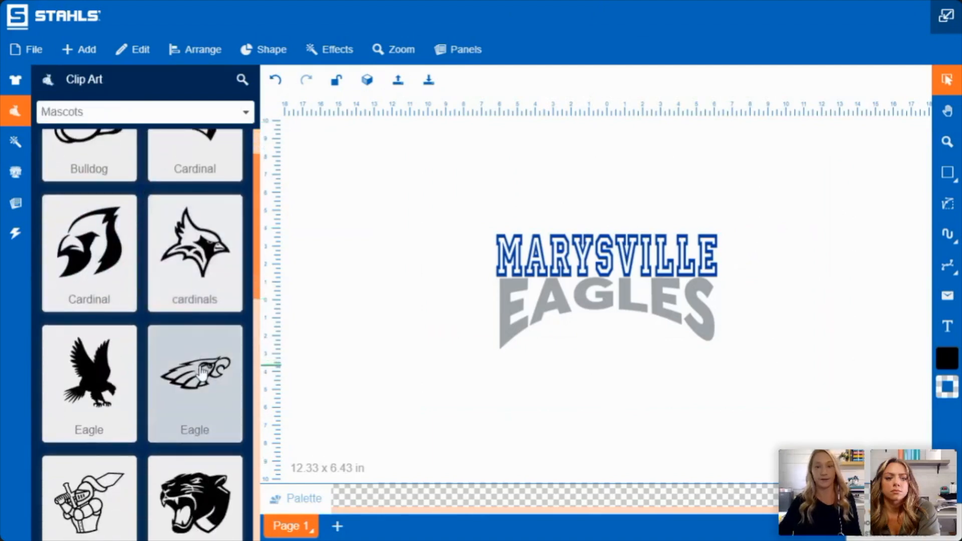
left_click(203, 373)
left_click(616, 358)
left_click(613, 321)
left_click_drag(612, 320, 612, 298)
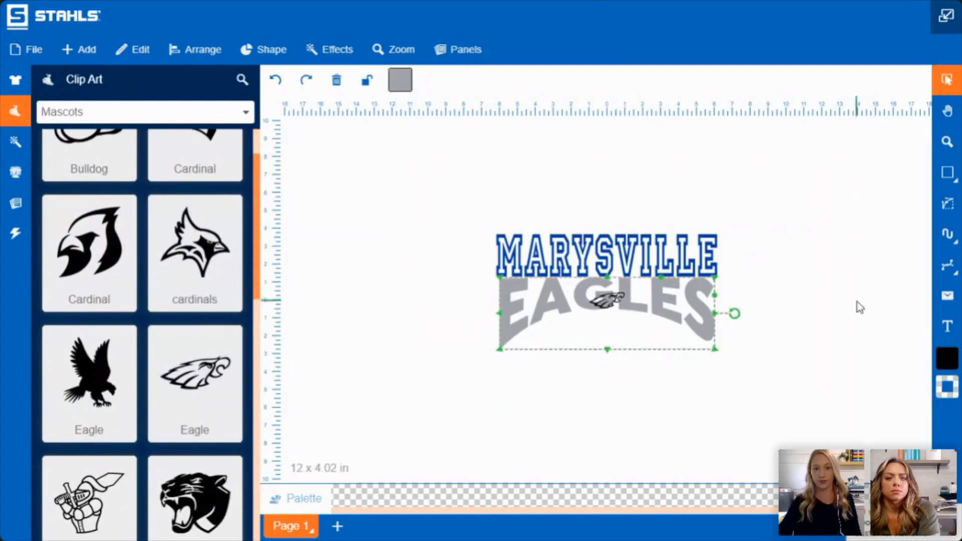
left_click(802, 298)
left_click_drag(707, 299, 707, 311)
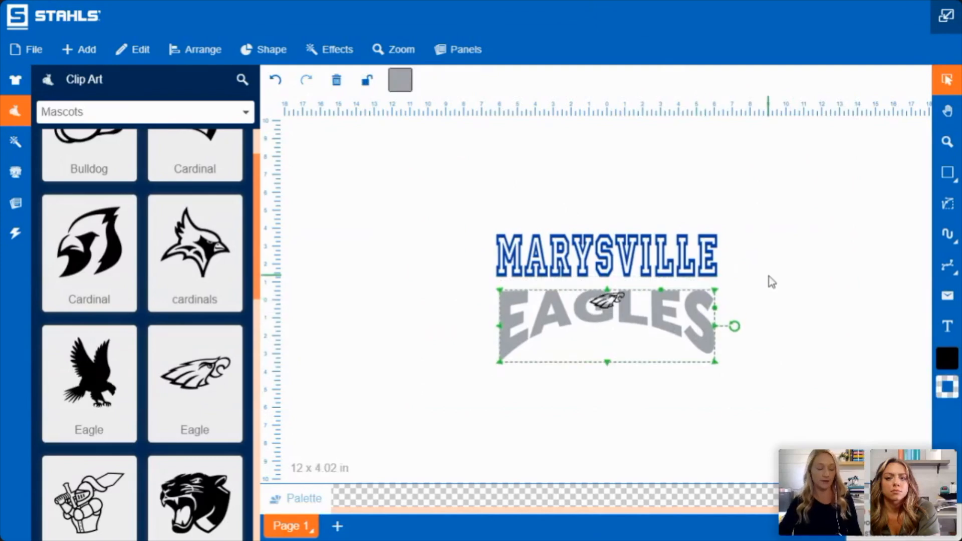
key("ctrl+z")
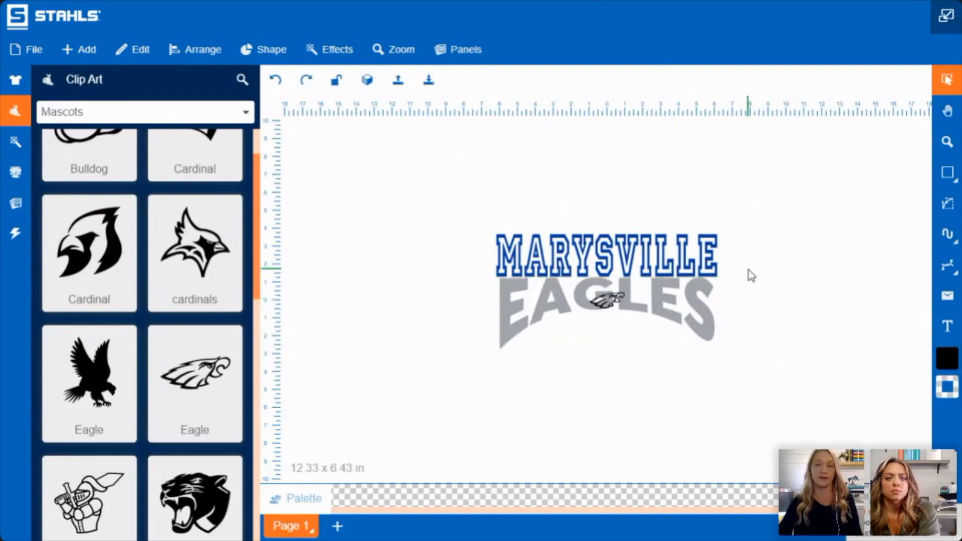
left_click(677, 314)
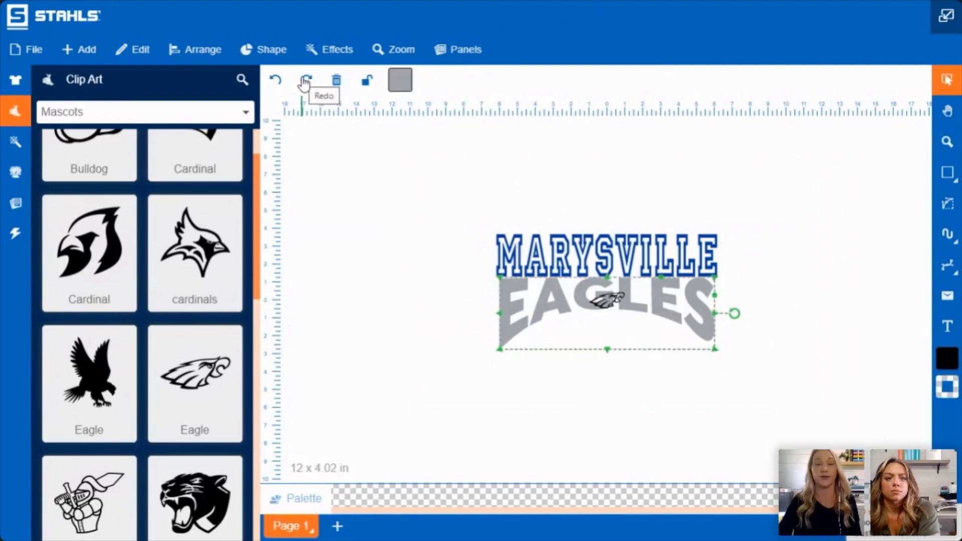
Step: Move the eagle head beneath the EAGLES arch and enlarge it to about 5.08 x 2.42 in
left_click_drag(647, 406, 536, 253)
left_click_drag(624, 312, 629, 352)
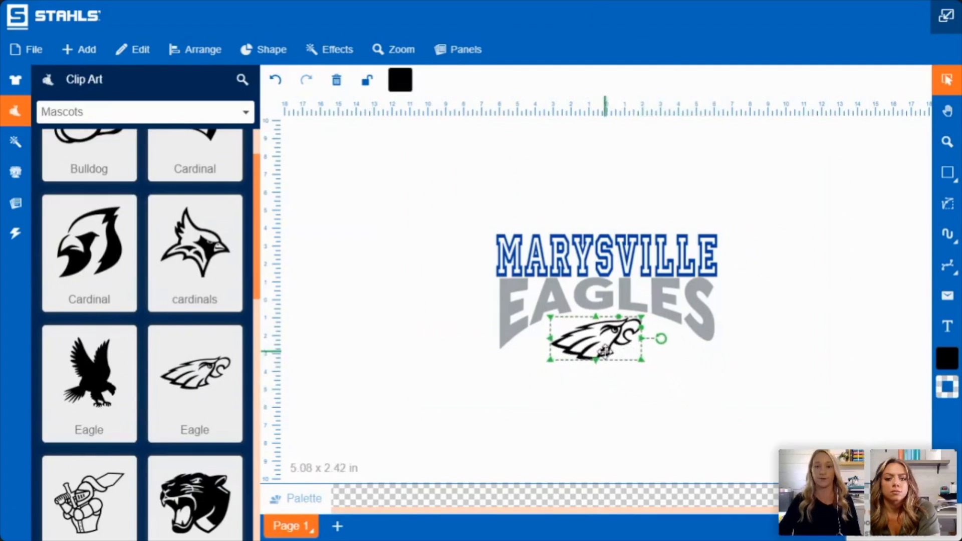
left_click(784, 362)
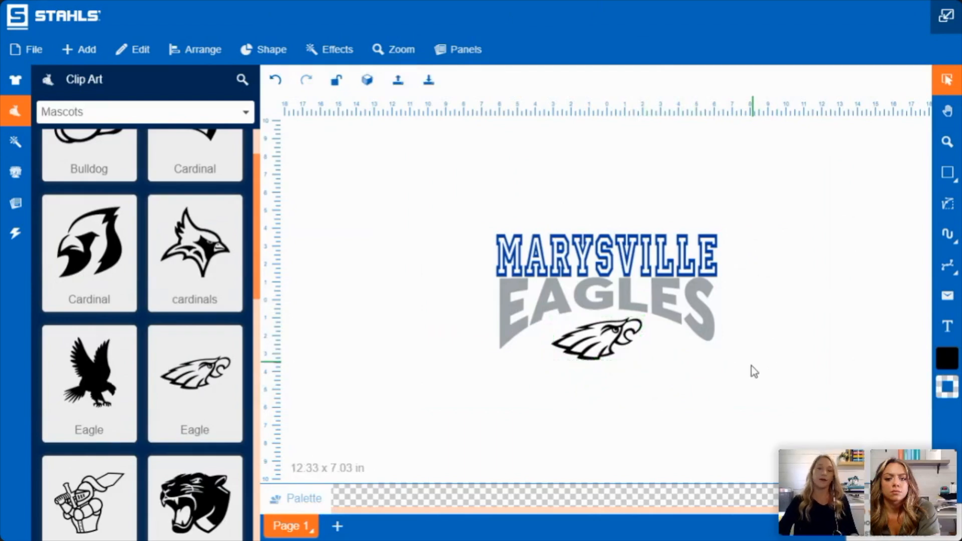
Step: Align both text lines and the eagle head to their common centre, and deselect them
left_click_drag(796, 405, 434, 147)
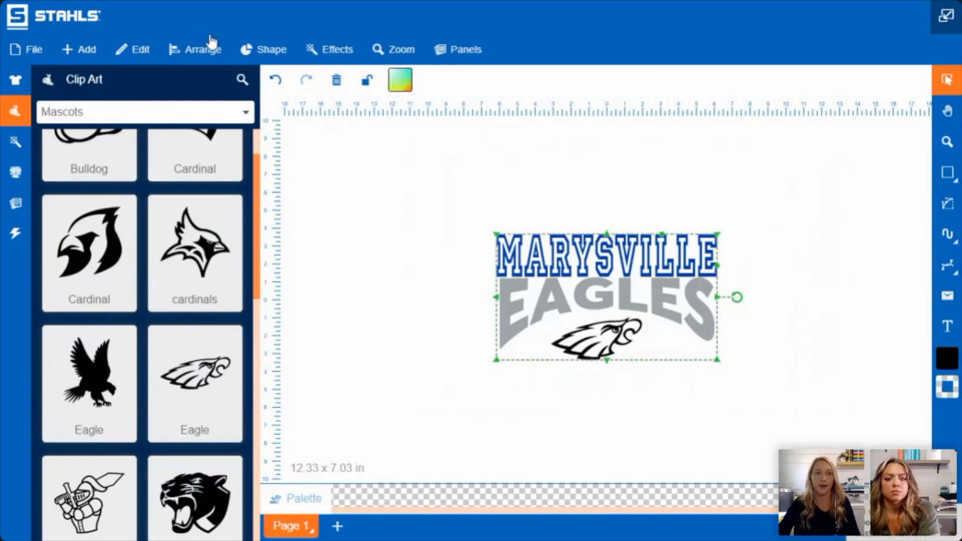
left_click(213, 56)
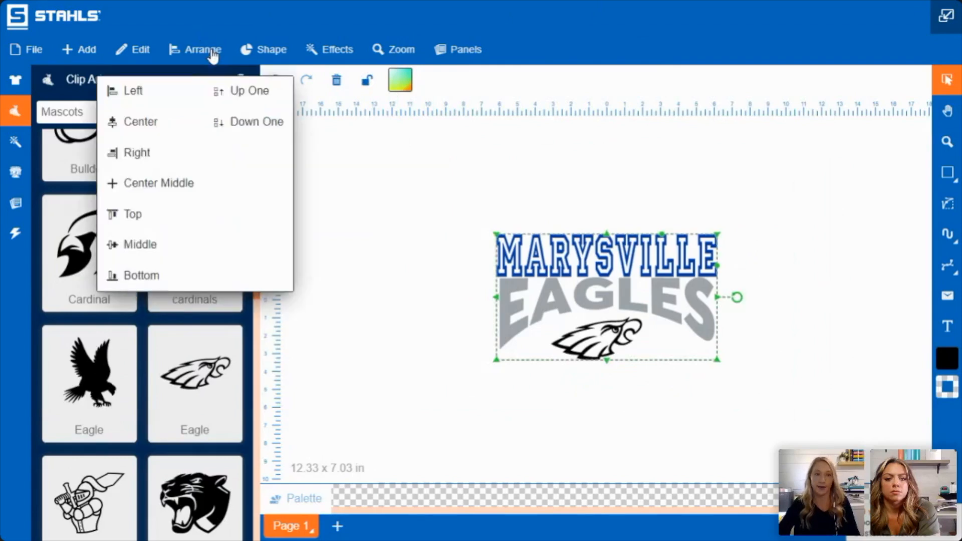
left_click(147, 121)
left_click(754, 213)
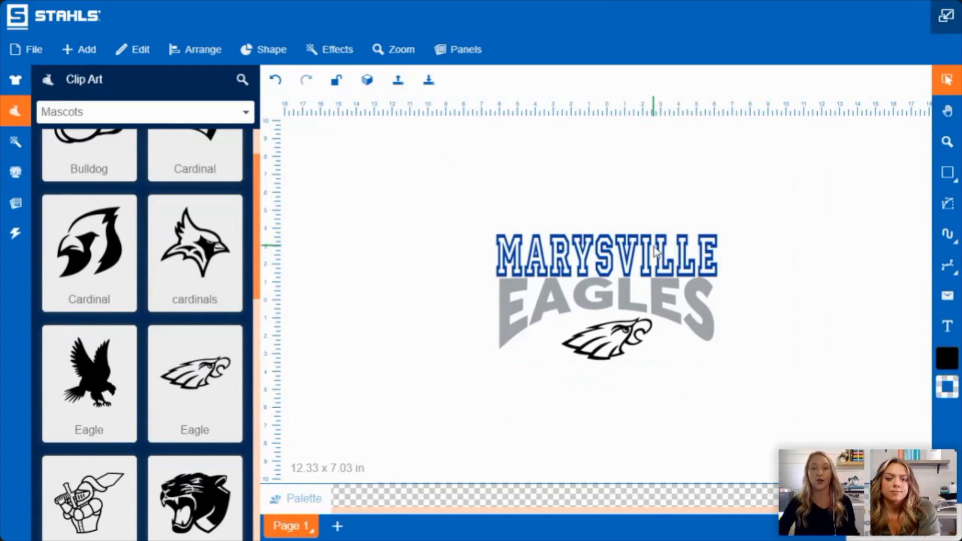
left_click(599, 257)
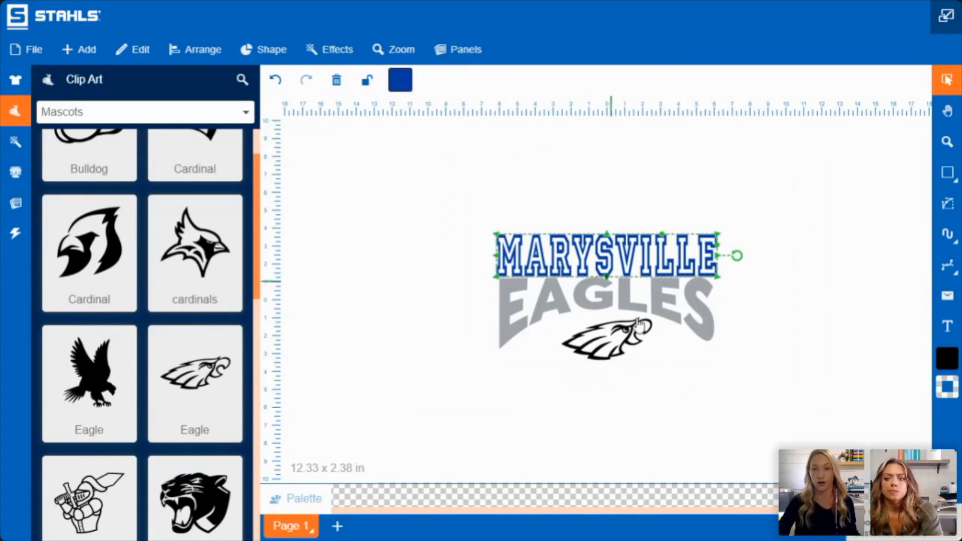
left_click(614, 313)
left_click(614, 341)
left_click(582, 259)
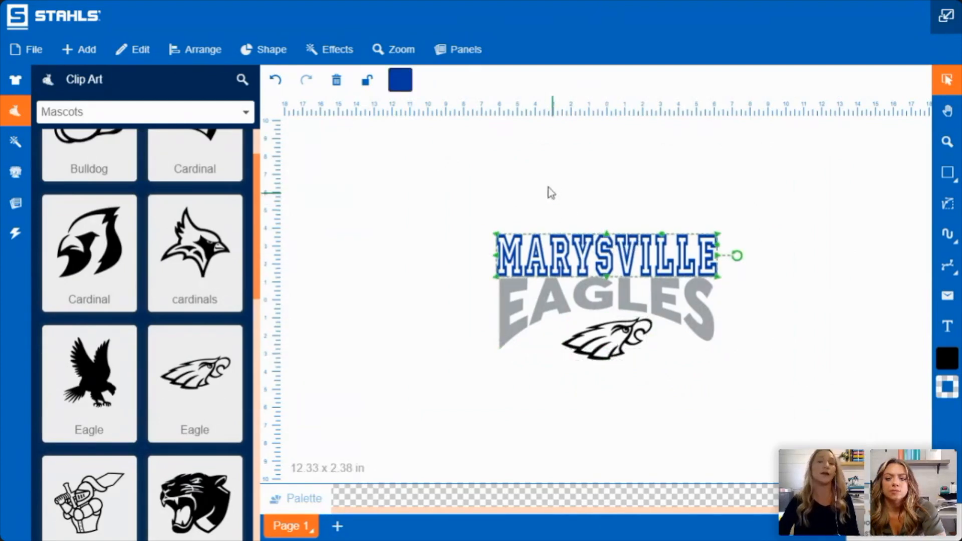
Step: Recolor the MARYSVILLE text line from the template's blue to red, hex C00F2B
left_click(401, 80)
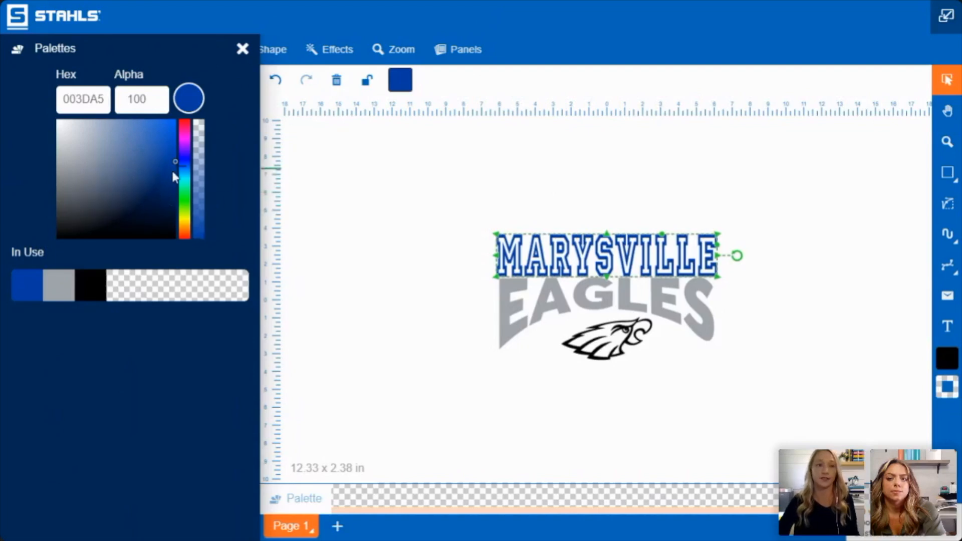
mouse_move(181, 173)
left_mouse_down()
mouse_move(185, 129)
mouse_move(146, 141)
mouse_move(170, 141)
mouse_move(160, 143)
mouse_move(159, 129)
mouse_move(184, 123)
mouse_move(156, 128)
mouse_move(167, 143)
left_mouse_up()
right_click(185, 126)
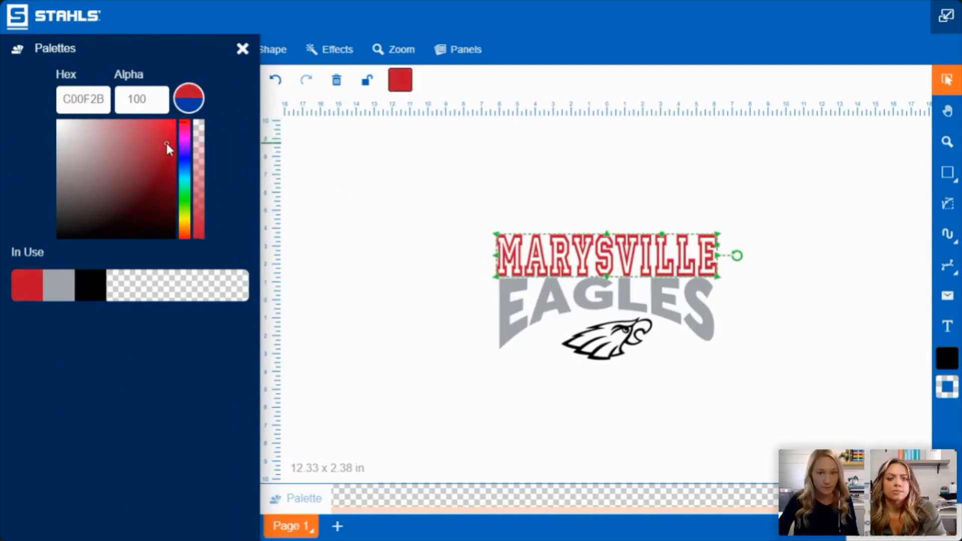
left_click(725, 197)
Step: Recolor the eagle head with the in-use red C00F2B that the MARYSVILLE line has
left_click(619, 354)
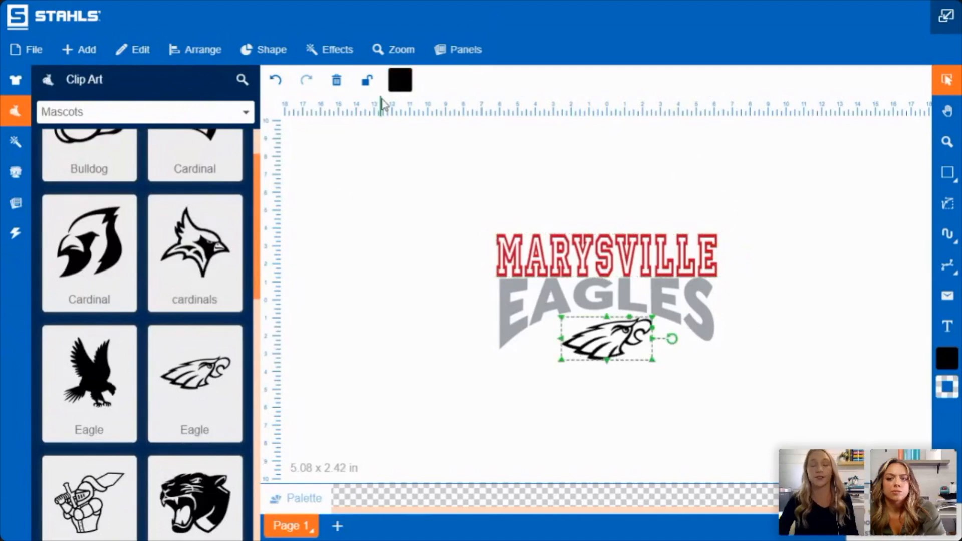
left_click(397, 82)
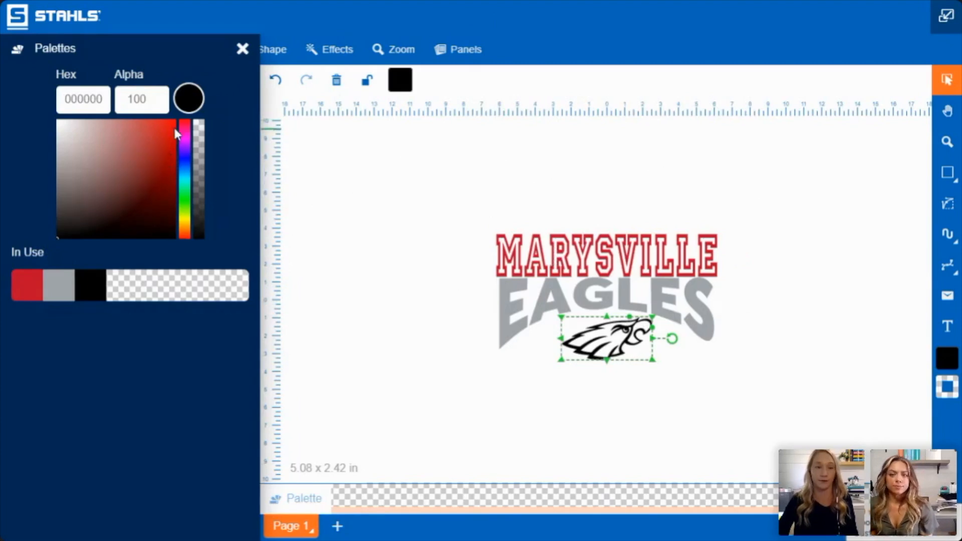
left_click(21, 288)
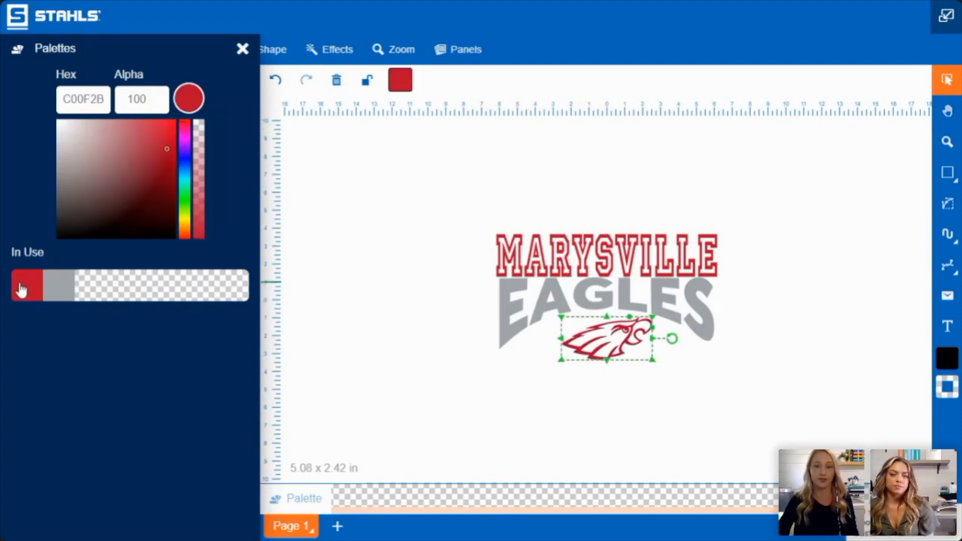
left_click(739, 199)
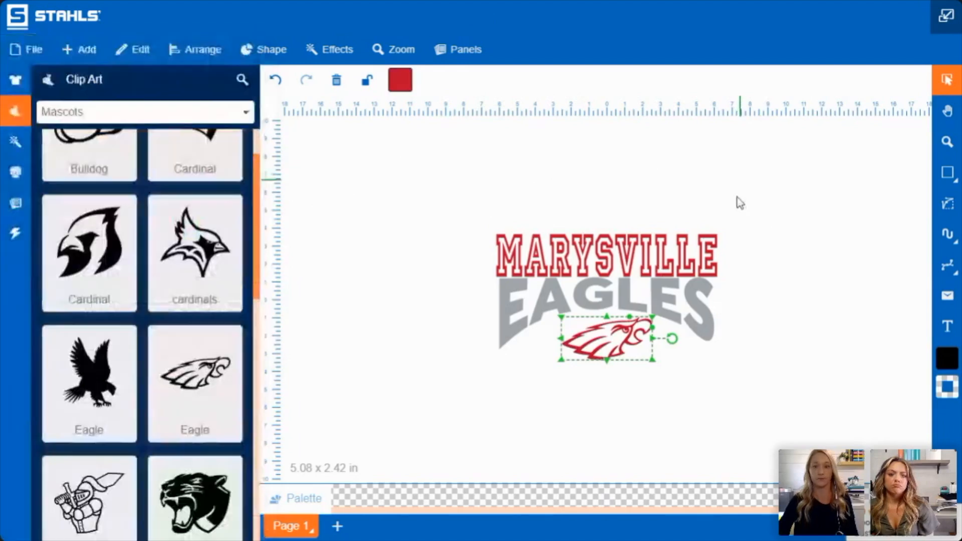
Step: Recolor the arched EAGLES text black, hex 000000, and deselect it
left_click(696, 316)
left_click(403, 83)
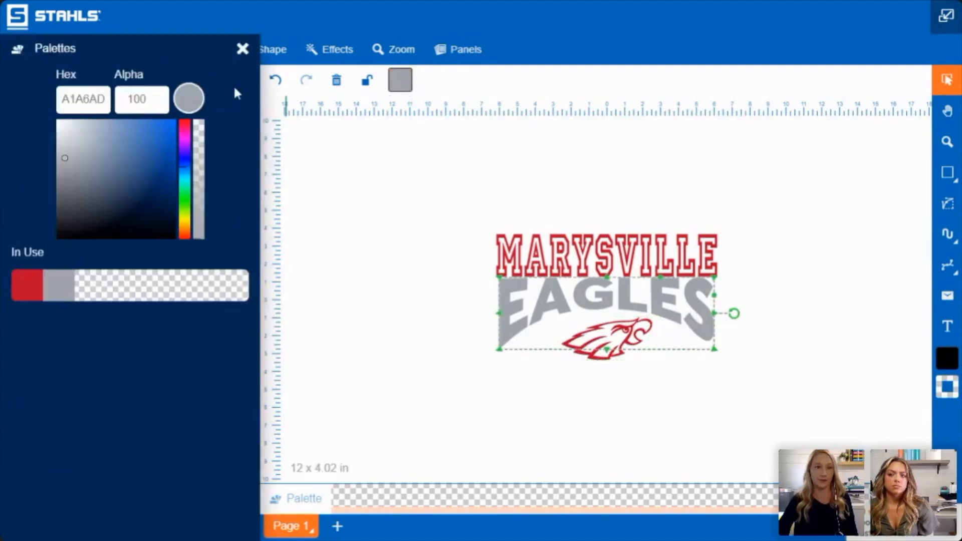
left_click_drag(106, 186, 47, 258)
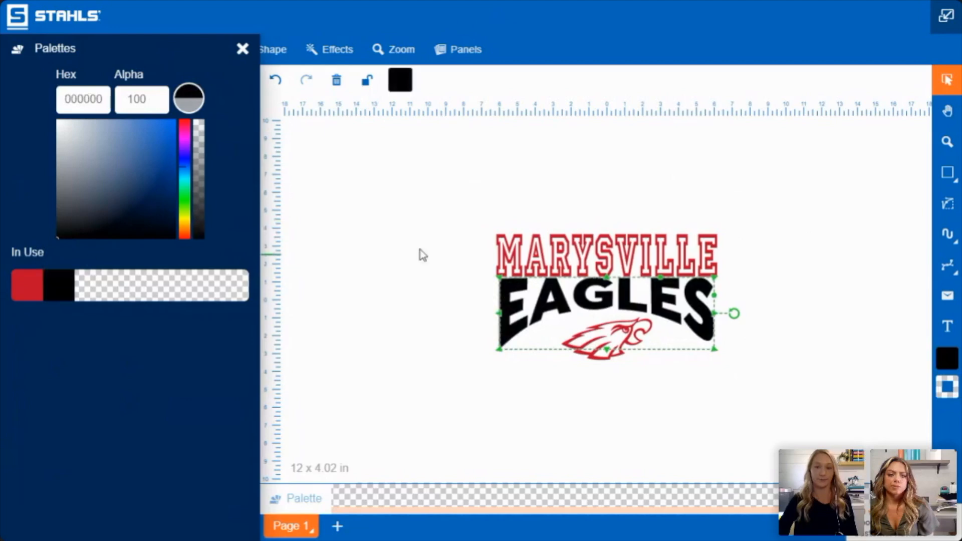
left_click(742, 194)
left_click(742, 195)
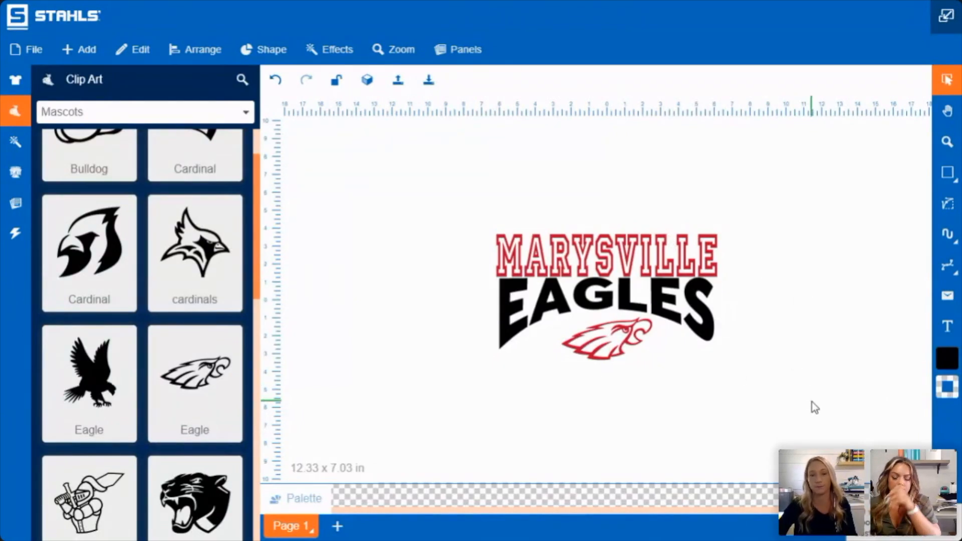
Step: Save the design under the name Marysville in My Files
left_click(24, 53)
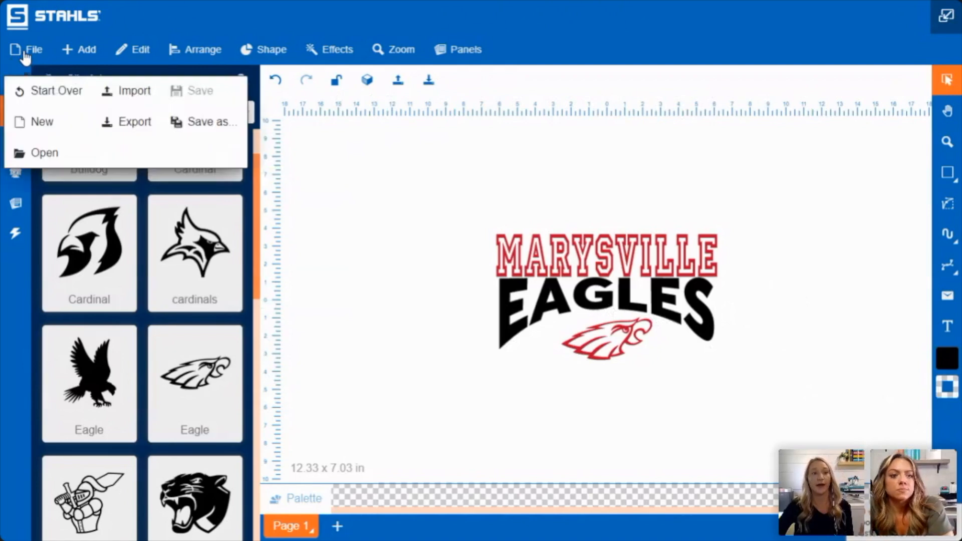
left_click(192, 123)
left_click(483, 88)
type("Marysville")
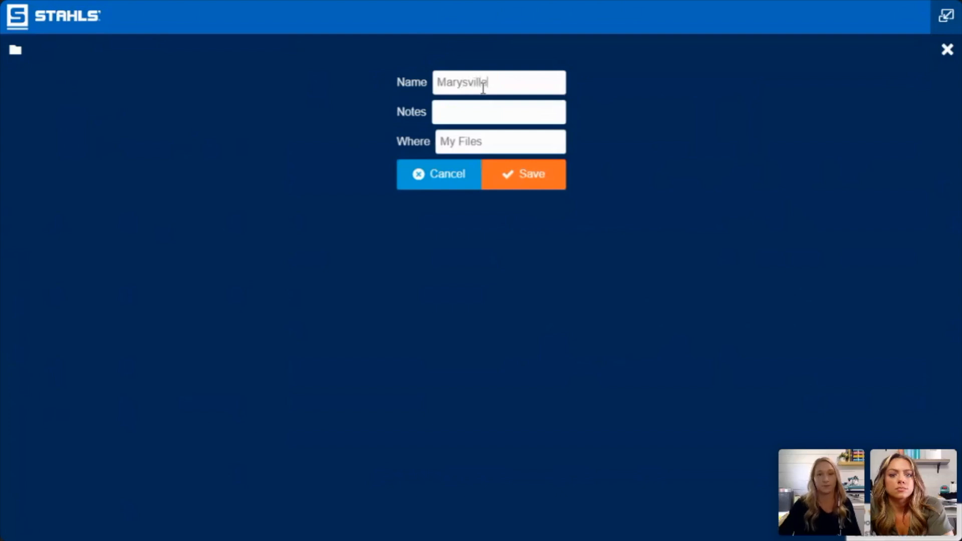
left_click(495, 186)
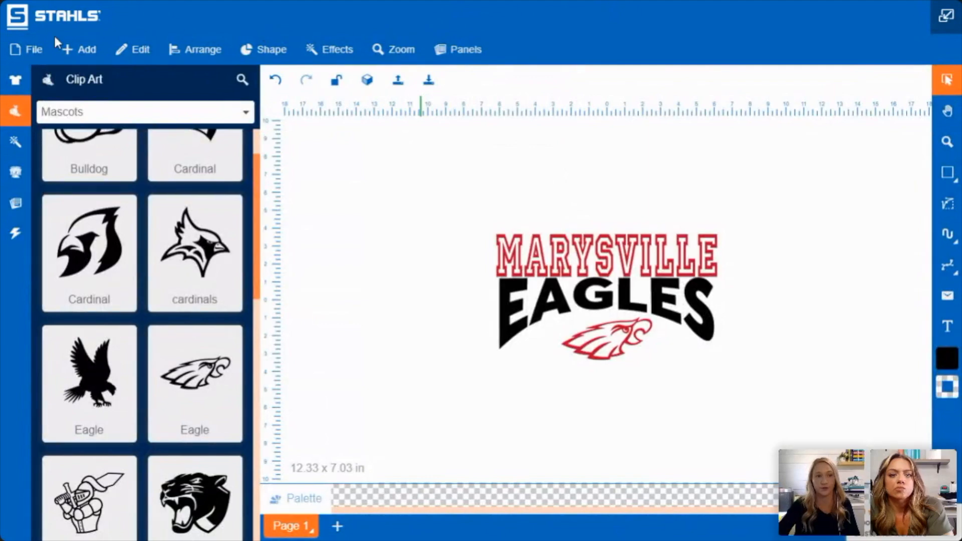
Step: Open the saved Marysville design from the stored files
left_click(33, 50)
left_click(49, 152)
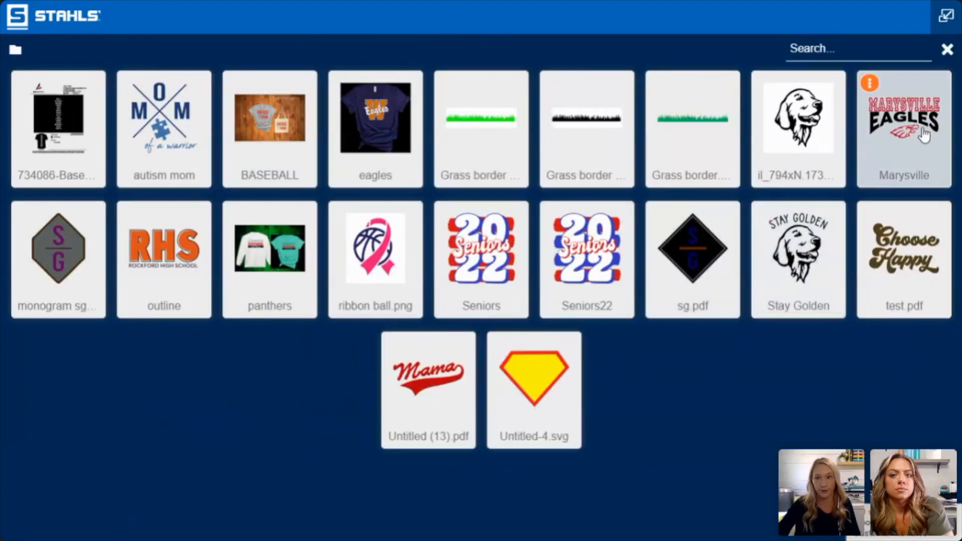
left_click(922, 94)
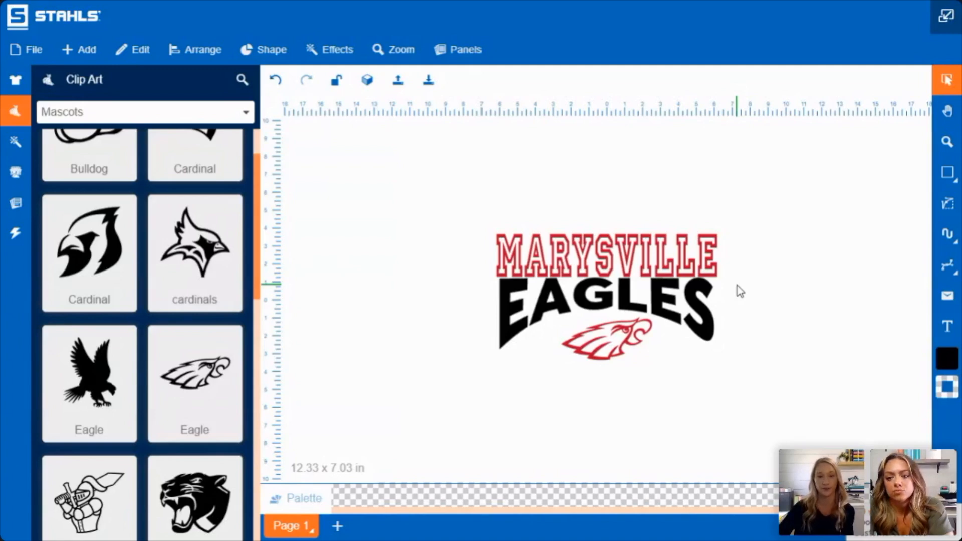
Step: Move the MARYSVILLE line straight up about 0.4 in to leave a gap above the EAGLES arch
left_click_drag(606, 244, 606, 236)
left_click(606, 190)
left_click(695, 336)
left_click(814, 399)
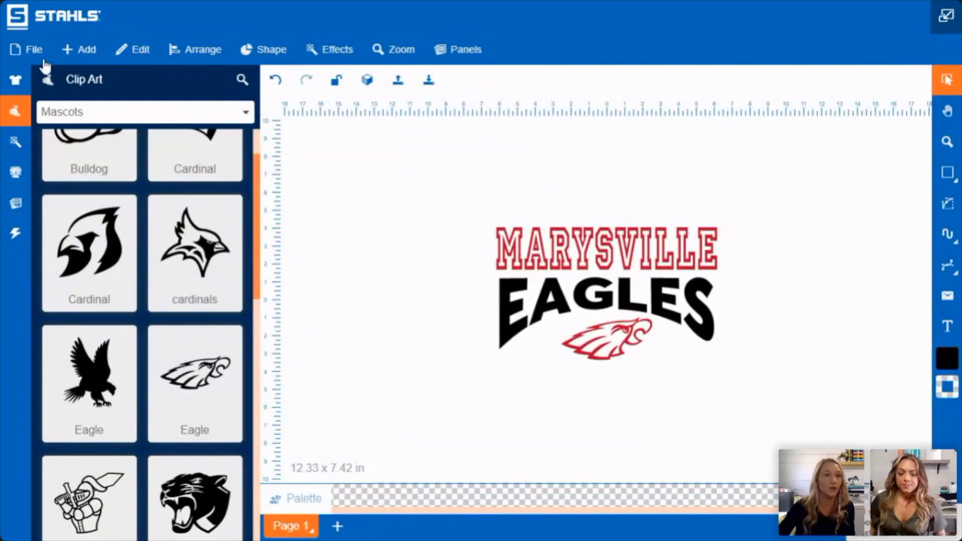
Step: Browse the full template library for other school, sports and lifestyle layouts
left_click(84, 52)
left_click(113, 122)
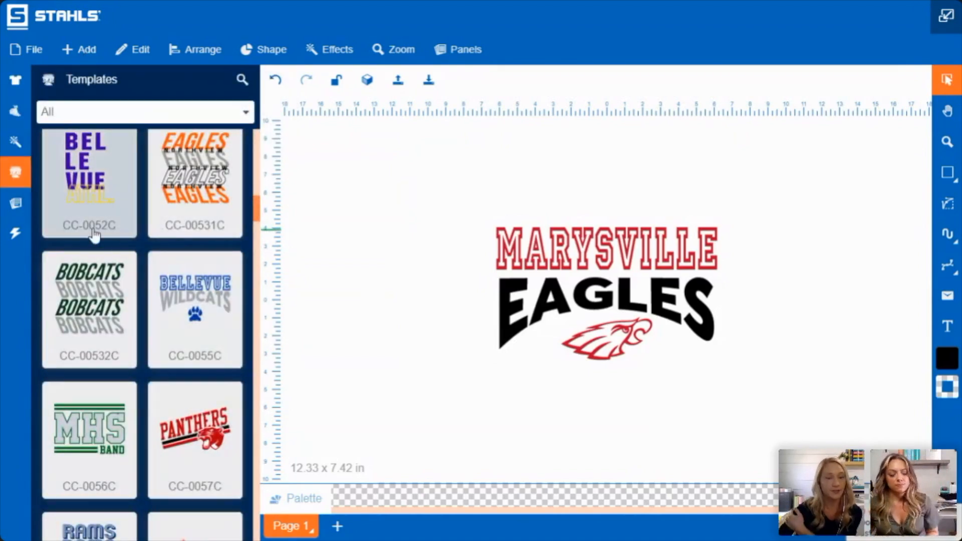
scroll(108, 232, "down", 3)
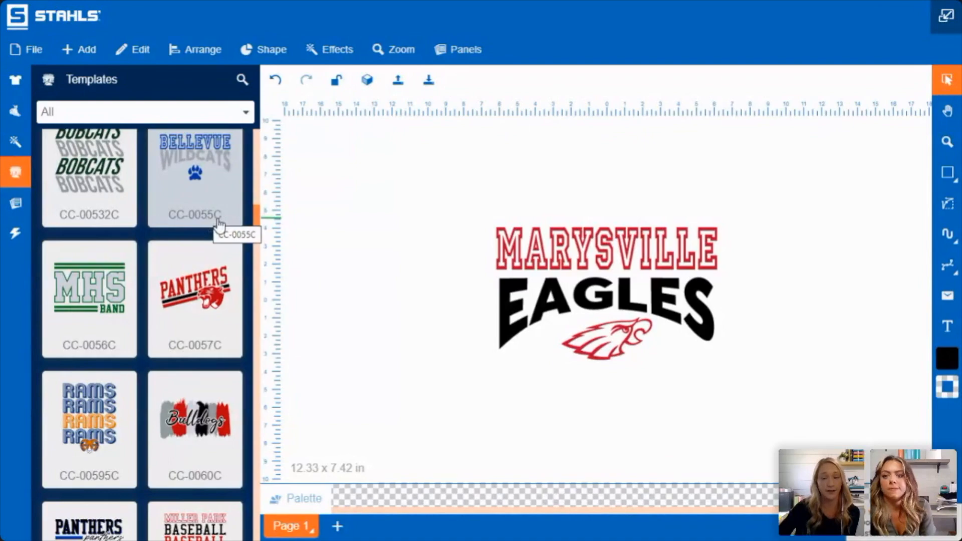
scroll(219, 224, "down", 12)
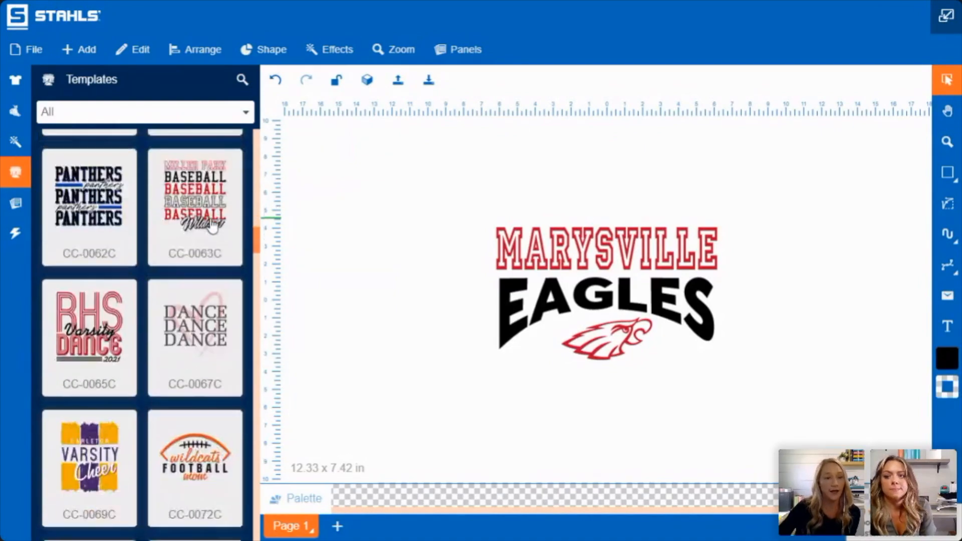
scroll(213, 225, "down", 7)
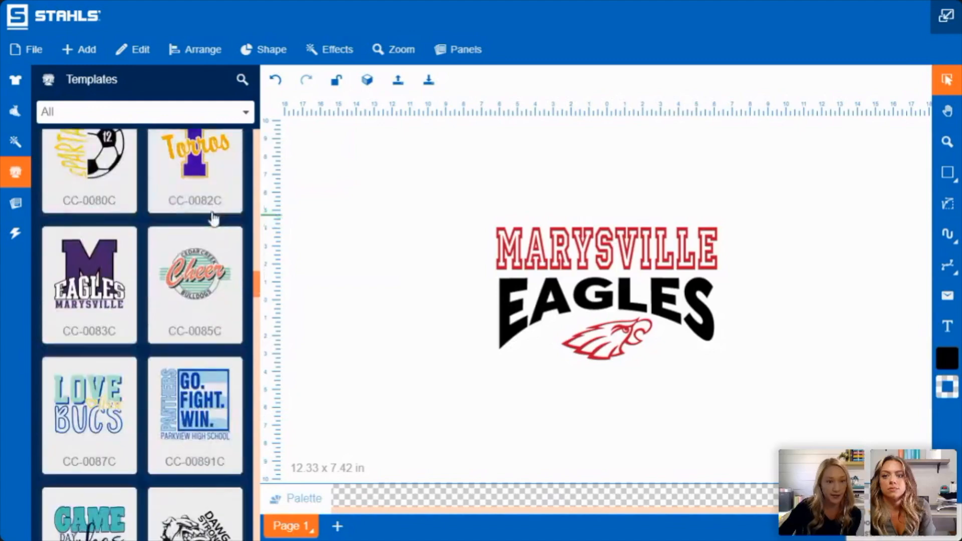
scroll(208, 196, "down", 3)
scroll(194, 195, "down", 5)
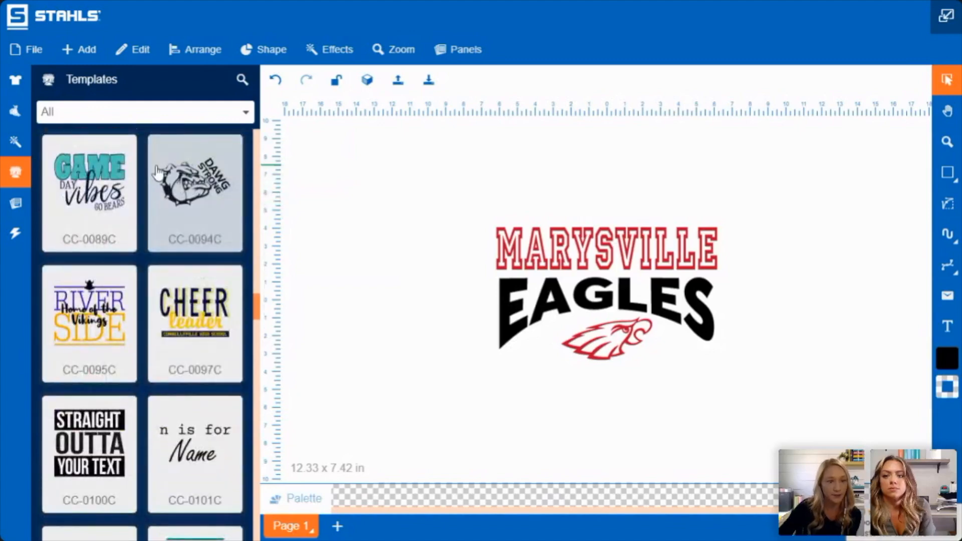
scroll(163, 181, "down", 8)
scroll(169, 279, "down", 20)
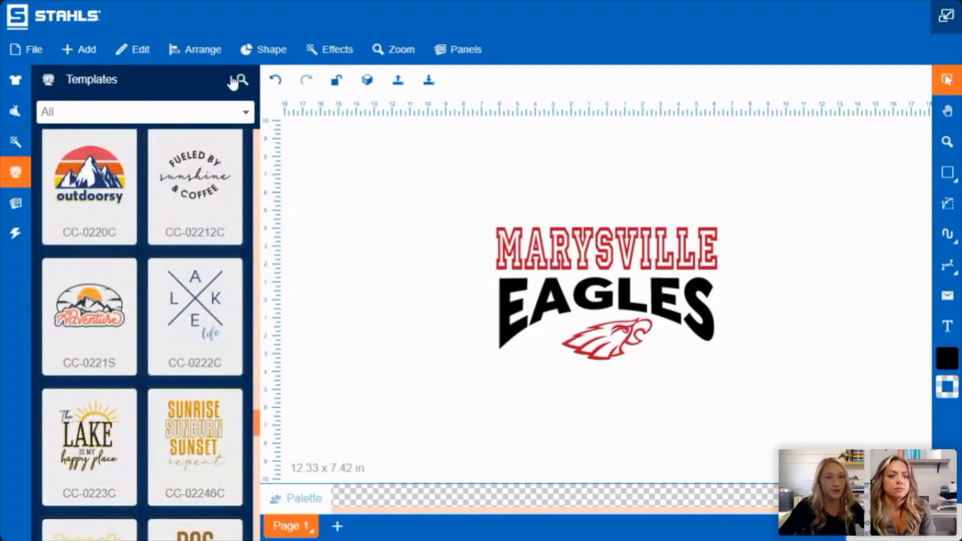
Step: Search the templates for "stock" and look through the matching designs
left_click(241, 80)
key("Return")
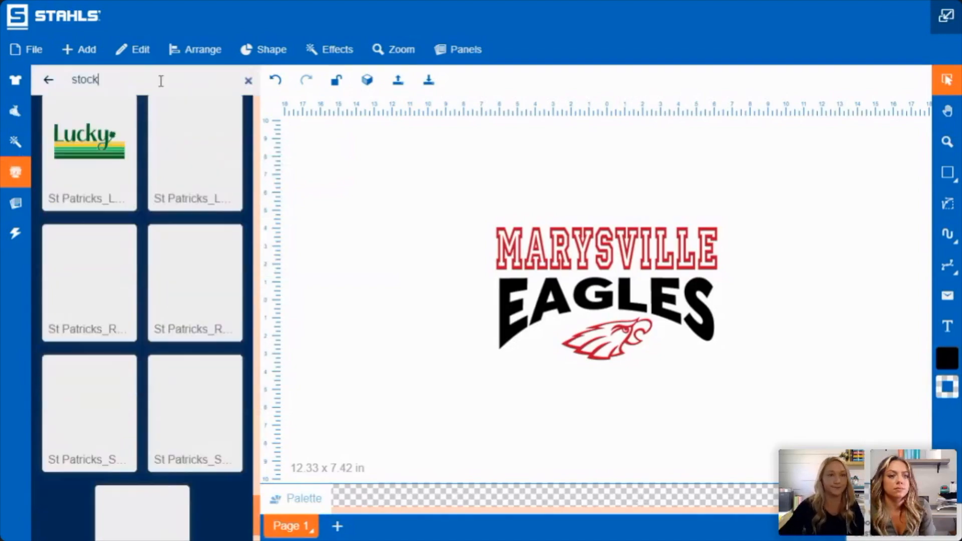
scroll(163, 346, "up", 20)
scroll(163, 343, "up", 3)
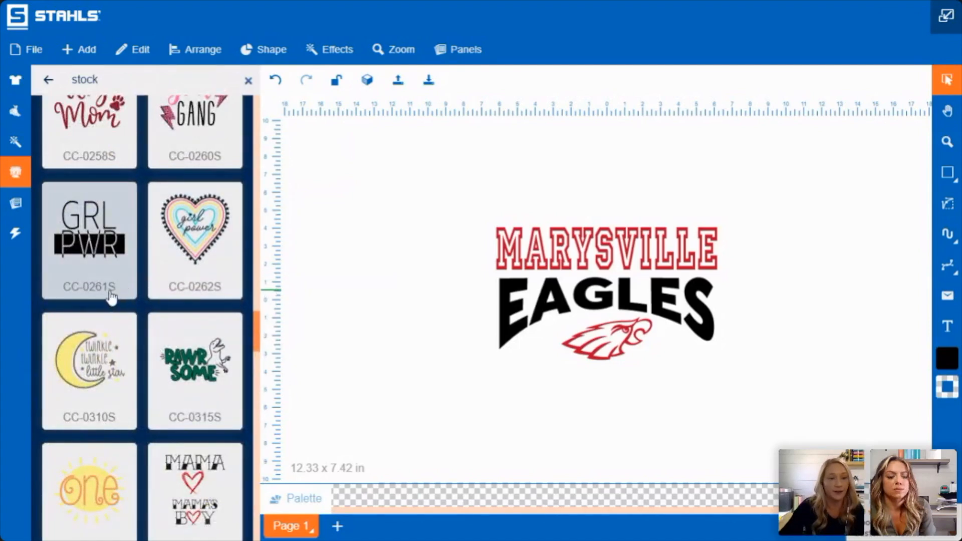
scroll(115, 299, "up", 4)
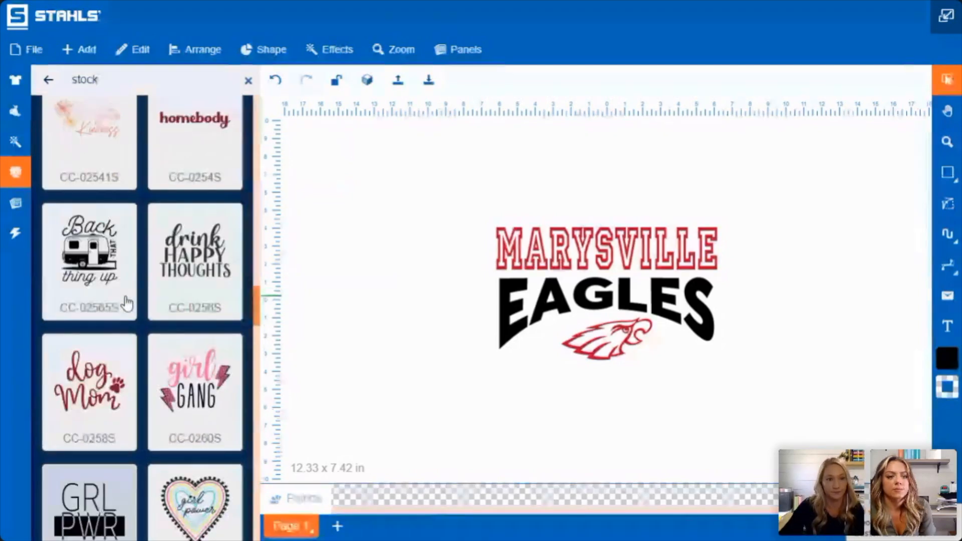
scroll(131, 301, "up", 8)
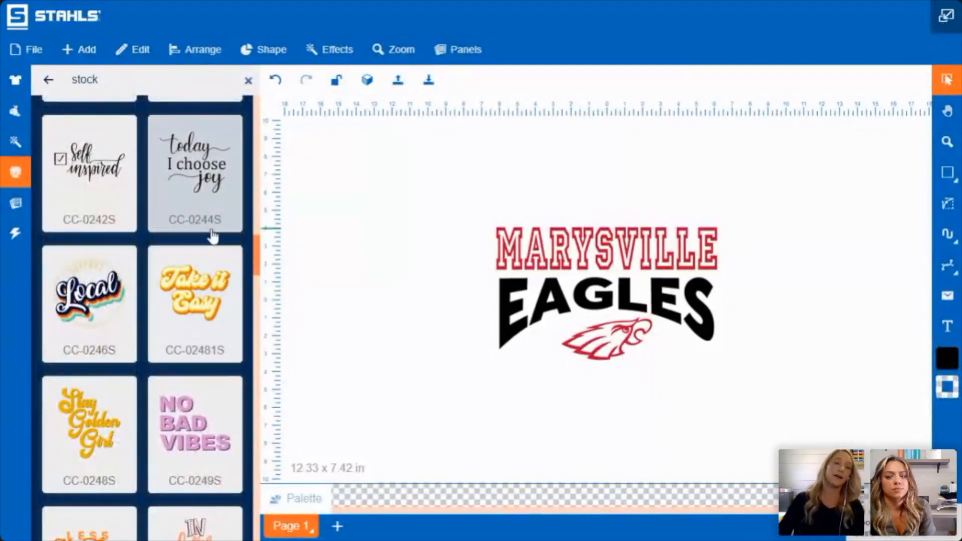
Step: Try the NO BAD VIBES template CC-0249S beside the Marysville Eagles design, and delete it again
left_click(193, 431)
left_click_drag(571, 285, 371, 253)
left_click(465, 112)
left_click(486, 190)
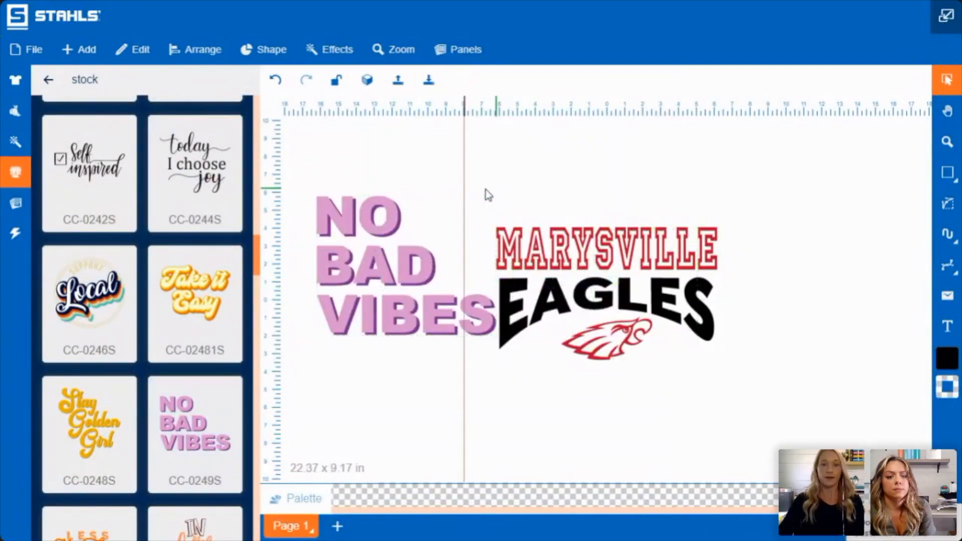
left_click(465, 98)
left_click(376, 217)
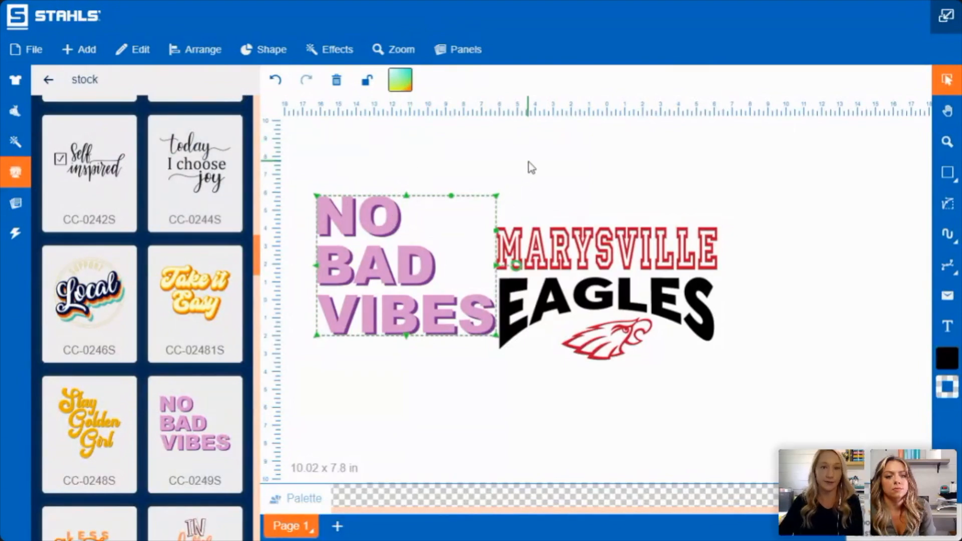
key("Delete")
Step: Add the SENIORS template CC-0122CS from the School and education category and place it left of the Marysville Eagles design
scroll(103, 318, "up", 4)
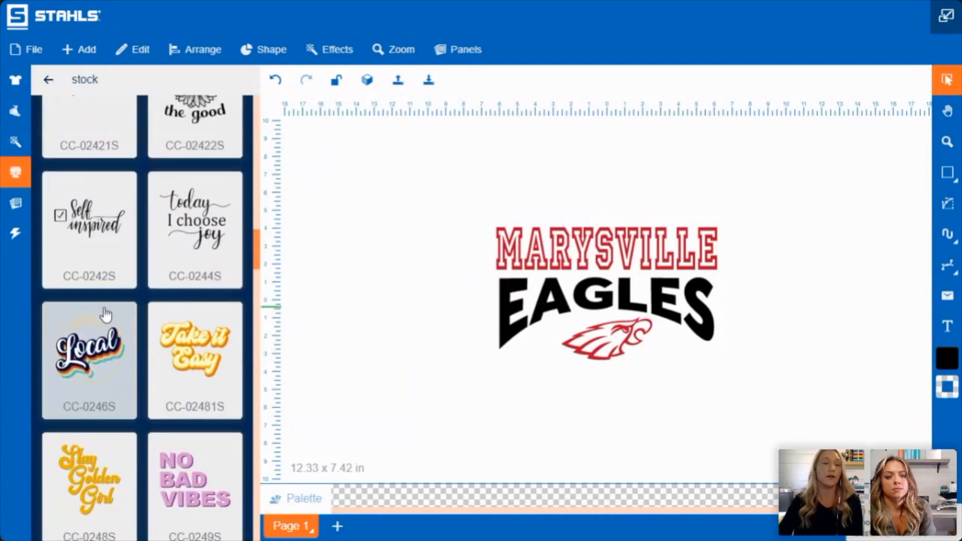
left_click(38, 80)
left_click(161, 112)
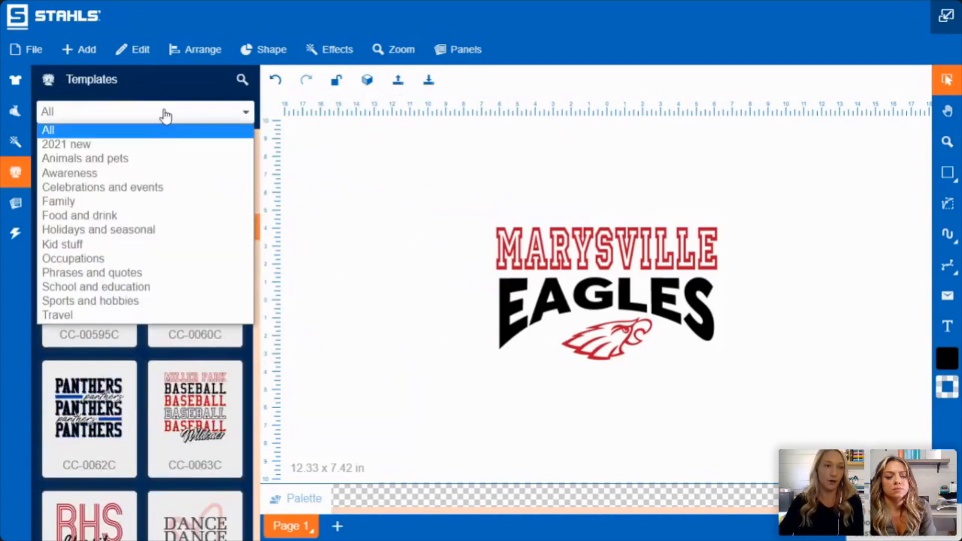
left_click(134, 294)
scroll(163, 285, "up", 10)
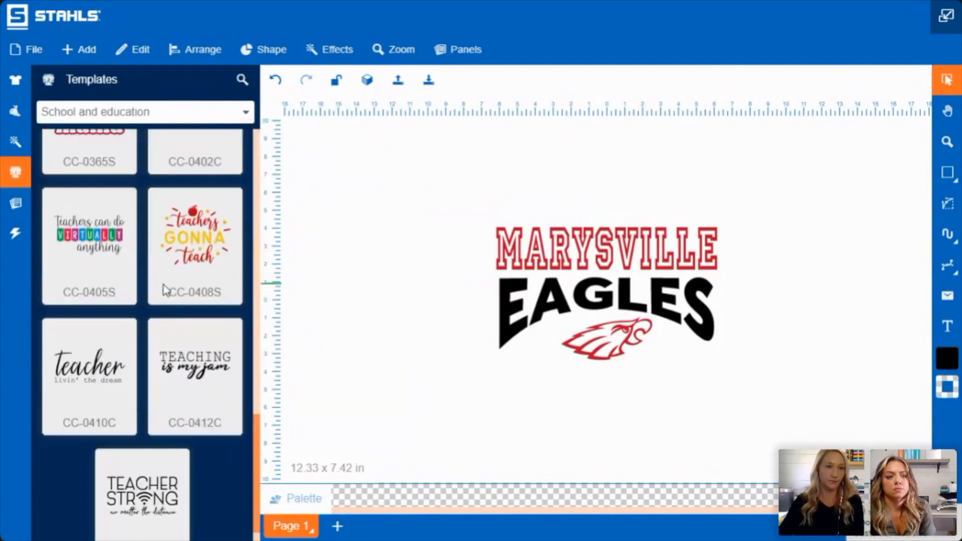
scroll(164, 284, "down", 5)
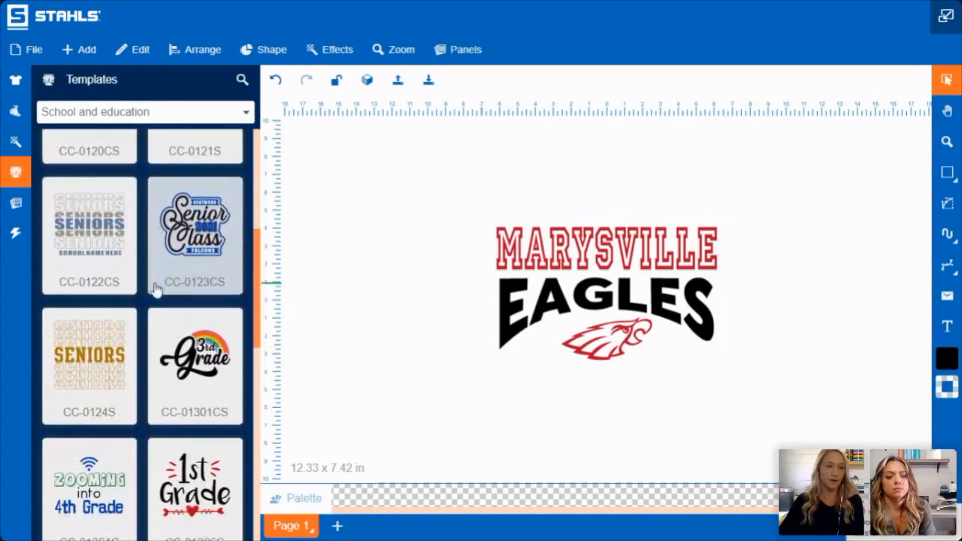
left_click(90, 251)
left_click_drag(553, 266, 340, 237)
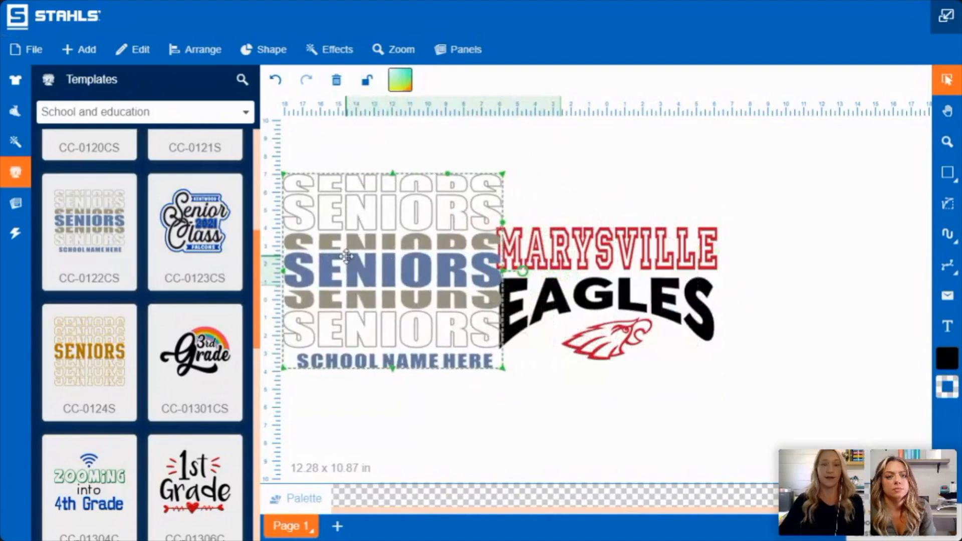
left_click(777, 392)
Step: Move the Marysville Eagles design and the SENIORS template to the right so that they stand side by side without overlapping
left_click_drag(607, 301, 746, 266)
left_click(561, 415)
left_click_drag(560, 381, 269, 153)
left_click_drag(501, 271, 608, 269)
left_click(643, 345)
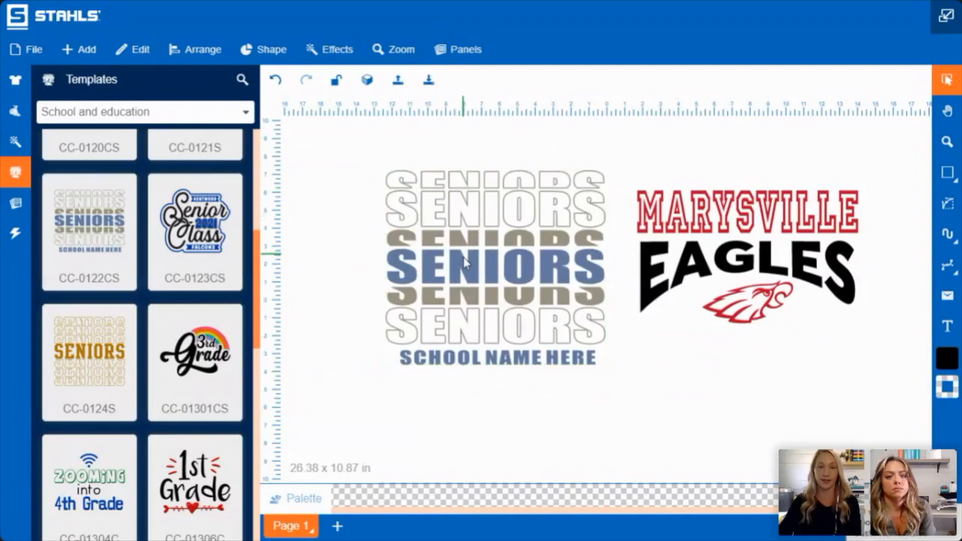
Step: Recolor the gray SENIORS lettering and outlines of the template near-black
left_click(531, 216)
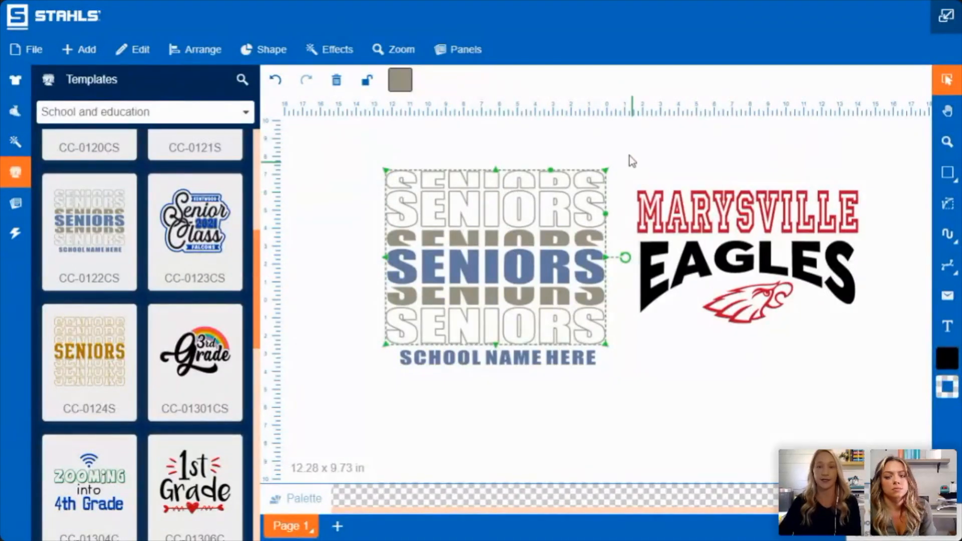
left_click(401, 82)
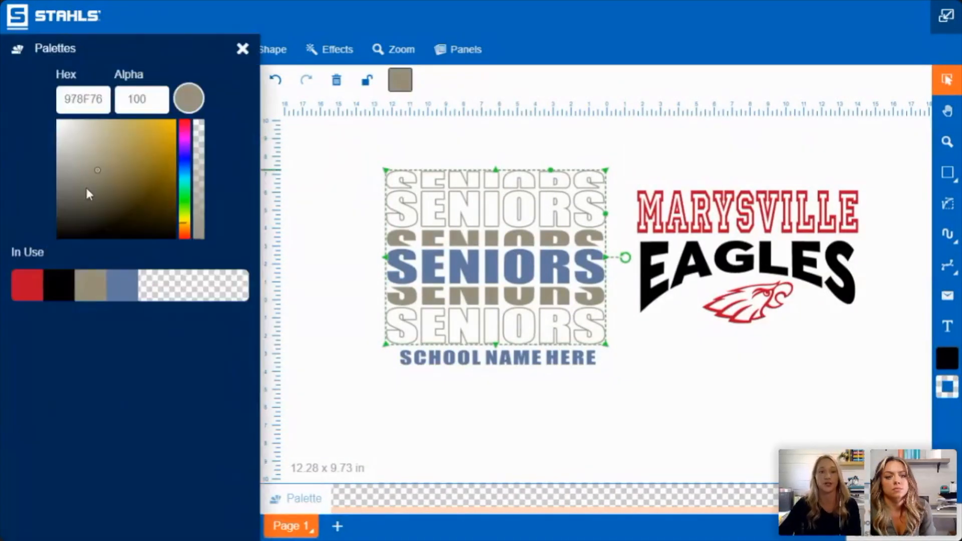
left_click(74, 227)
left_click(535, 399)
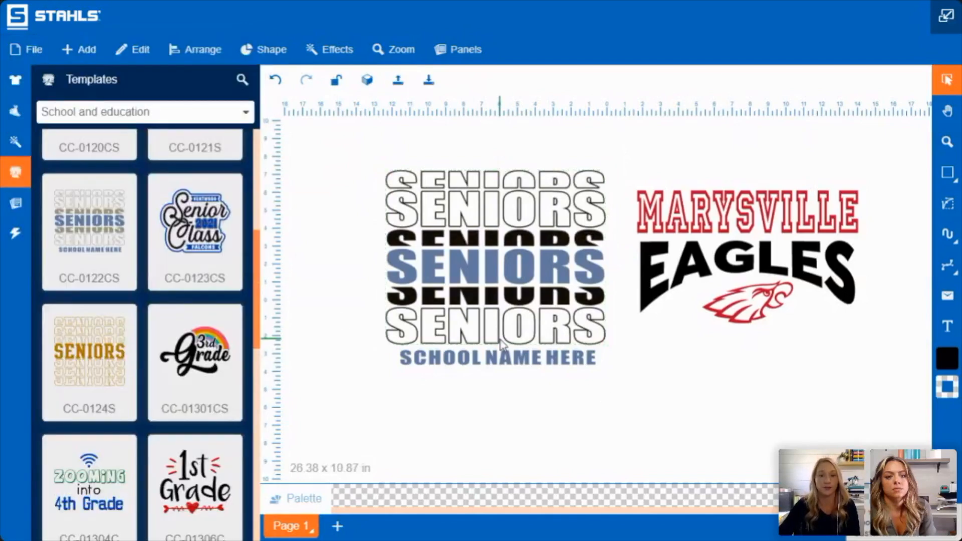
Step: Replace the SCHOOL NAME HERE text below the SENIORS lettering with "MARYSVILLE HIGH SCHOOL"
left_click(509, 358)
left_click_drag(138, 81, 2, 94)
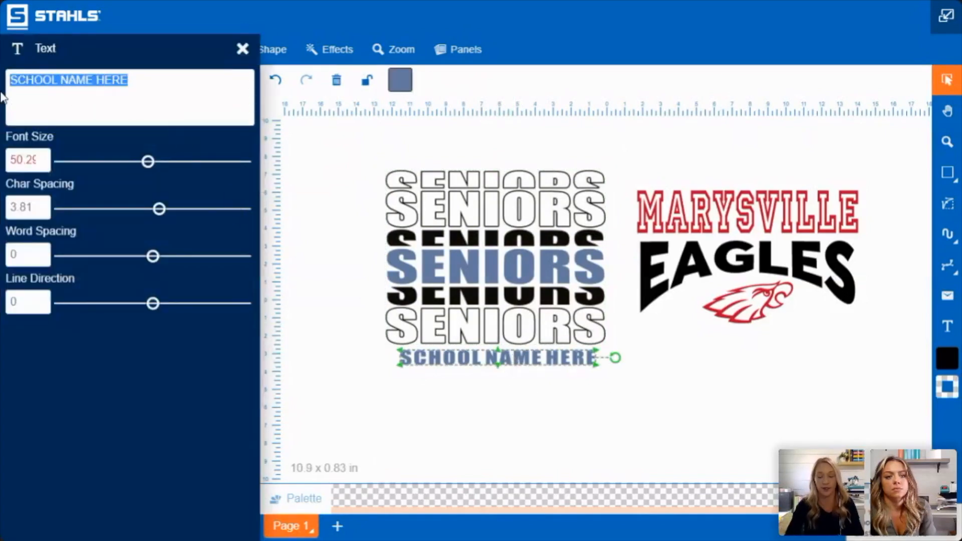
type("MARYSVILLE")
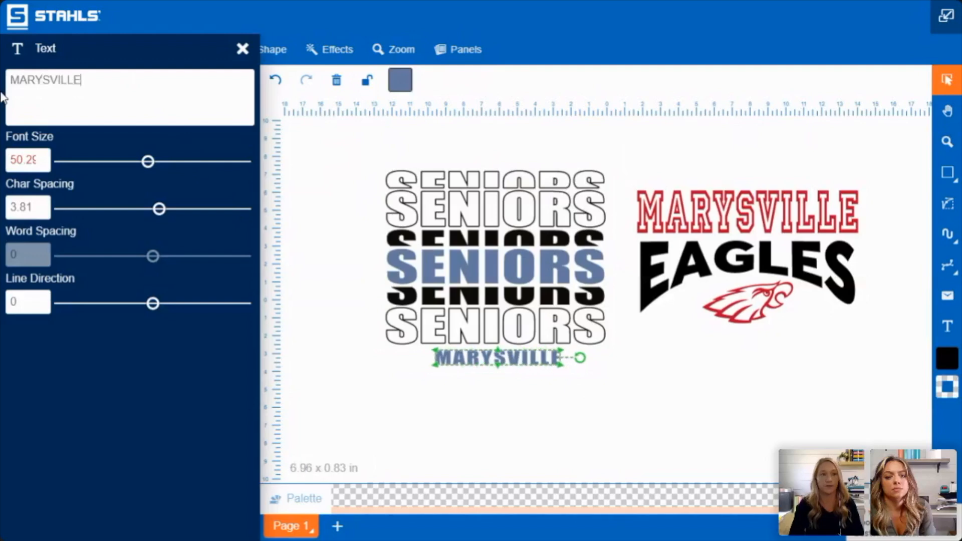
type(" HIGH SCHOOL")
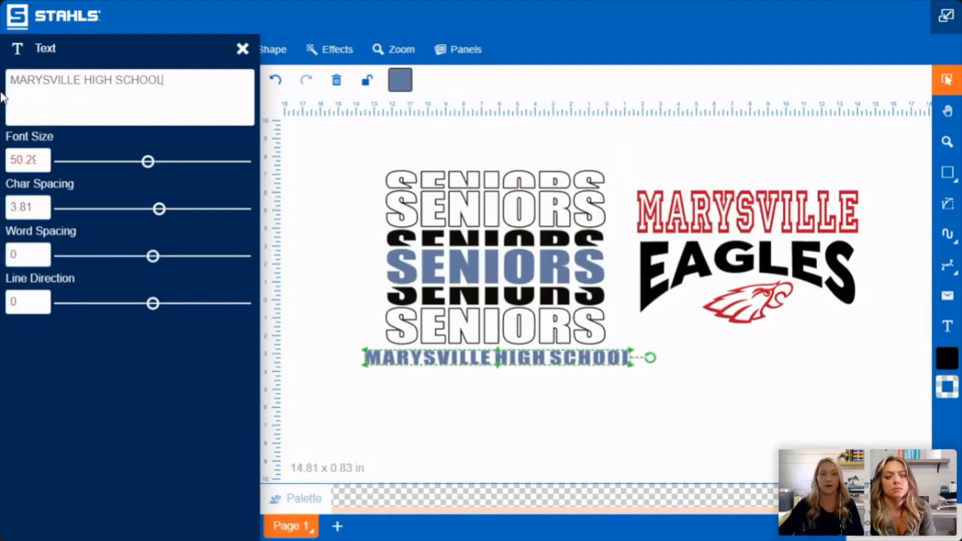
left_click(243, 49)
left_click(565, 357)
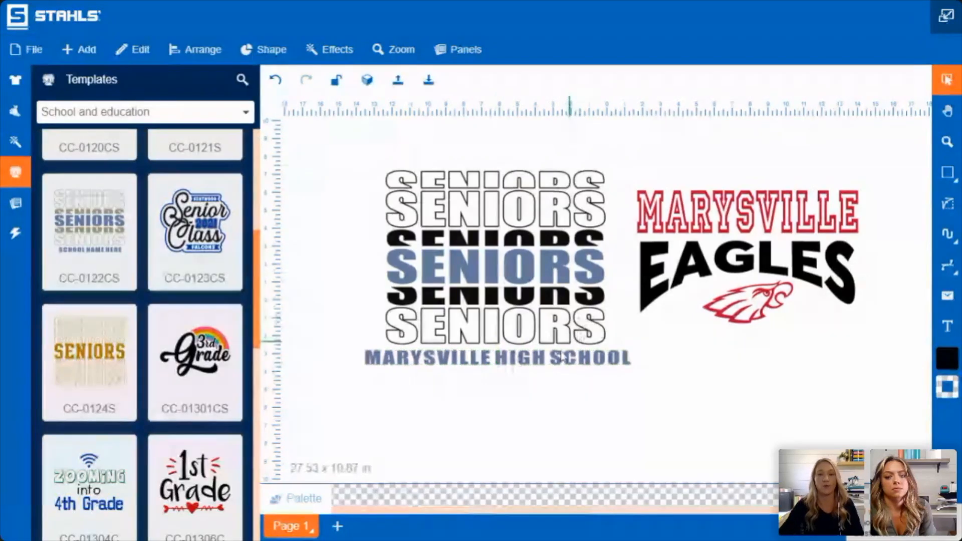
left_click(530, 359)
left_click(533, 401)
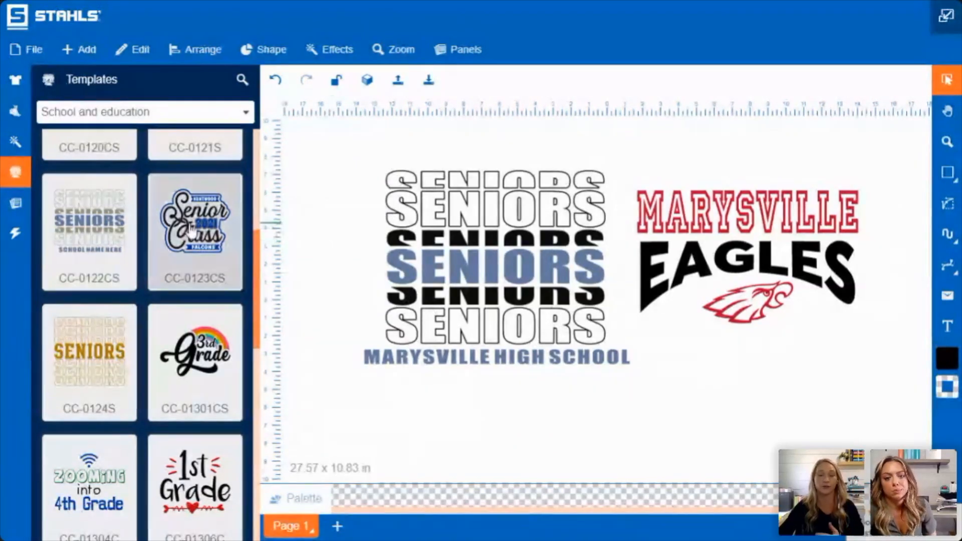
Step: Delete the whole SENIORS design together with its school name line from the canvas
left_click_drag(349, 146, 637, 420)
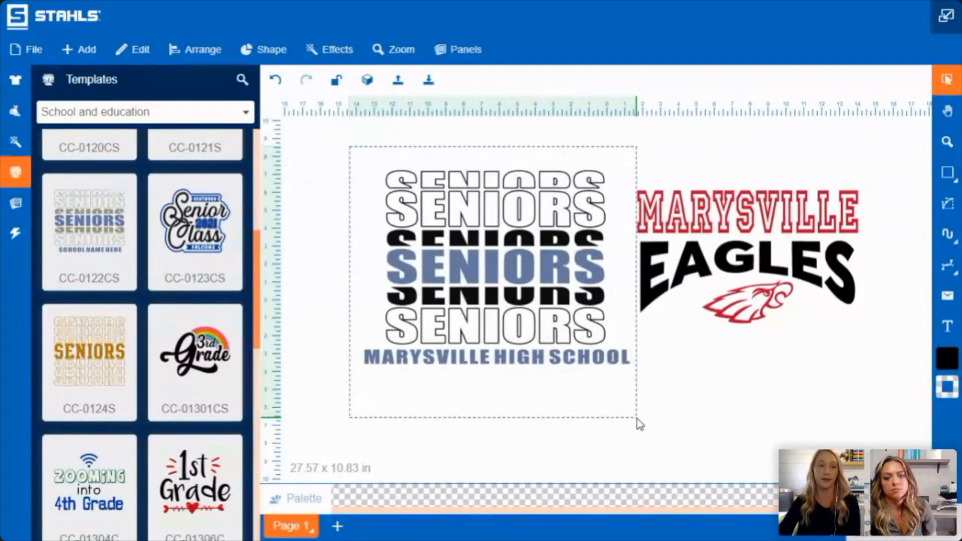
left_click_drag(640, 424, 627, 422)
key("Delete")
Step: Add the 3rd Grade rainbow template CC-01301CS and place it left of the Marysville Eagles design
left_click(195, 358)
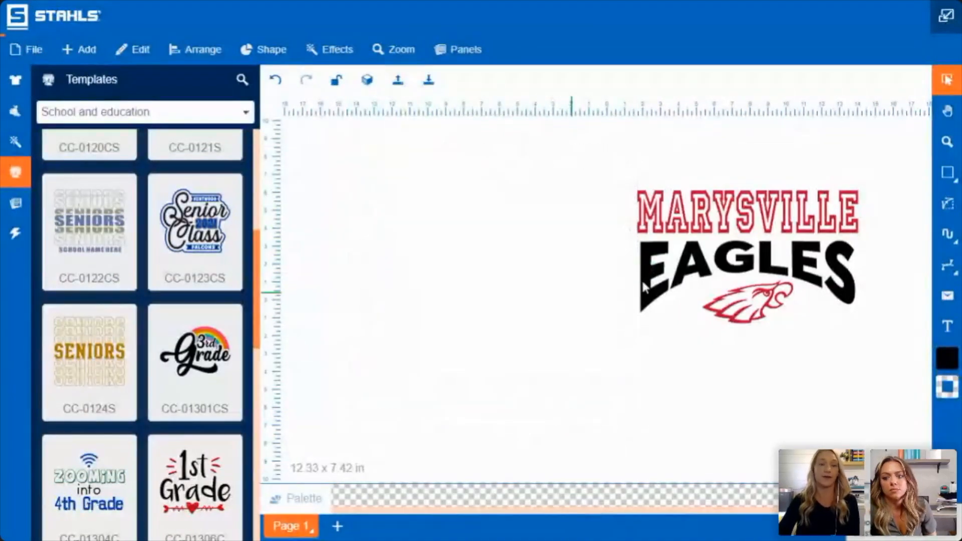
left_click_drag(642, 259, 541, 260)
left_click(393, 178)
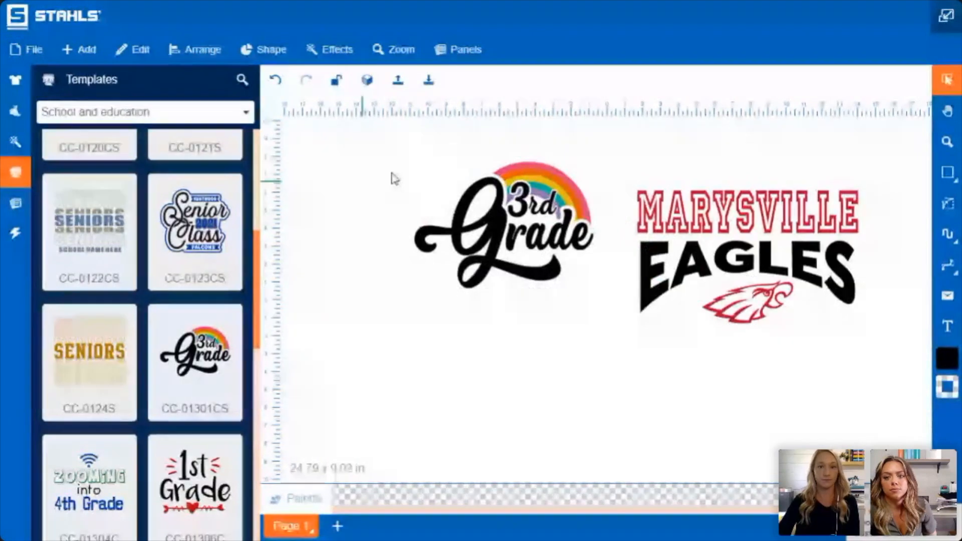
Step: Change the grade template's numeral to "4" and its ordinal suffix to "TH"
left_click(520, 203)
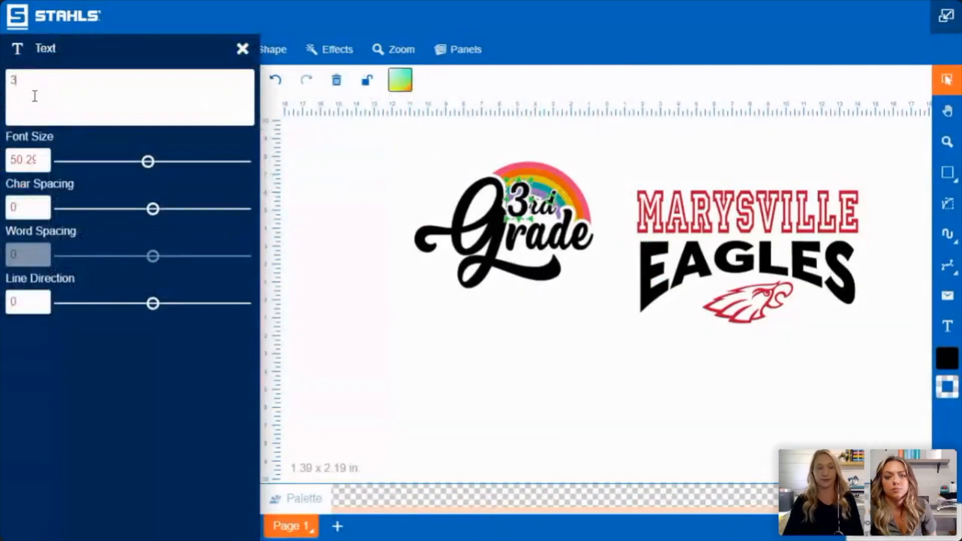
key("BackSpace")
type("4")
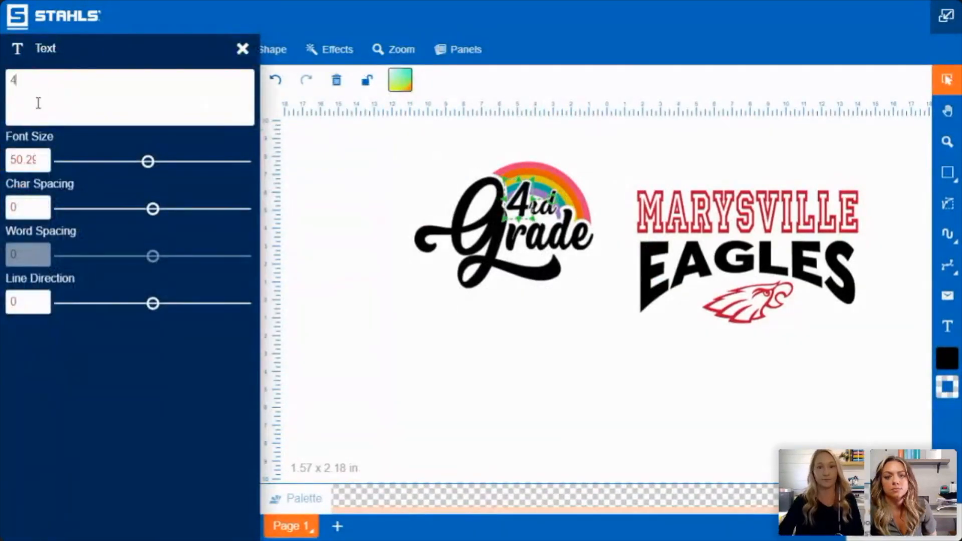
left_click(551, 211)
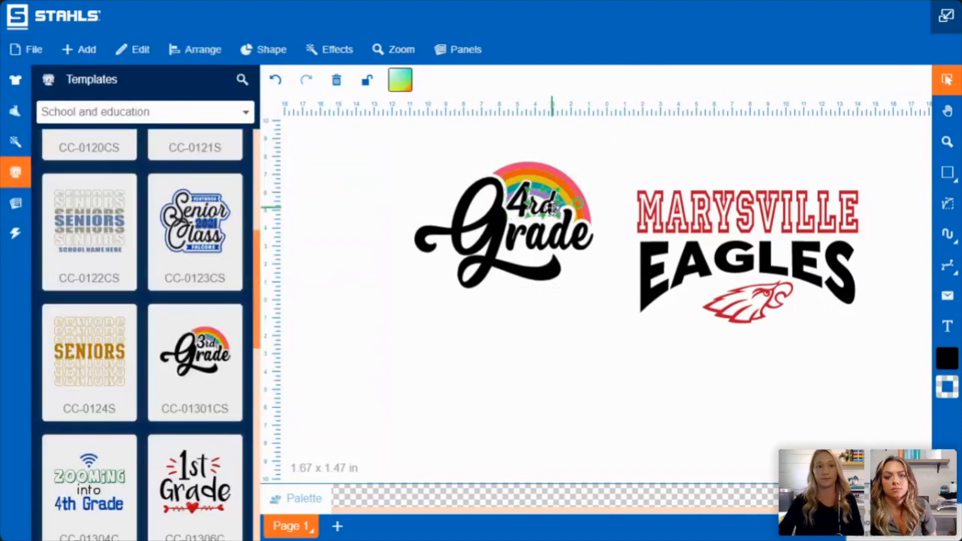
left_click(551, 210)
left_click_drag(94, 118, 3, 90)
type("TH")
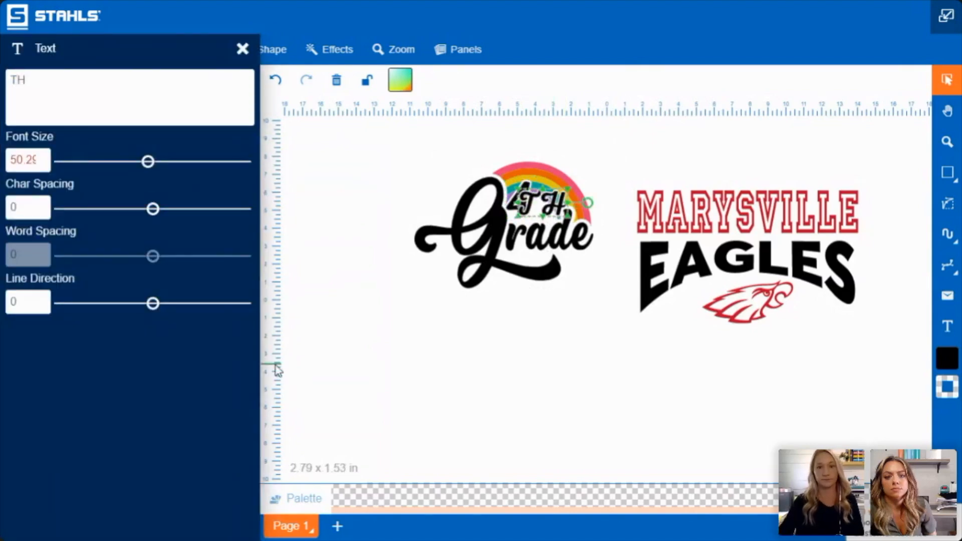
left_click(565, 338)
Step: Change the grade template's ordinal suffix to lowercase "th"
left_click(557, 208)
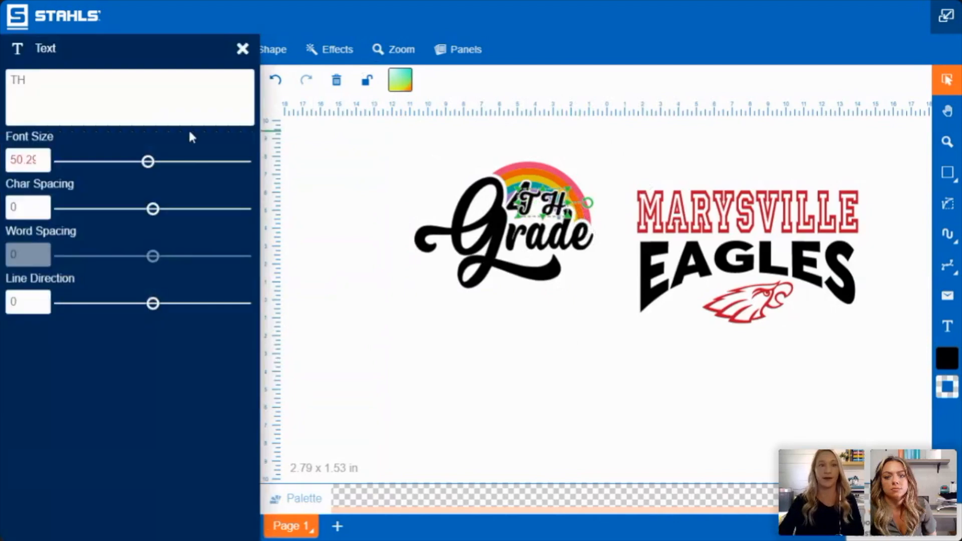
key("BackSpace")
key("BackSpace")
type("th")
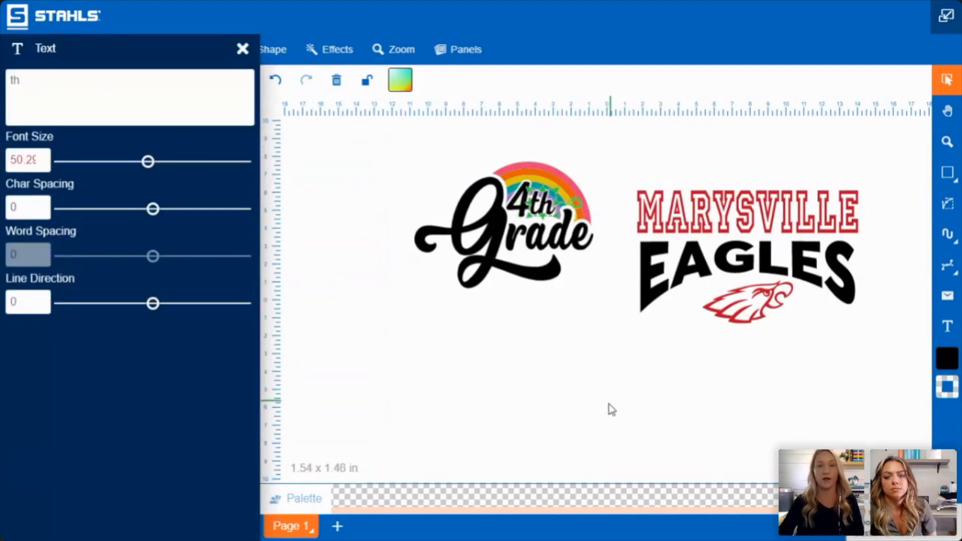
left_click(409, 333)
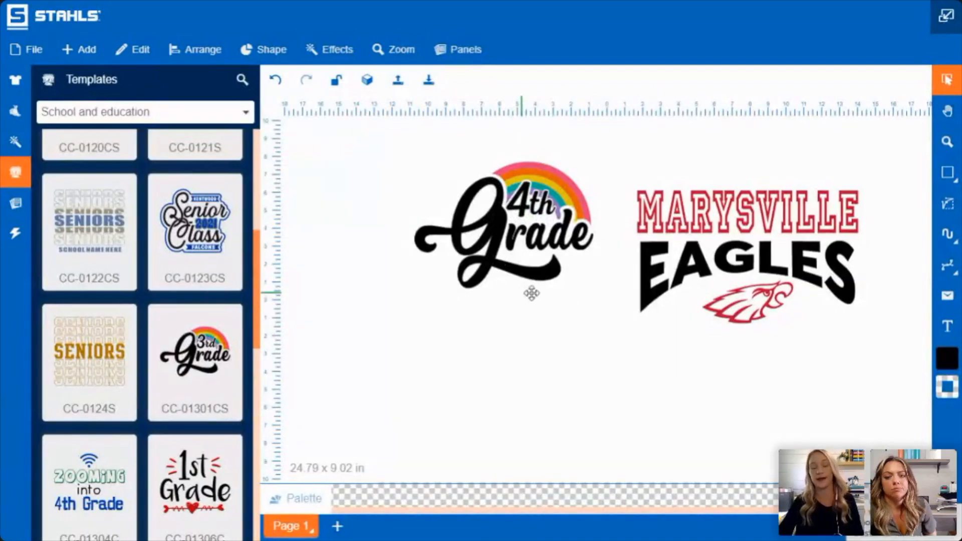
Step: Delete the 4th Grade rainbow design from the canvas
left_click(584, 180)
left_click(647, 152)
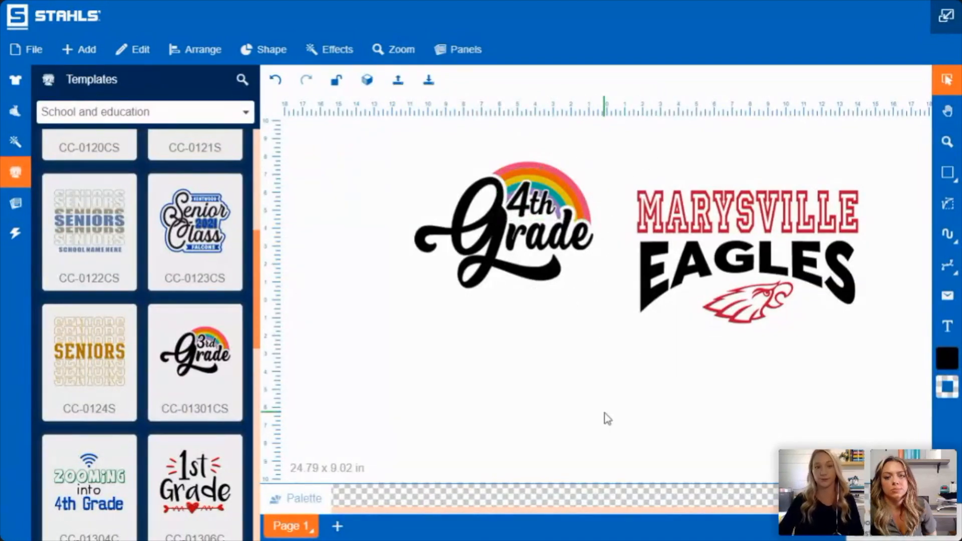
left_click_drag(619, 412, 619, 381)
key("Delete")
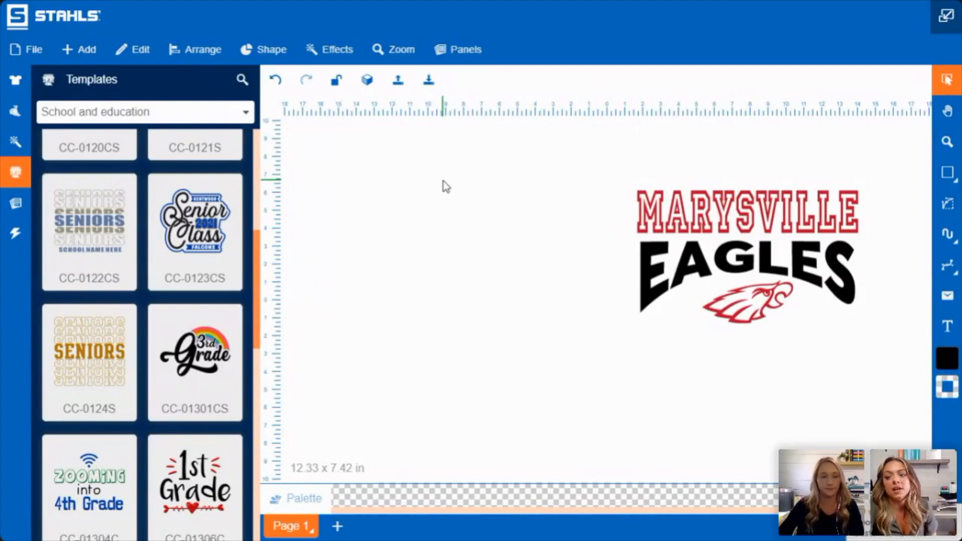
Step: Move the whole Marysville Eagles design left toward the middle of the canvas
left_click_drag(477, 145, 910, 405)
left_click_drag(742, 208, 563, 227)
left_click(753, 428)
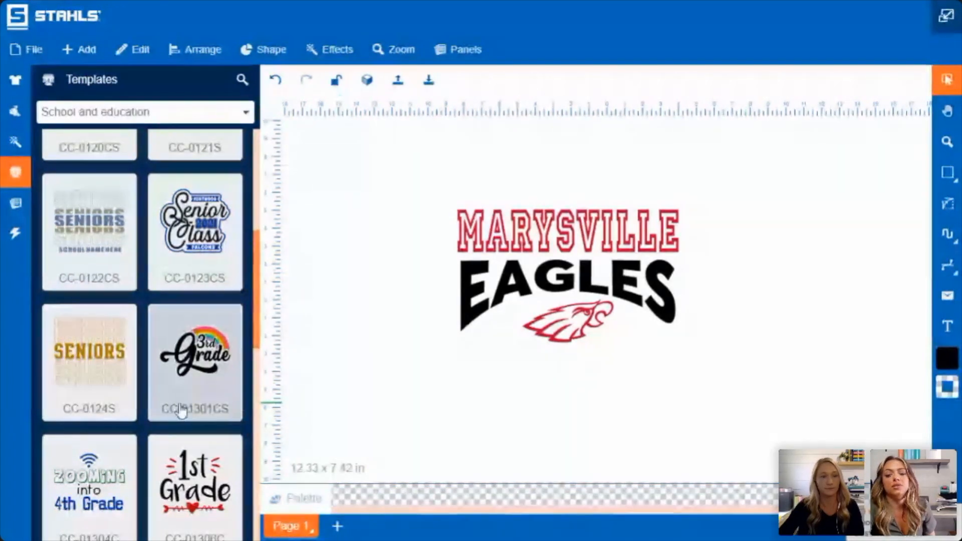
scroll(140, 409, "up", 1)
scroll(140, 409, "up", 1)
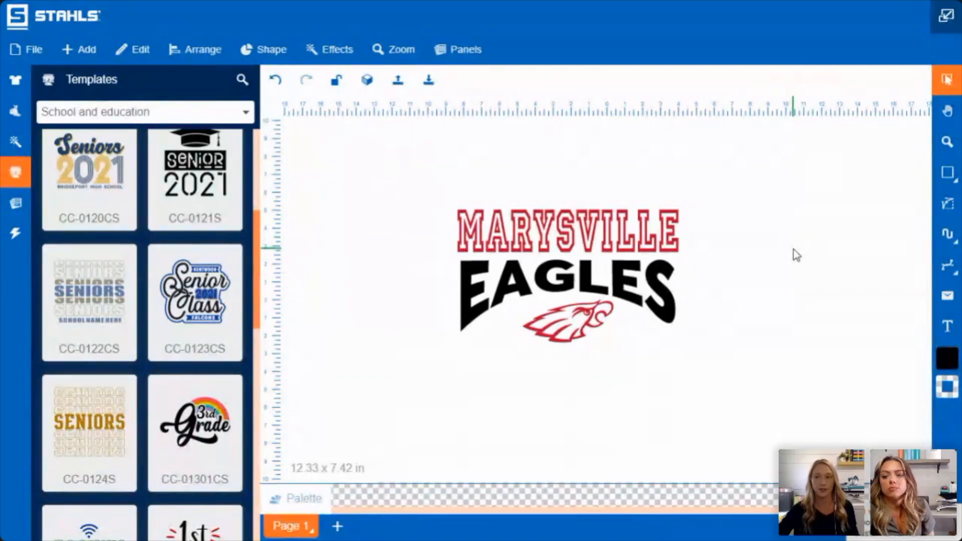
left_click_drag(426, 191, 739, 382)
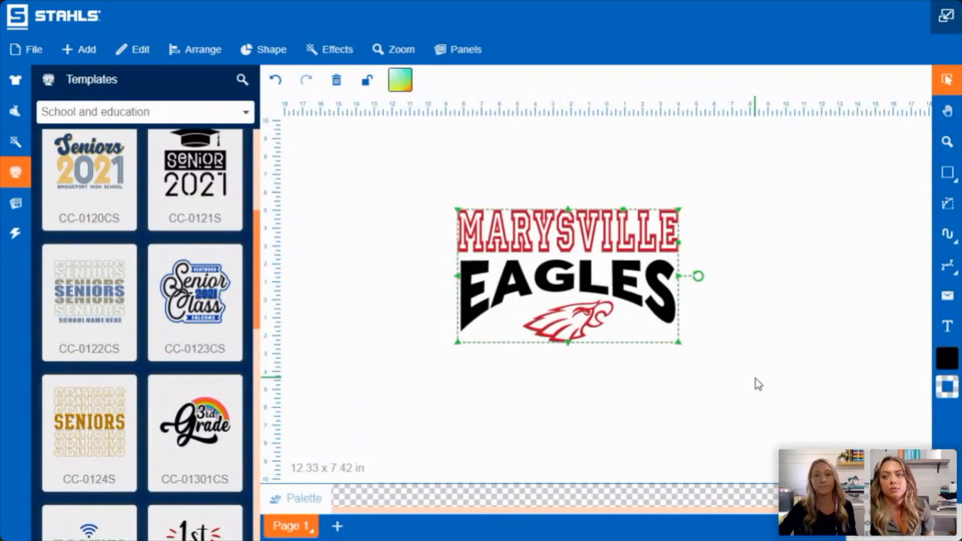
left_click(750, 286)
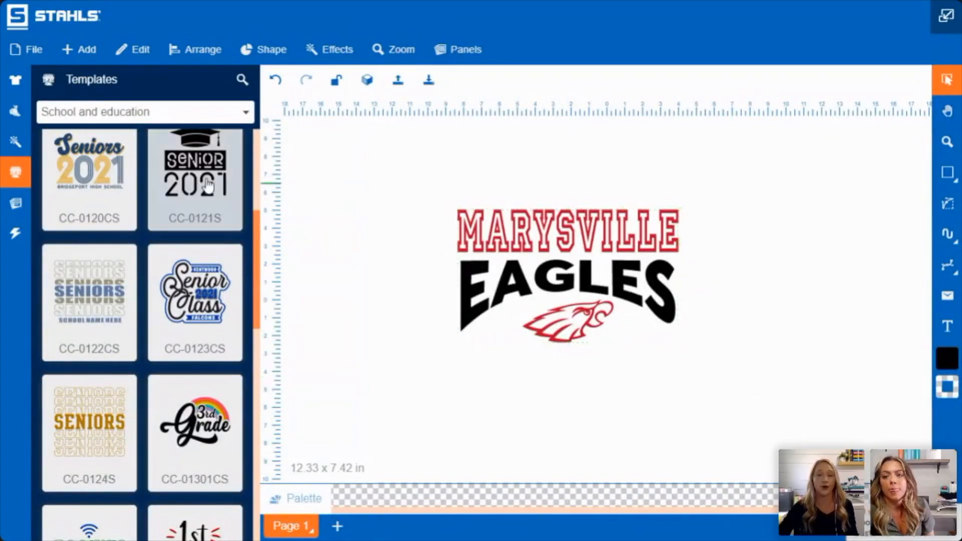
Step: Duplicate the Marysville Eagles design, place the copy beside the original on its right, and delete the copy again
left_click_drag(382, 168, 765, 402)
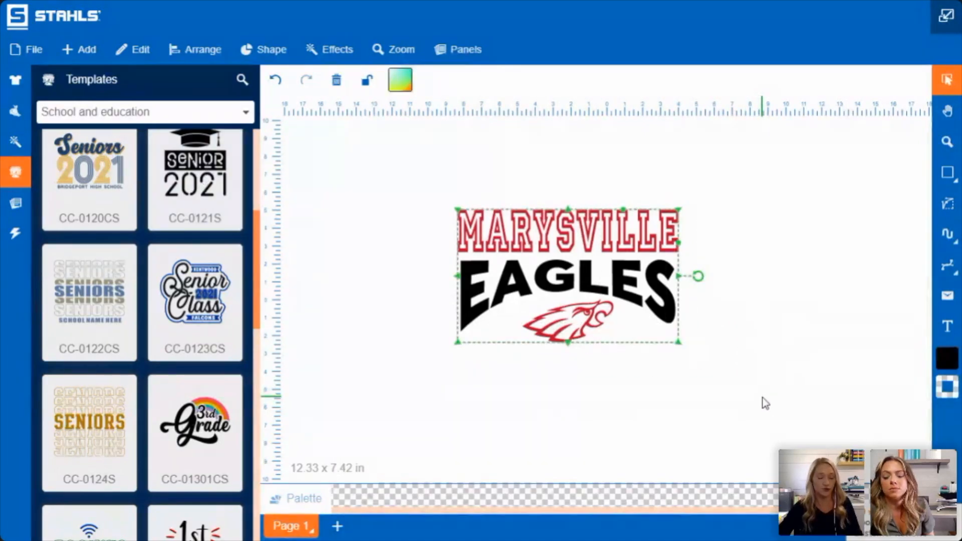
left_click_drag(656, 280, 695, 304)
key("Delete")
left_click_drag(754, 397, 305, 128)
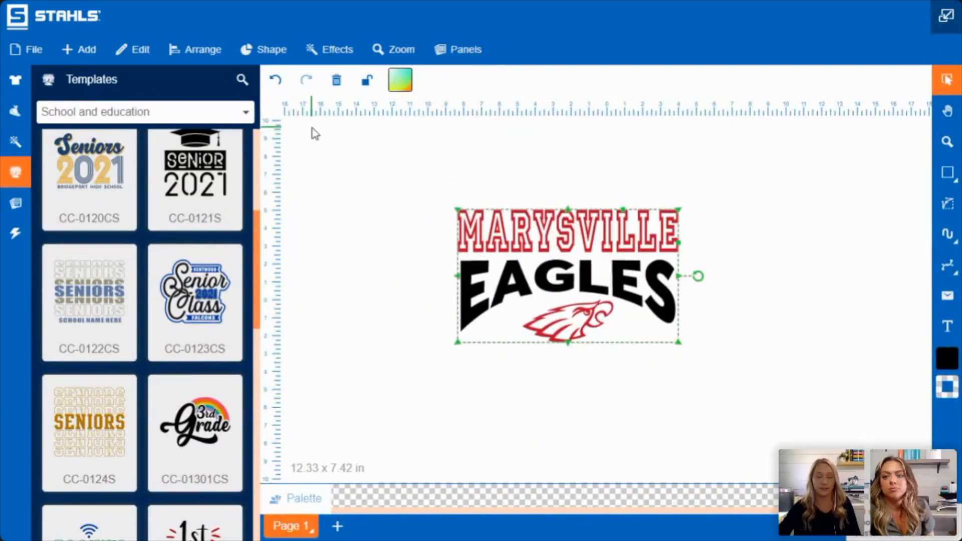
key("ctrl+d")
left_click_drag(556, 277, 790, 271)
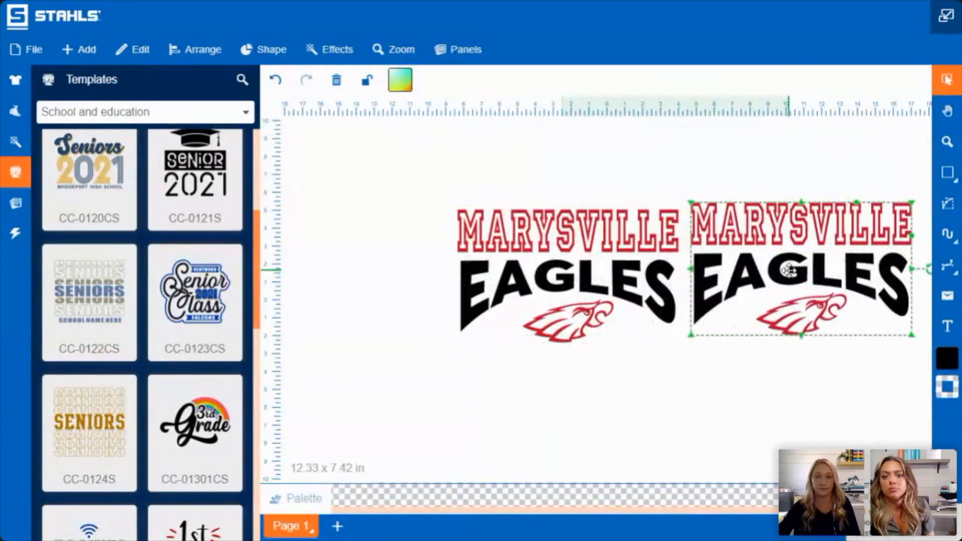
key("Delete")
Step: Copy the whole Marysville Eagles design with the Duplicate command, set the copy right of the original with a gap, and delete it
left_click_drag(747, 397, 385, 165)
left_click(126, 61)
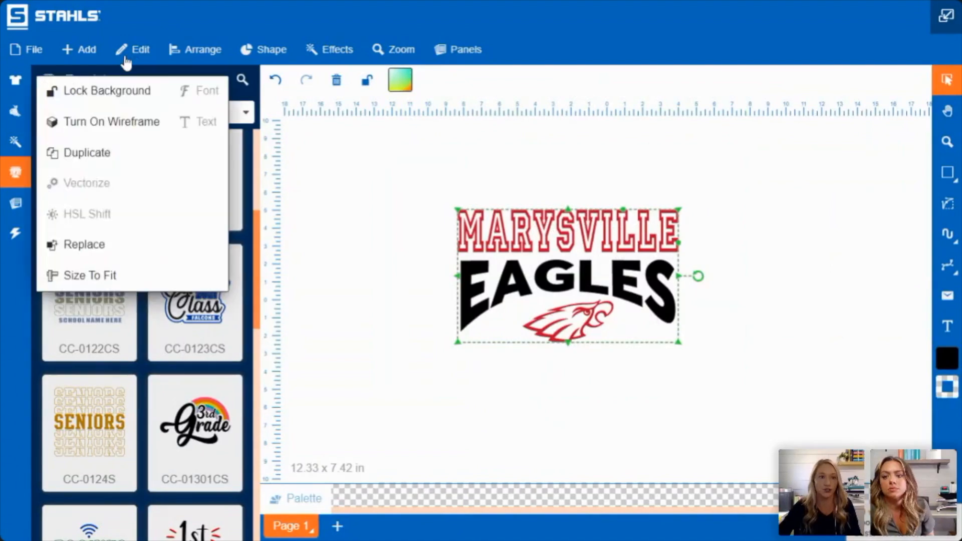
left_click(182, 50)
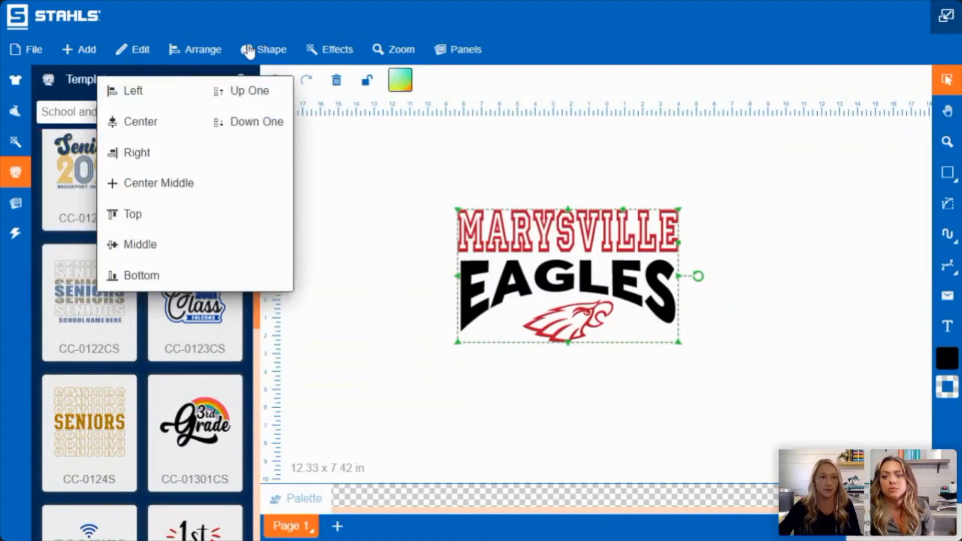
left_click(264, 51)
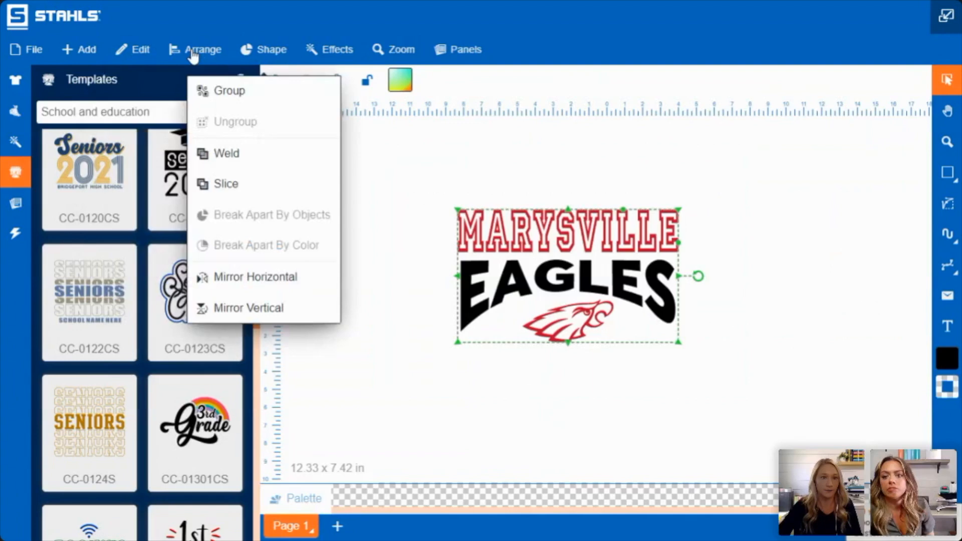
mouse_move(124, 57)
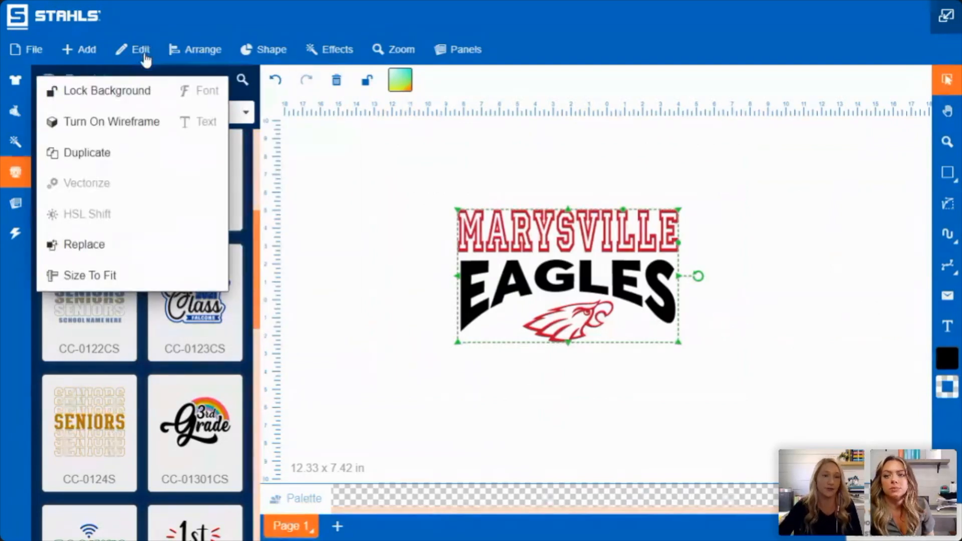
left_click(94, 175)
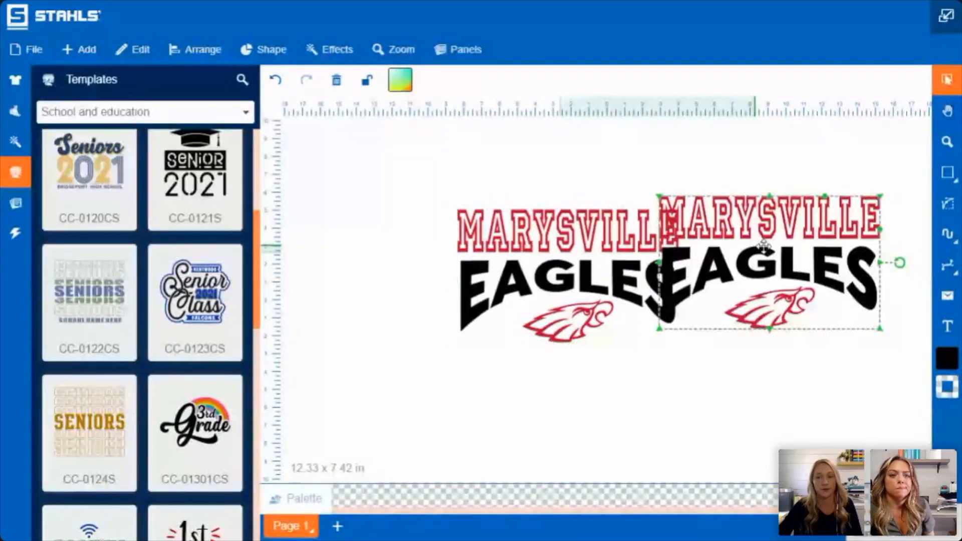
left_click_drag(752, 253, 795, 253)
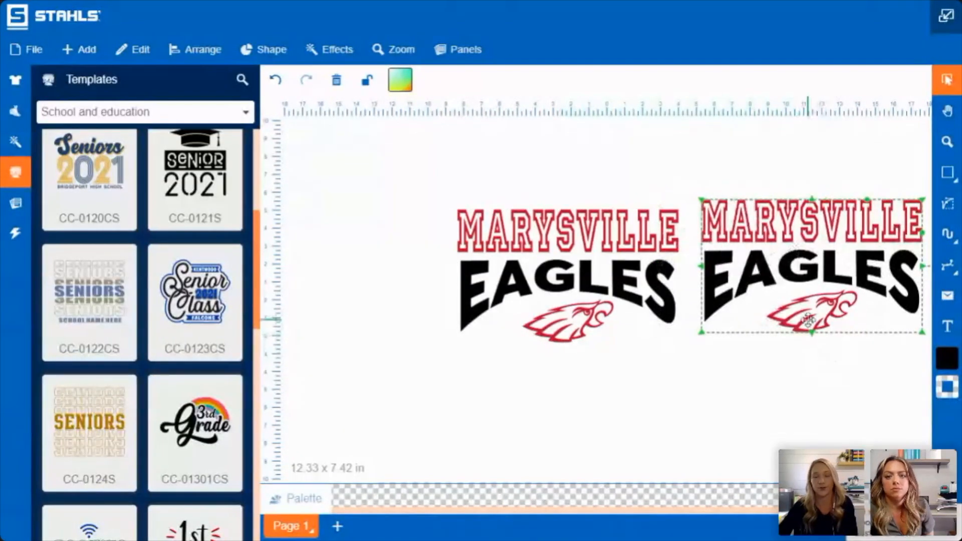
key("Delete")
Step: Move the Marysville Eagles design to the left part of the canvas, and duplicate it once more and delete the copy
left_click_drag(792, 389, 377, 151)
left_click_drag(511, 249, 660, 244)
key("ctrl+d")
key("Delete")
left_click(138, 49)
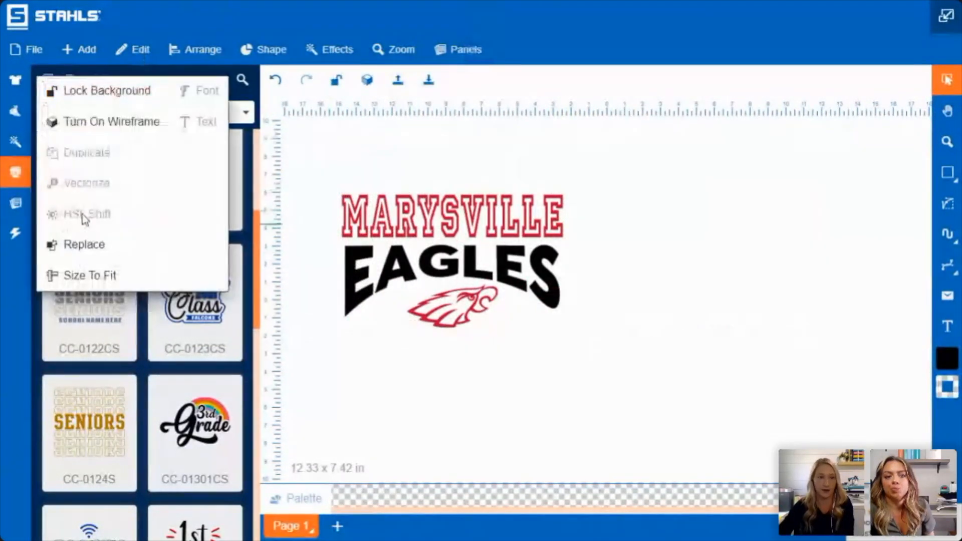
left_click(660, 209)
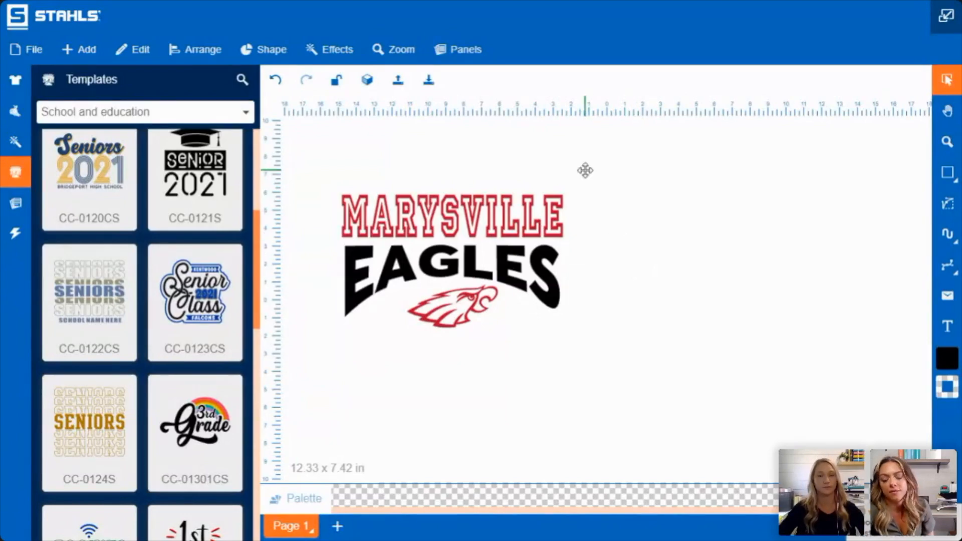
Step: Move the whole Marysville Eagles design slightly right, and open the Save as form and close it without saving
left_click_drag(647, 369, 271, 193)
left_click_drag(478, 229, 509, 231)
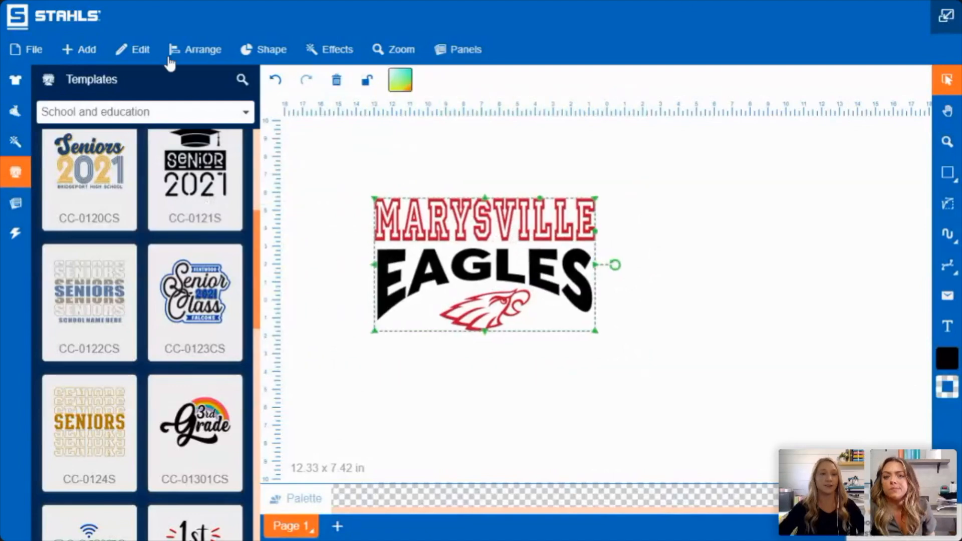
left_click(27, 53)
left_click(177, 129)
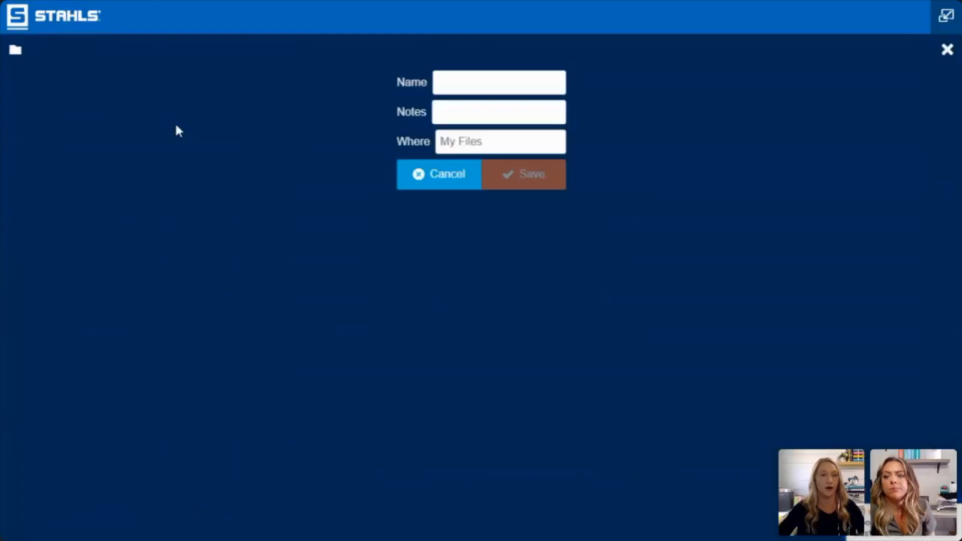
left_click(943, 53)
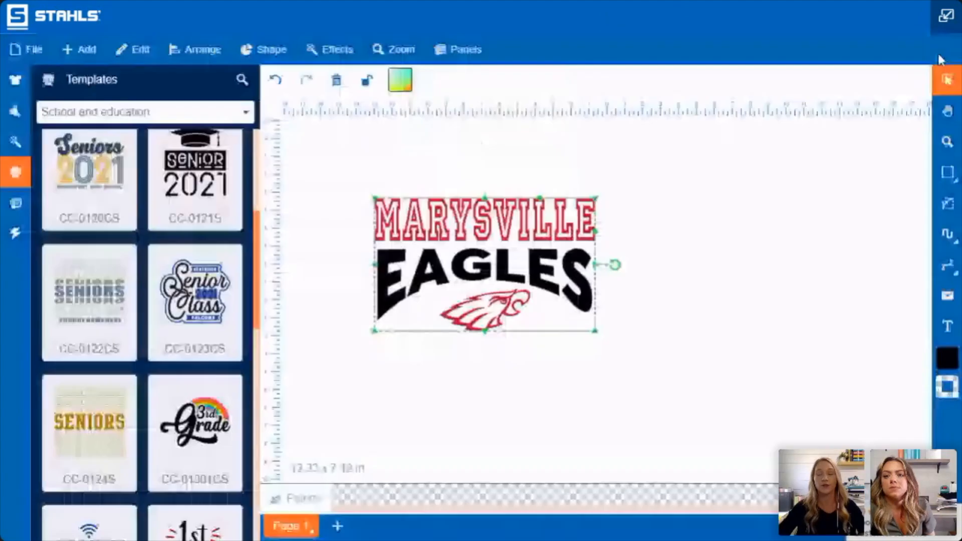
Step: Review the export settings and available file types, then close the form and deselect the design
left_click(34, 51)
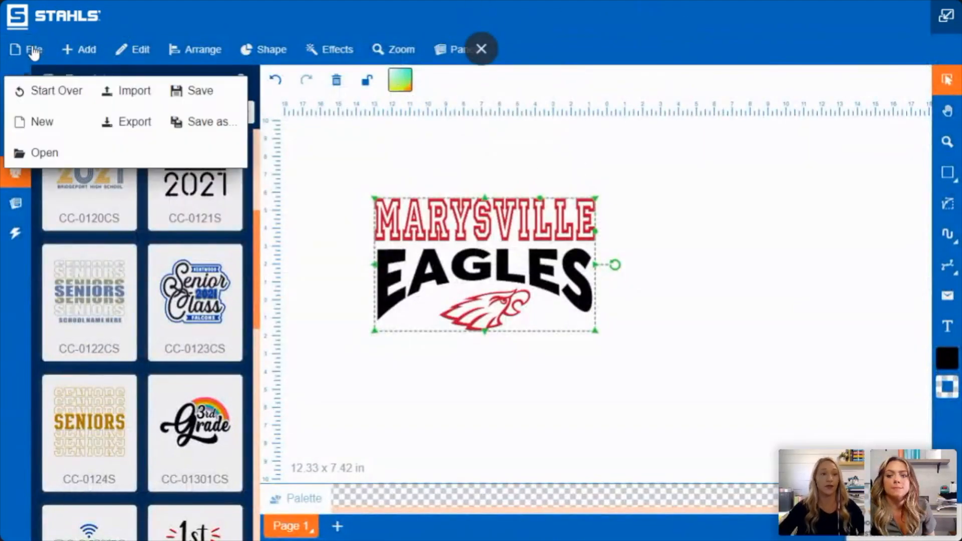
left_click(133, 123)
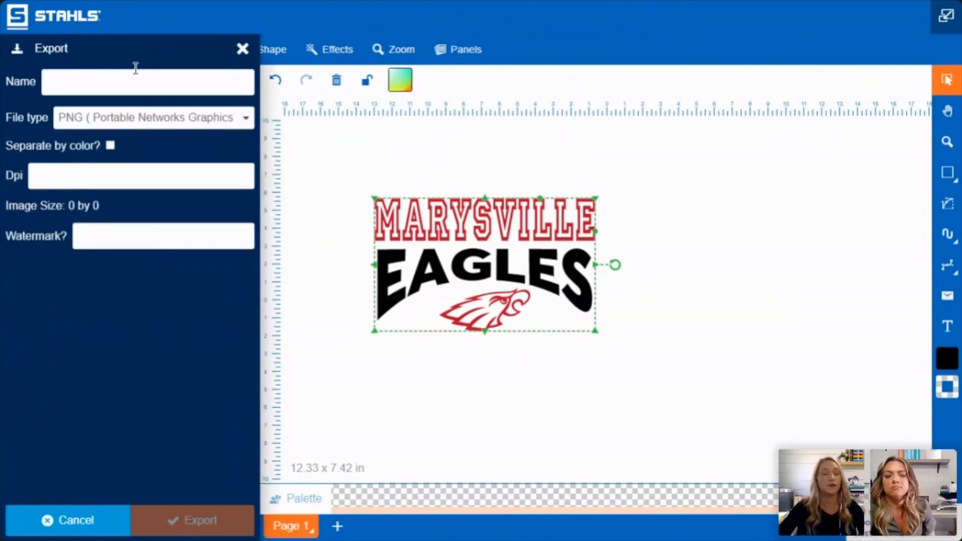
left_click(145, 125)
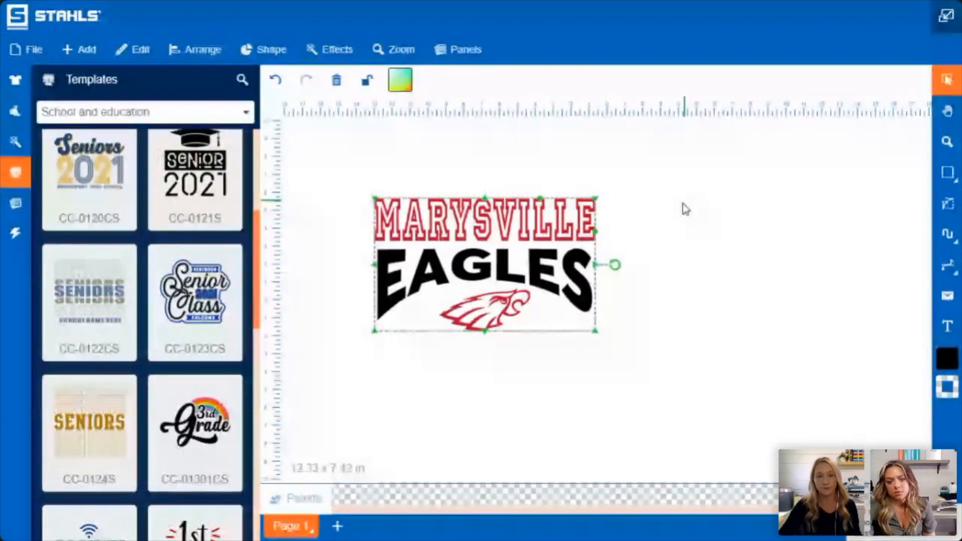
left_click(719, 329)
right_click(717, 325)
left_click(709, 281)
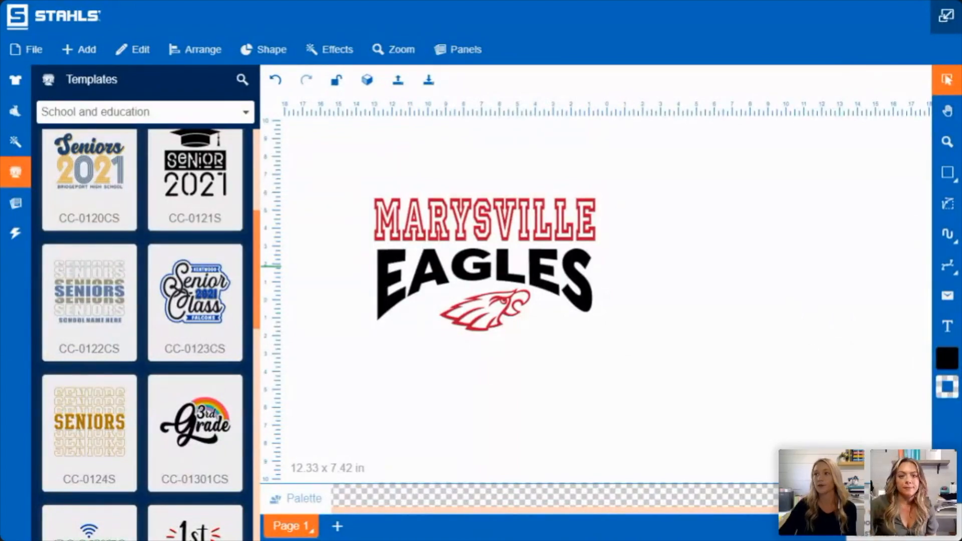
left_click(590, 303)
left_click(455, 190)
left_click(392, 205)
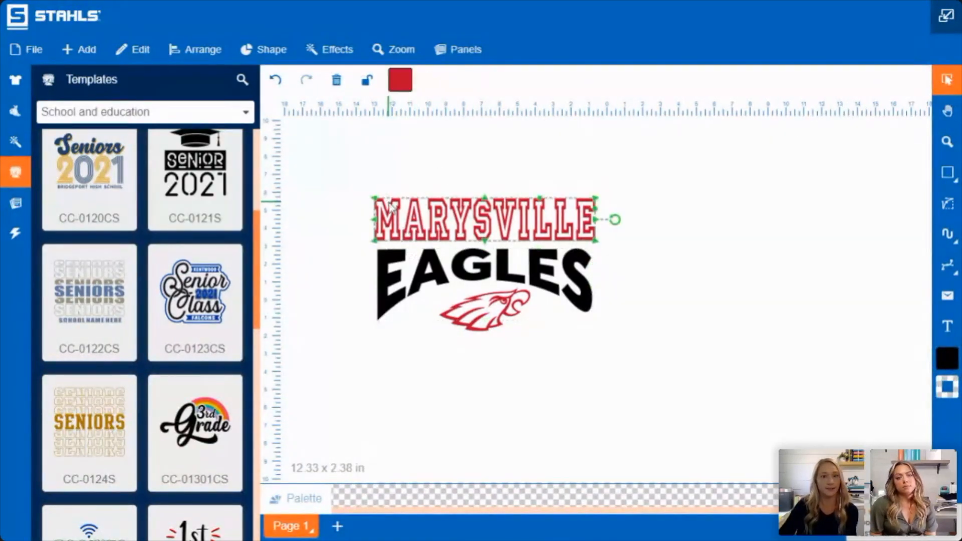
left_click(345, 49)
Step: Delete the whole Marysville Eagles design, look over the file commands, and undo the deletion
left_click_drag(702, 369, 308, 139)
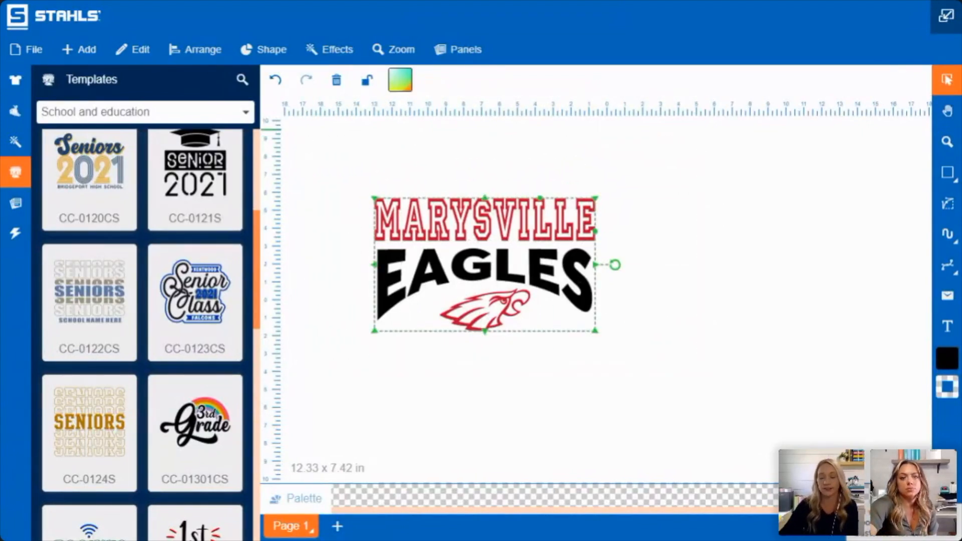
key("Delete")
left_click(25, 49)
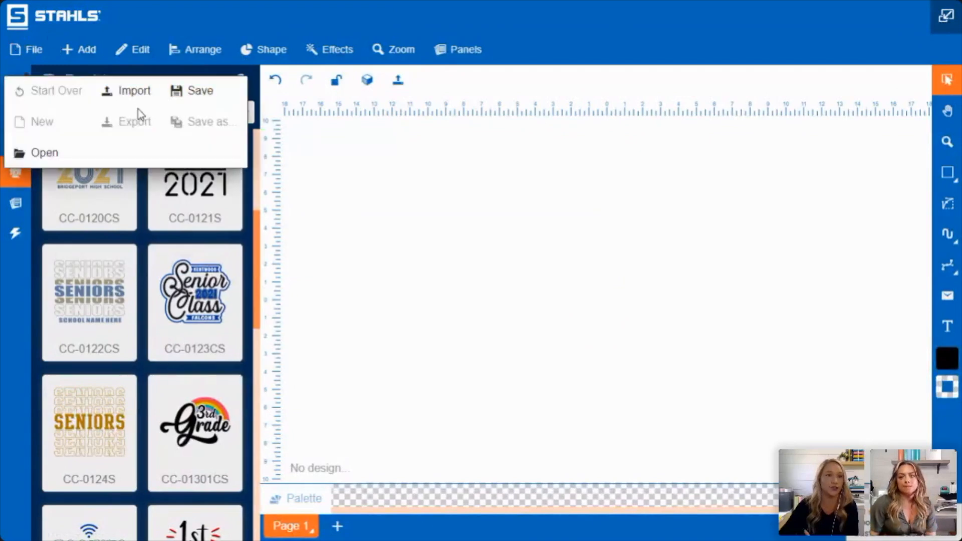
left_click(477, 232)
key("ctrl+z")
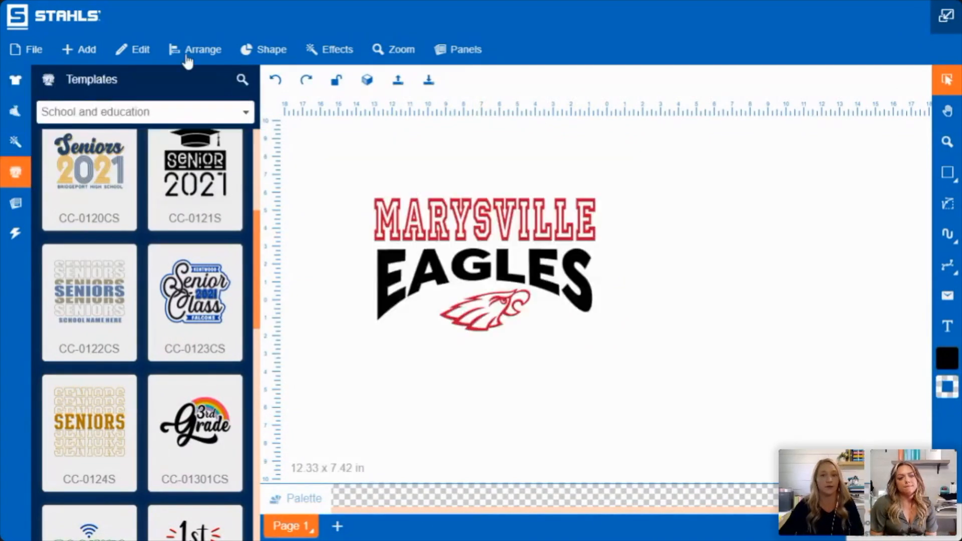
Step: Start over with an empty canvas, clearing the Marysville Eagles design
left_click(49, 50)
left_click(40, 90)
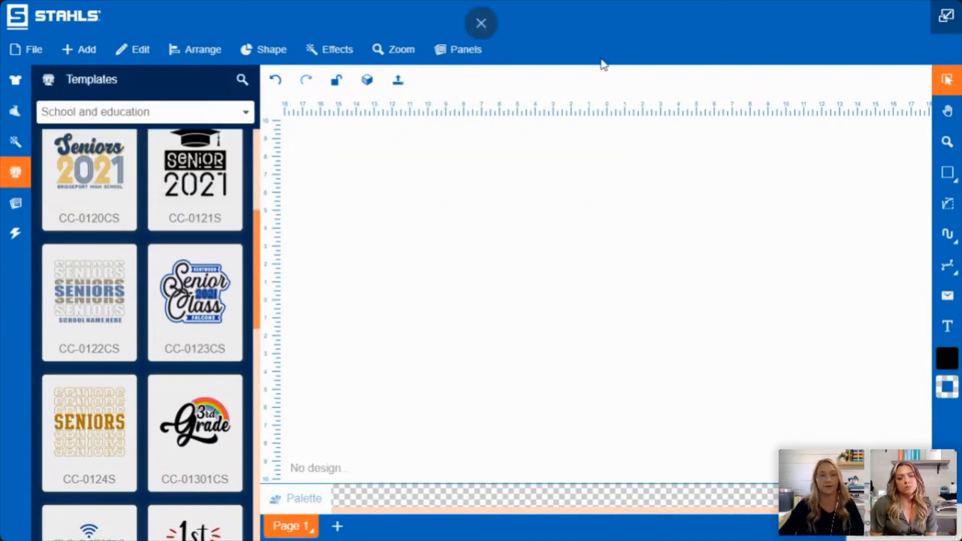
left_click_drag(255, 318, 250, 193)
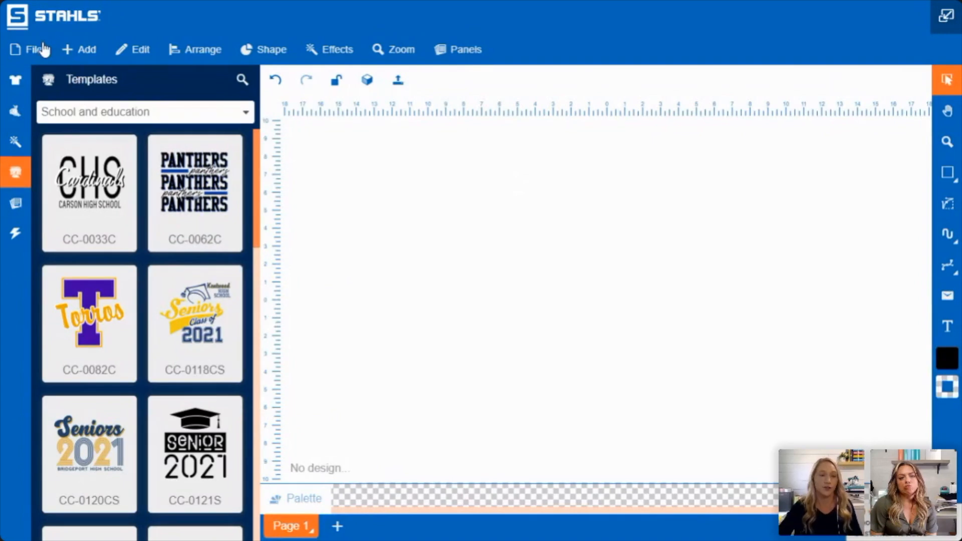
Step: Add the text "LAWN" to the canvas and close the text settings
left_click(59, 50)
left_click(43, 91)
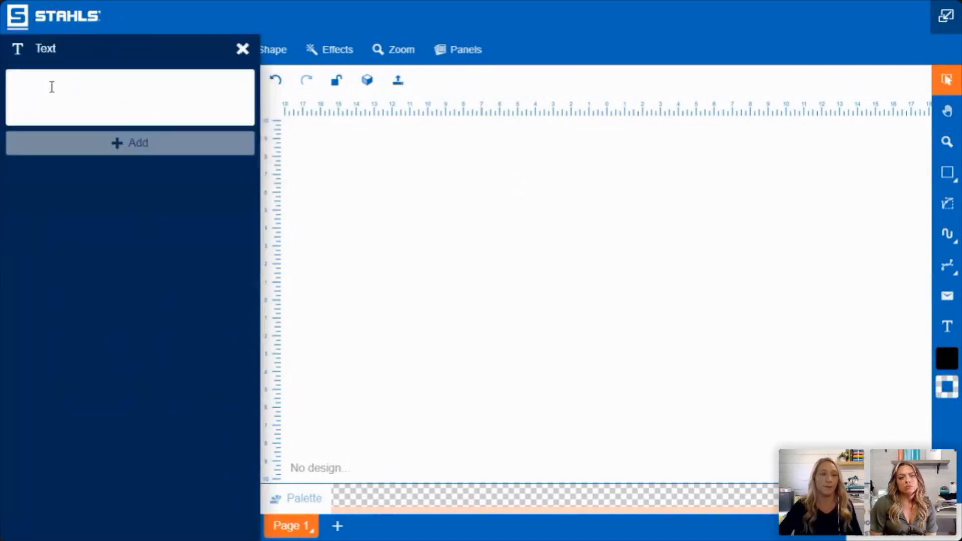
left_click(93, 83)
type("LAWN")
left_click(121, 145)
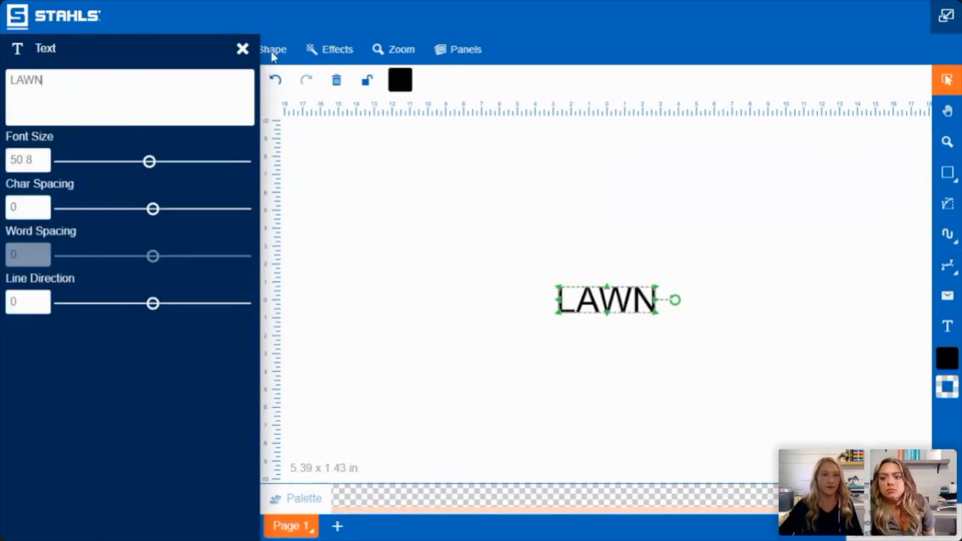
left_click(243, 48)
Step: Add a second, separate text object reading "WHISPERER" and close its settings
left_click(83, 56)
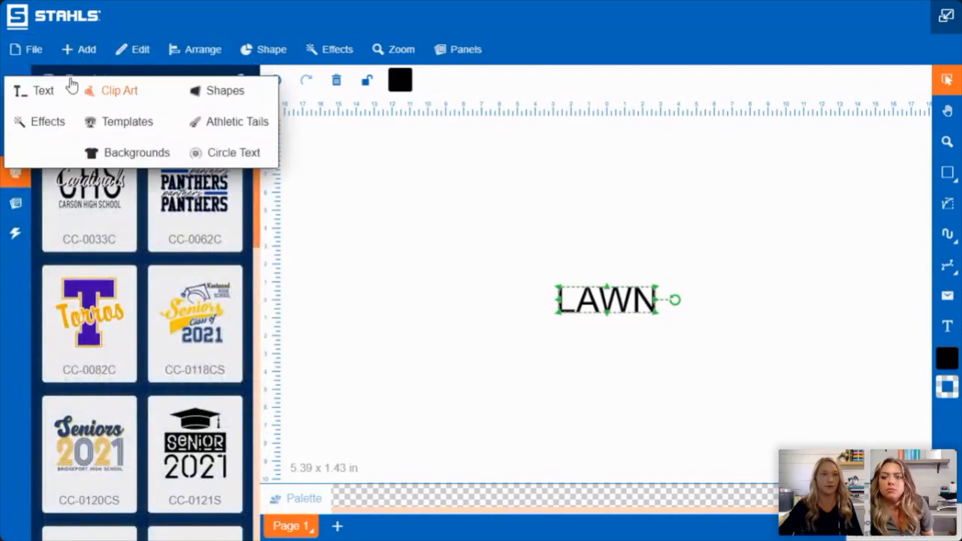
left_click(33, 87)
left_click(86, 84)
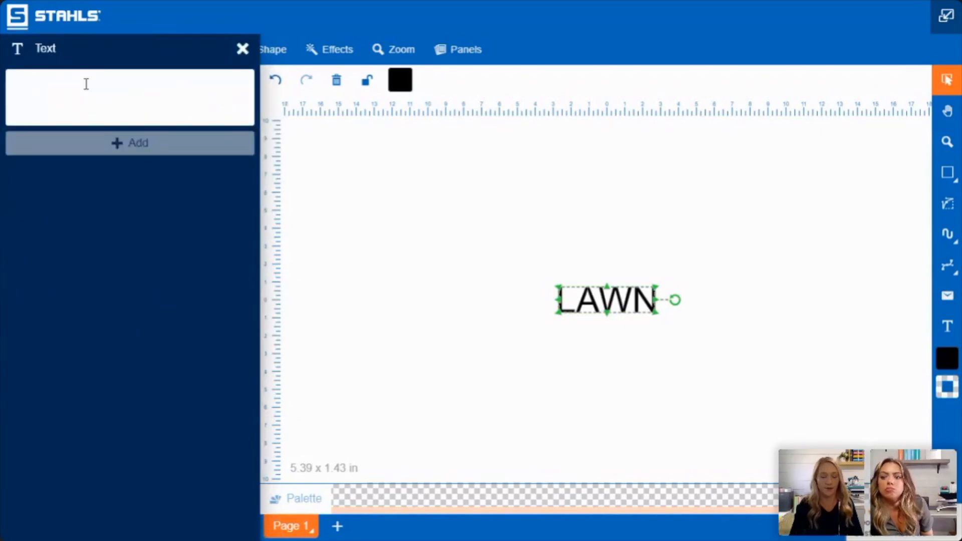
type("WHISPERER")
left_click(81, 144)
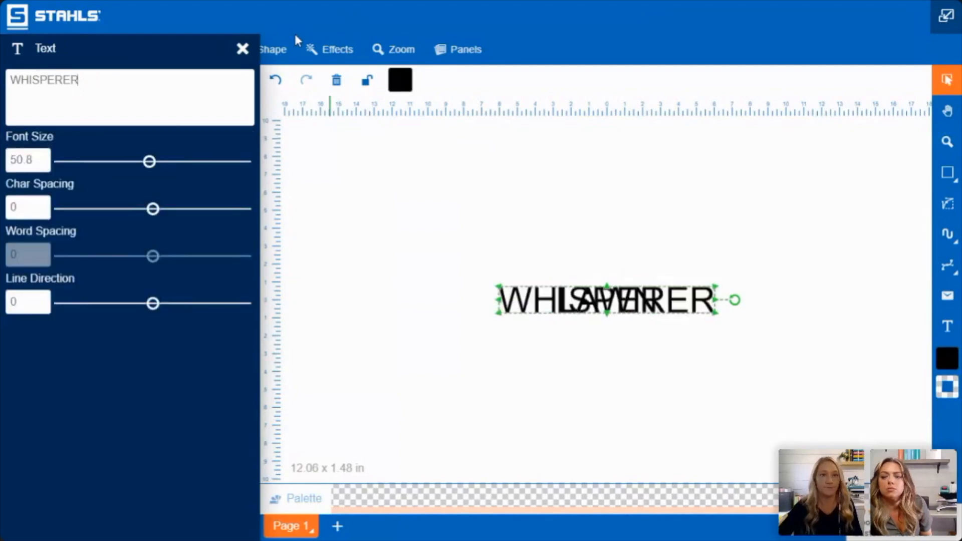
left_click(242, 48)
Step: Arrange the two words so that LAWN sits just above WHISPERER, roughly centered over it
left_click_drag(631, 294, 595, 259)
left_click_drag(580, 343, 584, 309)
left_click(562, 263)
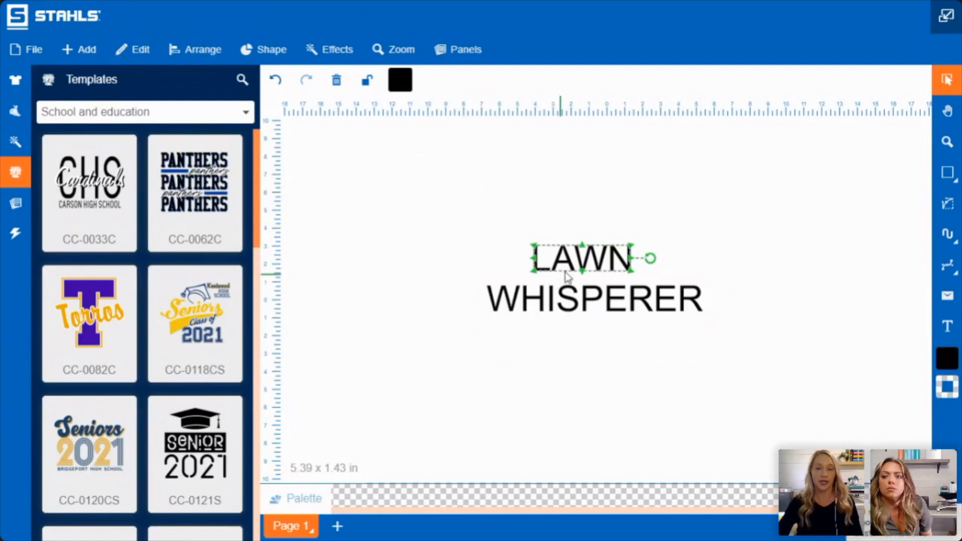
left_click_drag(582, 256, 581, 260)
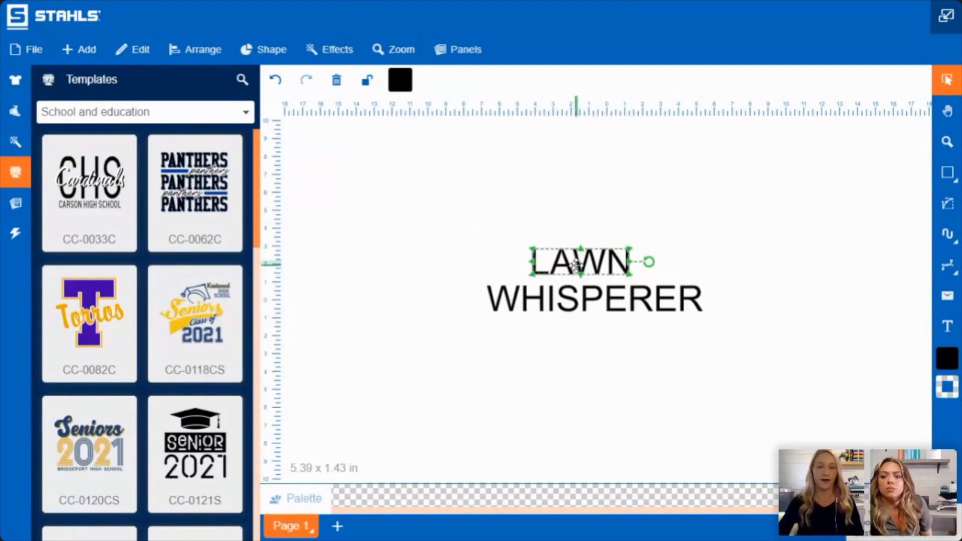
Step: Try the Aachen, Aardvark, Aero-Plain and Amity Jack fonts on the word LAWN
left_click(134, 52)
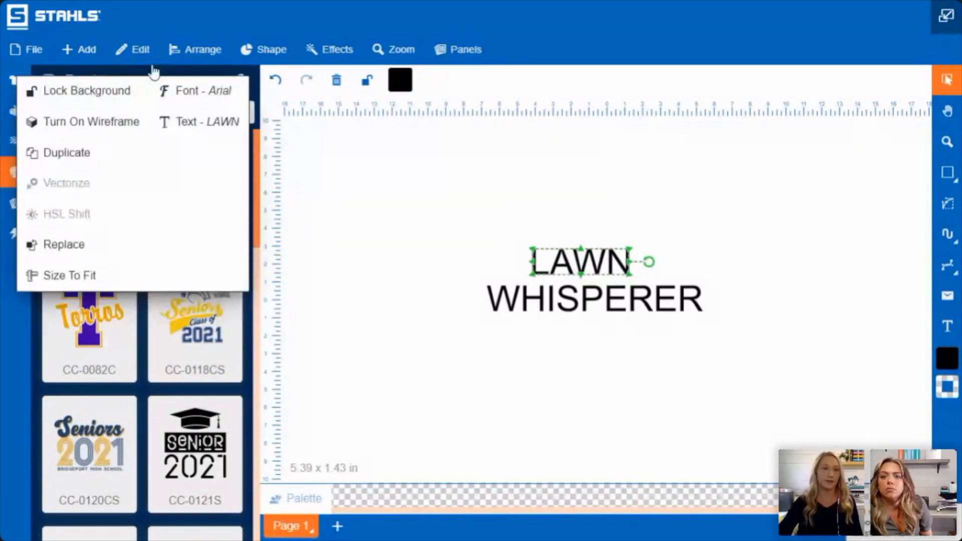
left_click(194, 98)
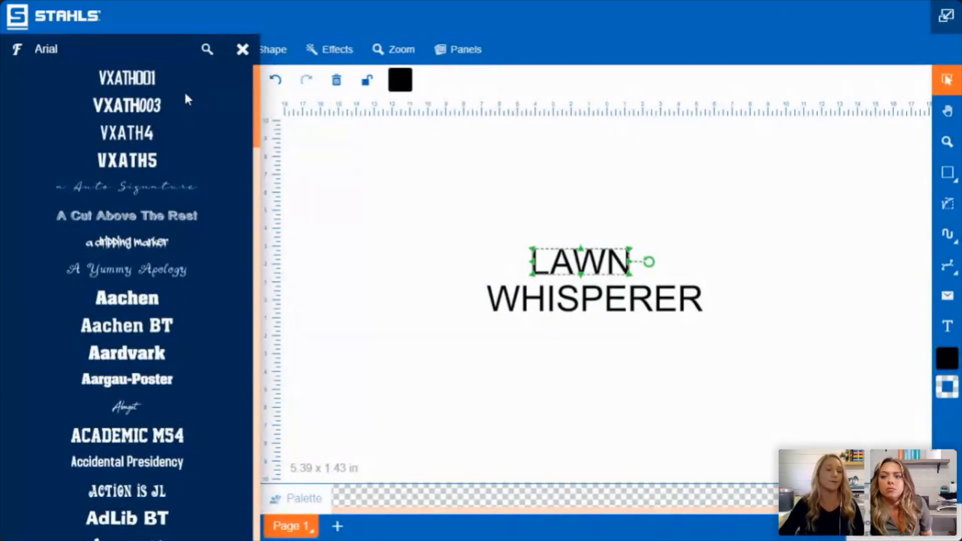
scroll(181, 97, "down", 1)
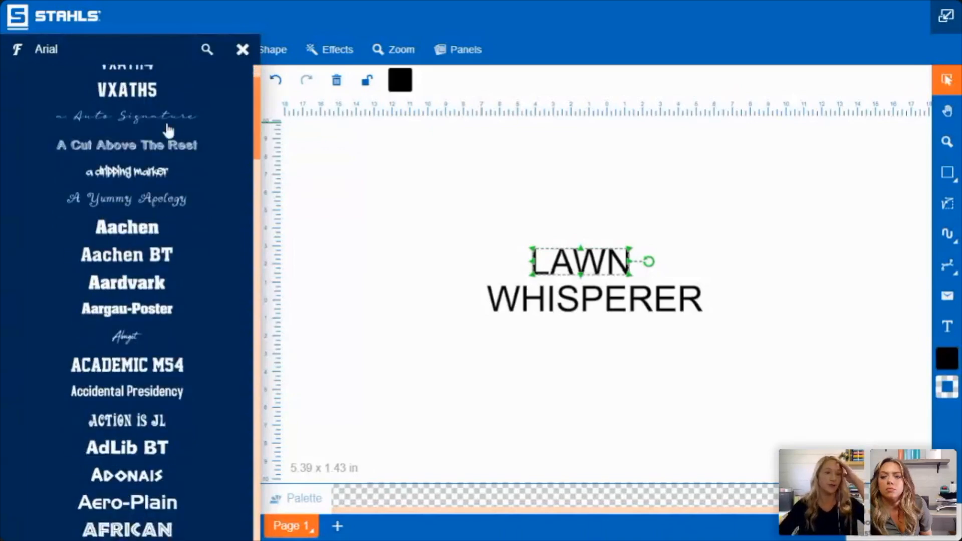
scroll(169, 131, "down", 2)
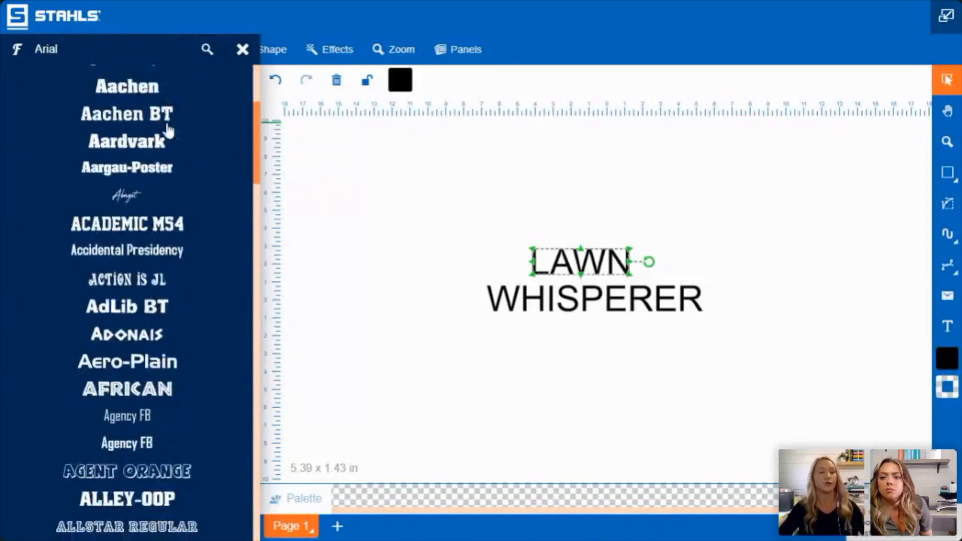
left_click(127, 91)
left_click(127, 141)
scroll(160, 235, "down", 2)
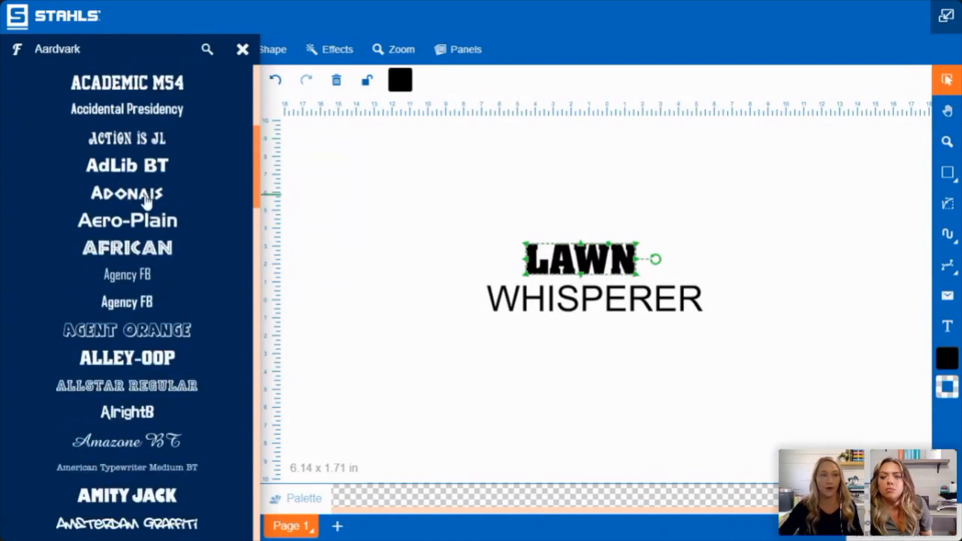
left_click(145, 231)
scroll(148, 250, "down", 3)
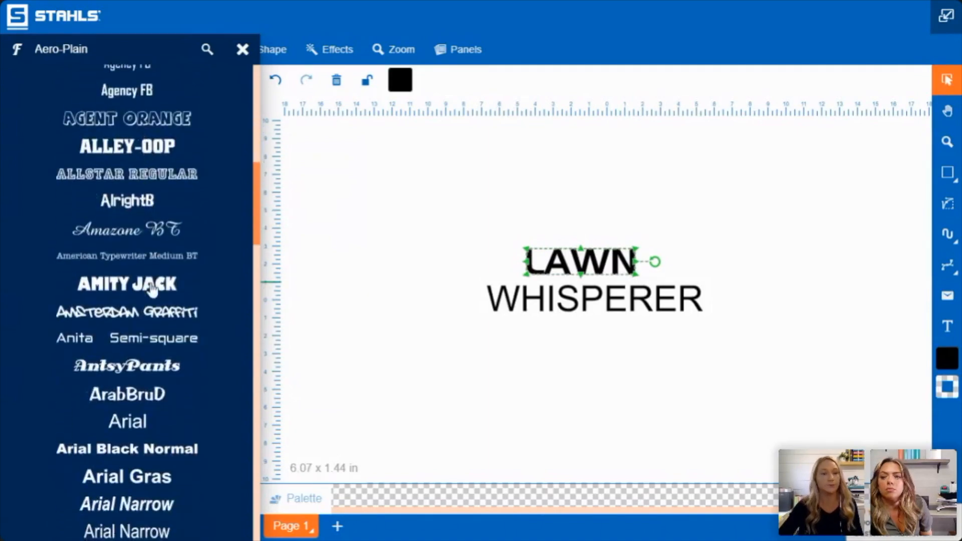
left_click(150, 285)
Step: Set the font of the word LAWN to BinnerD
scroll(160, 265, "down", 1)
scroll(168, 251, "down", 6)
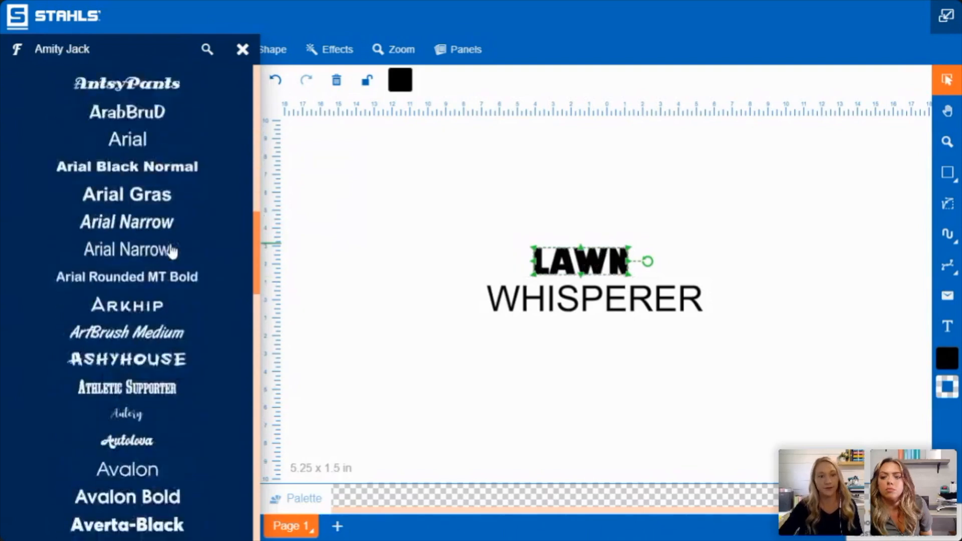
scroll(158, 230, "down", 6)
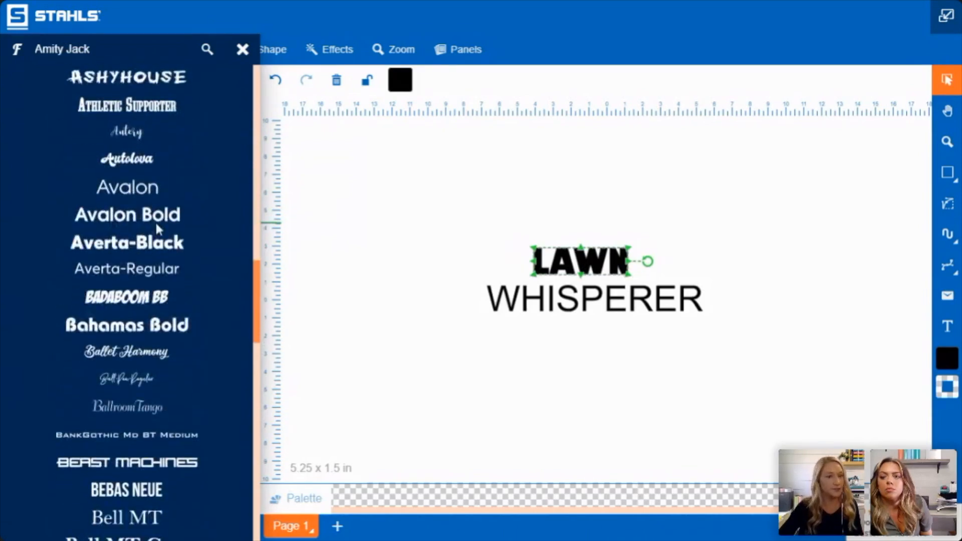
scroll(155, 221, "down", 4)
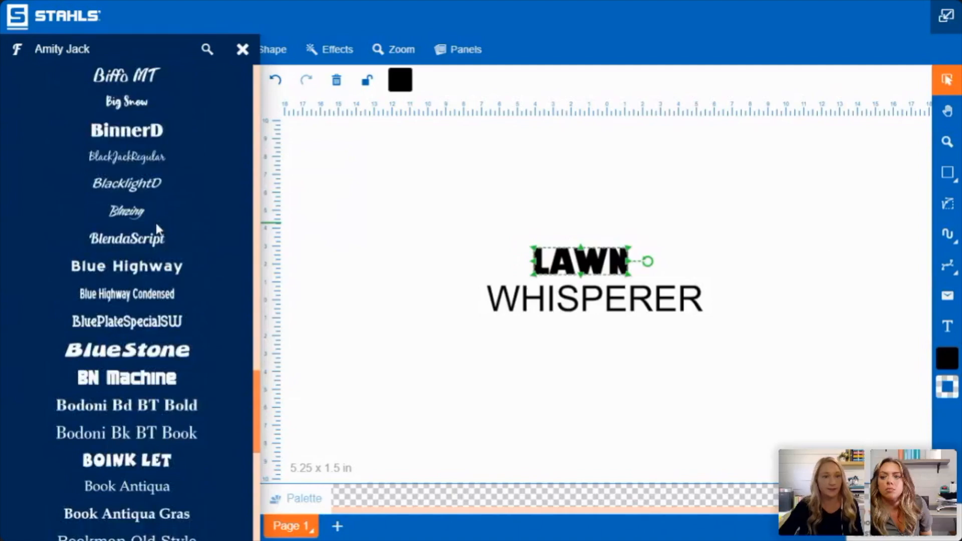
left_click(146, 133)
Step: Look through the font list for a different typeface for the word LAWN
scroll(147, 160, "down", 2)
scroll(147, 159, "down", 6)
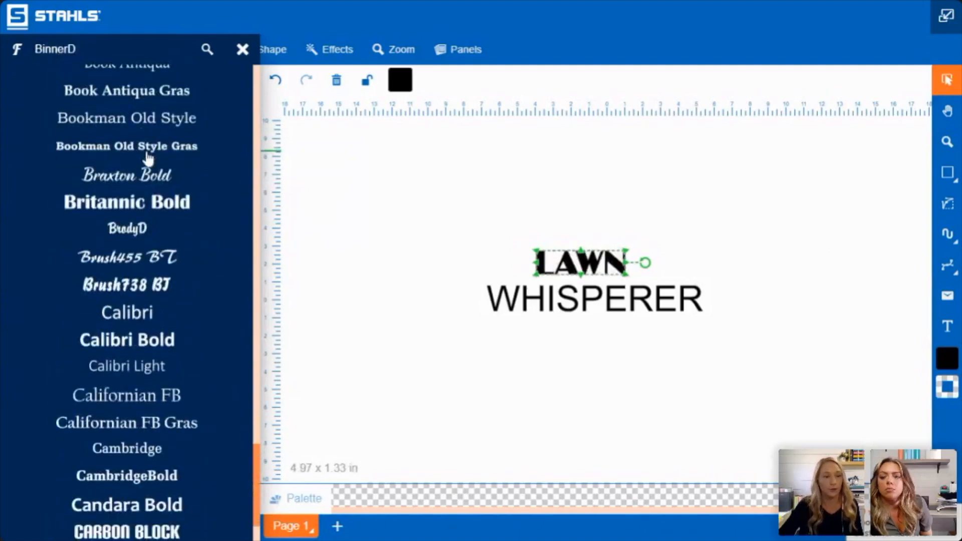
scroll(147, 160, "down", 7)
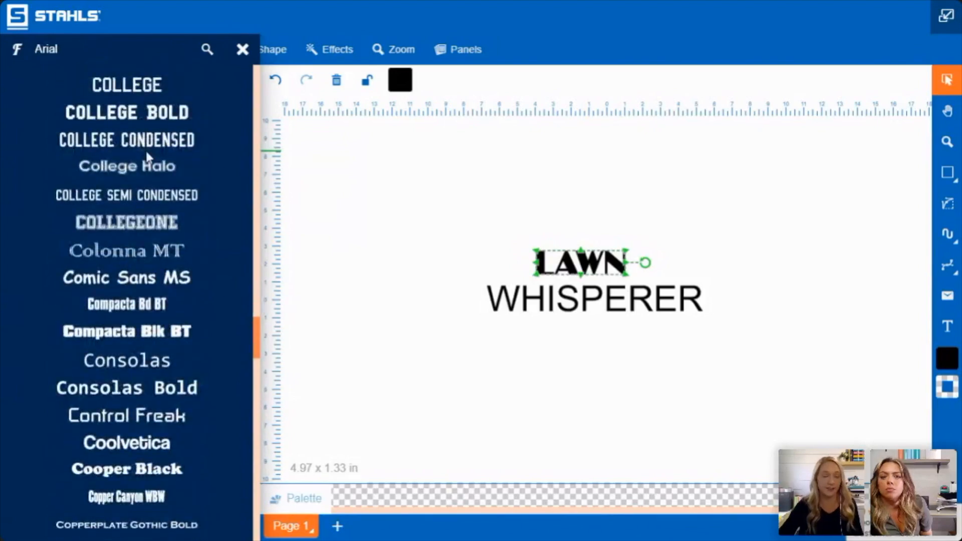
scroll(145, 151, "down", 5)
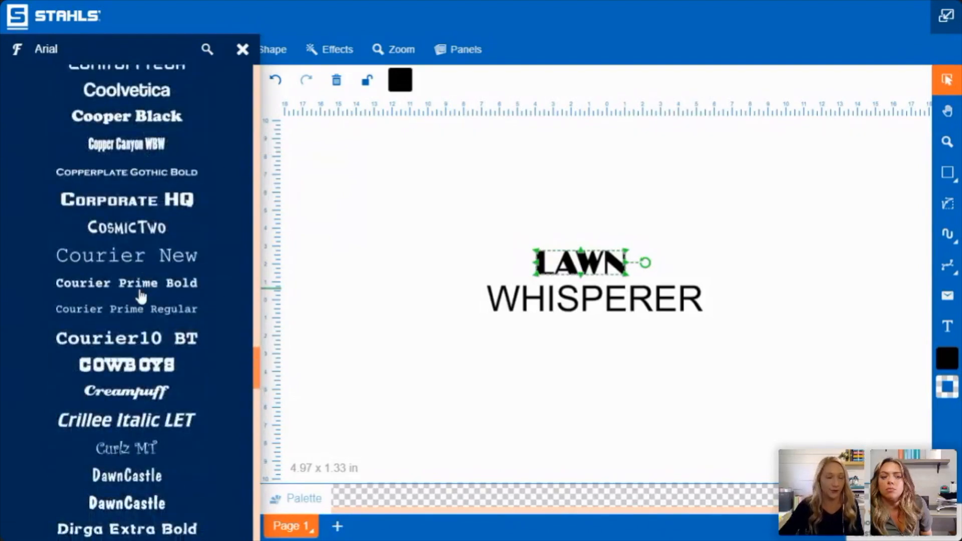
scroll(141, 297, "down", 5)
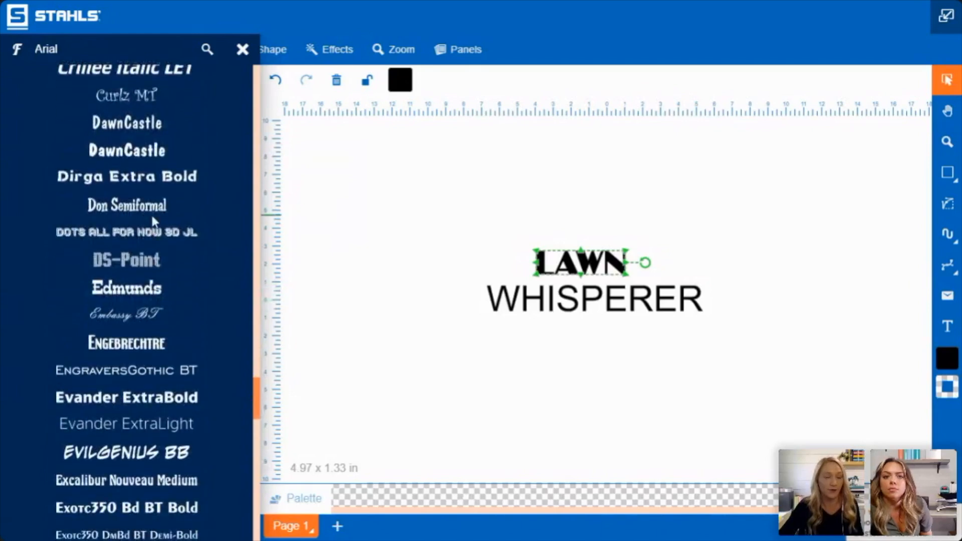
scroll(153, 221, "down", 3)
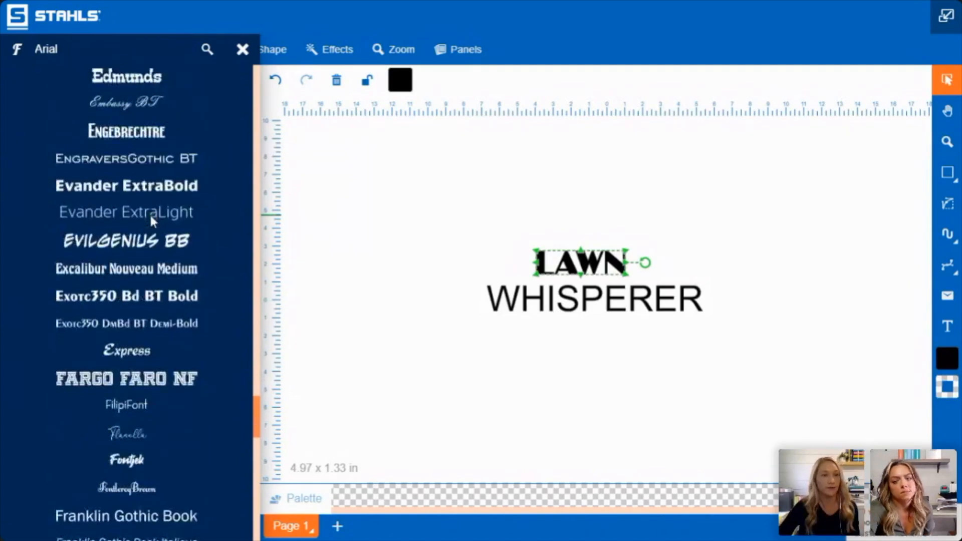
scroll(150, 220, "down", 9)
scroll(136, 354, "down", 3)
scroll(123, 129, "up", 3)
scroll(115, 75, "down", 3)
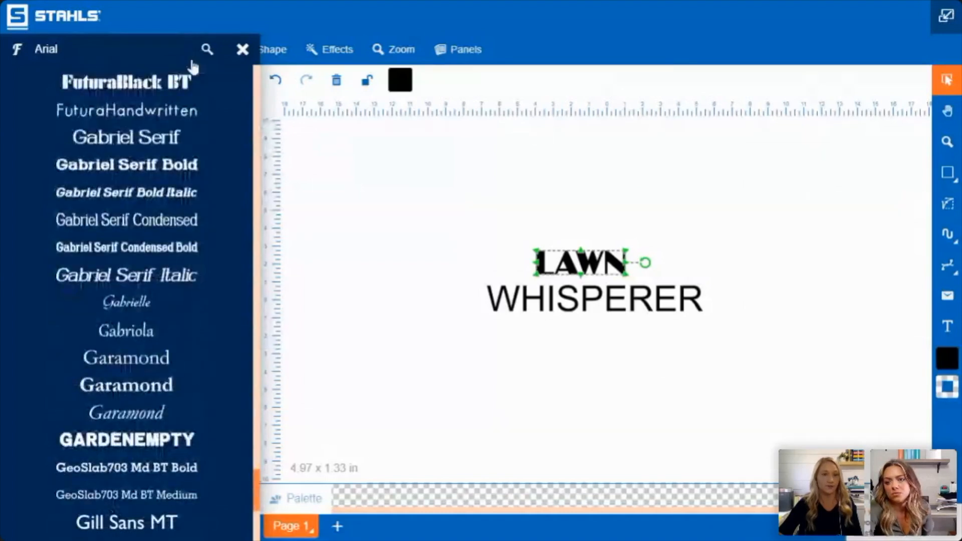
Step: Search for the Impact font, apply it to both LAWN and WHISPERER, and close the font list
left_click(207, 49)
type("IMP")
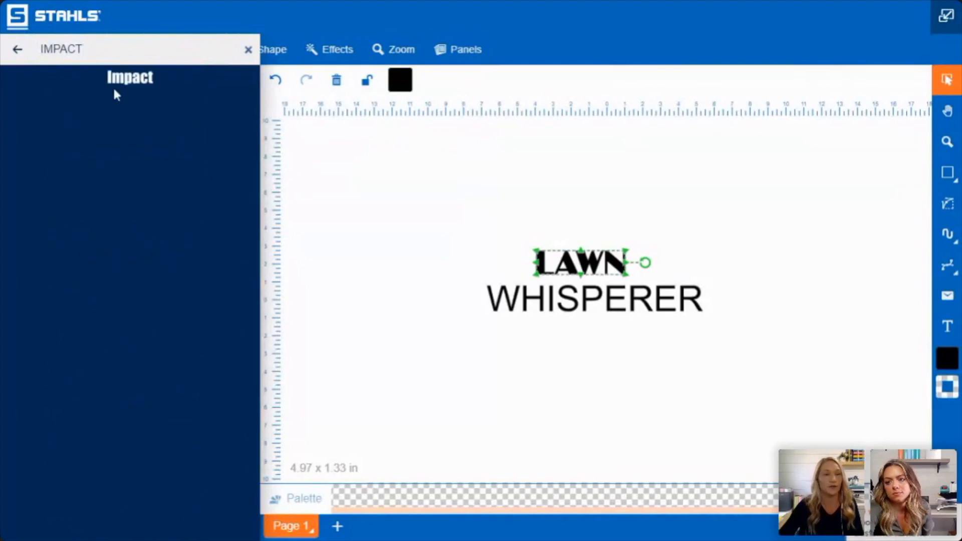
left_click(621, 301)
right_click(203, 80)
left_click(167, 91)
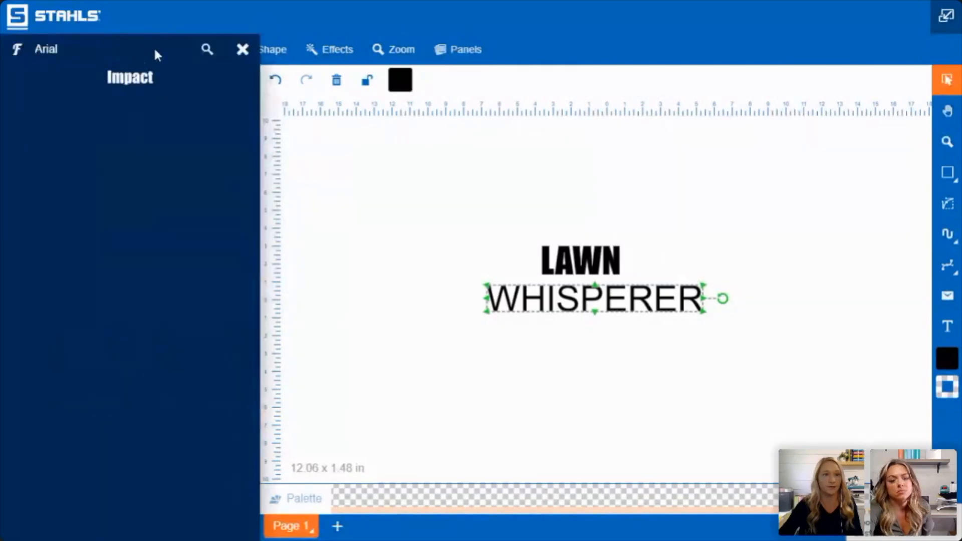
left_click(137, 85)
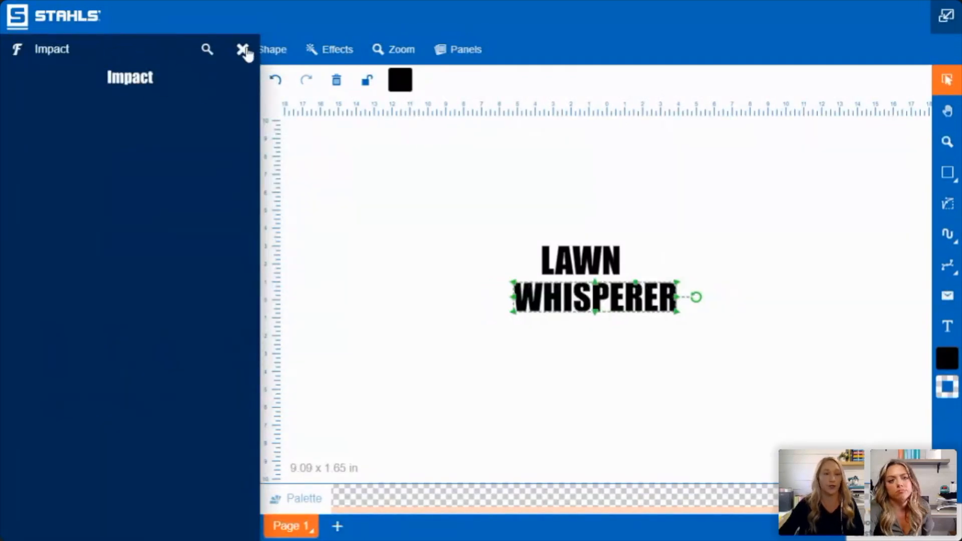
left_click(207, 49)
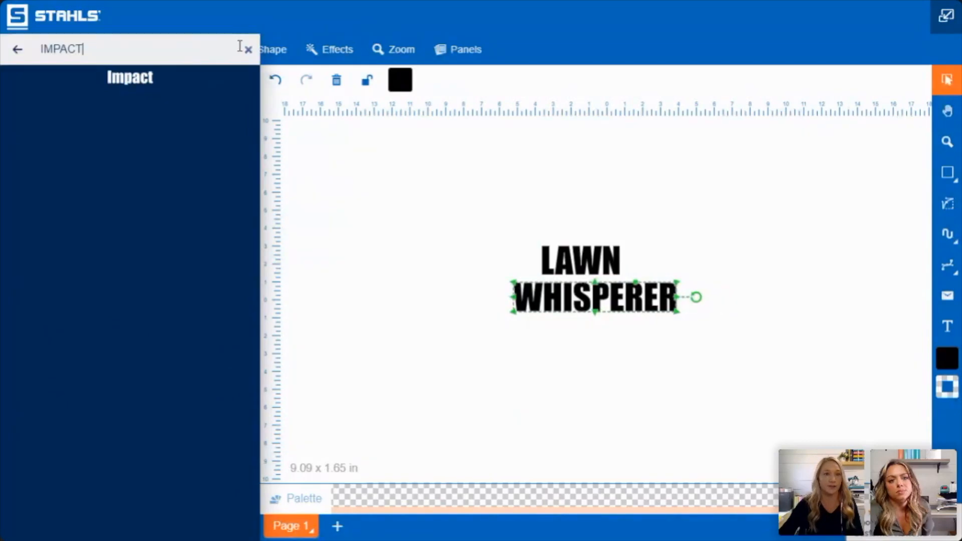
left_click(17, 50)
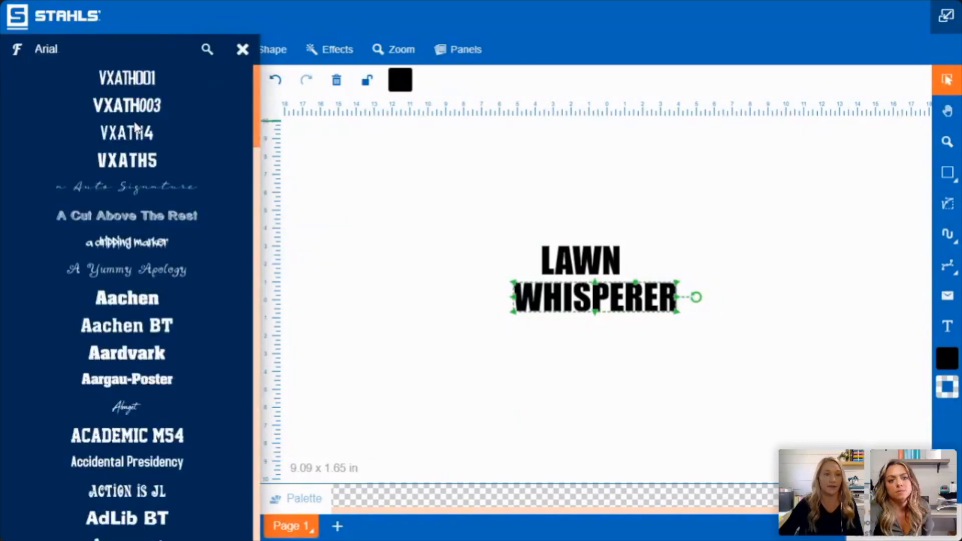
left_click(780, 252)
Step: Move the word WHISPERER down and slightly left, leaving open space beneath LAWN
left_click(599, 319)
left_click_drag(596, 307, 548, 362)
left_click_drag(583, 250, 527, 280)
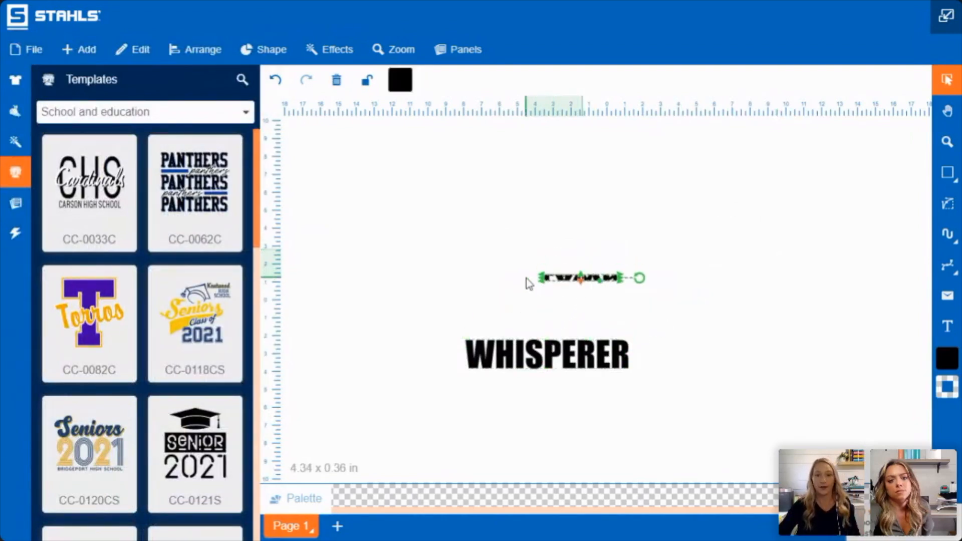
left_click(602, 225)
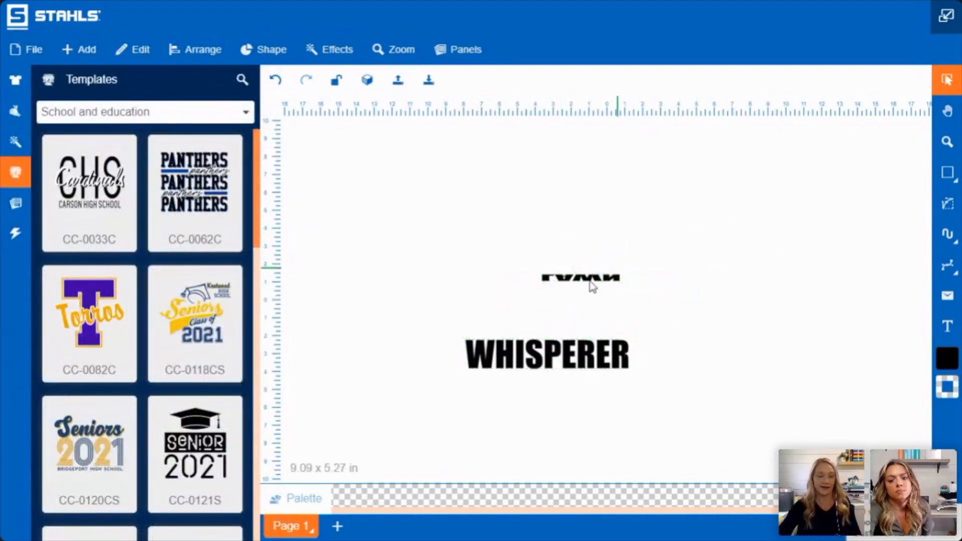
key("ctrl+z")
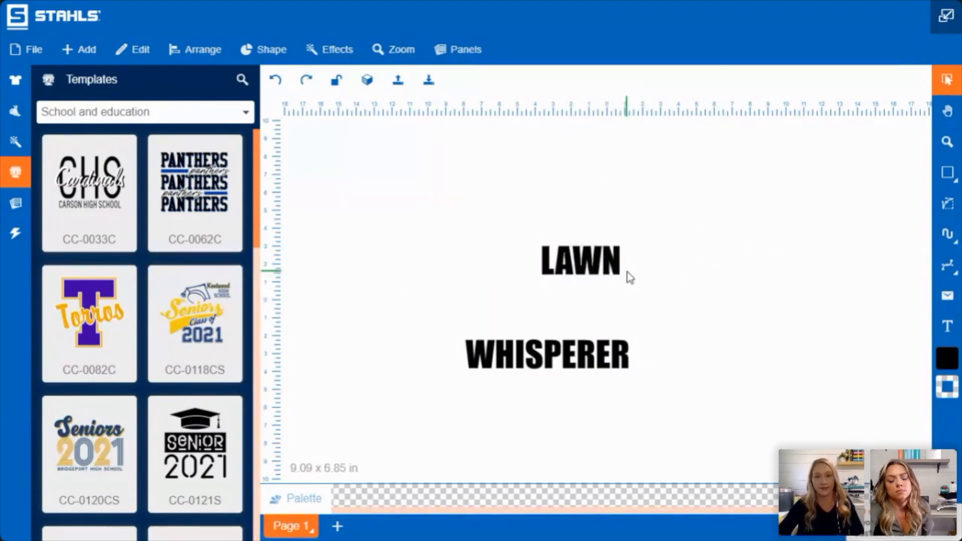
Step: Place LAWN just above WHISPERER and enlarge it to about 8.88 x 3.24 in, roughly matching the width of WHISPERER
left_click_drag(615, 262, 584, 310)
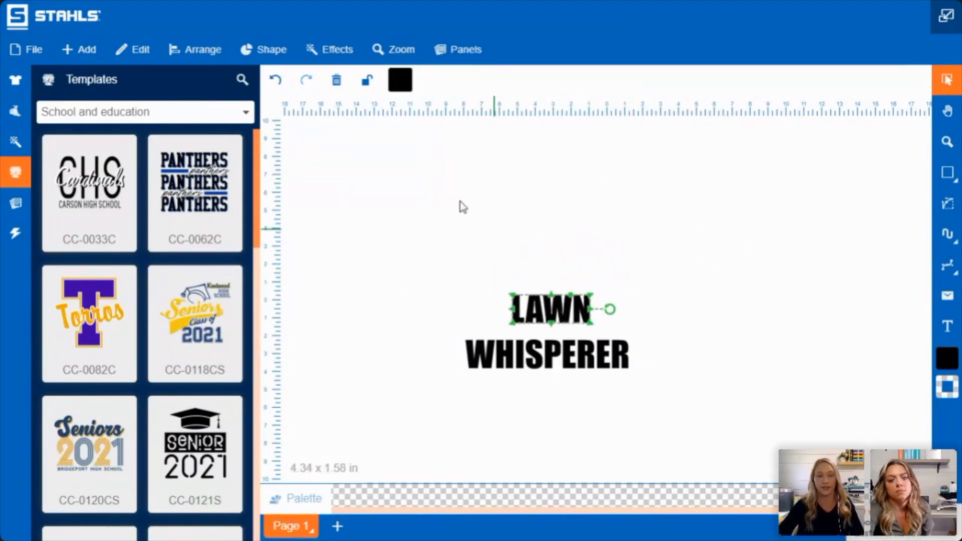
left_click(588, 297)
left_click(591, 296)
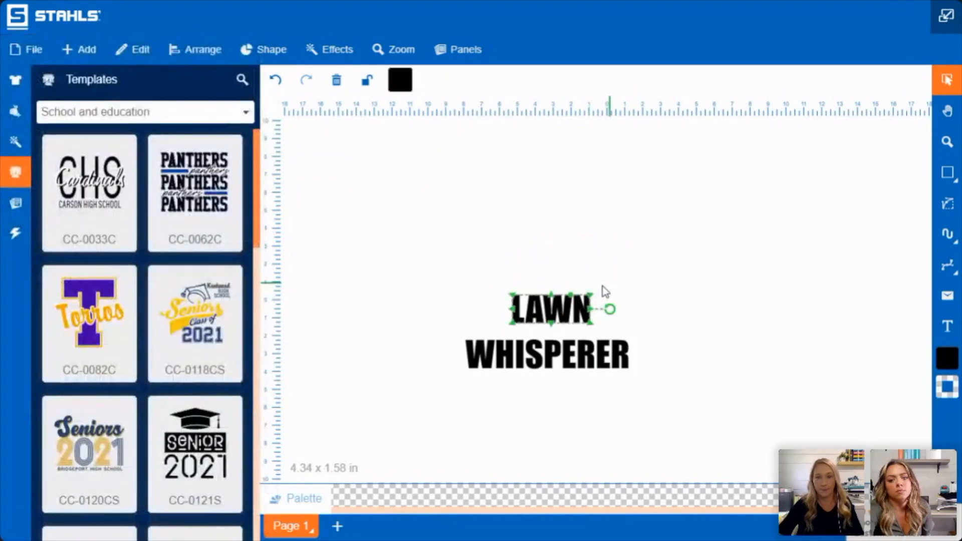
left_click_drag(585, 299, 636, 274)
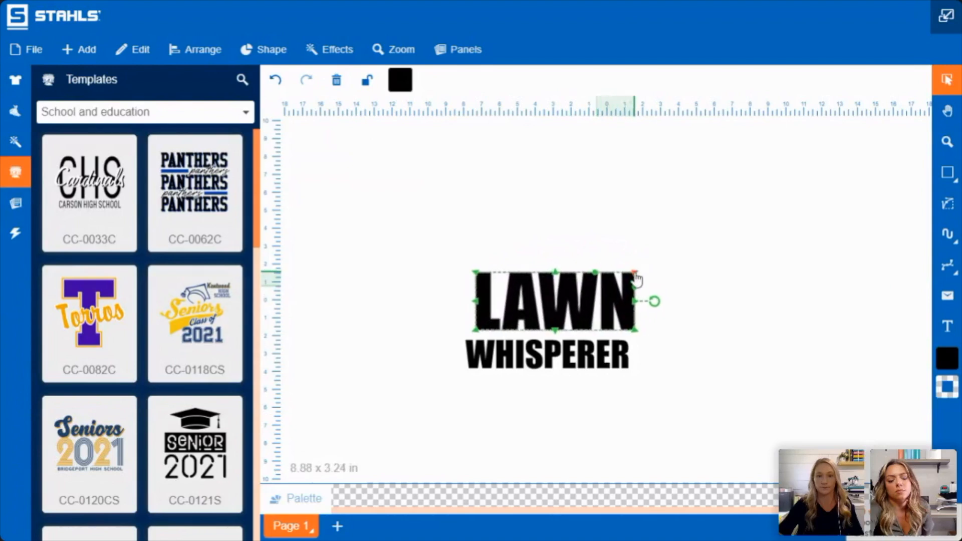
left_click_drag(595, 298, 587, 301)
Step: Select LAWN and WHISPERER together, move them higher on the page, and deselect them
left_click_drag(679, 406, 494, 215)
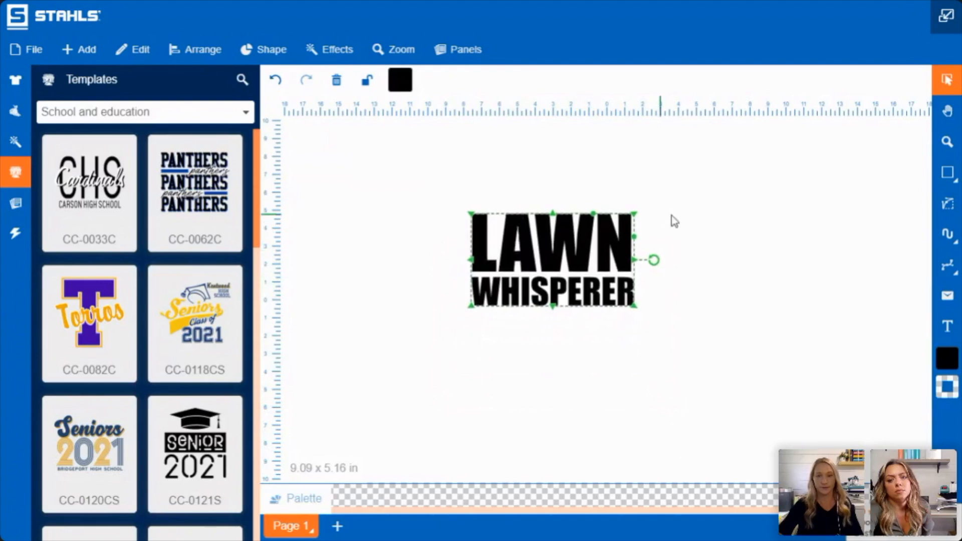
left_click(708, 219)
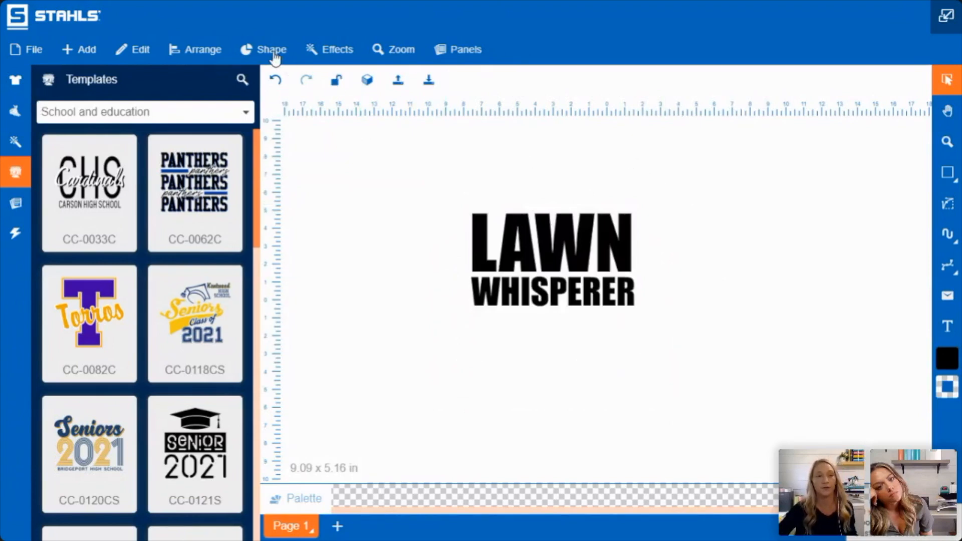
Step: Try to import the "Grass border jpg" image from the upload images folder
left_click(39, 52)
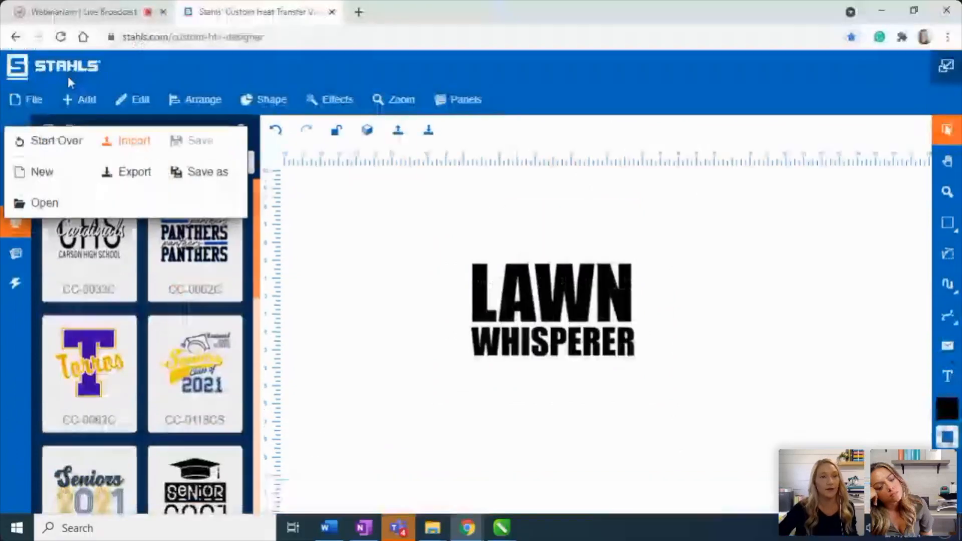
left_click(133, 97)
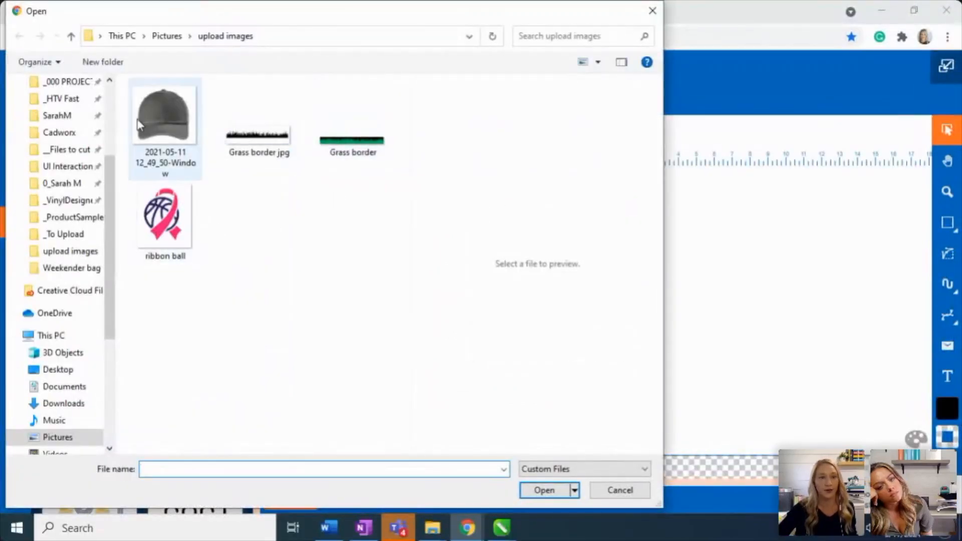
left_click(335, 143)
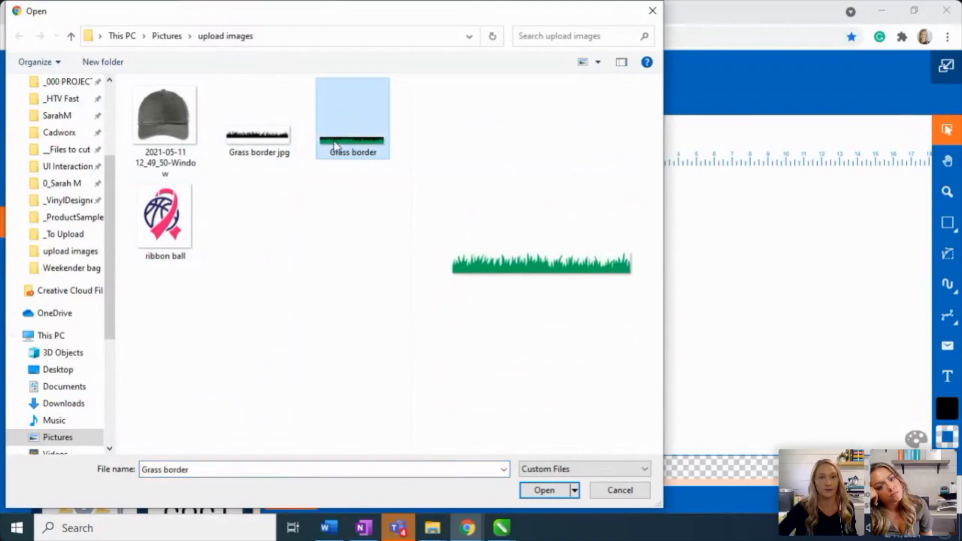
left_click(258, 140)
left_click(527, 487)
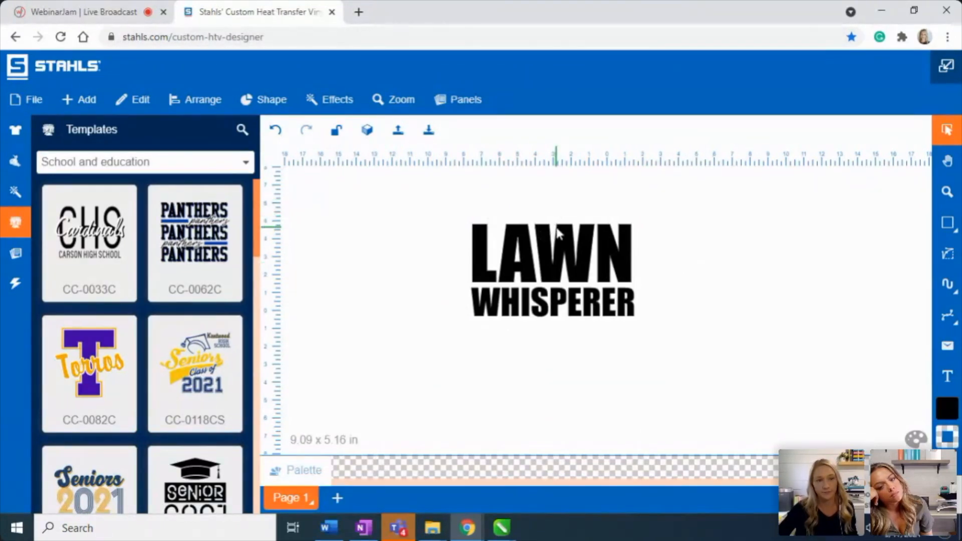
Step: Import "Grass border jpg" as a non-background image and place it beneath WHISPERER, roughly centered under the text
left_click(540, 244)
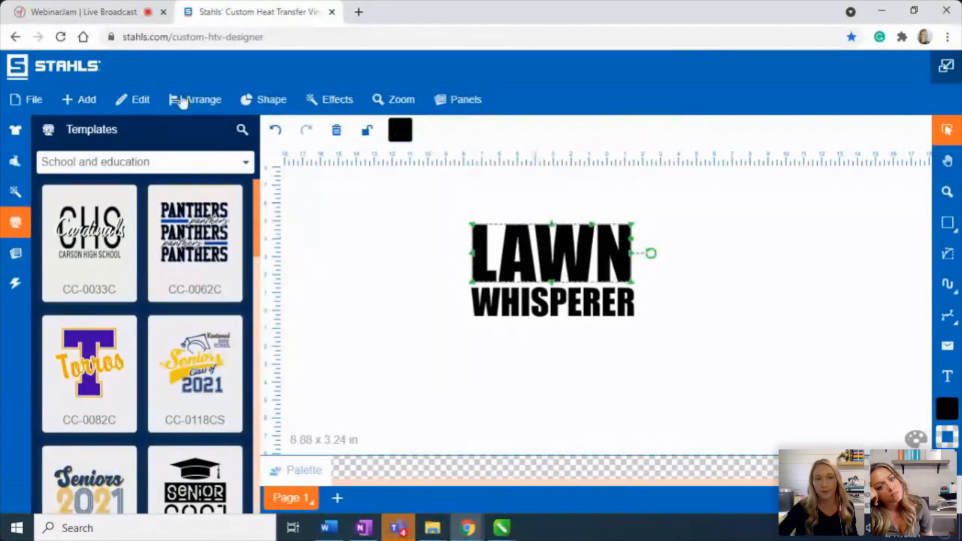
left_click(35, 102)
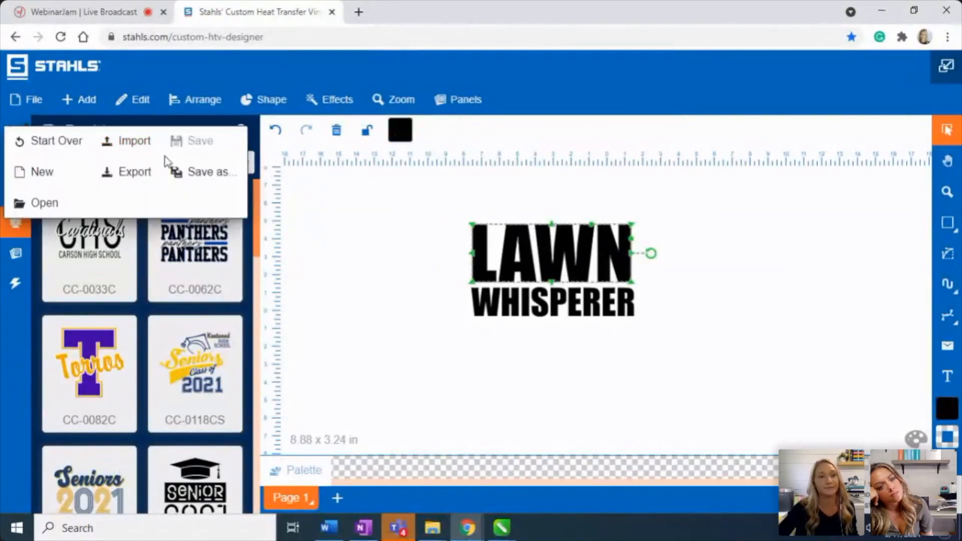
left_click(149, 149)
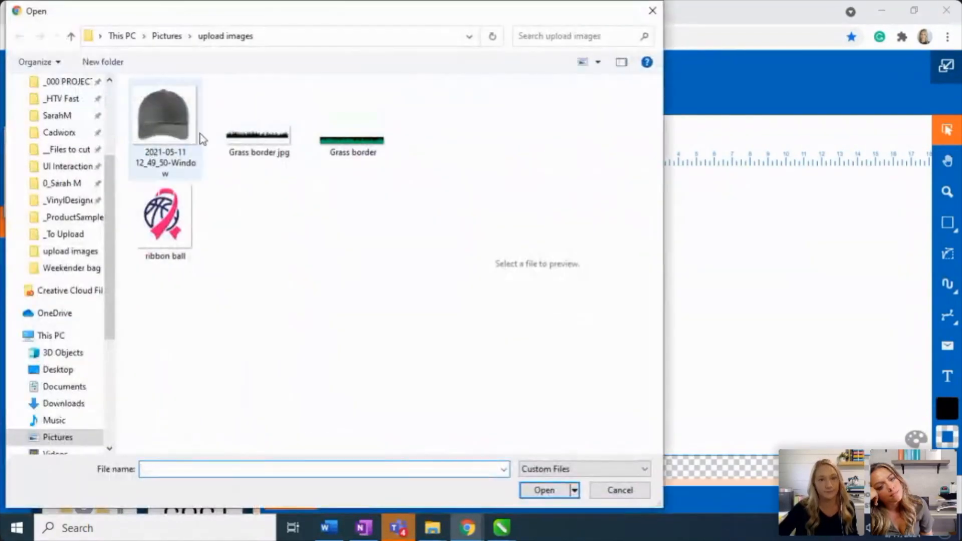
left_click(258, 136)
left_click(544, 490)
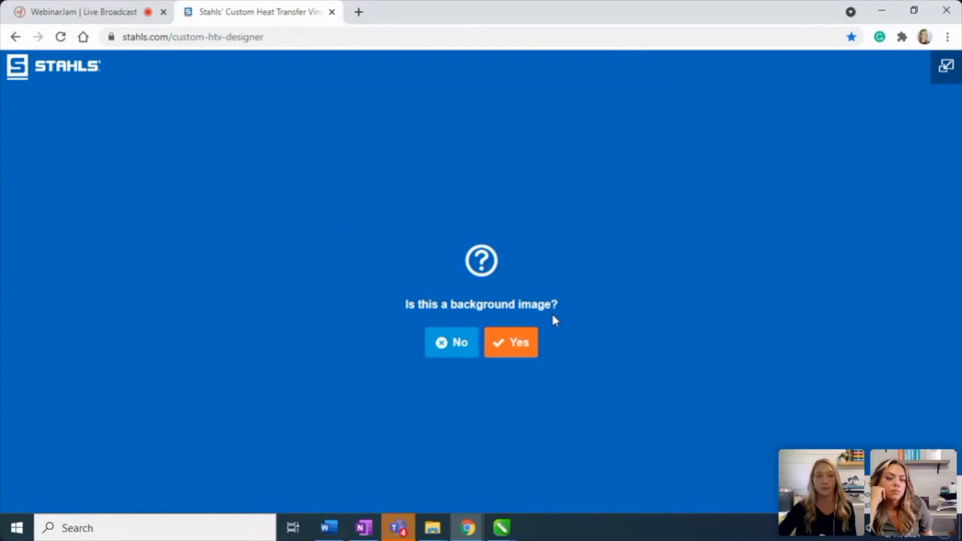
left_click(451, 345)
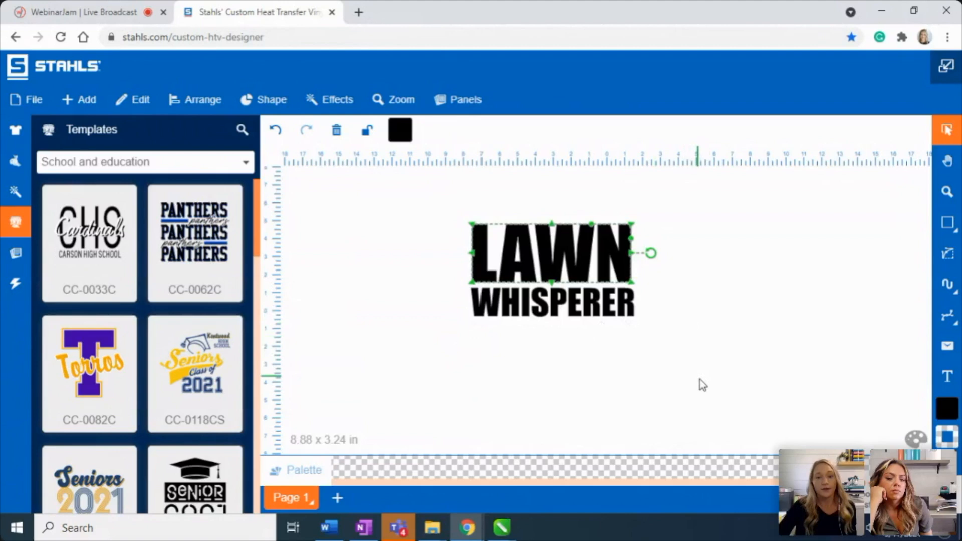
left_click_drag(671, 310, 600, 354)
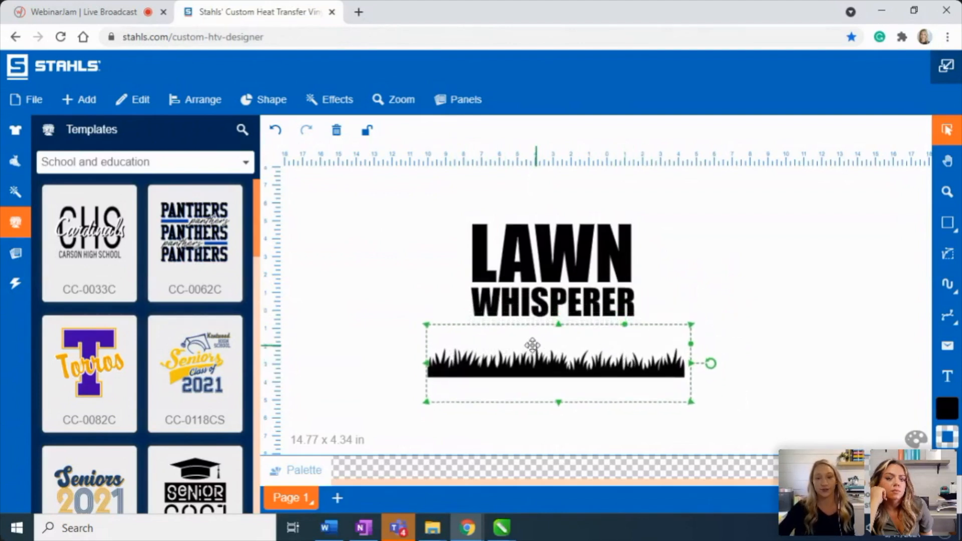
Step: Show the design in wireframe to compare the grass image with the text outlines, and return to the normal view
left_click(429, 284)
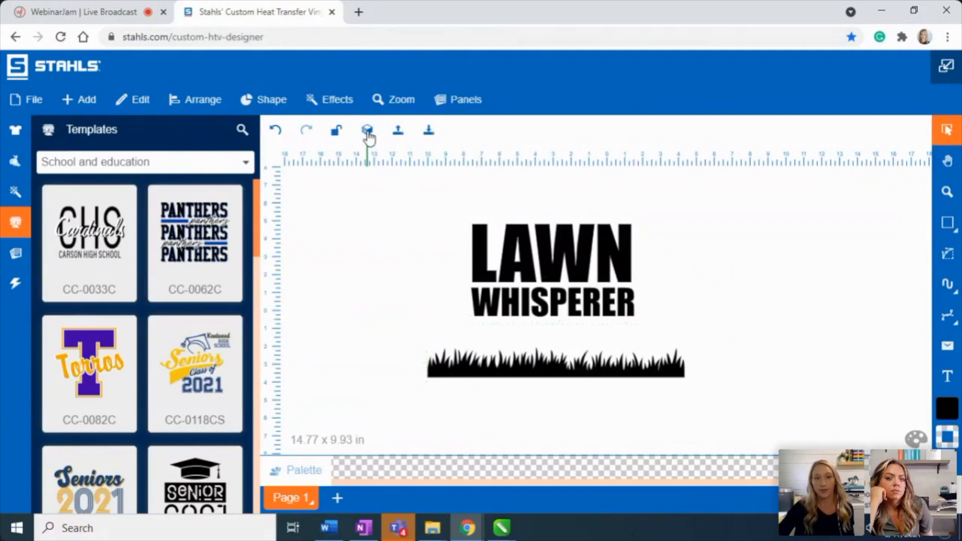
left_click(367, 131)
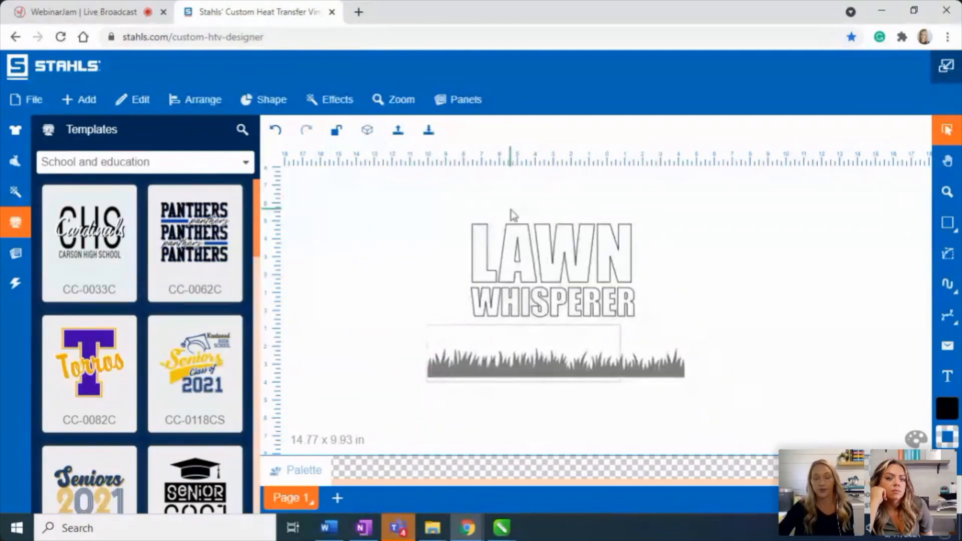
left_click(629, 358)
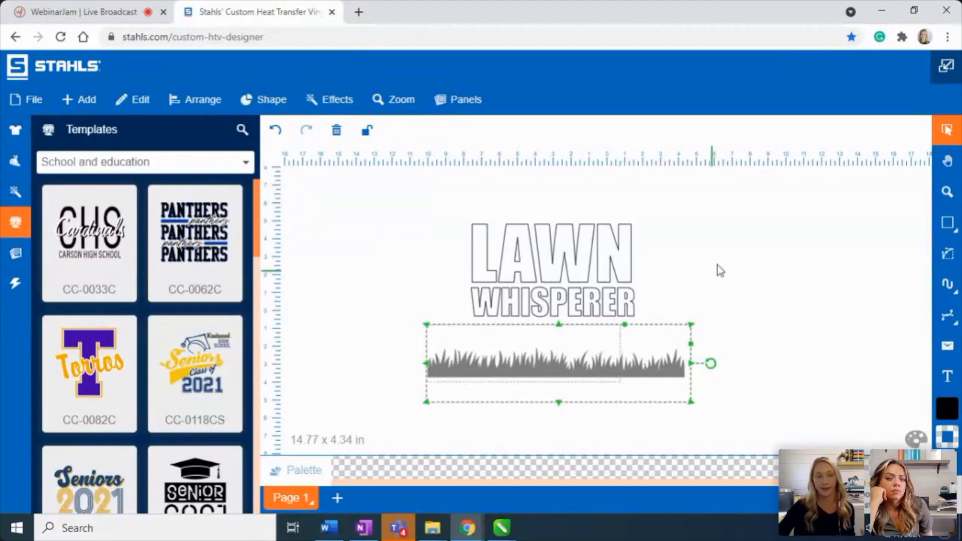
left_click(371, 200)
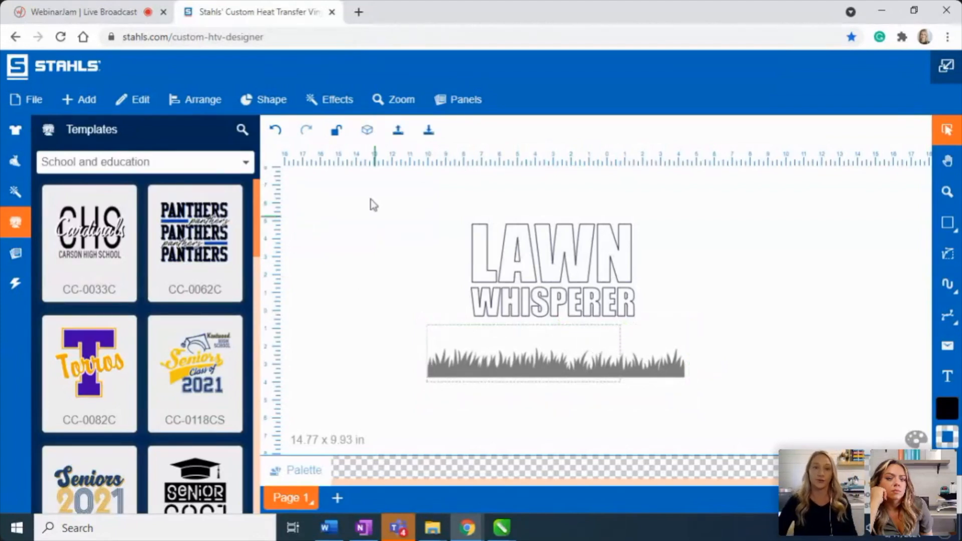
Step: Vectorize the grass image with white as the background color and black as the foreground color, and apply the conversion
left_click(562, 374)
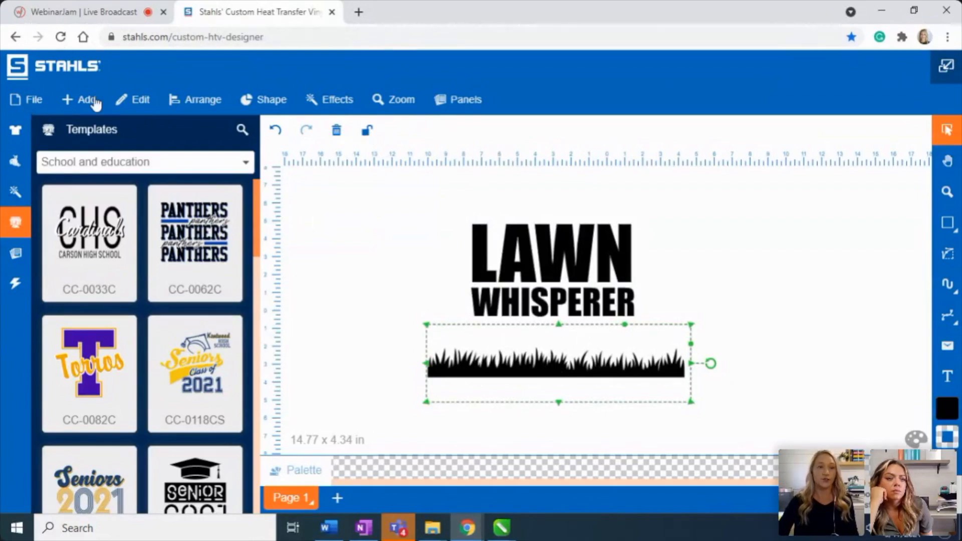
left_click(135, 101)
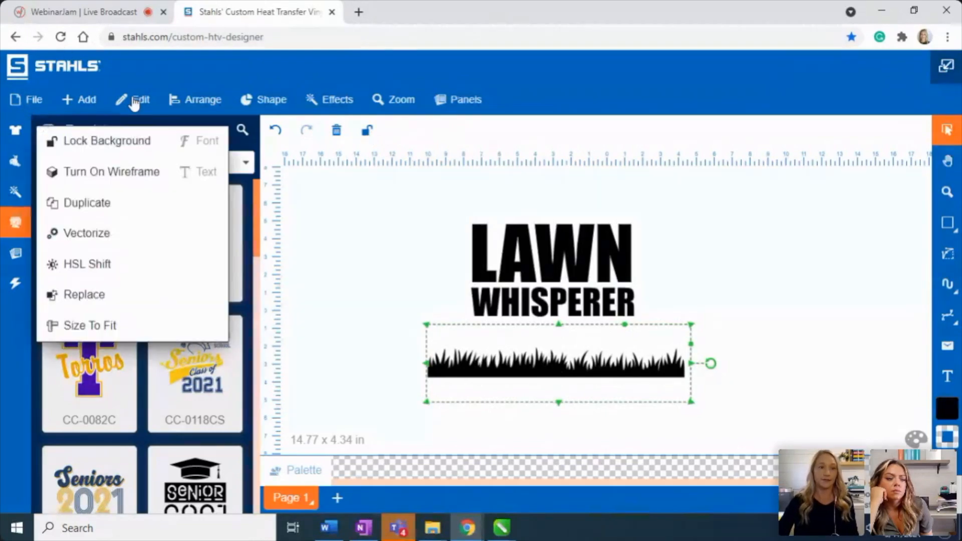
left_click(87, 232)
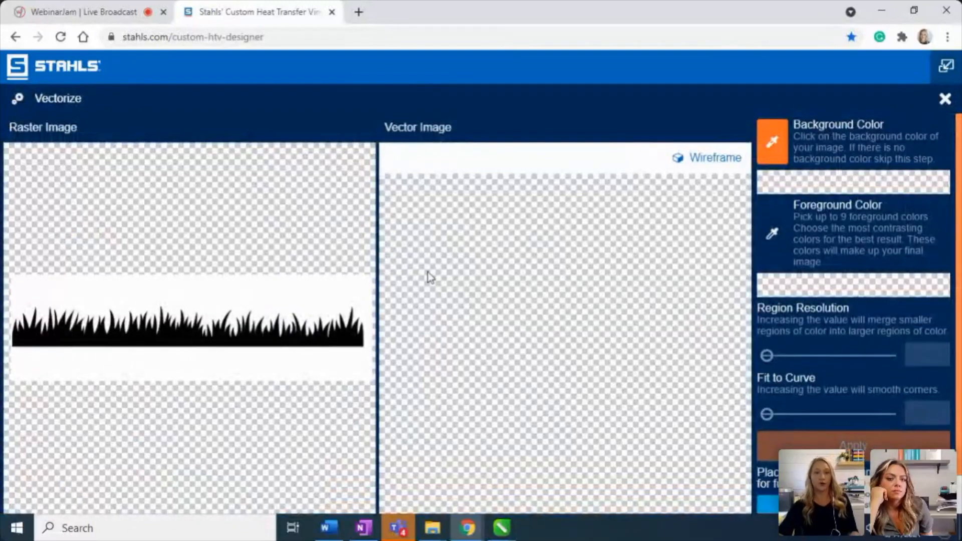
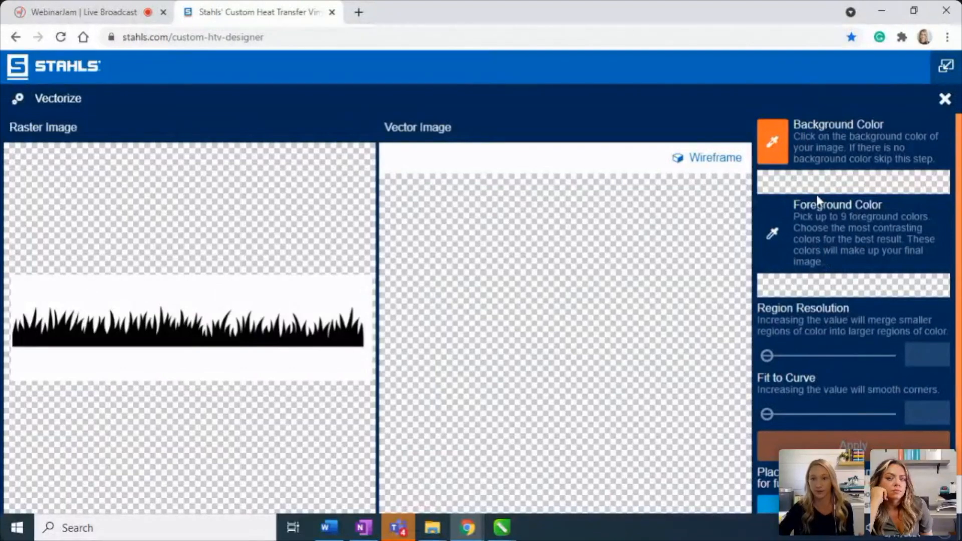
left_click(282, 296)
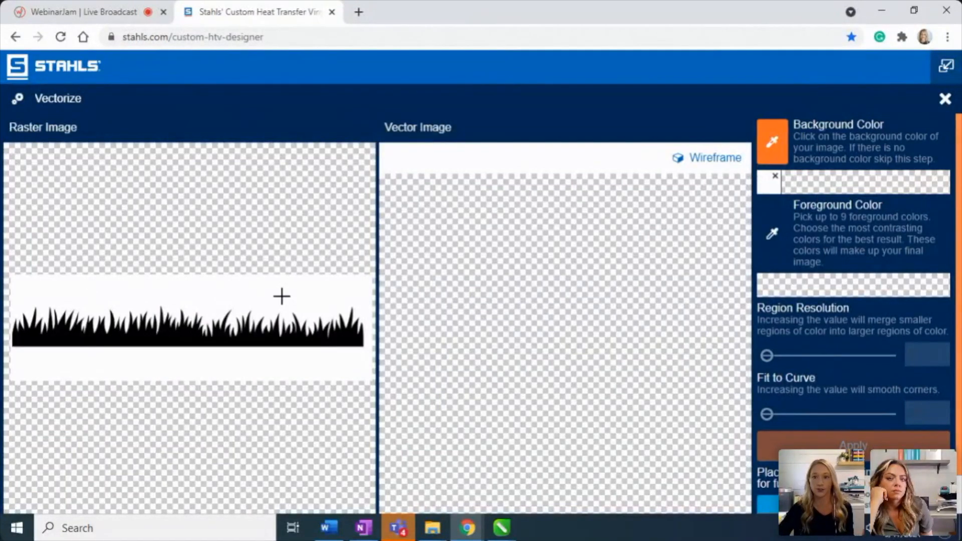
left_click(772, 240)
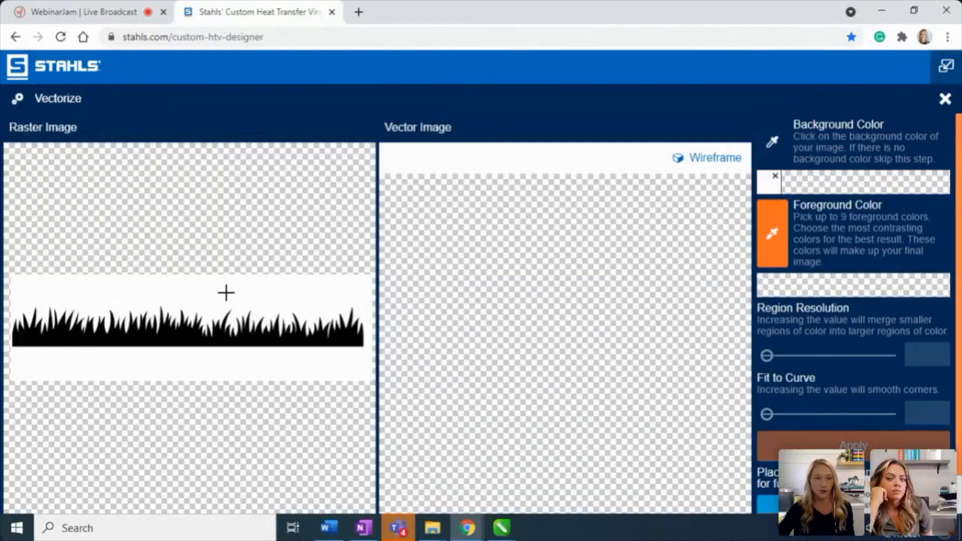
left_click(169, 341)
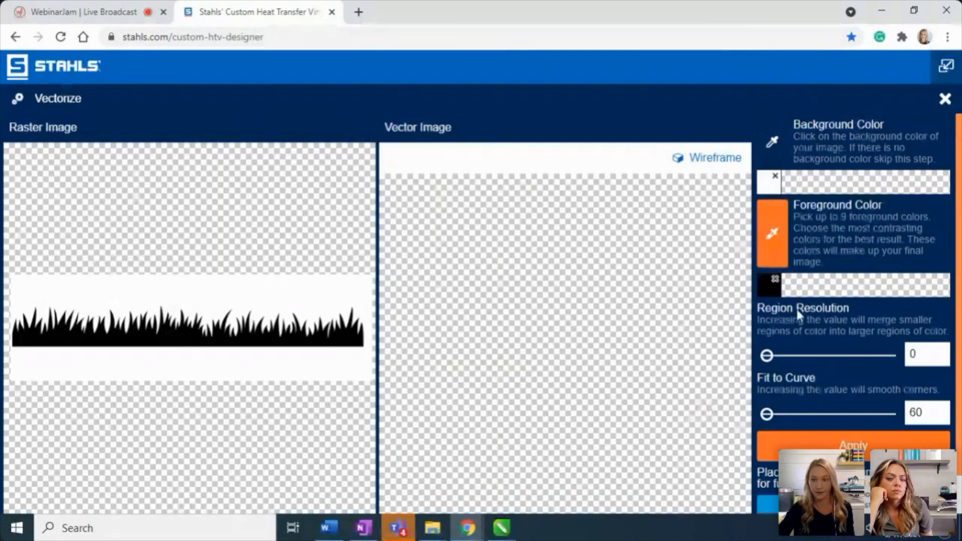
left_click(836, 448)
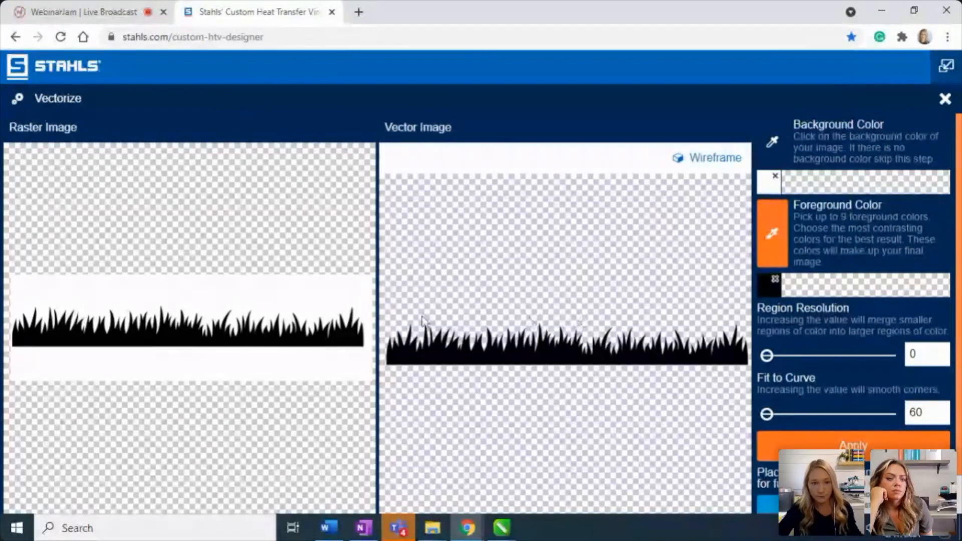
Step: Check the vectorized grass in wireframe, return to the normal preview, and finish the vectorization
left_click(712, 159)
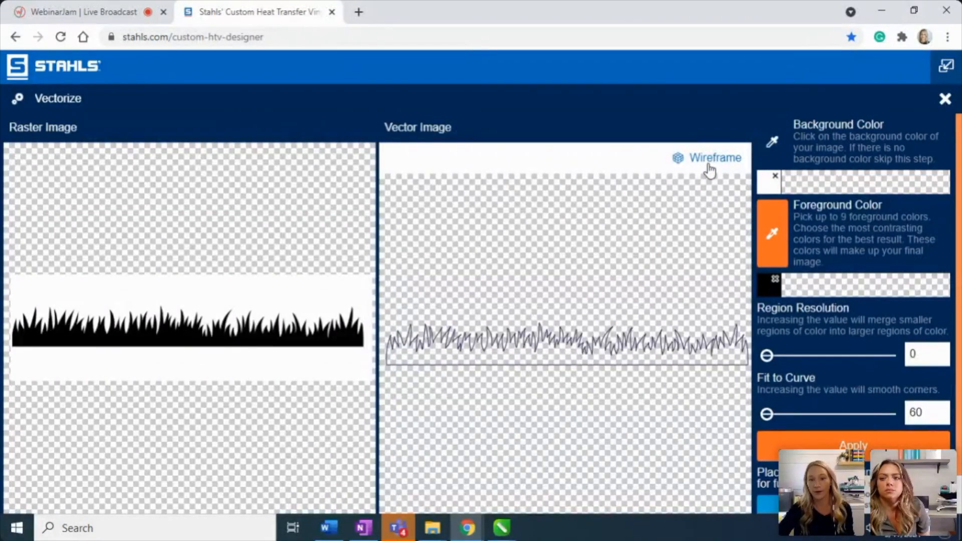
left_click(710, 160)
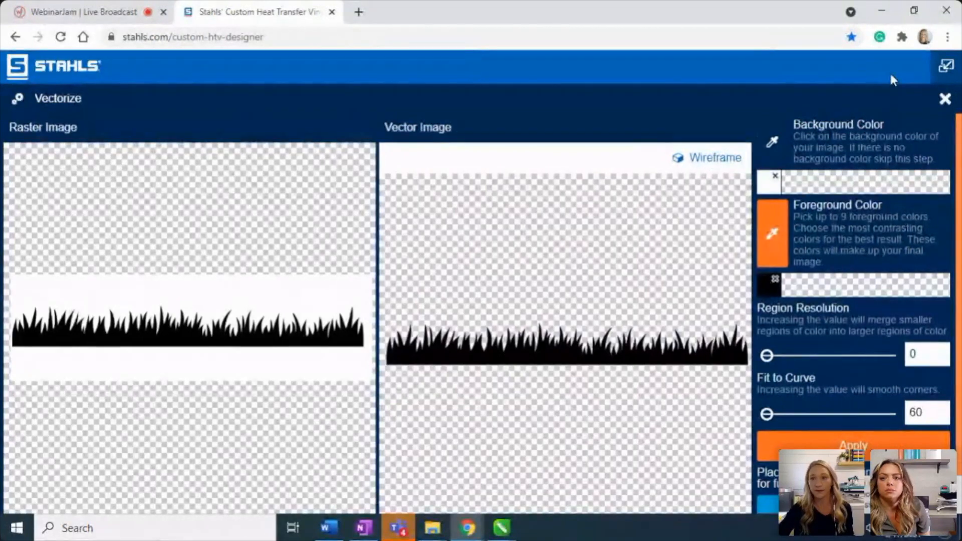
scroll(854, 367, "down", 1)
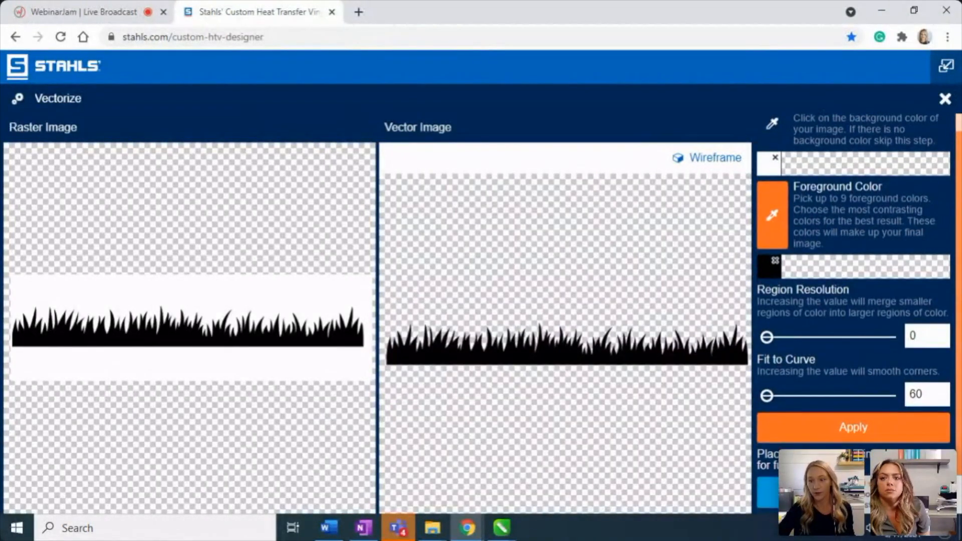
left_click_drag(650, 6, 614, 50)
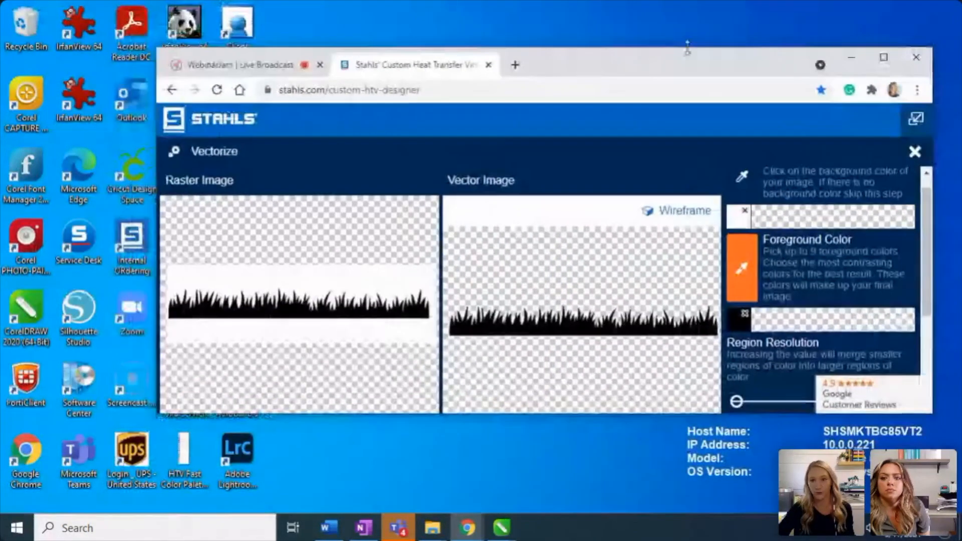
left_click(886, 57)
left_click(940, 70)
scroll(912, 401, "down", 3)
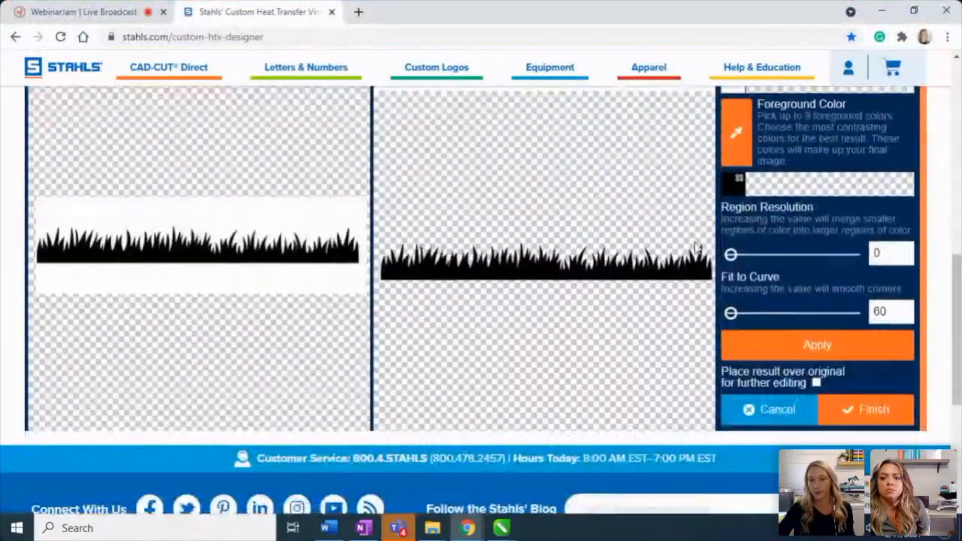
left_click(829, 415)
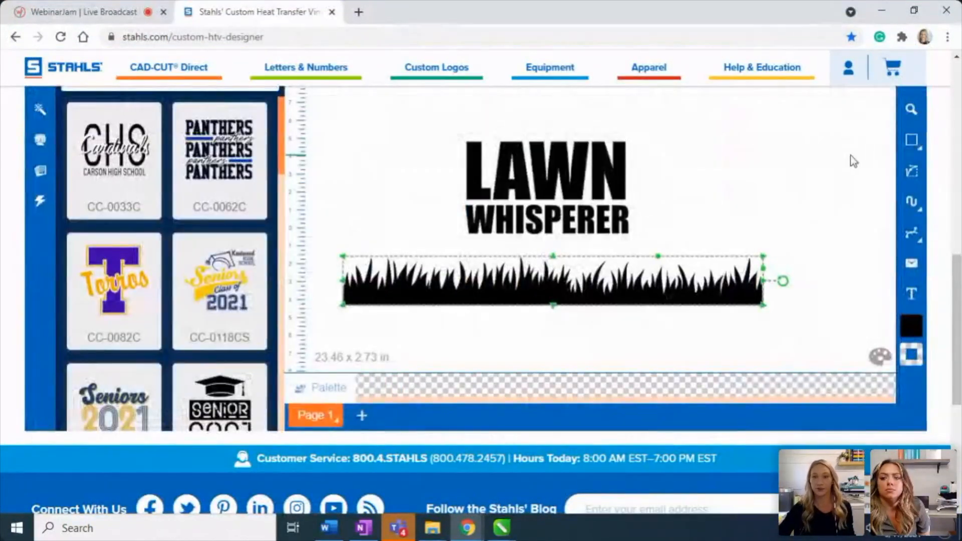
Step: Scale the vector grass down to about 14.48 x 1.68 in and place it just beneath WHISPERER
scroll(850, 157, "up", 3)
scroll(609, 262, "down", 2)
scroll(351, 200, "up", 2)
left_click(161, 128)
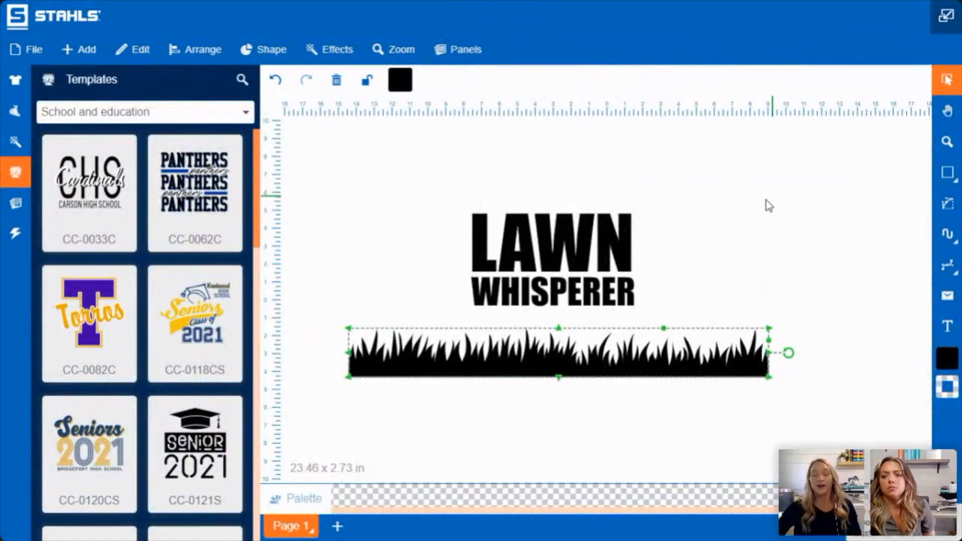
left_click_drag(532, 350, 554, 332)
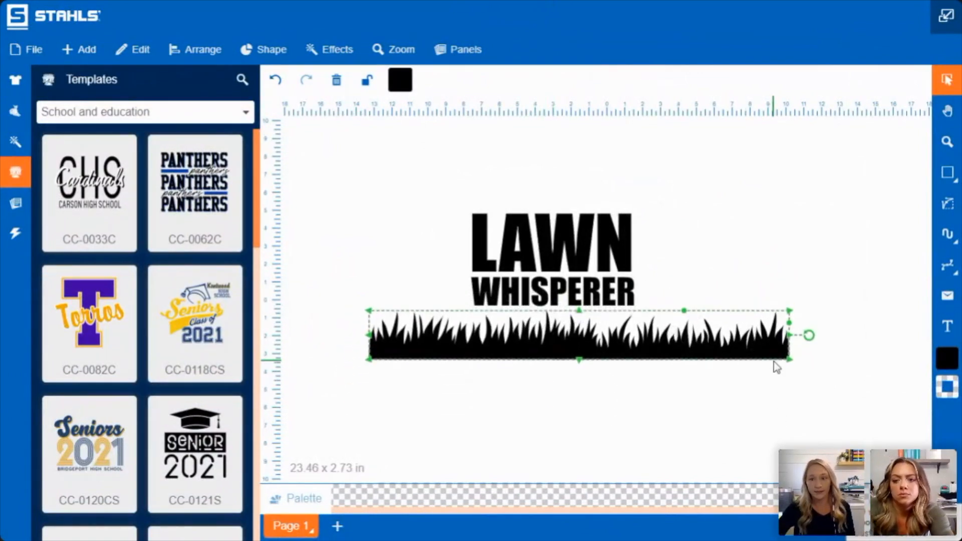
left_click_drag(790, 360, 622, 351)
left_click_drag(554, 333, 641, 341)
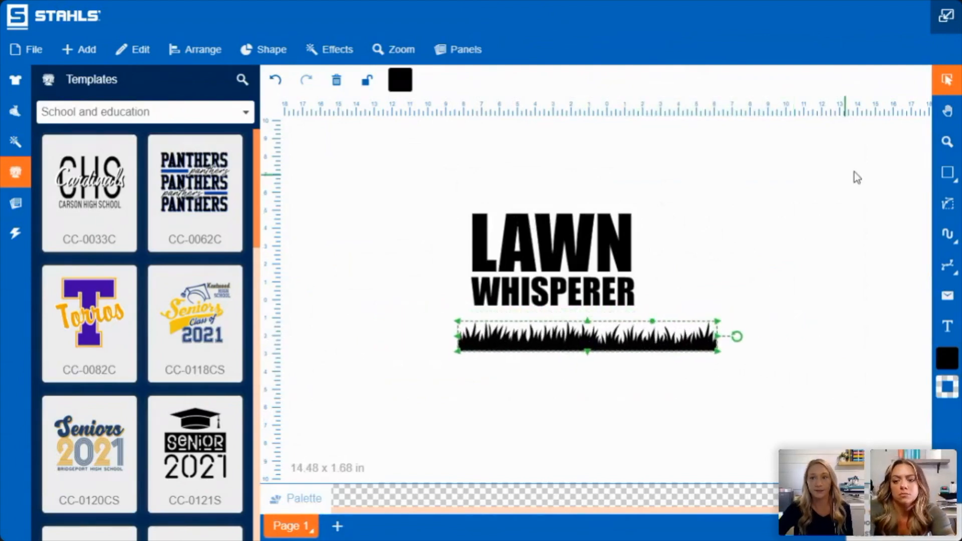
Step: Move the grass up to overlap the bottom of WHISPERER, recolor it light gray, and deselect it
left_click(948, 143)
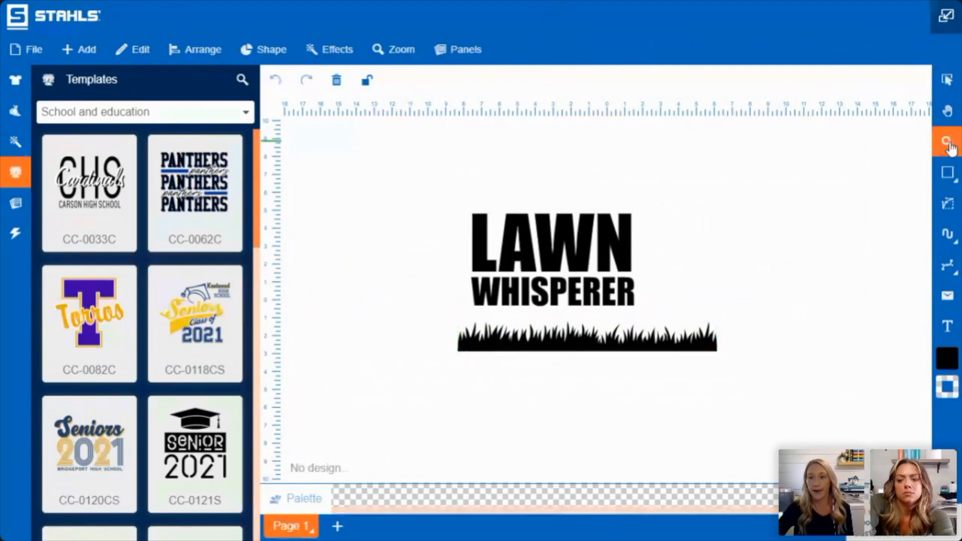
left_click_drag(416, 164, 764, 412)
left_click_drag(365, 150, 845, 458)
left_click_drag(363, 131, 847, 436)
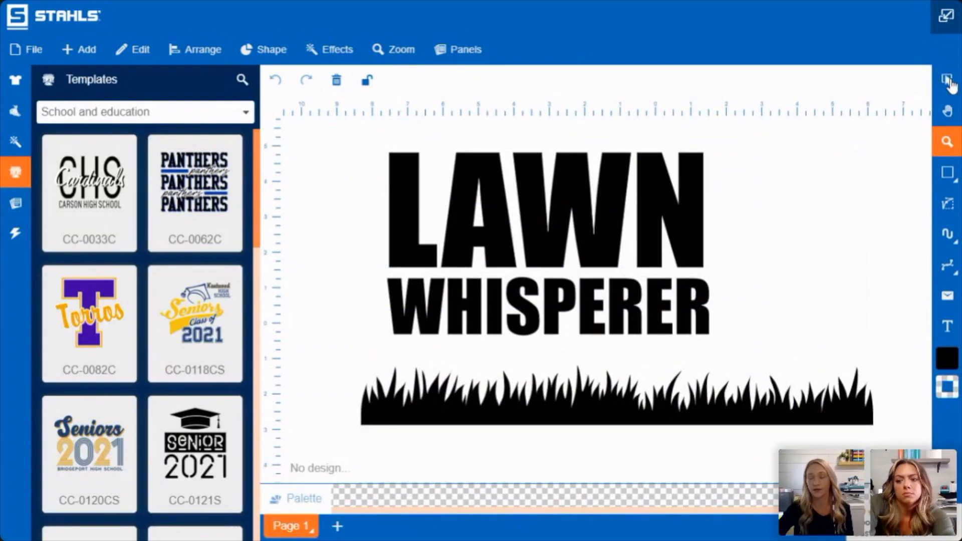
left_click(948, 82)
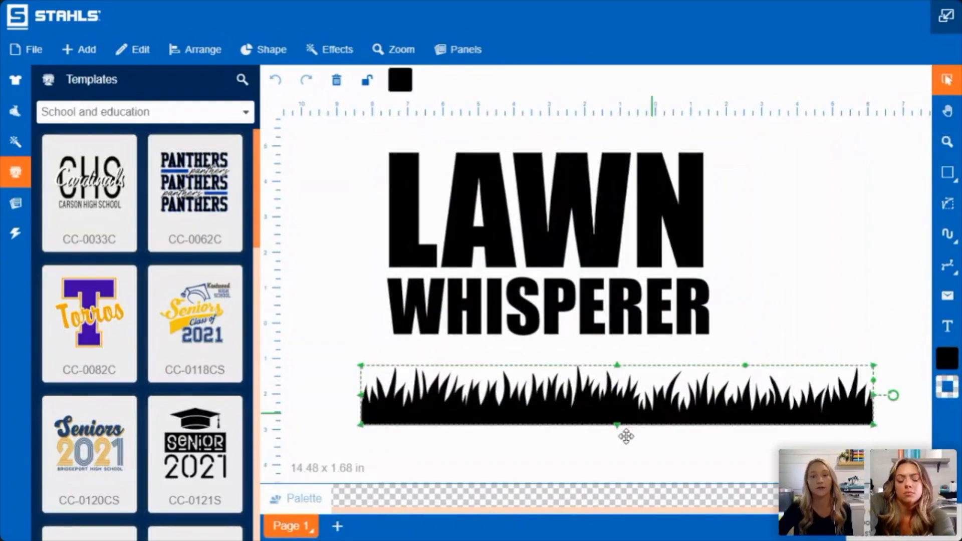
left_click_drag(599, 410, 613, 371)
left_click(401, 80)
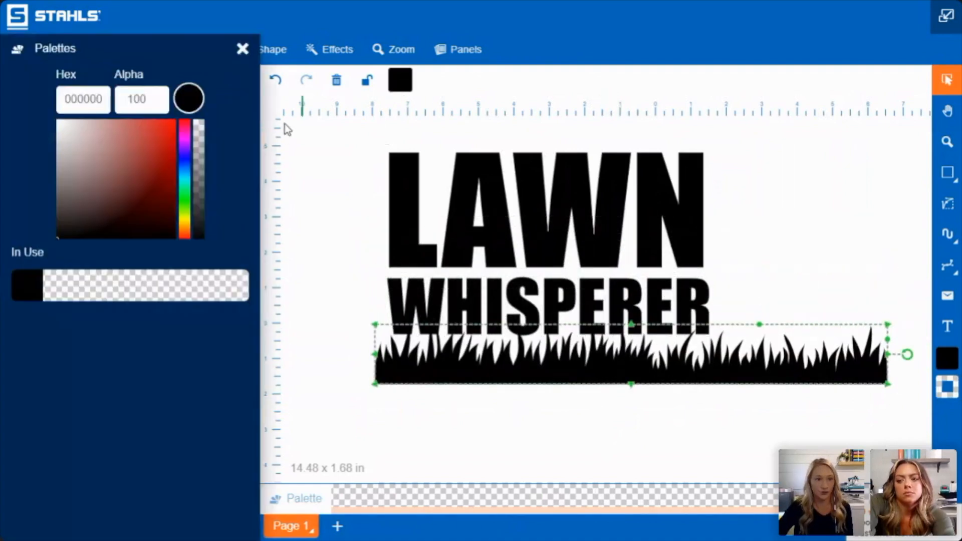
left_click_drag(77, 165, 55, 149)
left_click(520, 453)
left_click(520, 399)
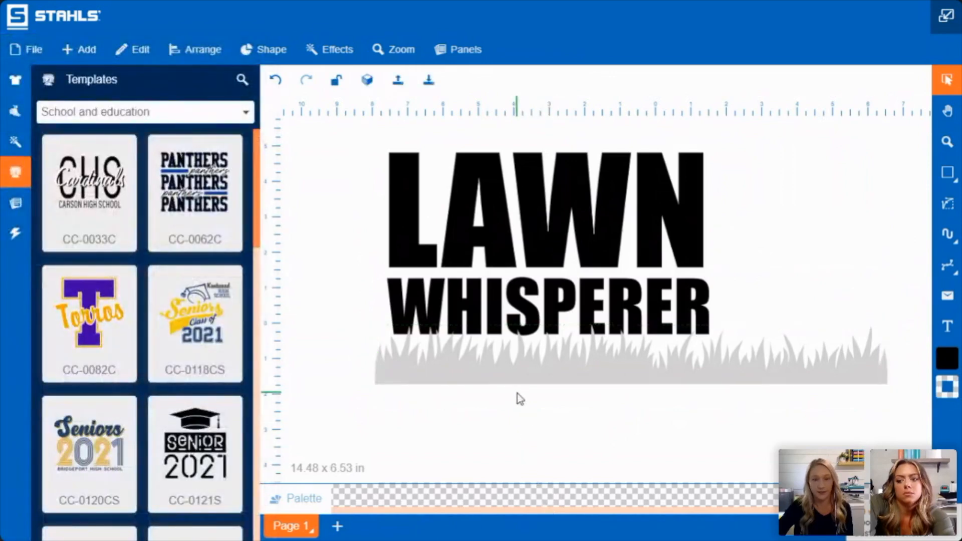
Step: Move the grass over the bottom edge of LAWN, bring it to the front, and shift WHISPERER down clear of it
left_click_drag(517, 381, 525, 281)
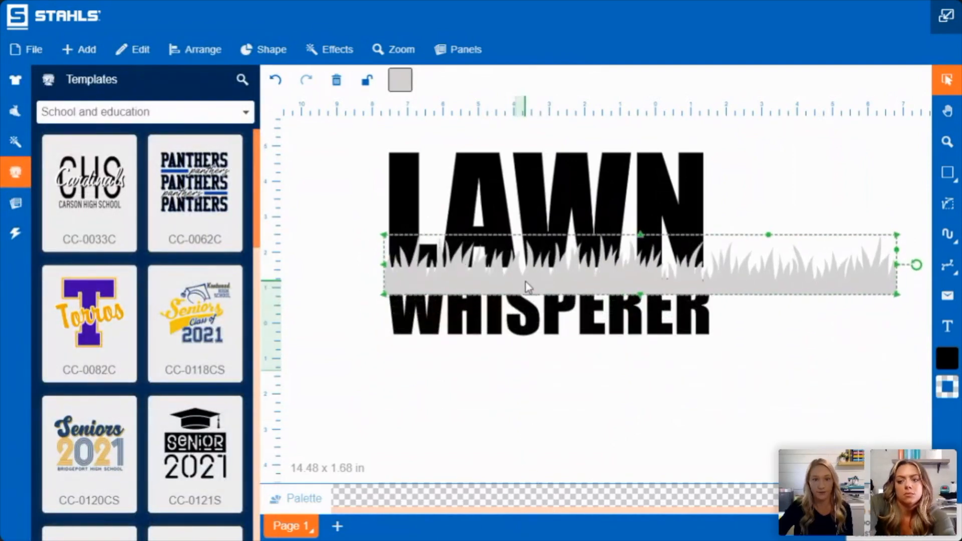
right_click(576, 280)
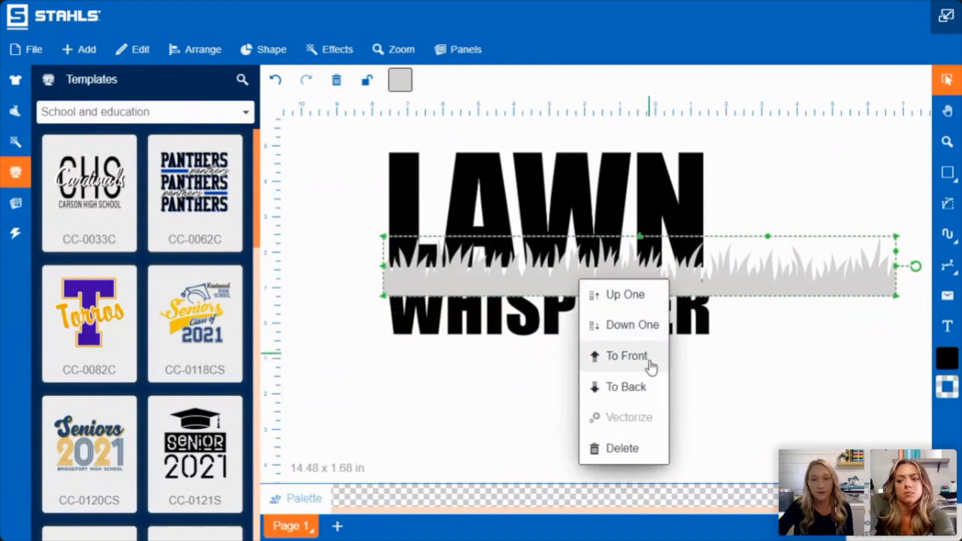
left_click(630, 365)
left_click_drag(645, 321, 647, 382)
mouse_move(638, 297)
left_mouse_down()
mouse_move(635, 282)
mouse_move(638, 289)
left_mouse_up()
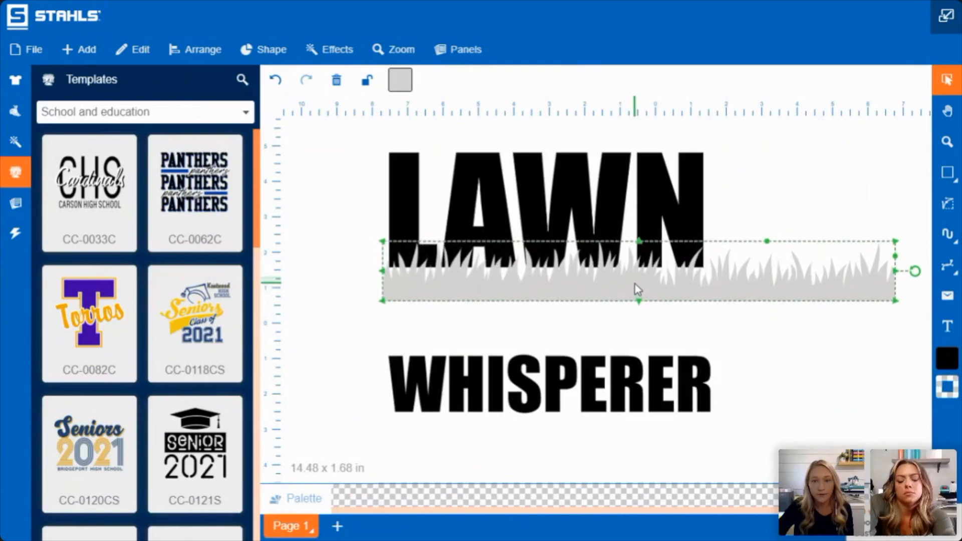
Step: Scale the grass to about 12.94 x 1.51 in and position its blades over the bottom edge of LAWN
left_click_drag(895, 249, 842, 247)
mouse_move(779, 289)
left_mouse_down()
mouse_move(780, 274)
mouse_move(776, 282)
left_mouse_up()
left_click_drag(775, 284, 758, 284)
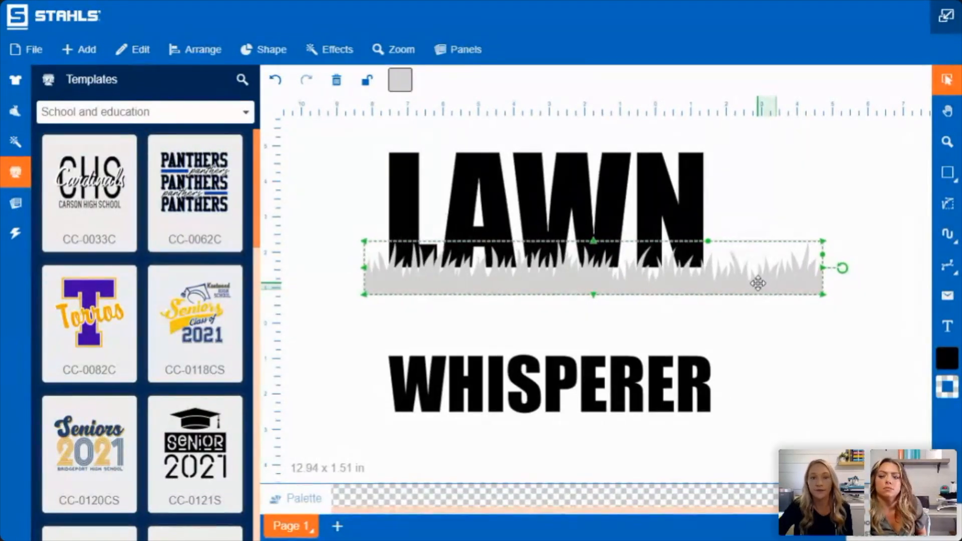
left_click_drag(758, 284, 757, 281)
left_click(820, 348)
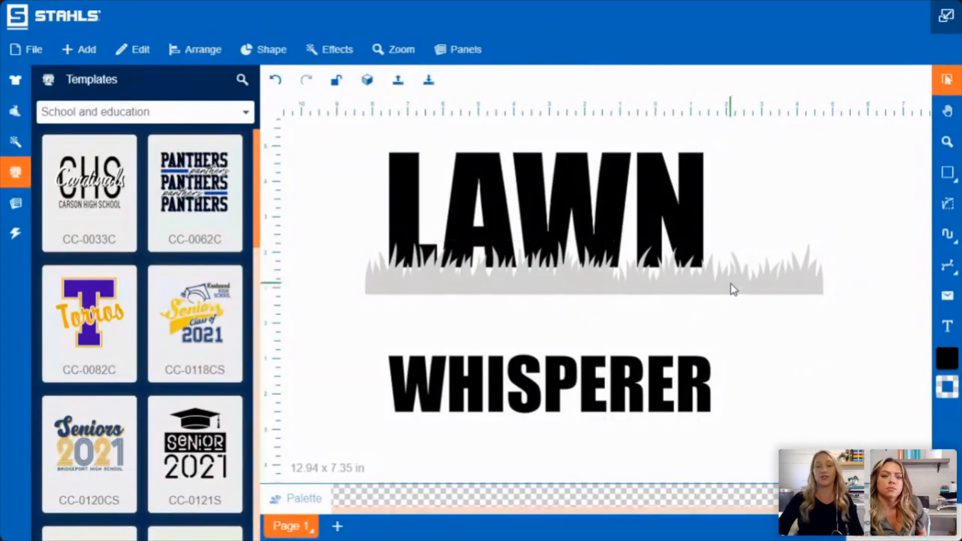
Step: Select the grass together with LAWN, slice the grass shape out of the lettering, and deselect
left_click(715, 291)
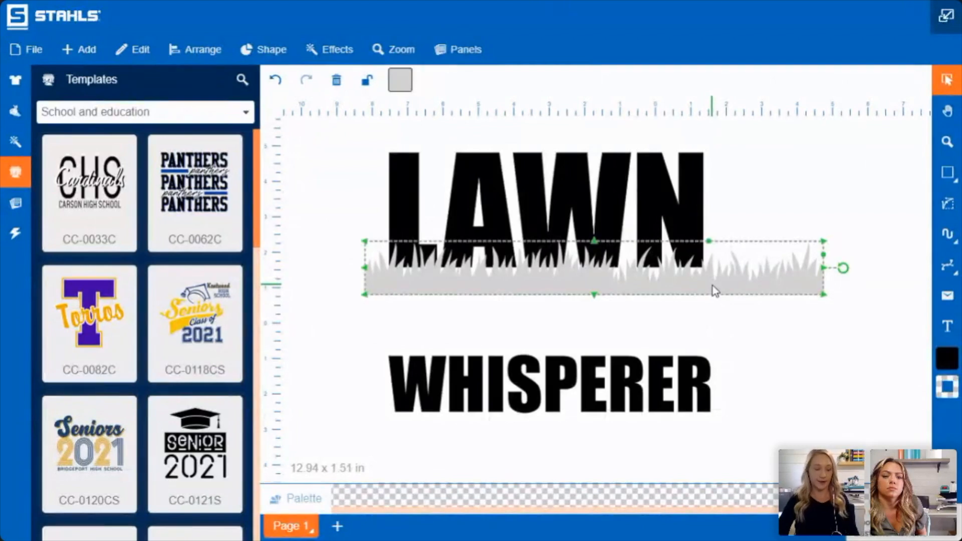
left_click(651, 171, "shift")
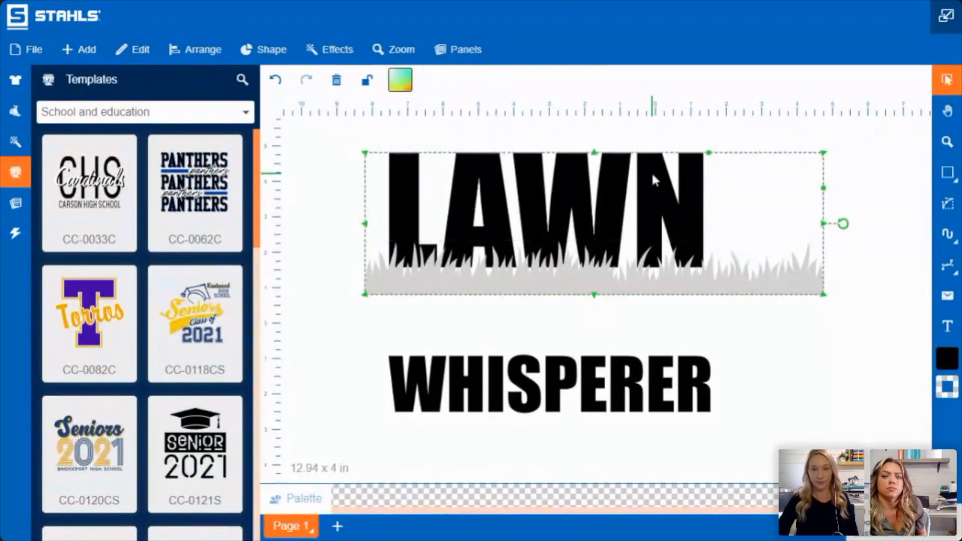
left_click(271, 50)
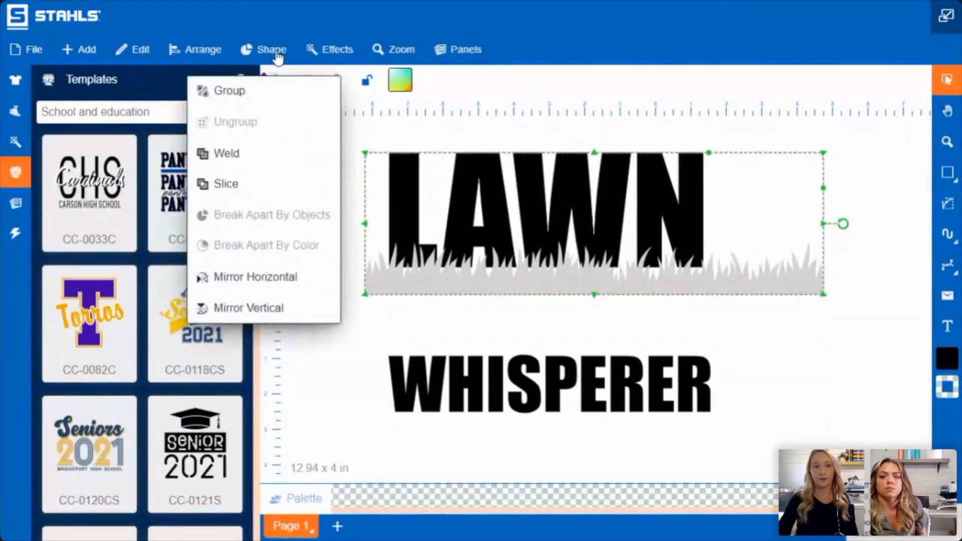
left_click(226, 185)
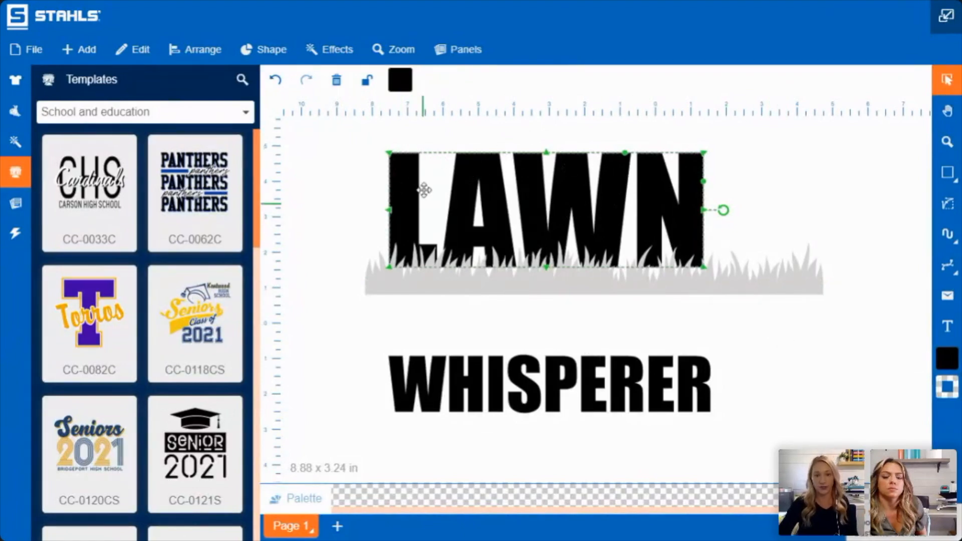
left_click(824, 335)
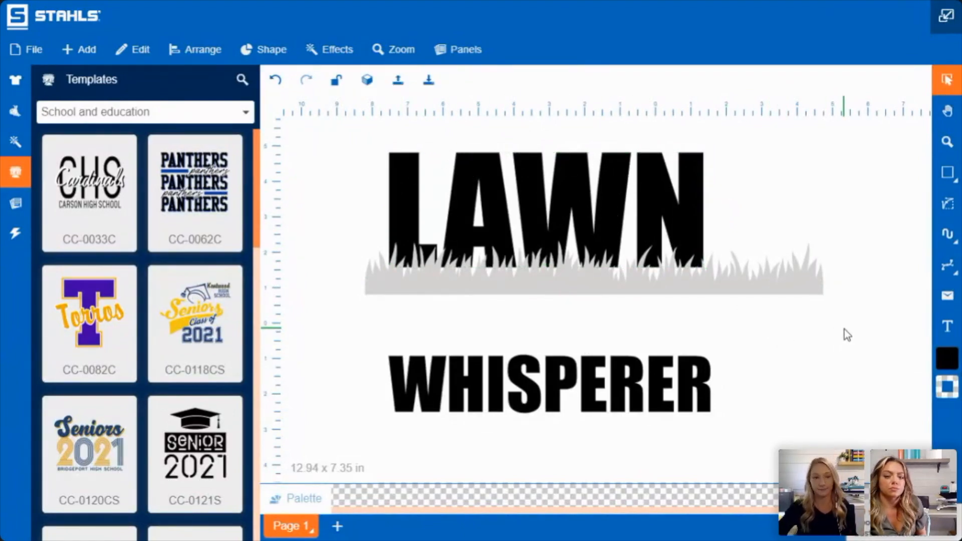
Step: Move the gray grass off LAWN and delete it, then move WHISPERER up closer to LAWN
left_click_drag(804, 287, 805, 328)
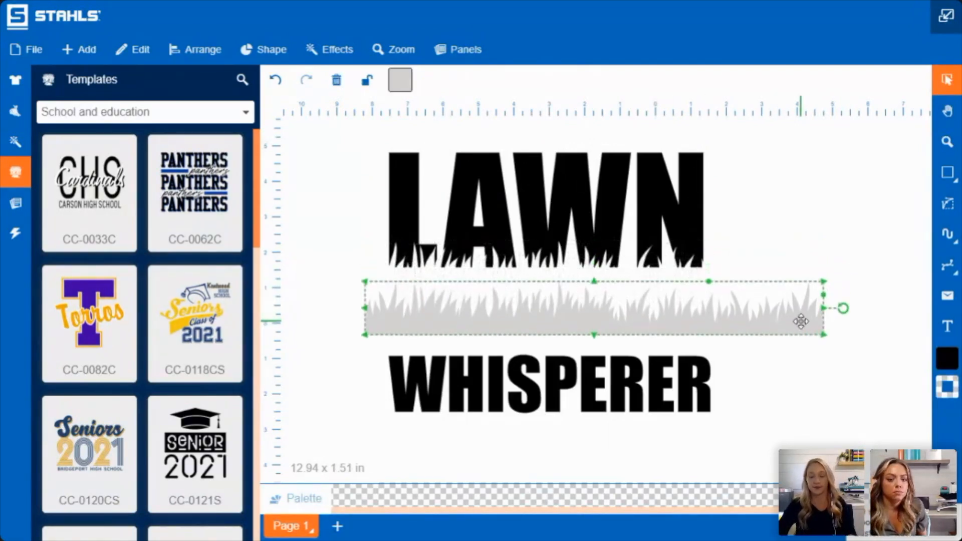
key("Delete")
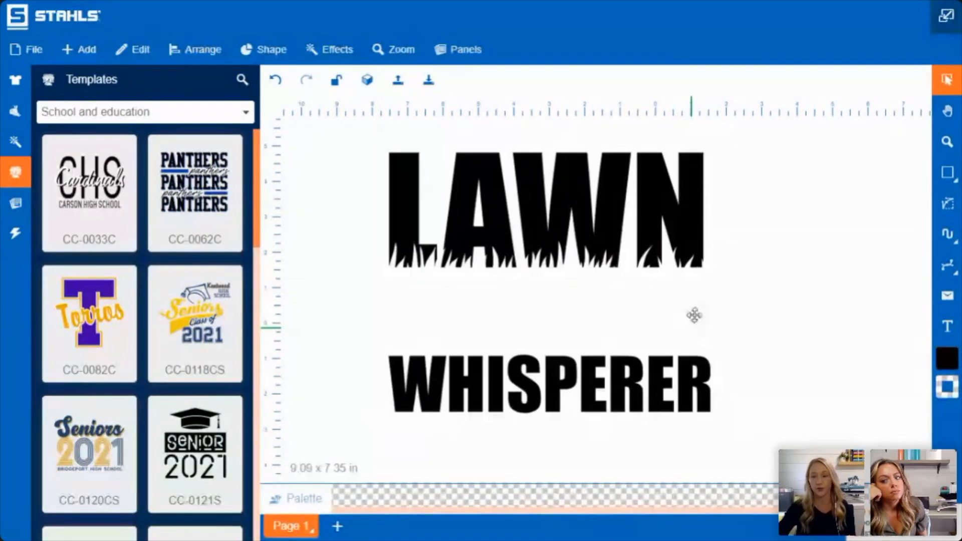
left_click_drag(619, 394, 613, 360)
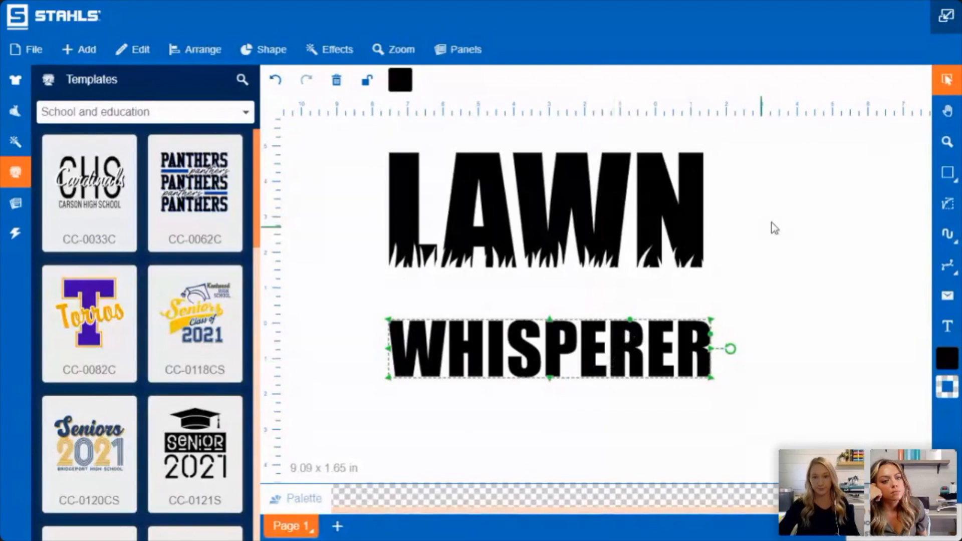
Step: Scale WHISPERER down to about 6.71 x 1.22 in and place it just beneath the grass edge of LAWN
left_click(590, 214, "shift")
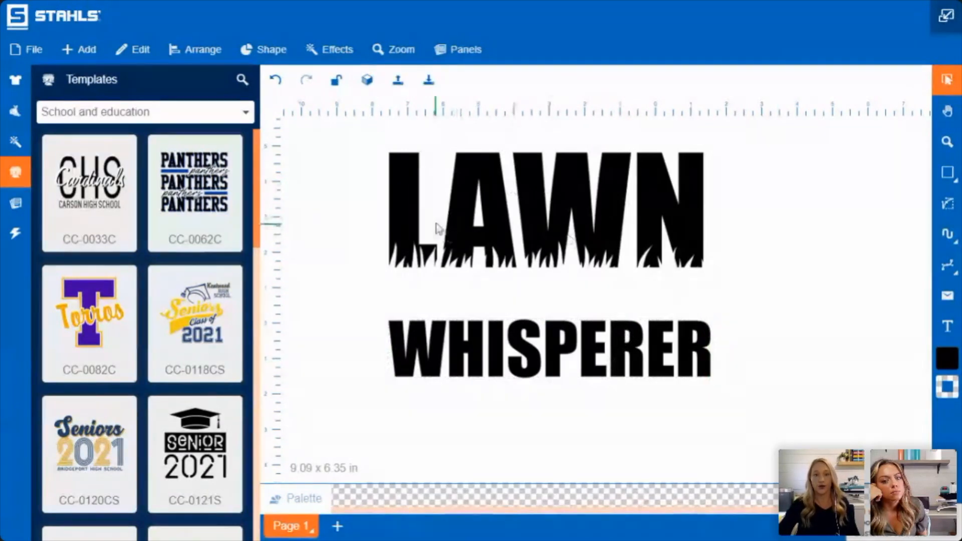
left_click_drag(490, 348, 490, 317)
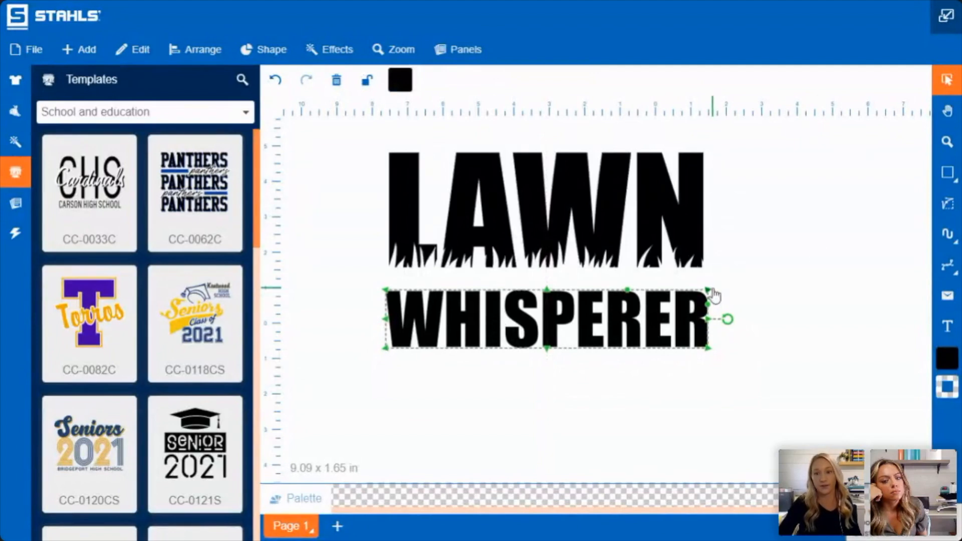
left_click_drag(712, 294, 629, 309)
left_click_drag(535, 336, 566, 307)
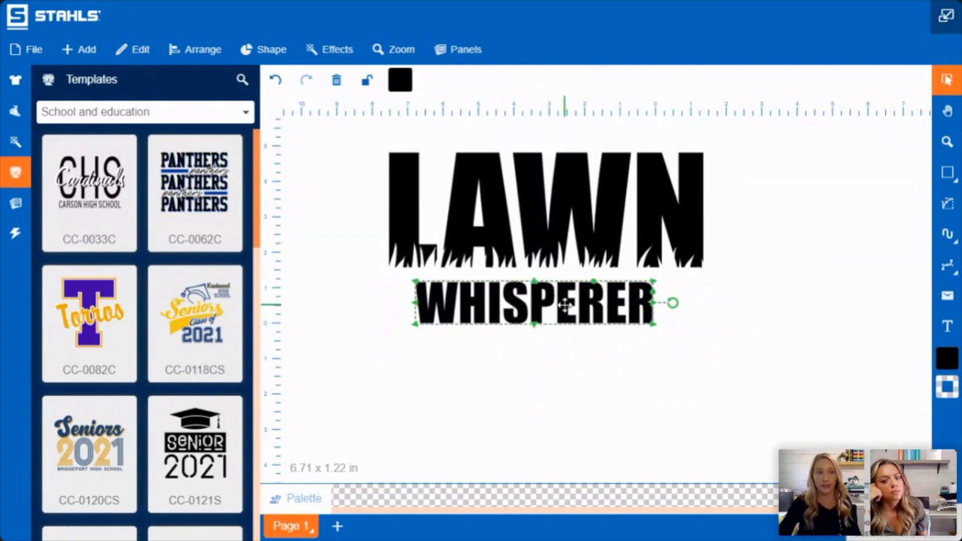
Step: Increase the character spacing of WHISPERER to 0.34 and leave text editing
double_click(569, 304)
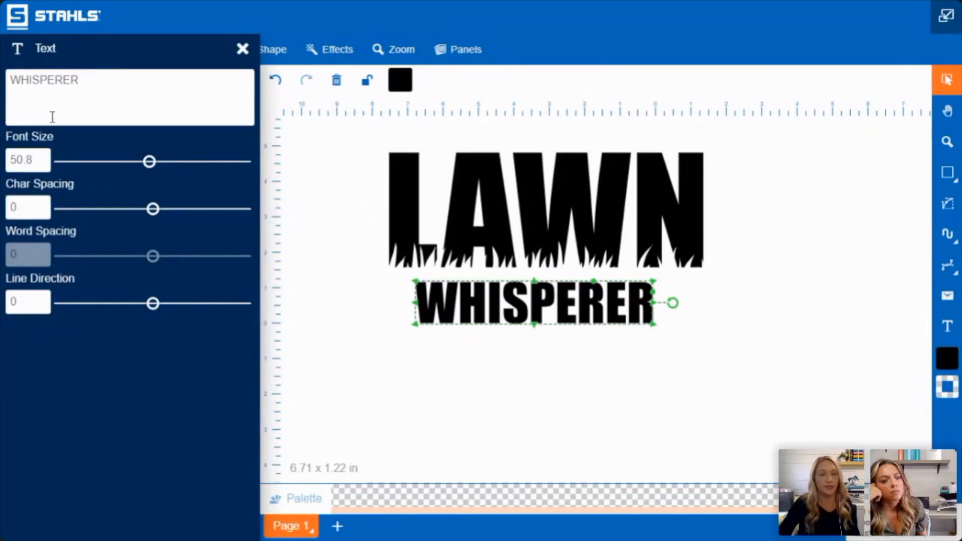
left_click(42, 204)
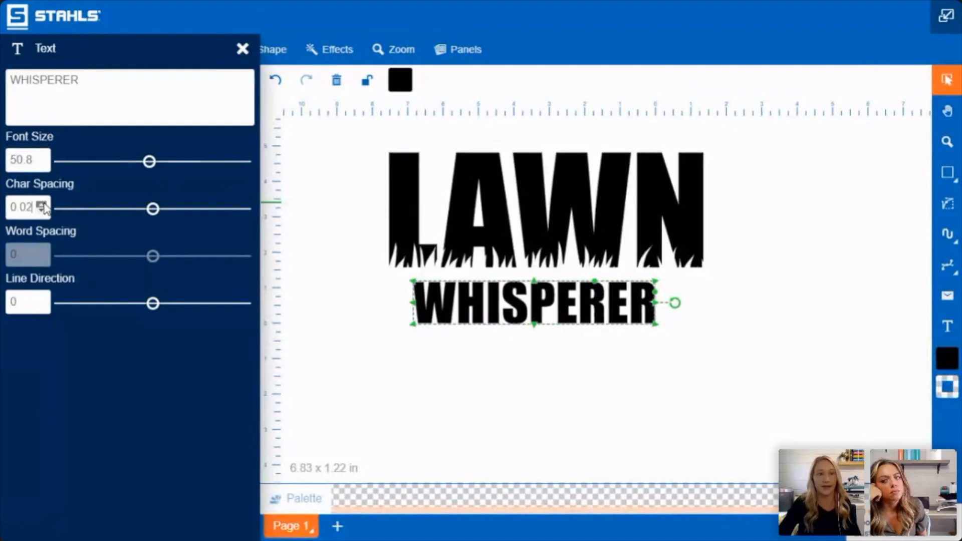
left_click(43, 205)
left_click(42, 205)
left_click(43, 205)
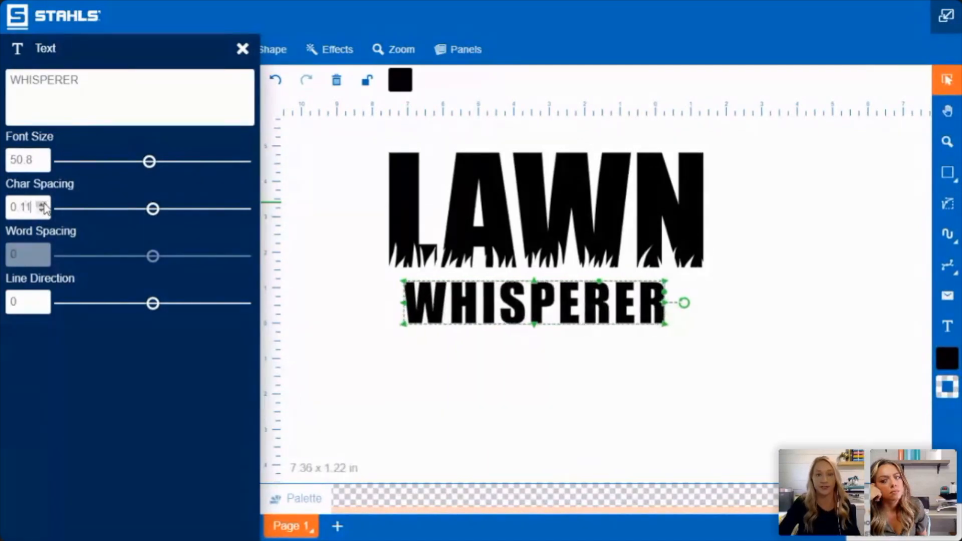
left_click(42, 205)
left_click(43, 204)
left_click(42, 204)
left_click(42, 205)
left_click(43, 205)
left_click(42, 205)
left_click(43, 205)
left_click(43, 205)
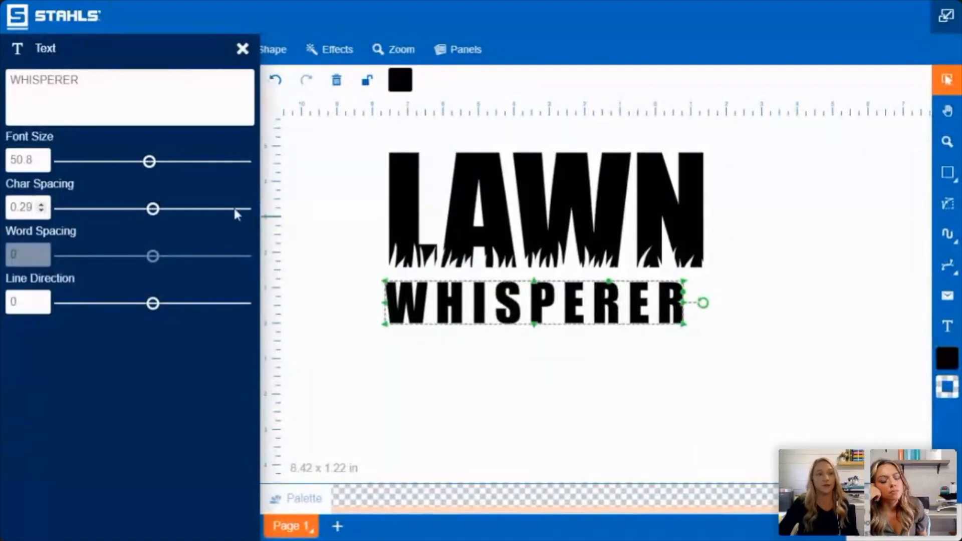
left_click(41, 205)
left_click(41, 205)
left_click(41, 205)
left_click(41, 205)
left_click(42, 205)
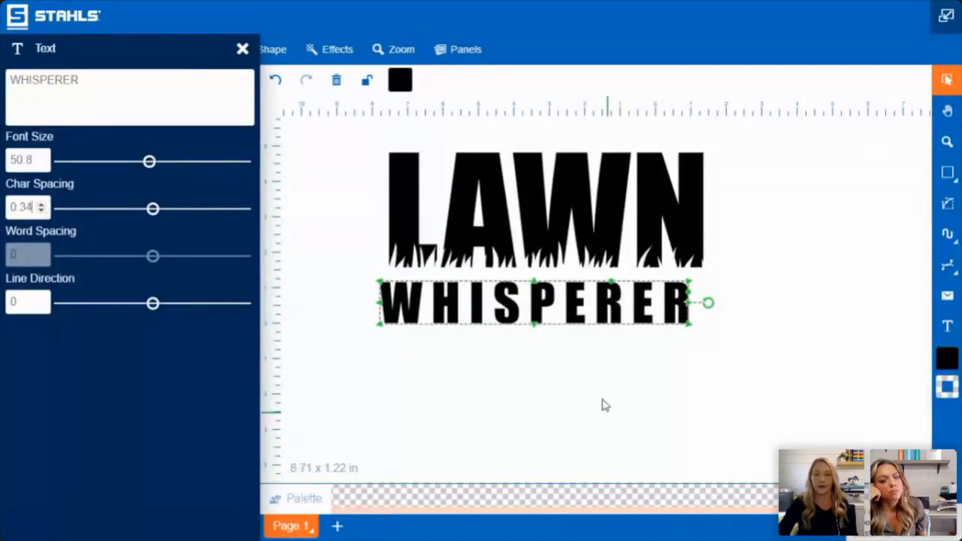
left_click(604, 402)
Step: Shift WHISPERER under LAWN, stretch it to about 9.03 in wide to match the lettering above, and deselect it
left_click_drag(549, 307, 559, 307)
left_click_drag(698, 302, 664, 303)
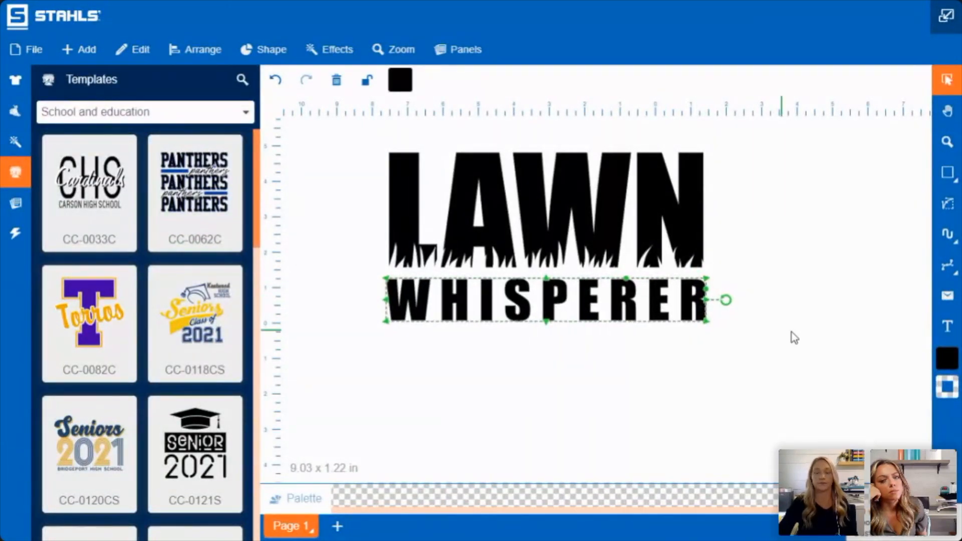
left_click(809, 316)
left_click(570, 294)
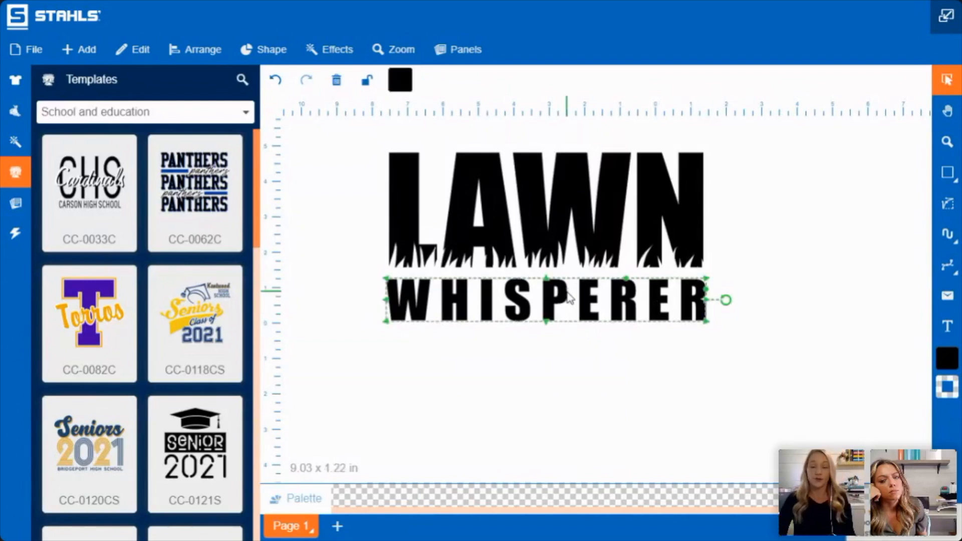
left_click(690, 366)
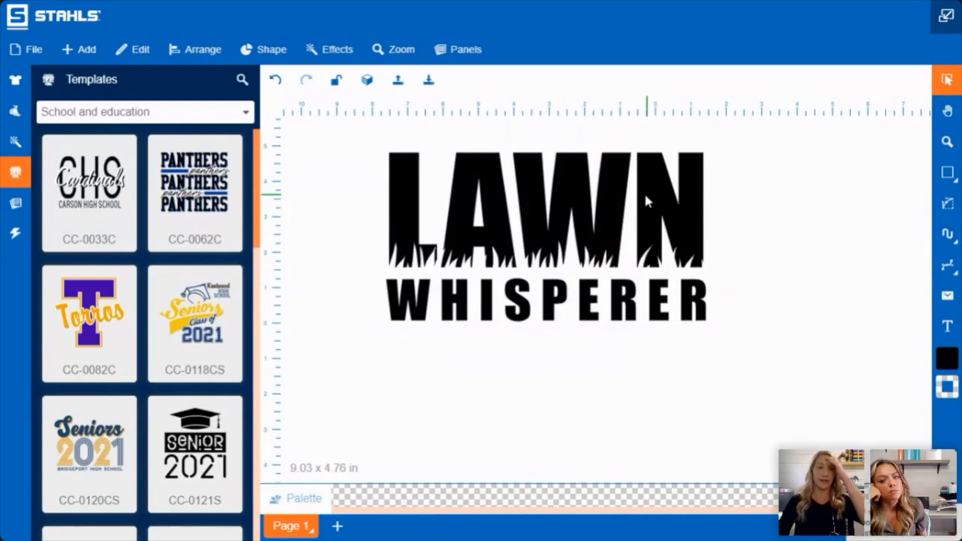
Step: Add the Rectangle1 clip art from the Shapes category to the design
left_click(80, 49)
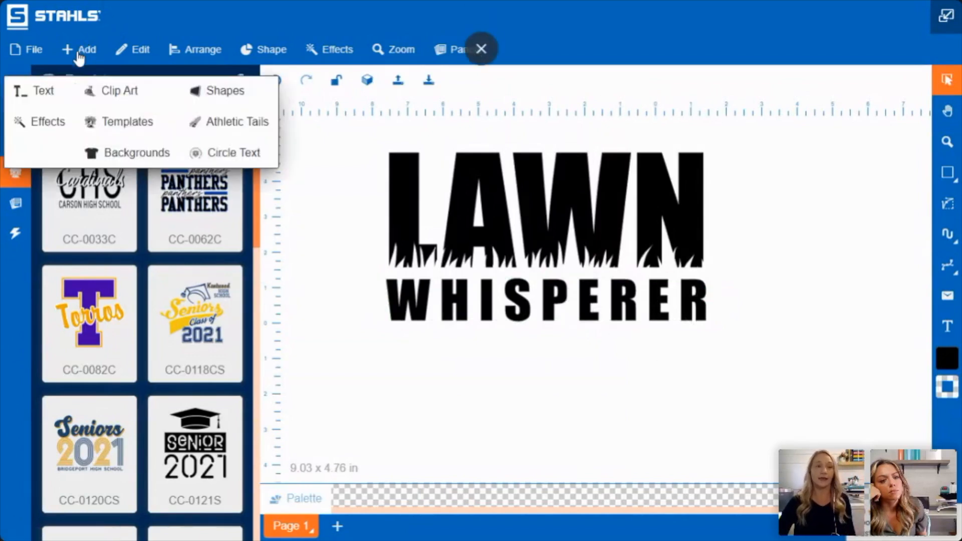
left_click(134, 95)
left_click(131, 118)
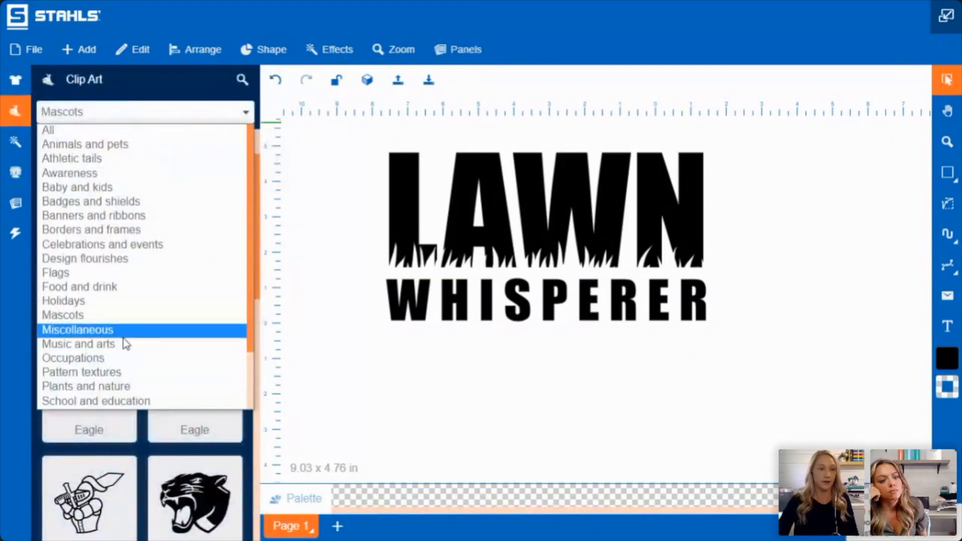
scroll(125, 344, "down", 2)
left_click(125, 343)
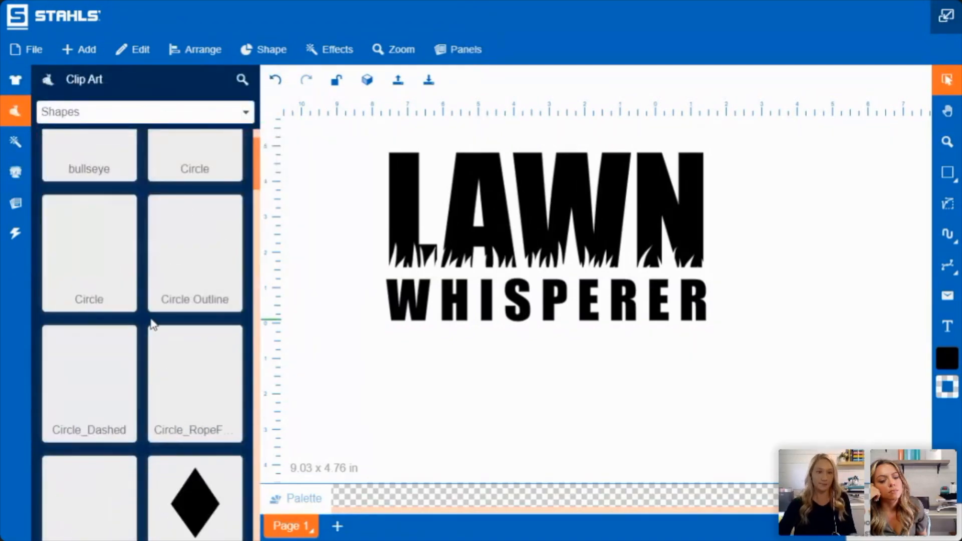
scroll(176, 246, "up", 1)
scroll(176, 253, "down", 10)
scroll(176, 254, "down", 20)
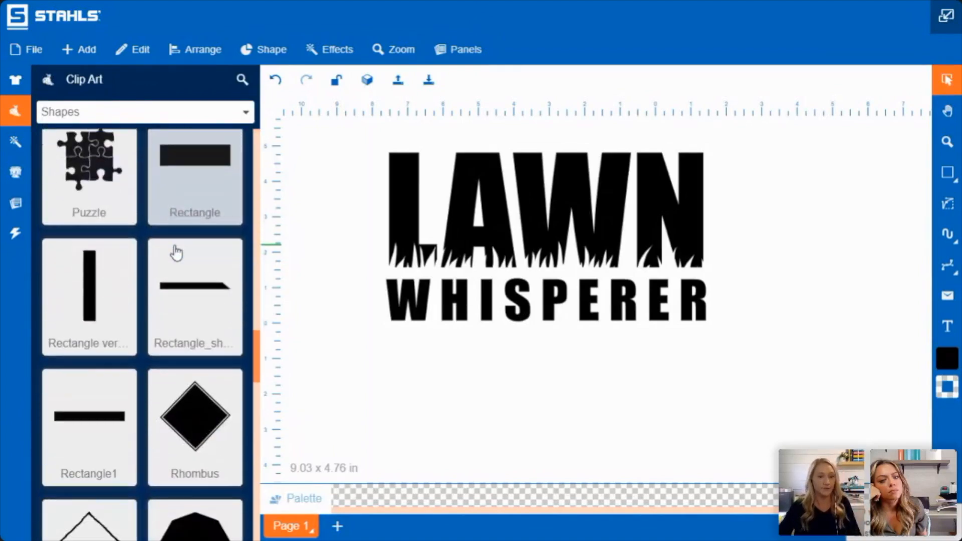
scroll(176, 254, "down", 1)
left_click(112, 410)
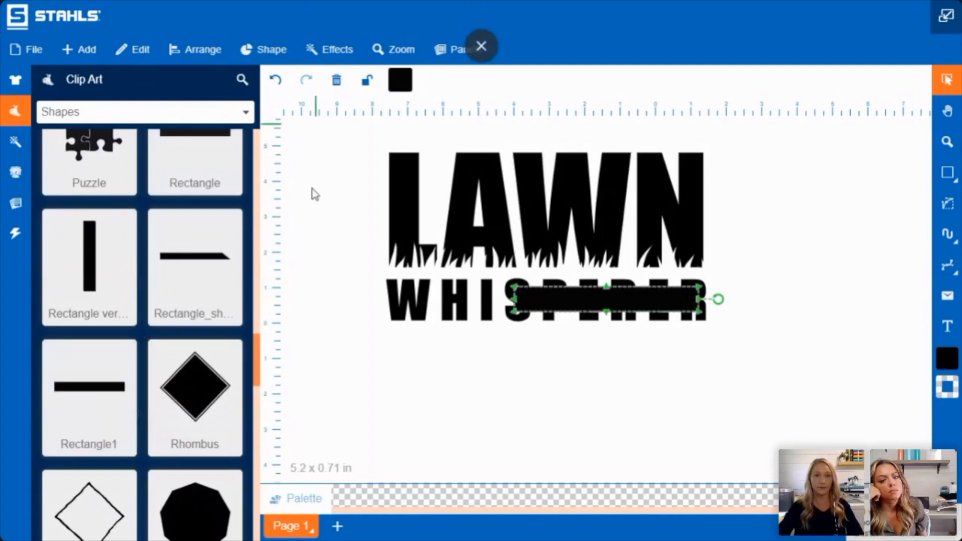
Step: Move the black rectangle below WHISPERER and scale it up to about 8.81 x 1.2 in
left_click_drag(587, 307, 559, 378)
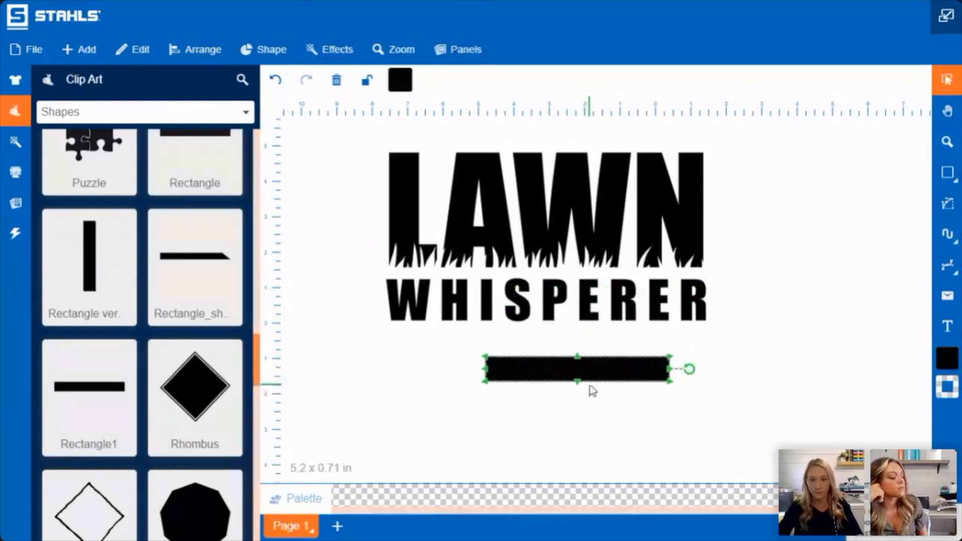
left_click_drag(587, 366, 518, 366)
left_click_drag(607, 384, 742, 399)
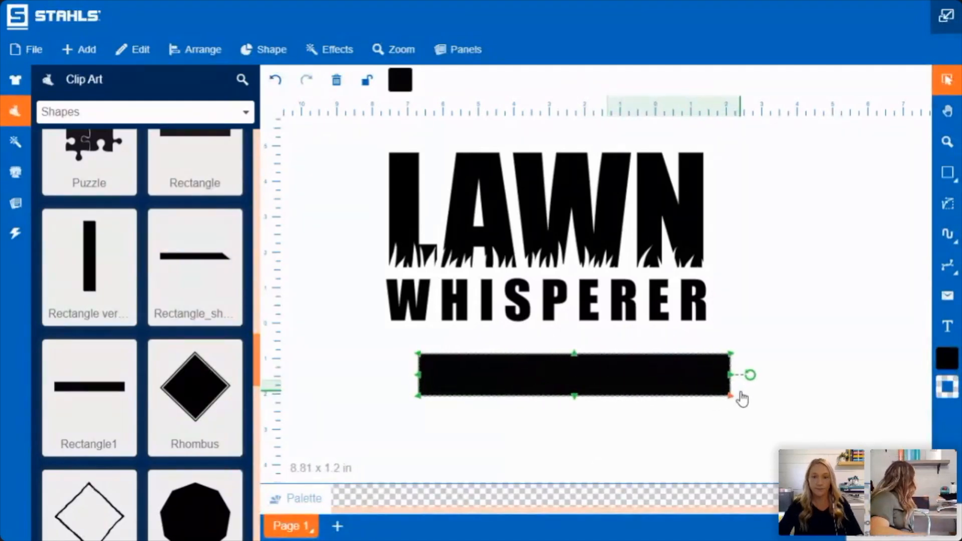
Step: Widen the black rectangle to about 9.42 in and move it over WHISPERER
left_click_drag(664, 387, 622, 348)
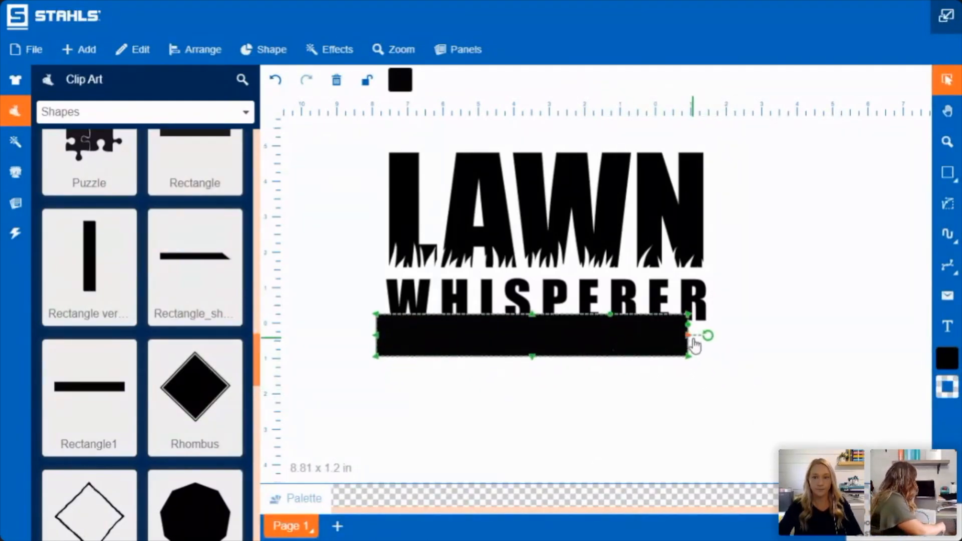
left_click_drag(695, 345, 709, 344)
left_click_drag(646, 345, 659, 306)
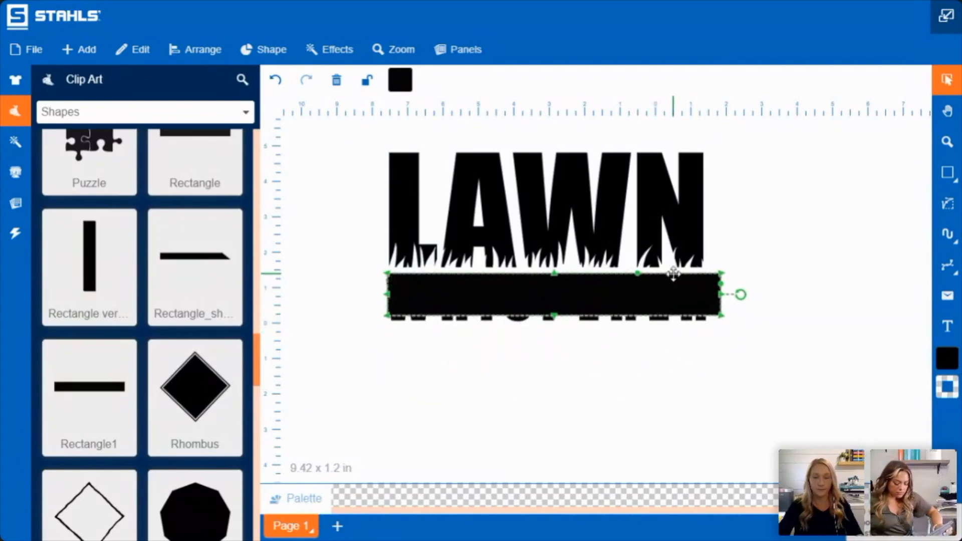
left_click_drag(680, 300, 663, 277)
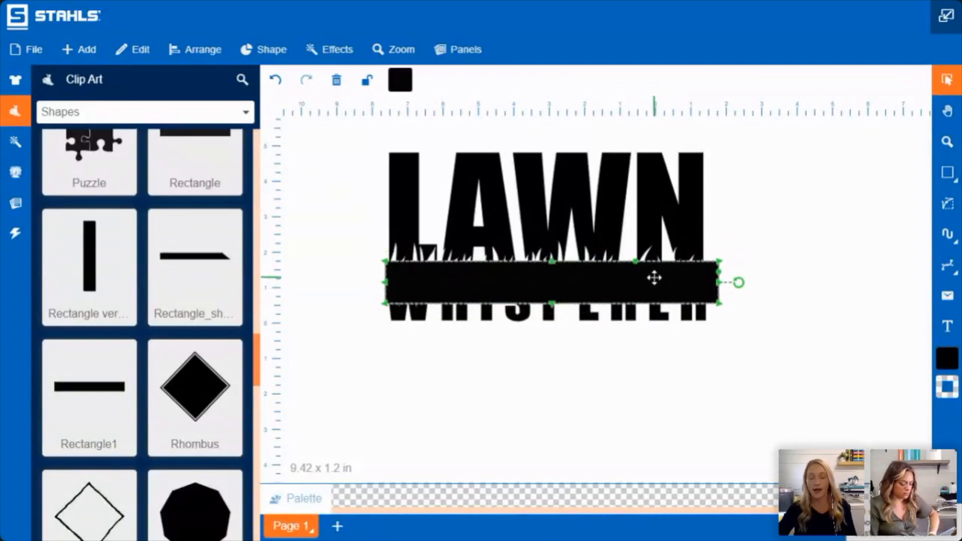
Step: Send the black rectangle to the back, behind the lettering, and deselect it
right_click(654, 277)
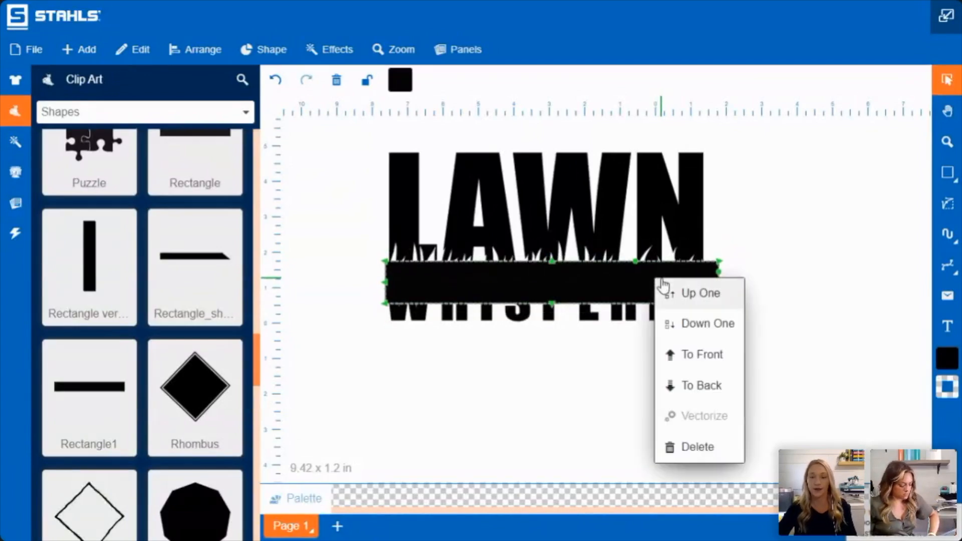
left_click(707, 386)
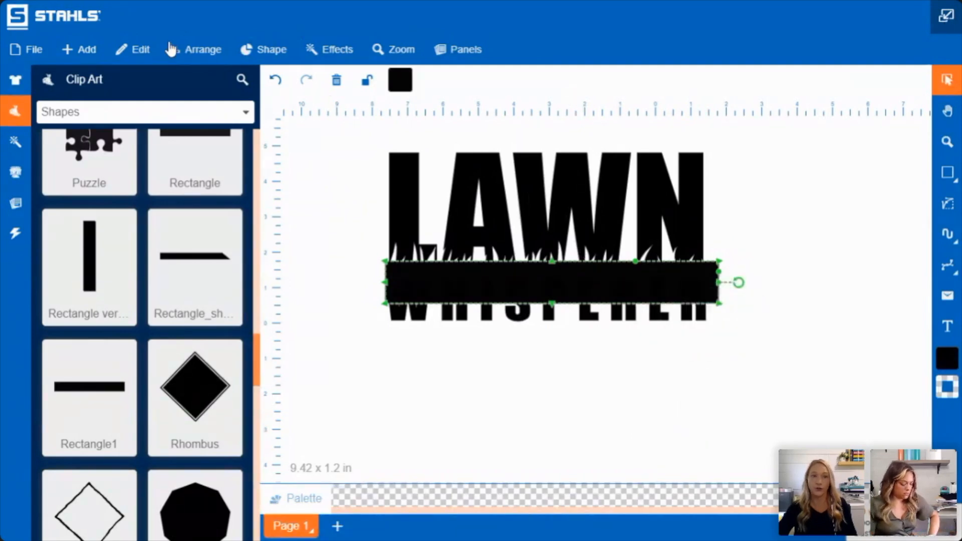
left_click(177, 56)
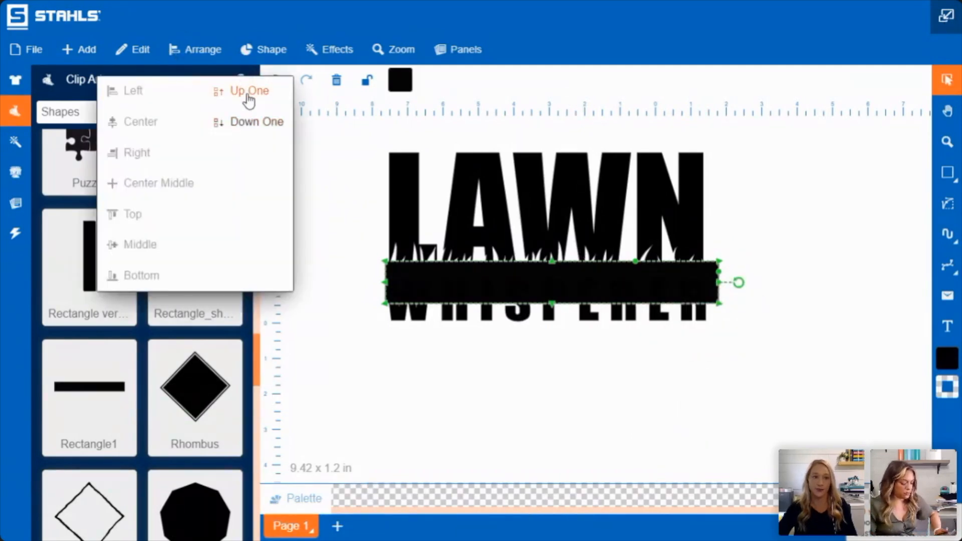
left_click(622, 329)
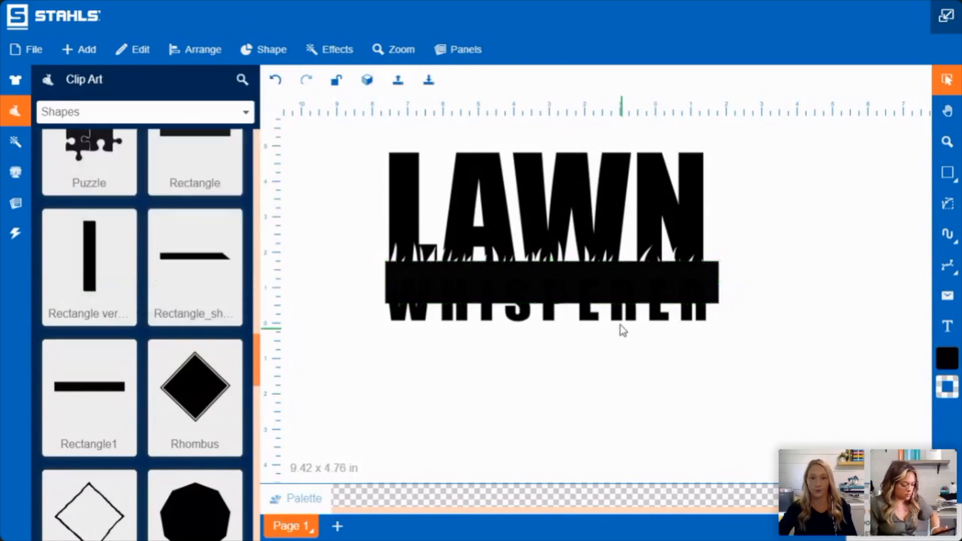
Step: Recolor the WHISPERER text light gray
left_click(530, 319)
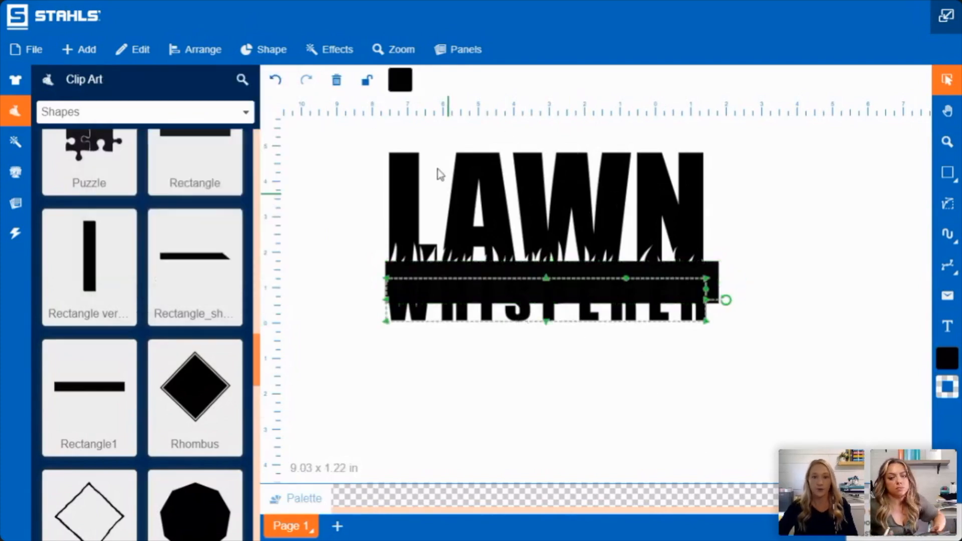
left_click(400, 79)
left_click_drag(85, 152, 61, 145)
left_click(658, 393)
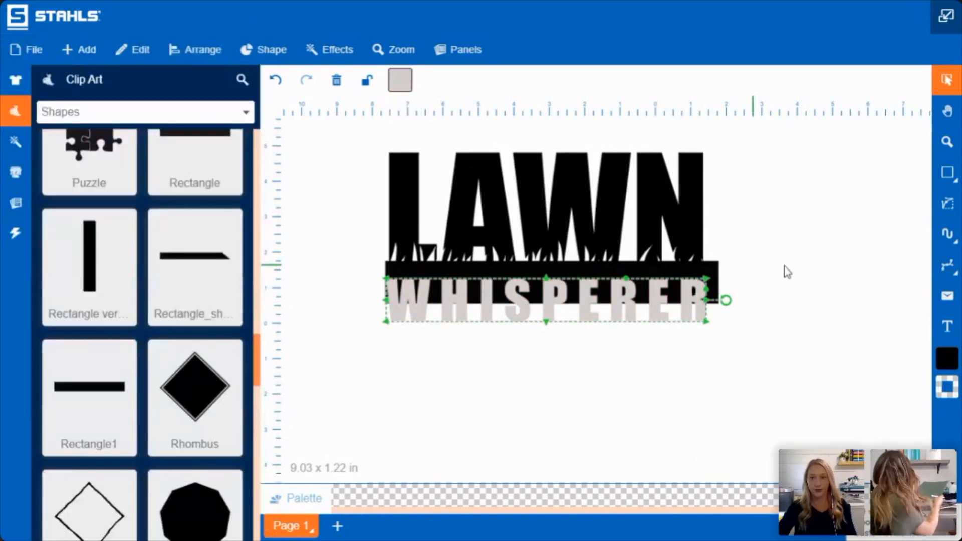
Step: Resize the black rectangle to about 10.03 x 1.45 in and position it evenly behind WHISPERER
left_click(784, 266)
left_click_drag(711, 271, 742, 275)
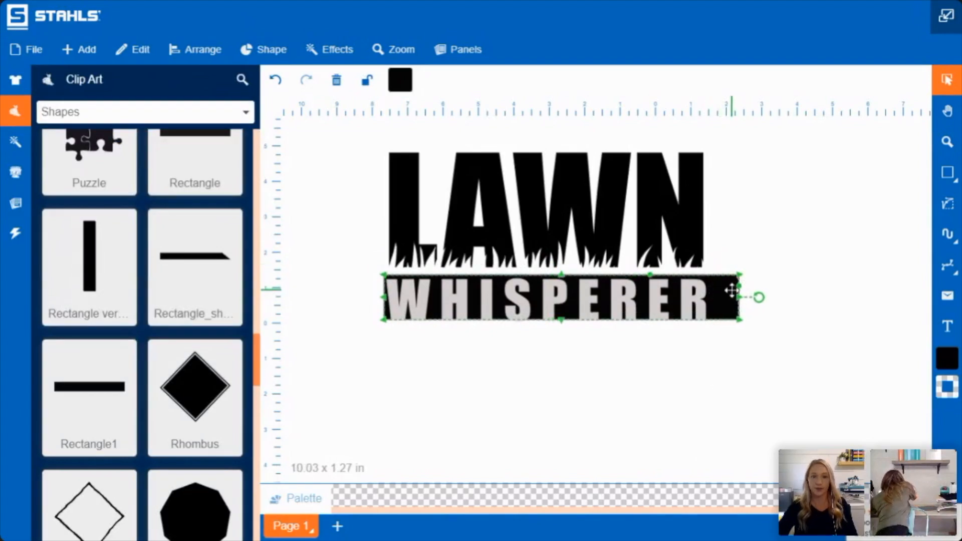
left_click_drag(563, 283, 563, 276)
left_click_drag(723, 296, 710, 302)
Step: Select WHISPERER with its black rectangle and align them to each other's center and middle
left_click_drag(778, 363, 306, 246)
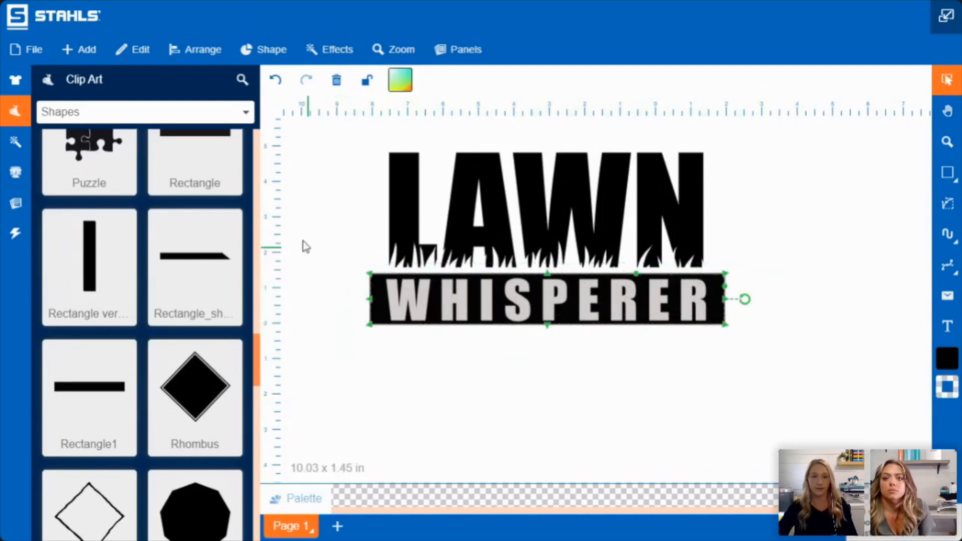
left_click(210, 54)
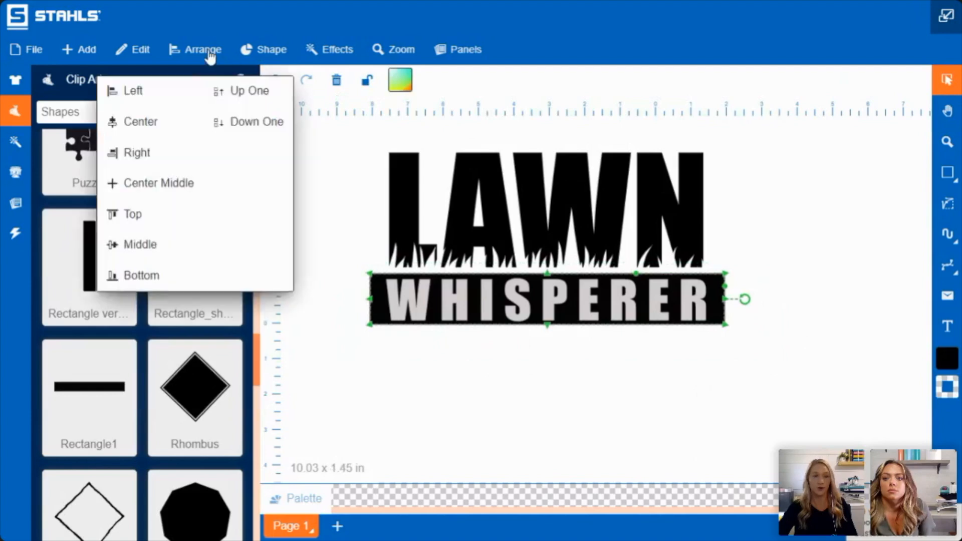
left_click(142, 189)
Step: Scale WHISPERER and its rectangle down together so the bar is about 9.54 x 1.38 in, and reposition them under LAWN
left_click_drag(725, 332, 707, 324)
left_click_drag(629, 314, 648, 312)
left_click(745, 329)
left_click(682, 308)
left_click(707, 304)
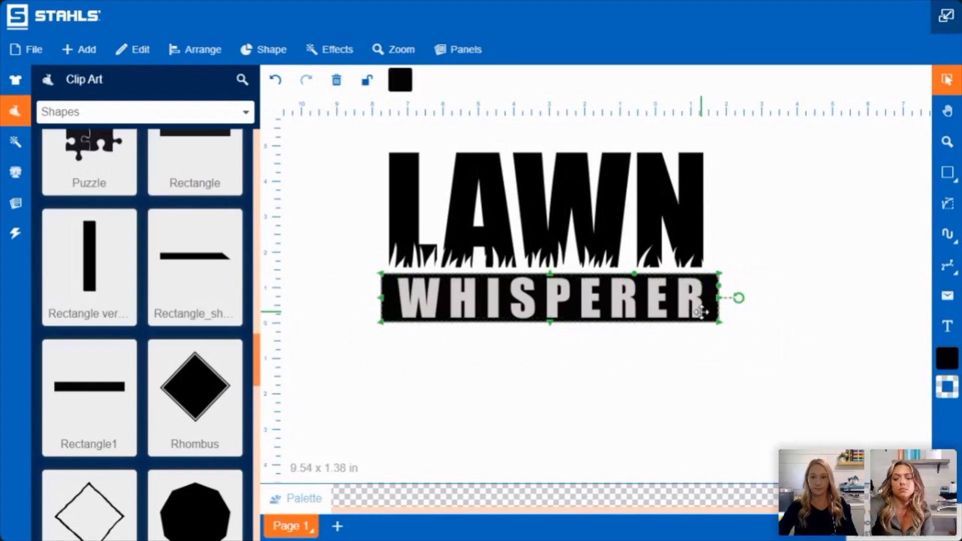
Step: Narrow the black rectangle from both ends to about 9.14 in wide and deselect it
left_click_drag(720, 298, 713, 298)
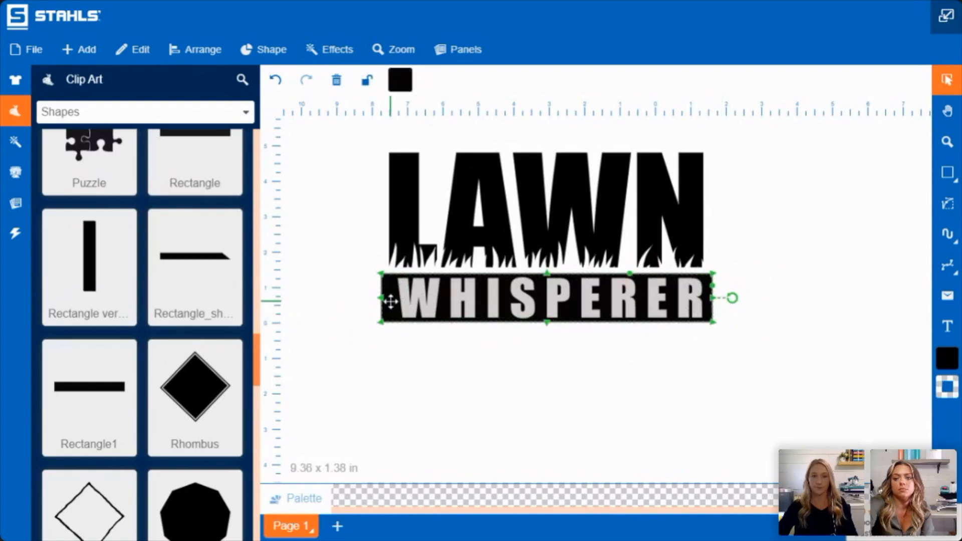
left_click_drag(388, 302, 396, 301)
left_click(630, 329)
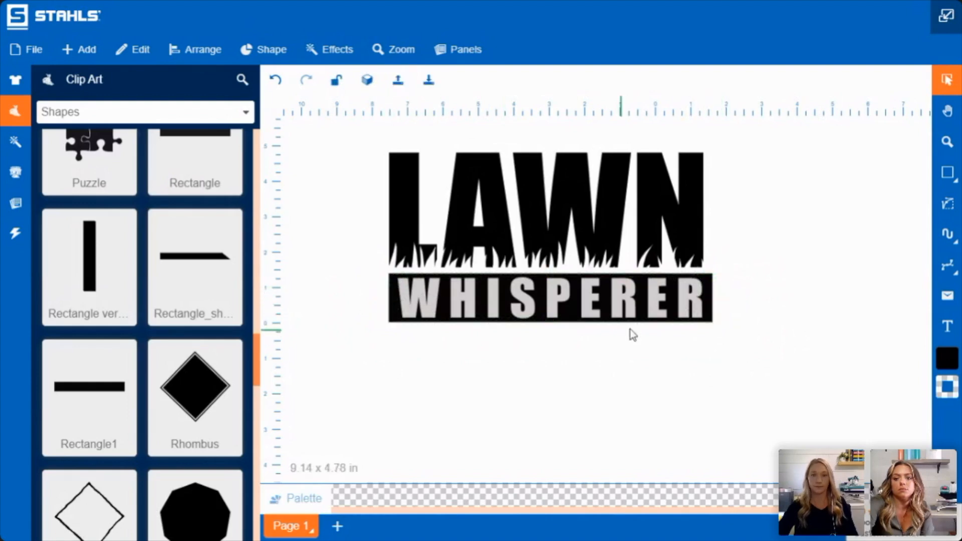
Step: Select the whole design, center-align LAWN with the WHISPERER bar, and deselect
left_click_drag(801, 359, 325, 128)
left_click(175, 52)
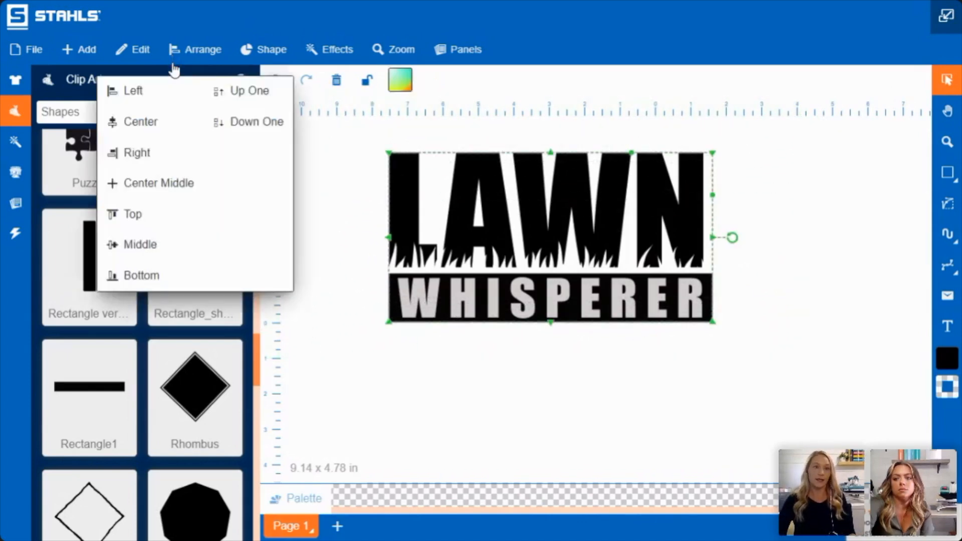
left_click(148, 123)
left_click(805, 259)
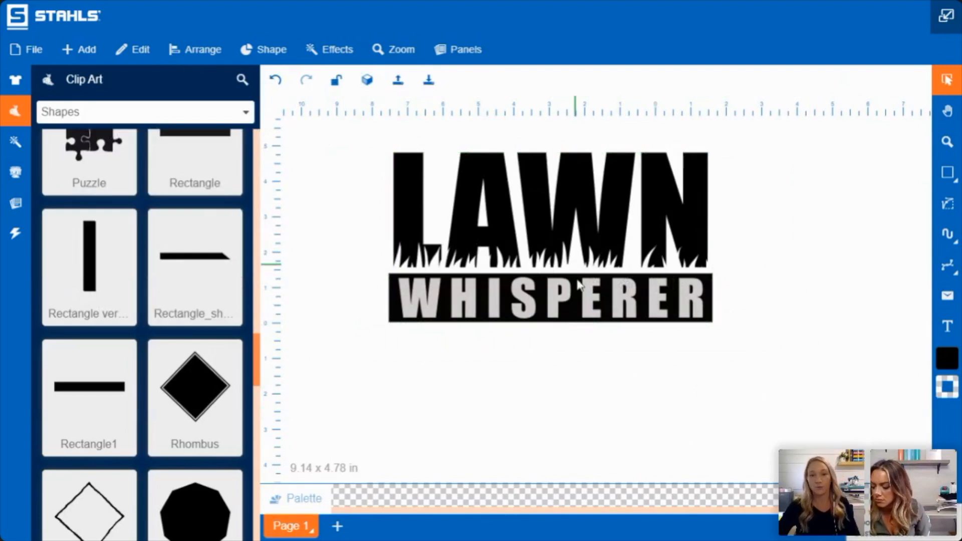
Step: Change the canvas background to a medium taupe gray, hex A59B9B, behind the LAWN WHISPERER design
left_click(566, 296)
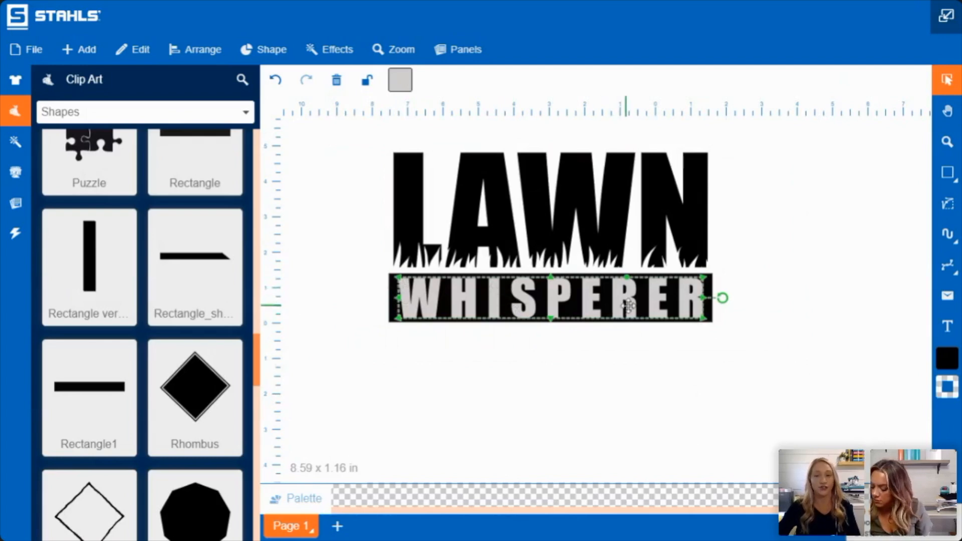
left_click(730, 356)
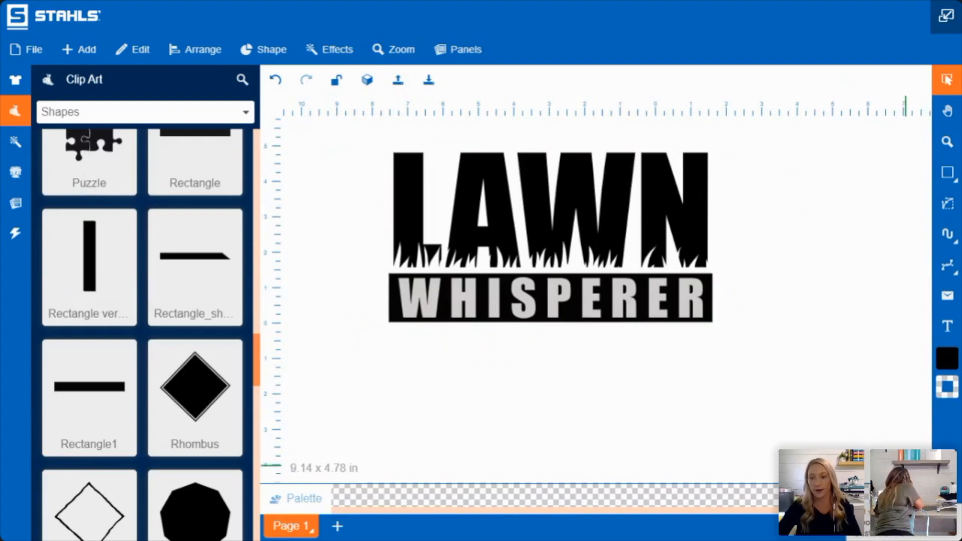
left_click(920, 496)
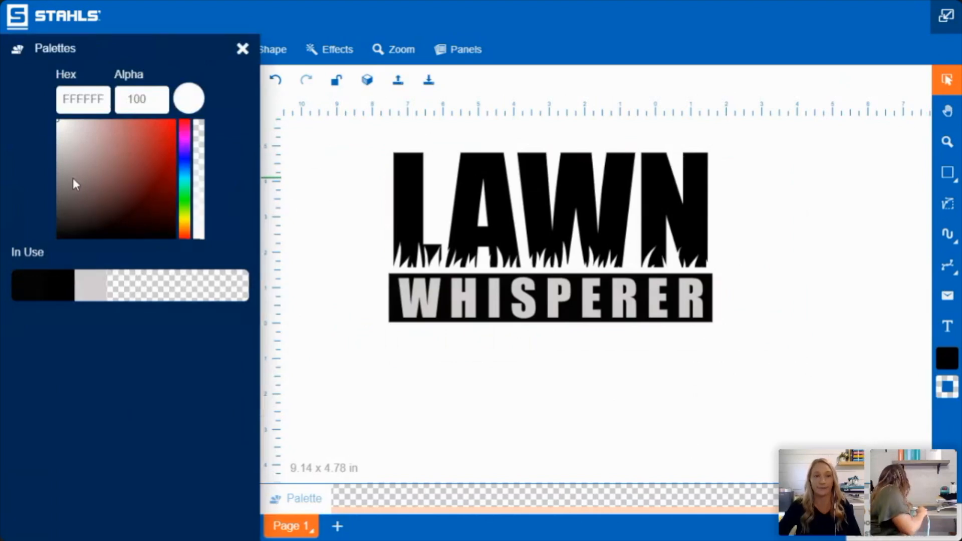
left_click_drag(70, 183, 64, 167)
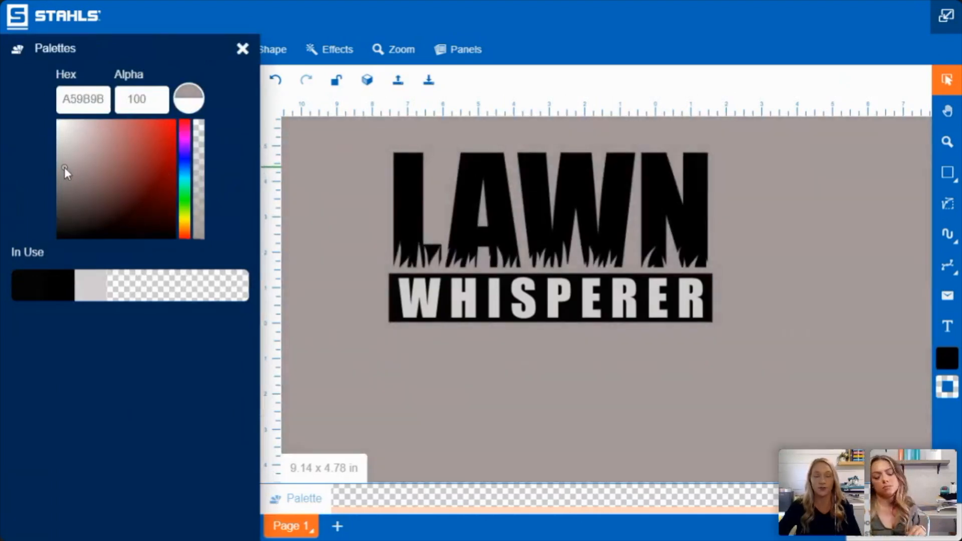
left_click(649, 351)
Step: Slice the WHISPERER lettering out of its black bar and delete the leftover light gray letters
left_click_drag(776, 363, 373, 262)
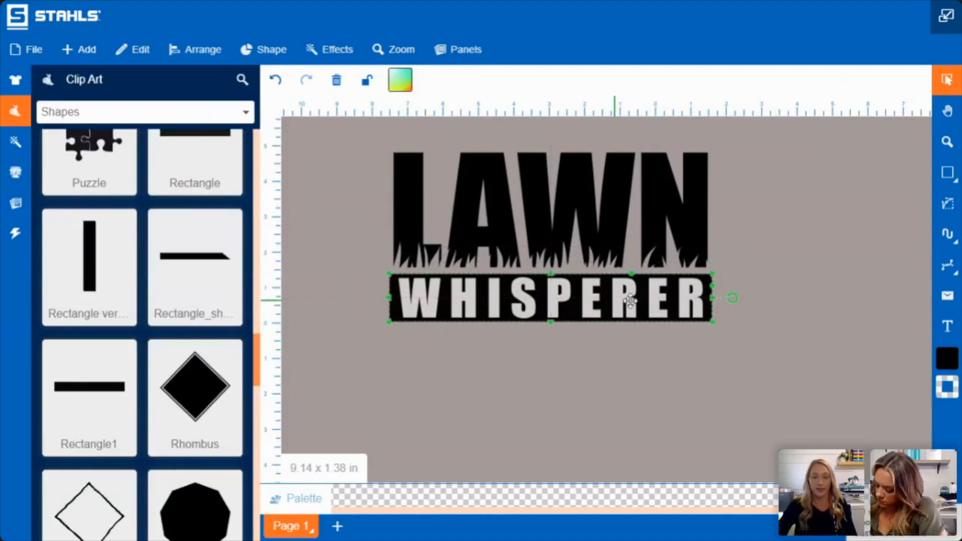
left_click(813, 298)
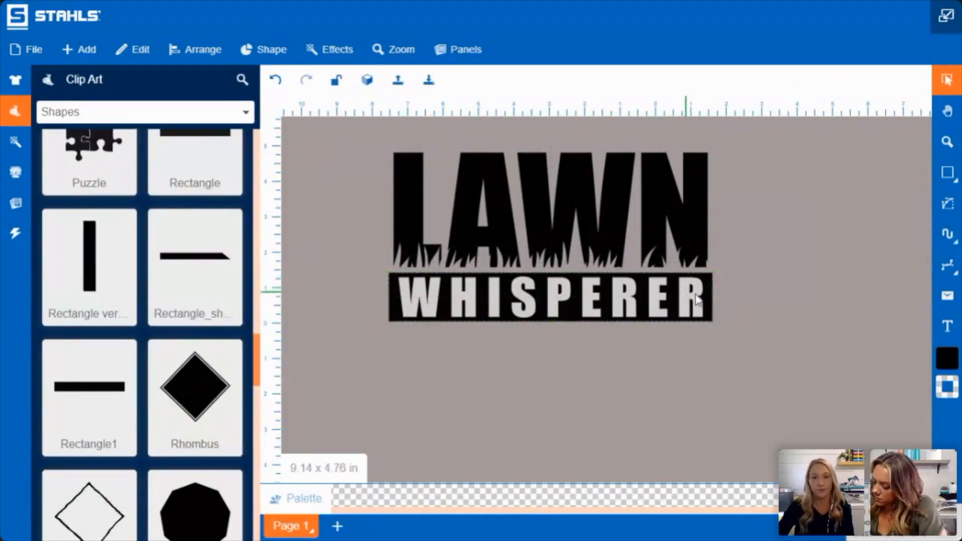
left_click_drag(820, 370, 329, 264)
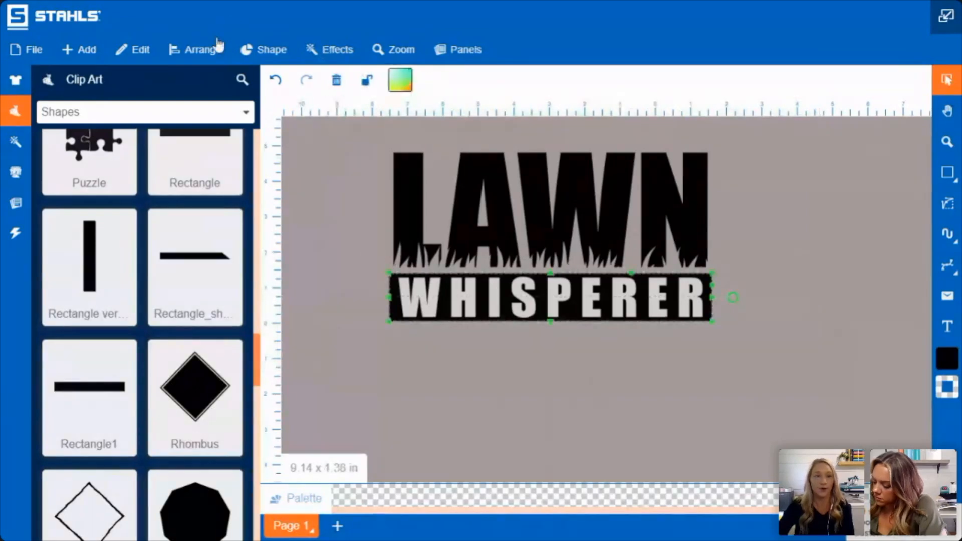
left_click(250, 52)
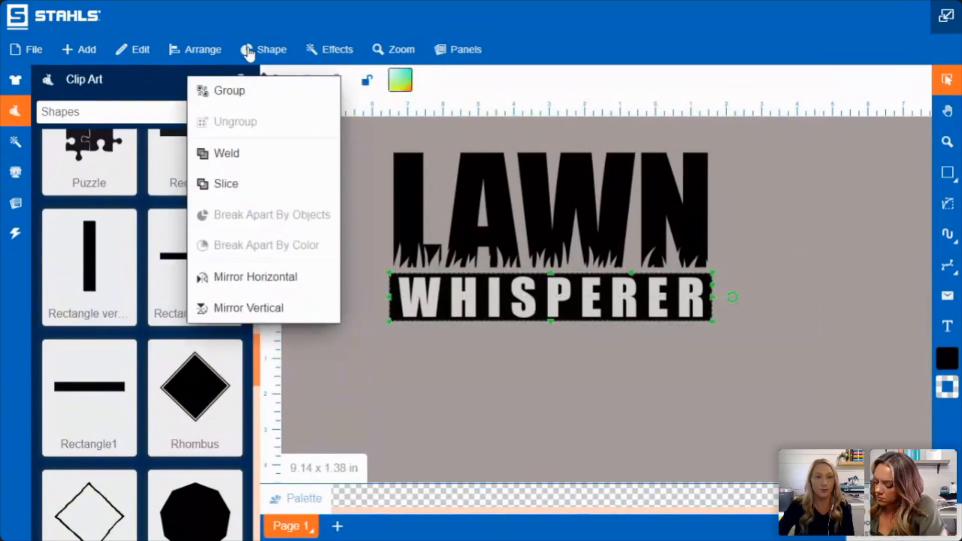
left_click(234, 187)
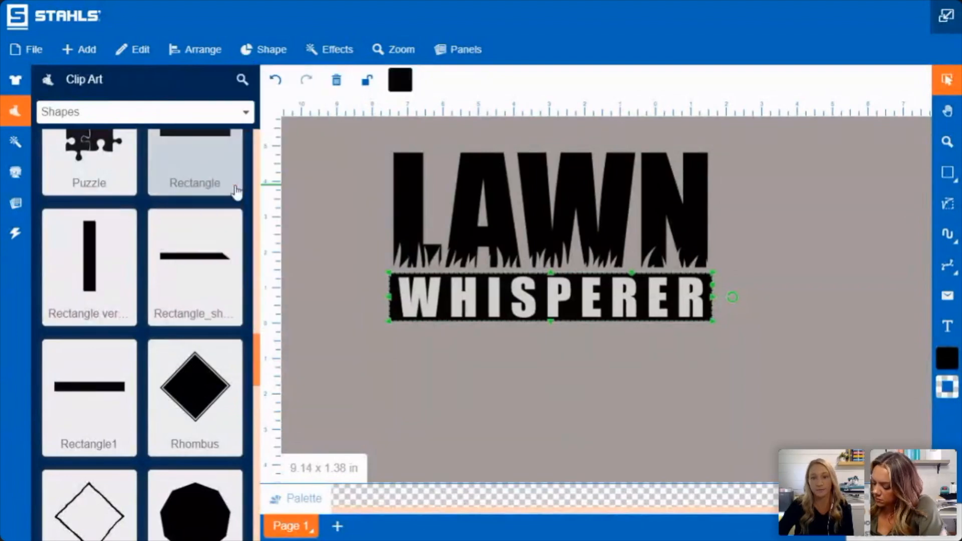
left_click(663, 386)
left_click(624, 303)
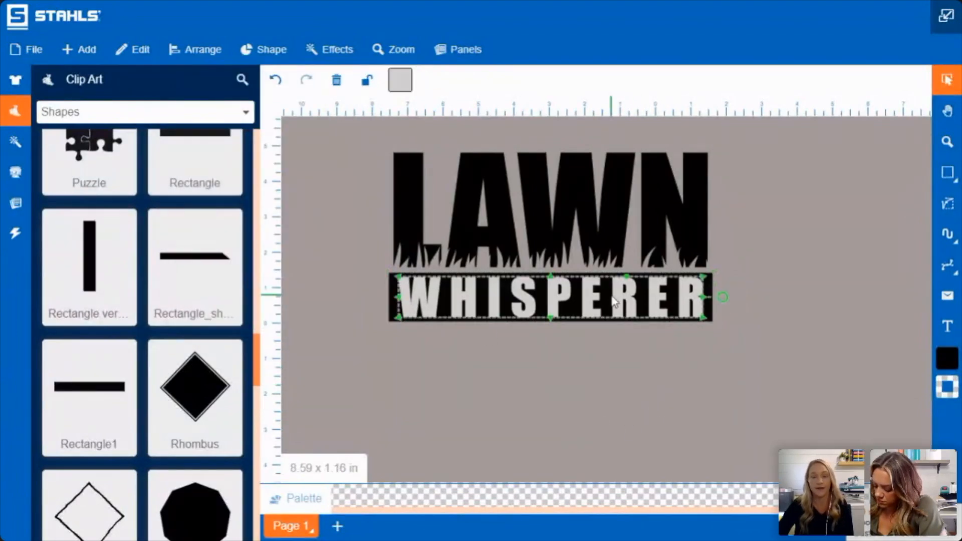
key("Delete")
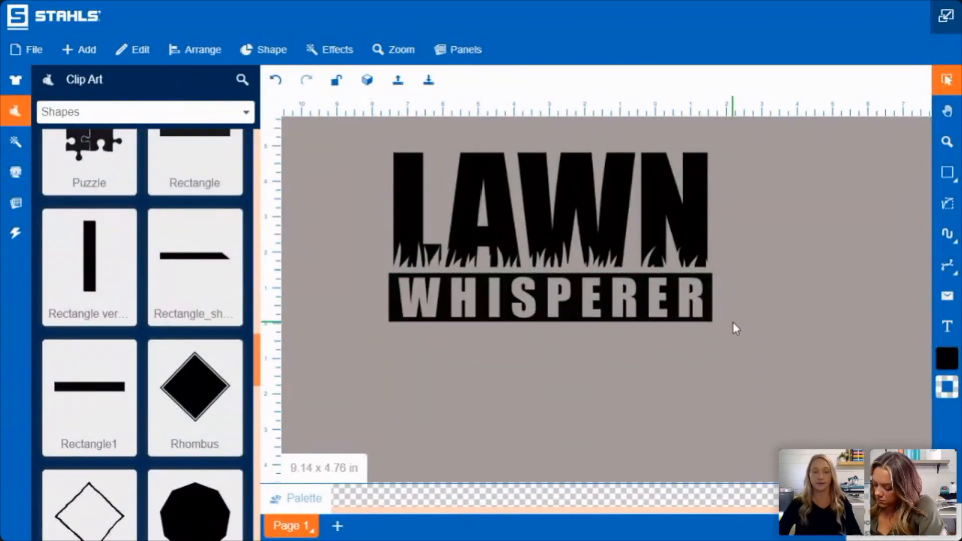
Step: Select the entire LAWN WHISPERER design, move it nearer the middle of the canvas, and deselect it
left_click_drag(812, 365, 376, 133)
left_click_drag(509, 221, 638, 257)
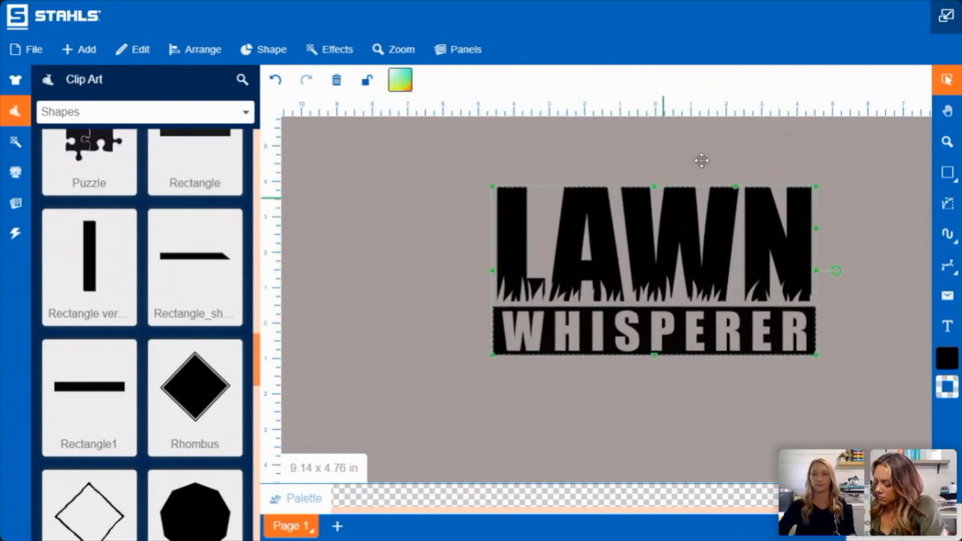
left_click(756, 146)
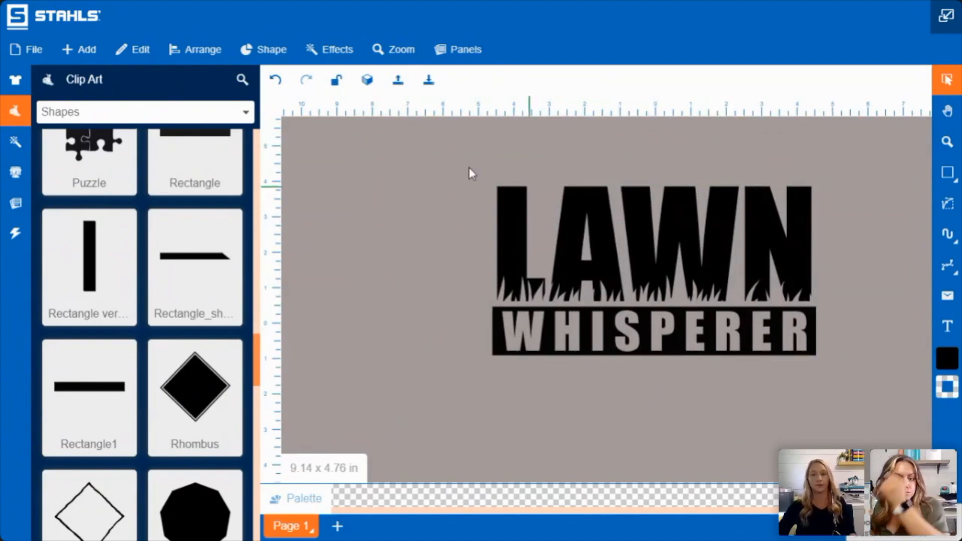
Step: Enlarge LAWN slightly to match the bar's width, making the whole design about 9.2 x 4.84 in, and deselect it
left_click(640, 242)
left_click_drag(817, 195, 823, 194)
left_click(840, 150)
left_click(671, 224)
left_click(753, 168)
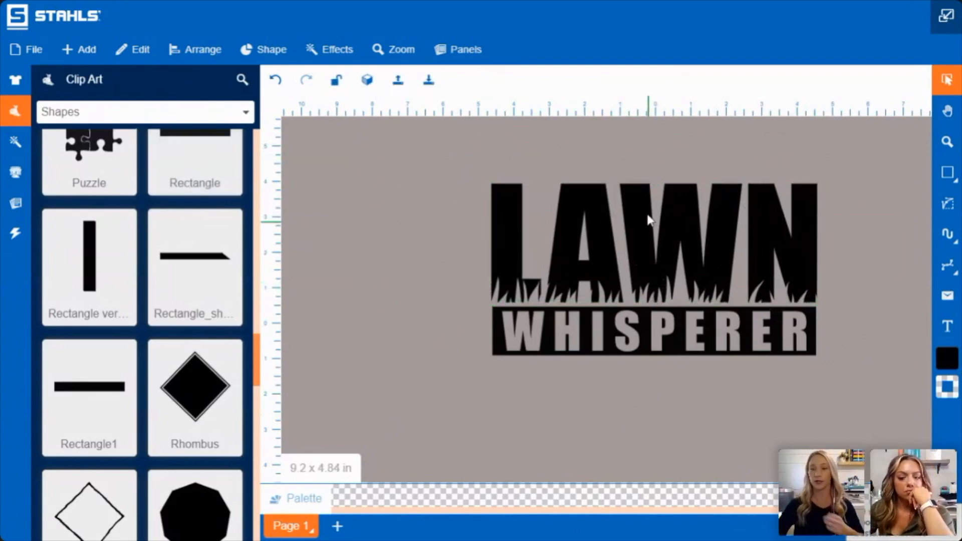
Step: Lighten the canvas background to a pale gray
left_click(958, 142)
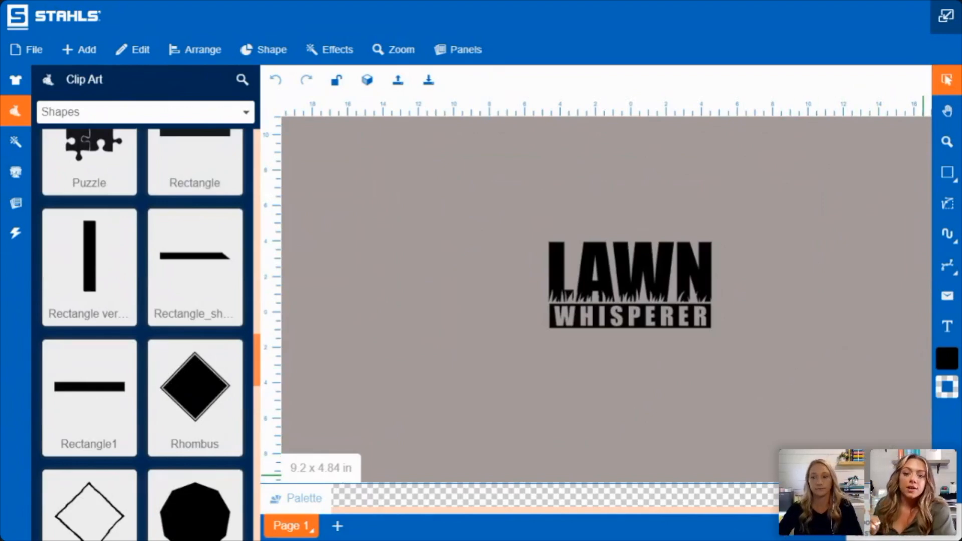
left_click(298, 498)
left_click_drag(60, 161, 58, 134)
left_click(394, 161)
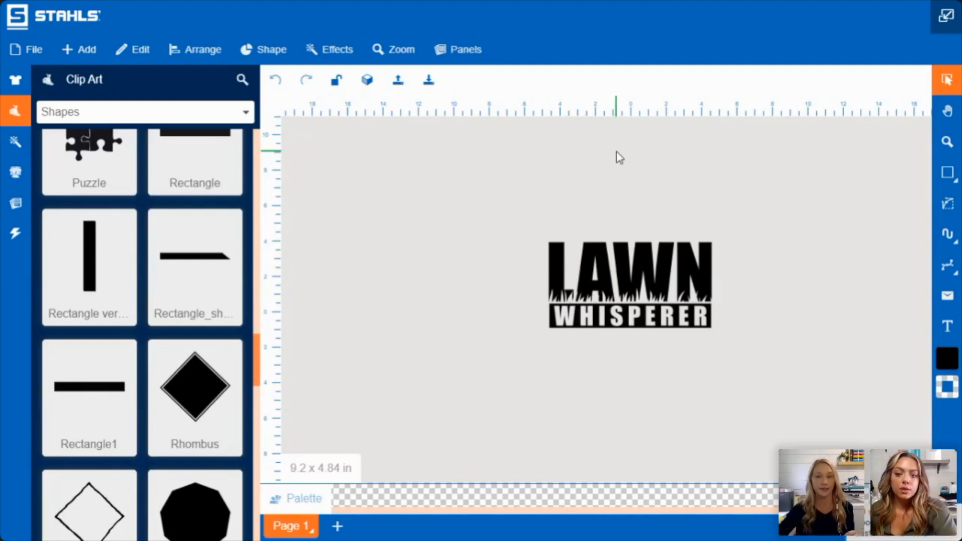
left_click(31, 50)
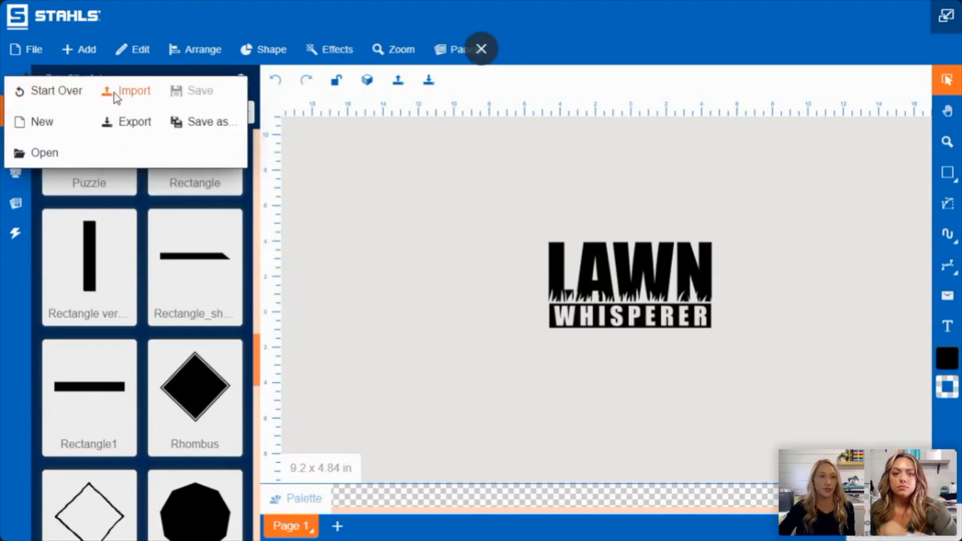
left_click(133, 93)
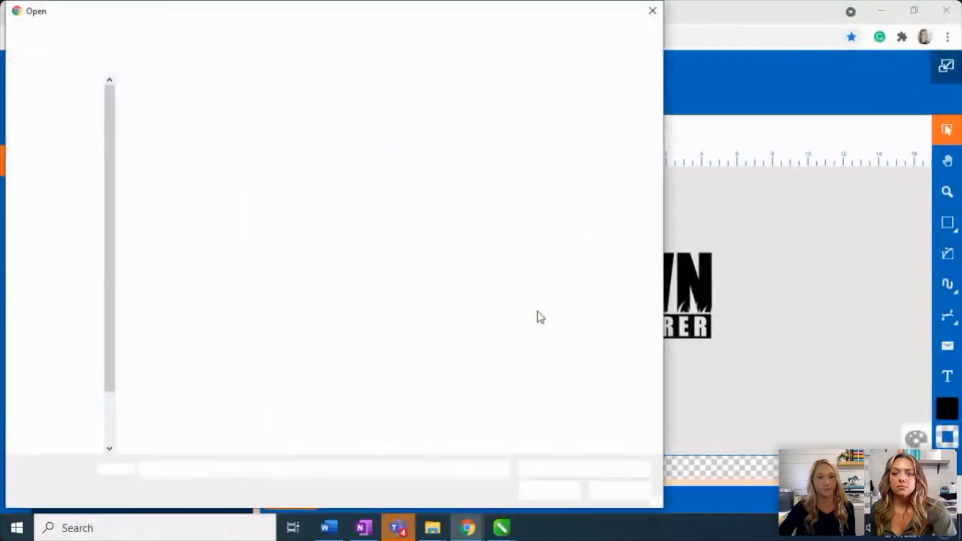
double_click(185, 226)
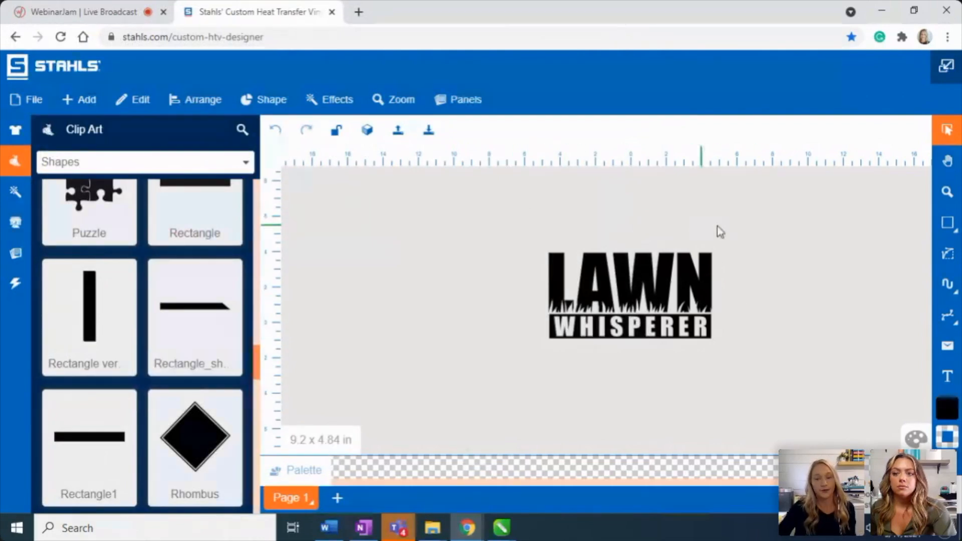
Step: Import the "ribbon ball" picture as a non-background image and move it beside the LAWN WHISPERER design
left_click(38, 102)
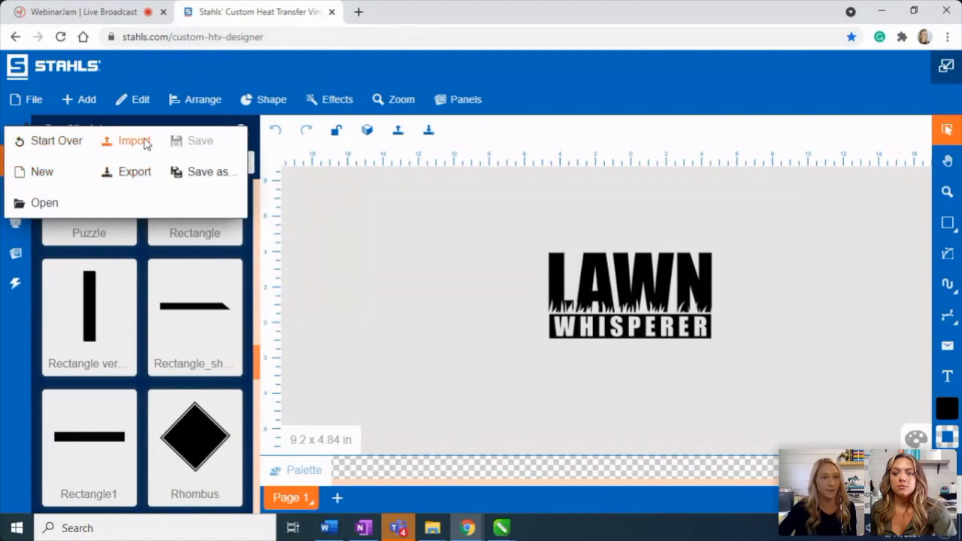
left_click(128, 142)
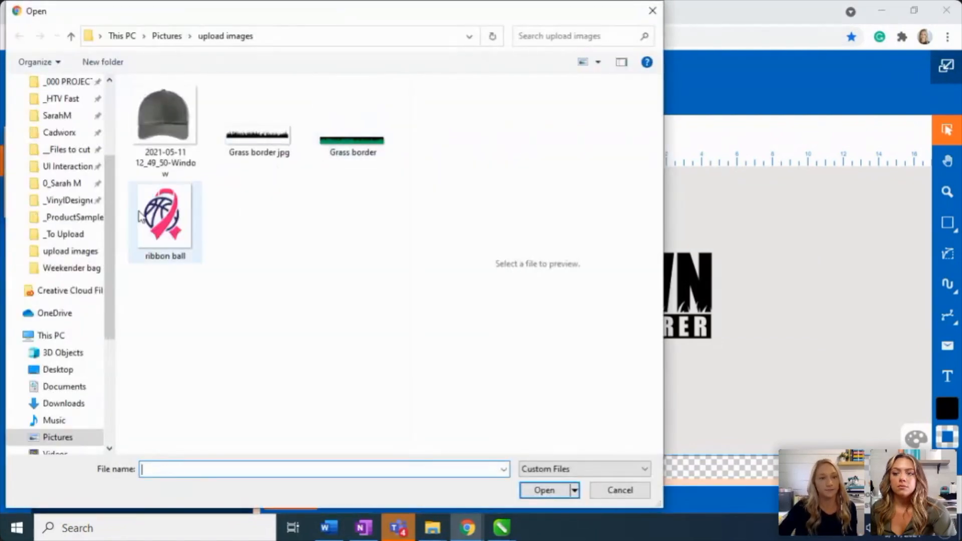
left_click(159, 213)
left_click(545, 491)
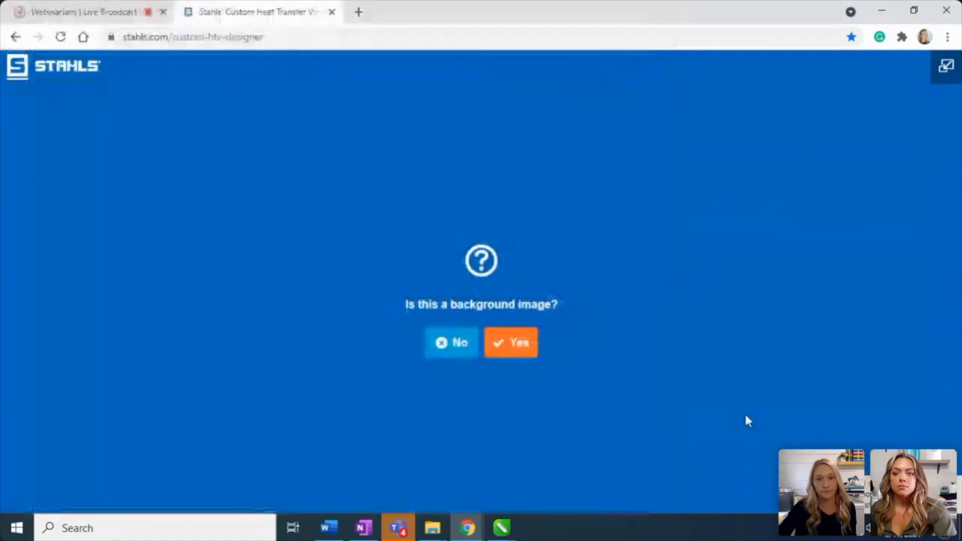
left_click(446, 341)
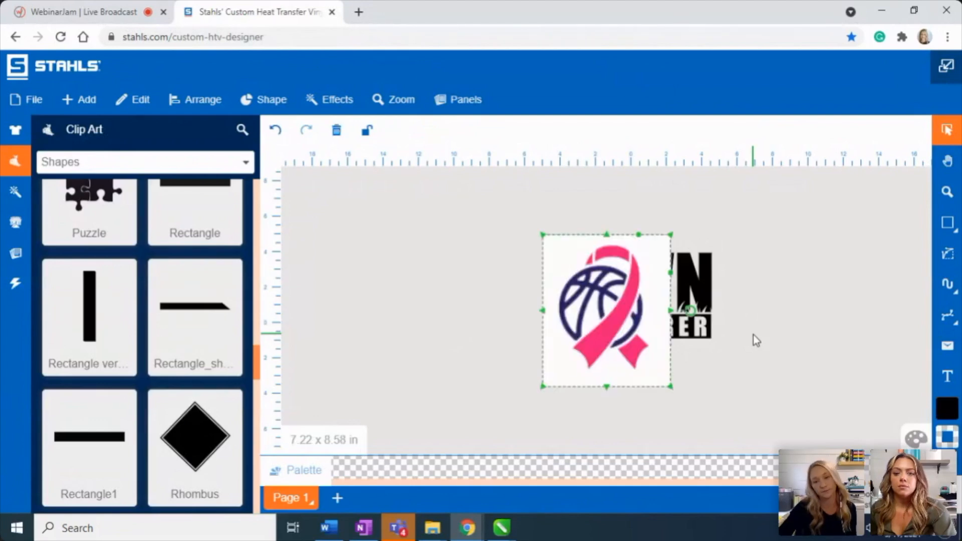
left_click_drag(540, 330, 457, 326)
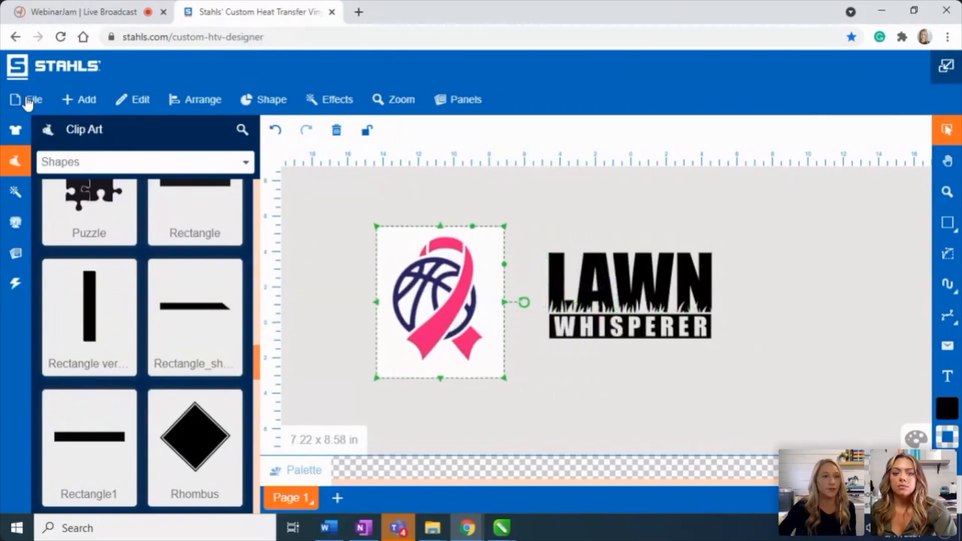
Step: Vectorize the ribbon ball image with white as the background color and pink and navy as foreground colors
left_click(146, 100)
left_click(87, 233)
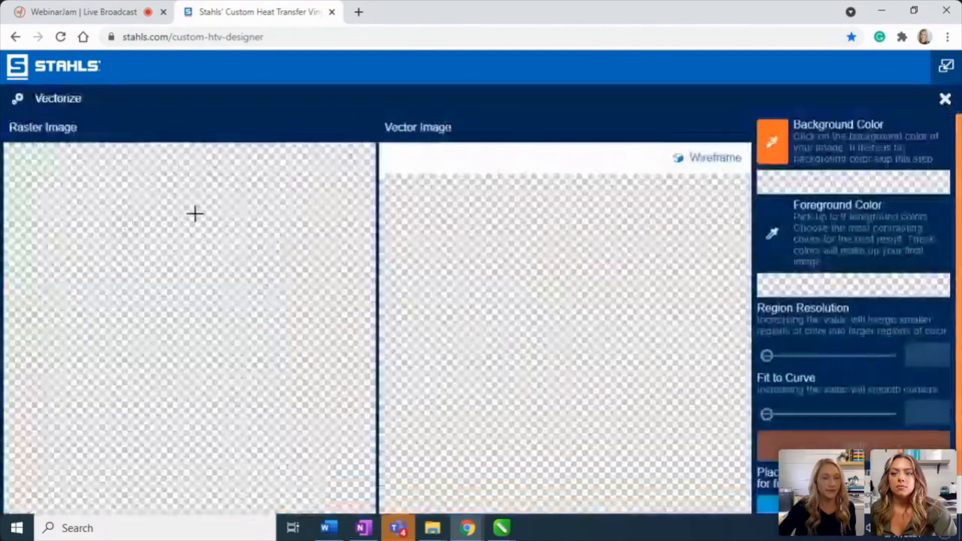
left_click(301, 169)
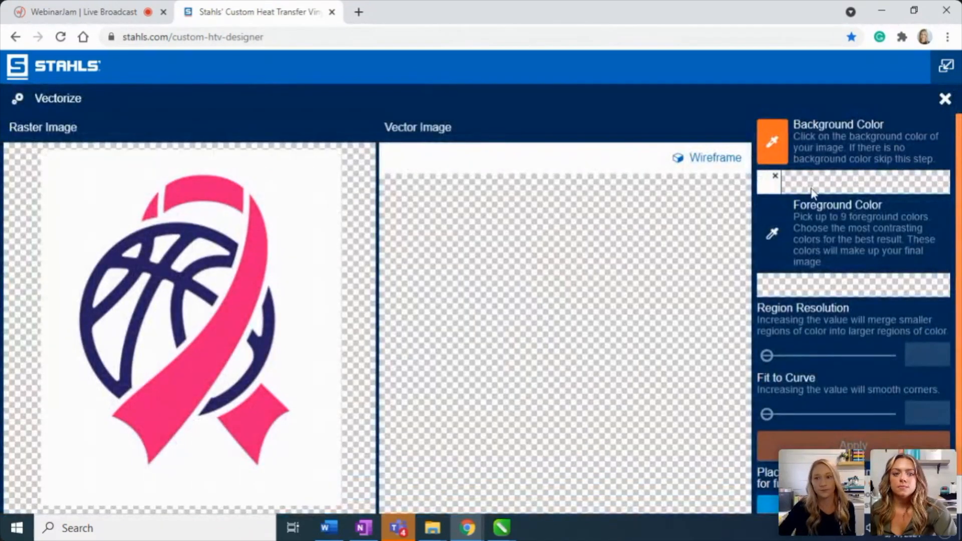
left_click(244, 276)
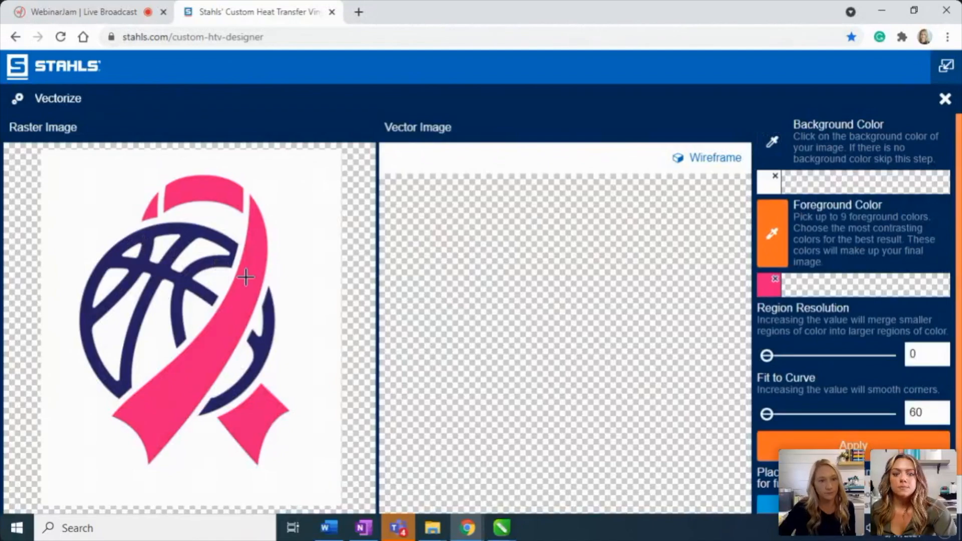
left_click(213, 264)
left_click(863, 445)
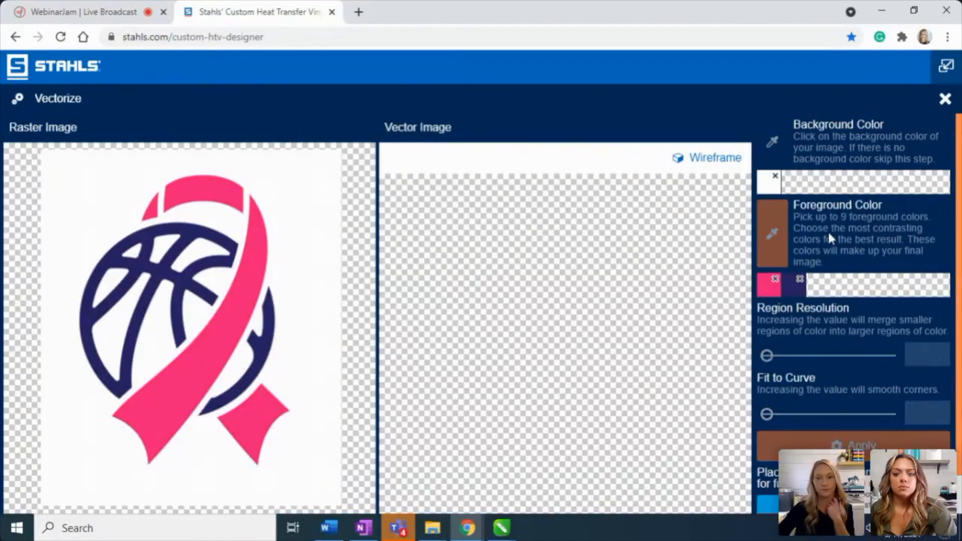
Step: Set Region Resolution to 2, apply the vectorization with Fit to Curve at 91, and raise Fit to Curve to 116
scroll(838, 218, "down", 1)
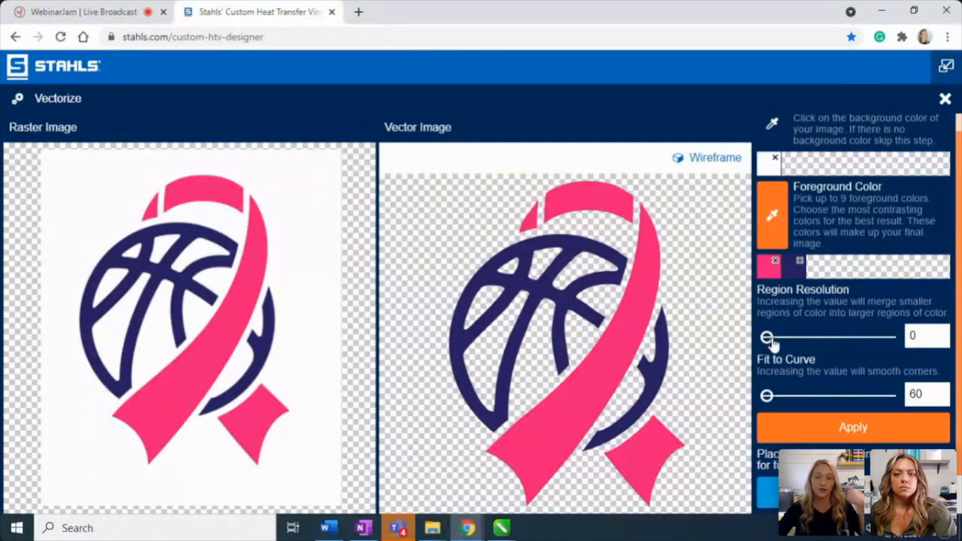
left_click_drag(774, 343, 783, 339)
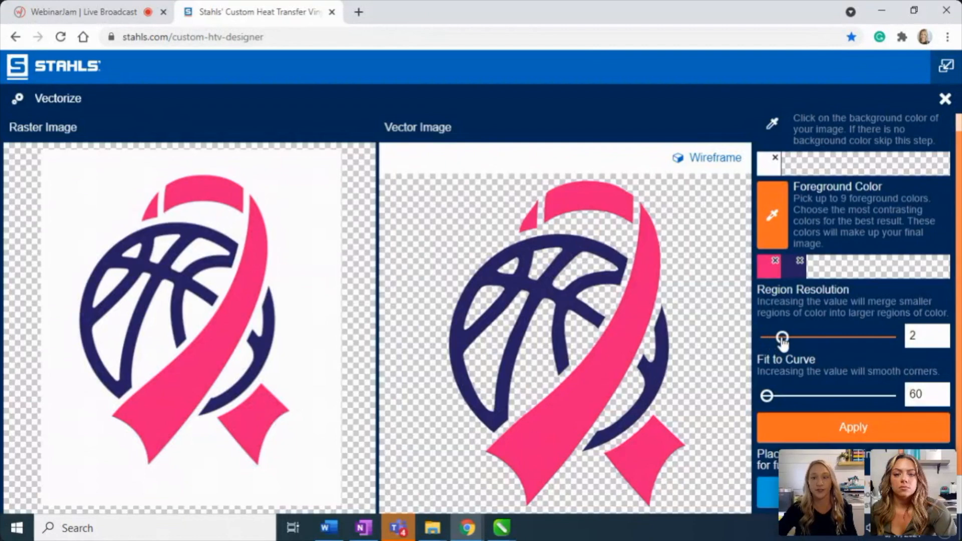
left_click_drag(767, 396, 787, 396)
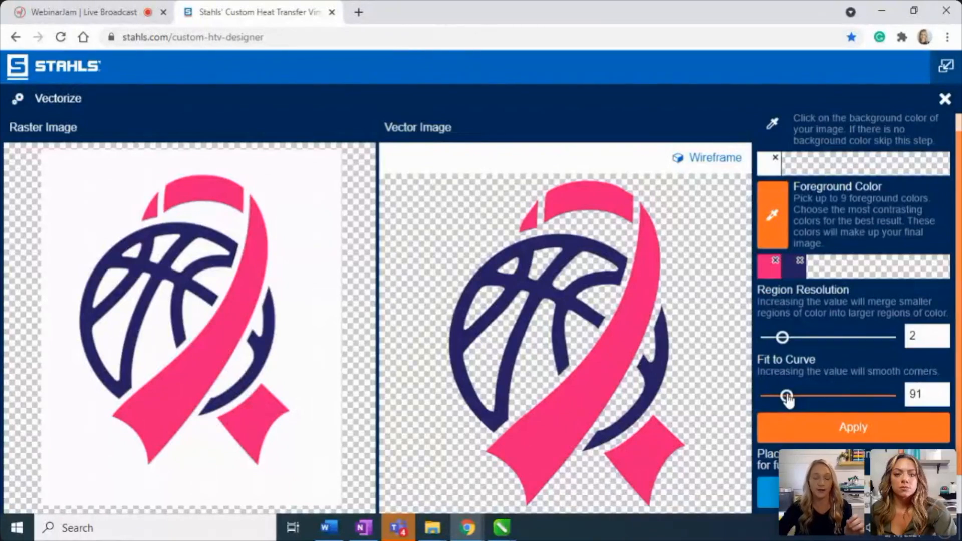
left_click(880, 425)
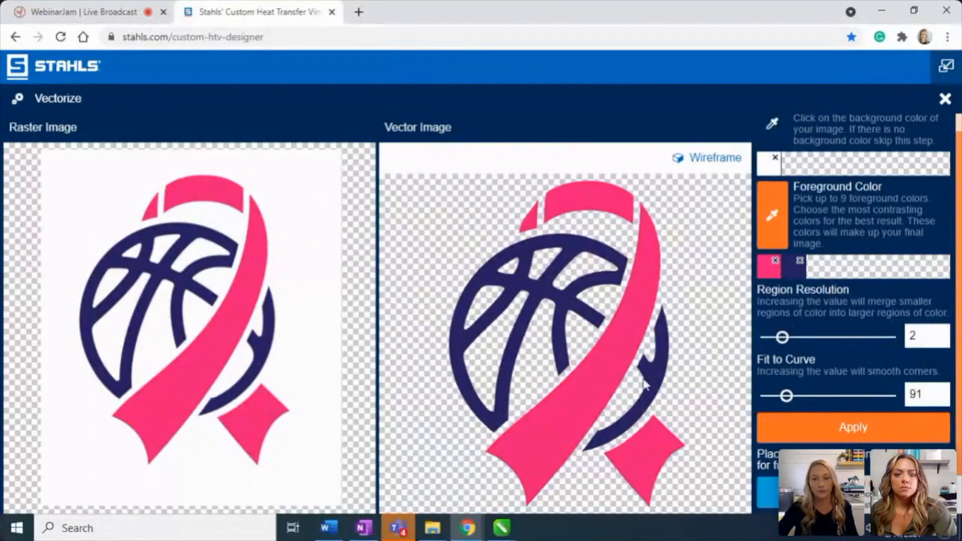
left_click_drag(787, 396, 803, 396)
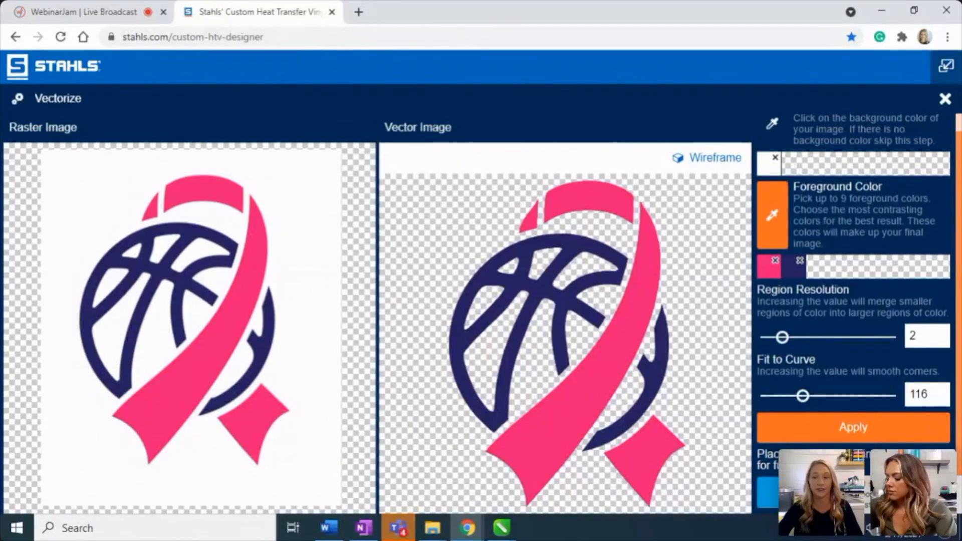
Step: Close the Vectorize tool without placing the result and delete the ribbon ball image from the canvas
left_click(945, 100)
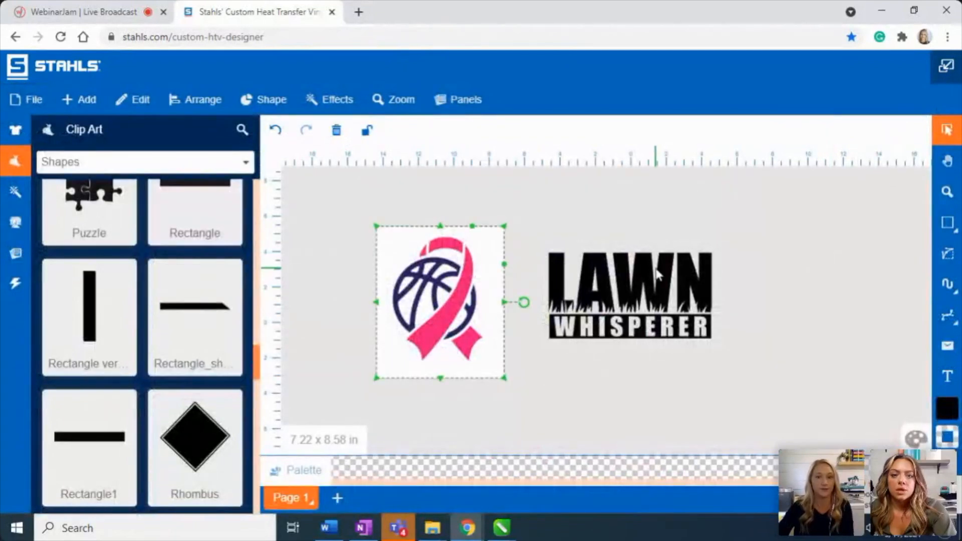
key("Delete")
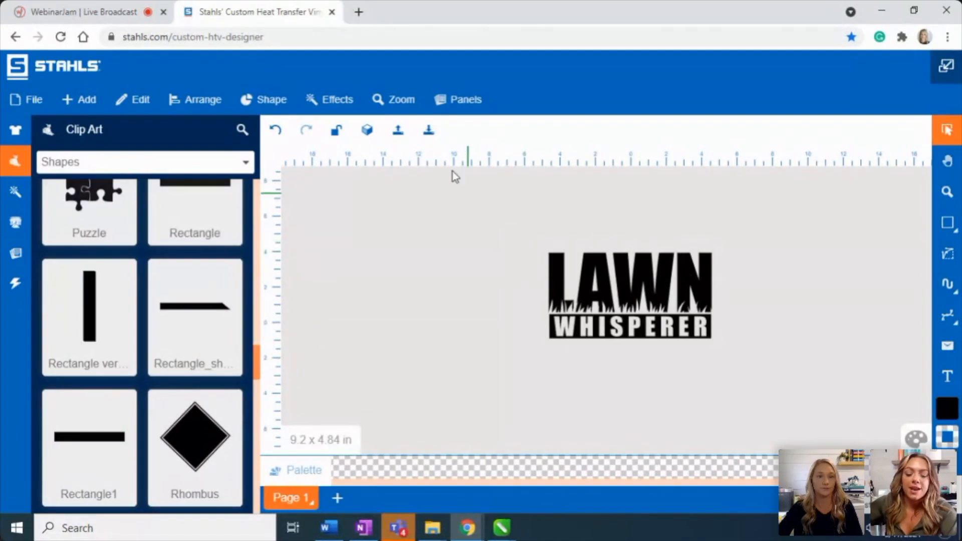
Step: Open a new browser tab
left_click(358, 12)
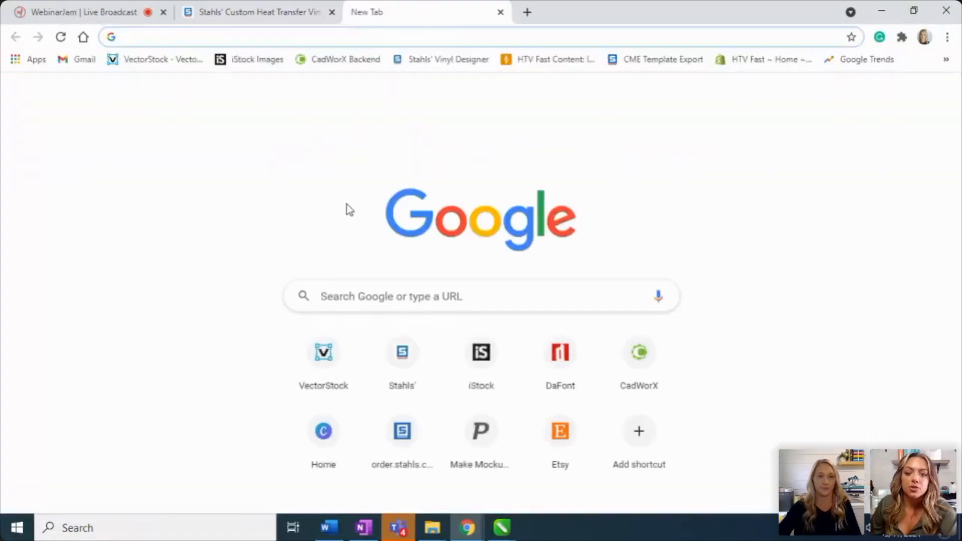
Step: Search Google Images for "clipart" and limit the results to Large size
left_click(463, 293)
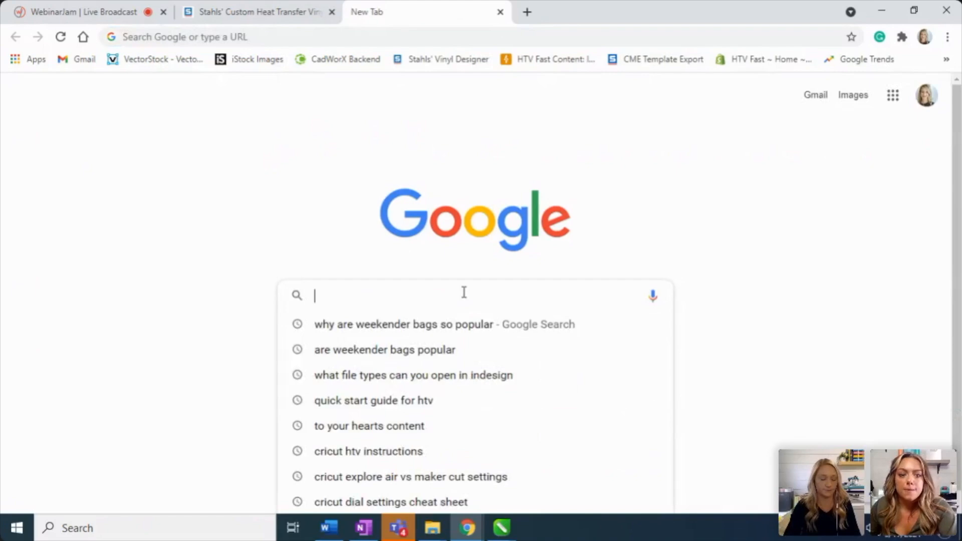
type("CLIPART")
key("Return")
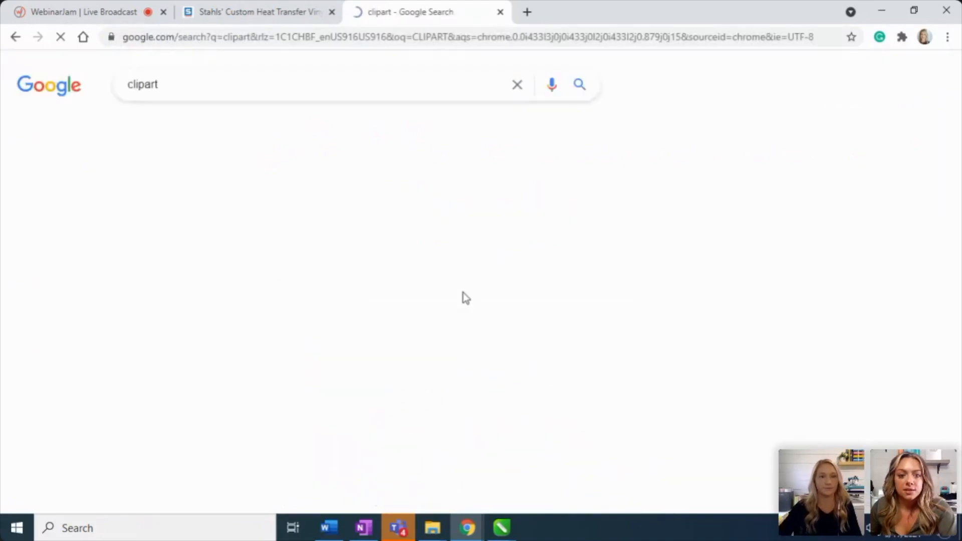
left_click(209, 133)
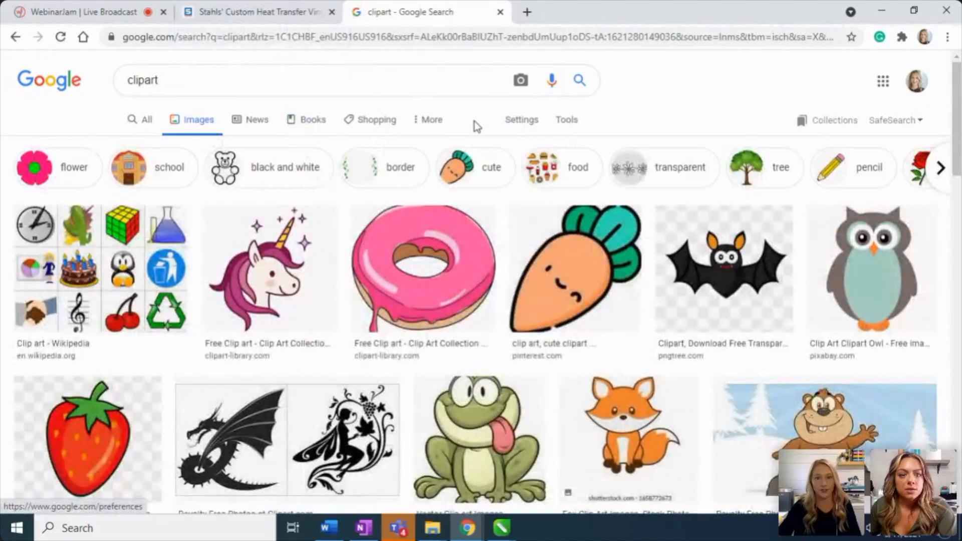
left_click(567, 120)
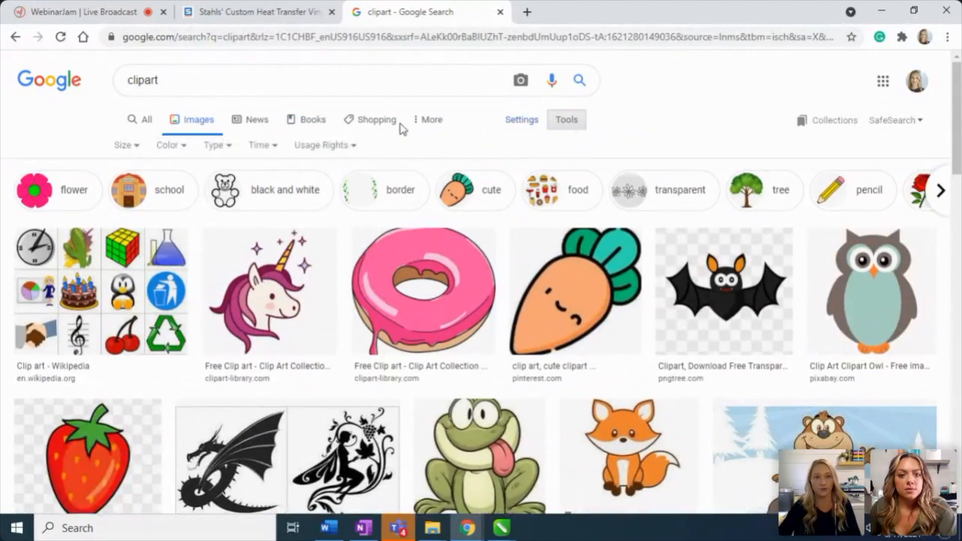
left_click(136, 147)
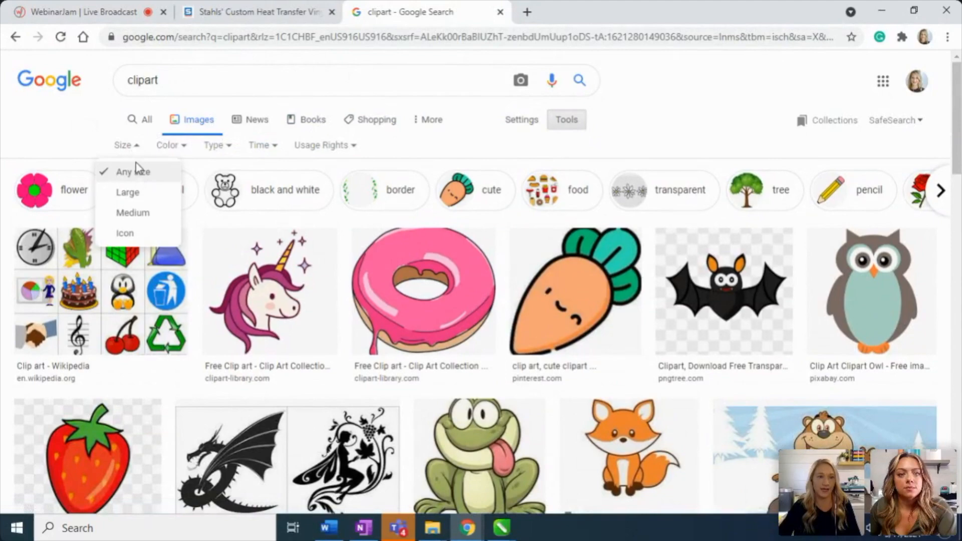
left_click(128, 197)
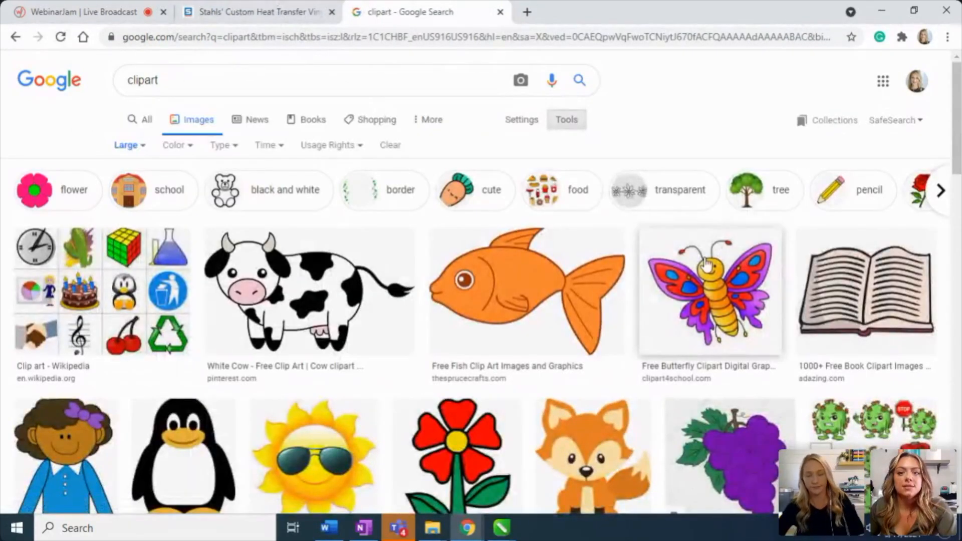
Step: Extend the image search to "clipart icon"
left_click(415, 79)
type("icon")
key("Return")
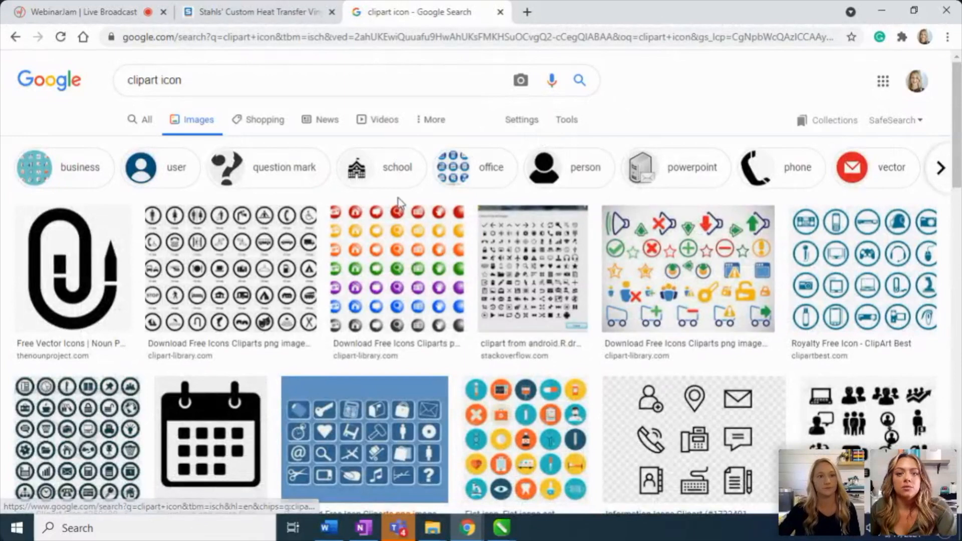
Step: Narrow the image search to "clipart icon football" and look through the resulting pictures
left_click(197, 84)
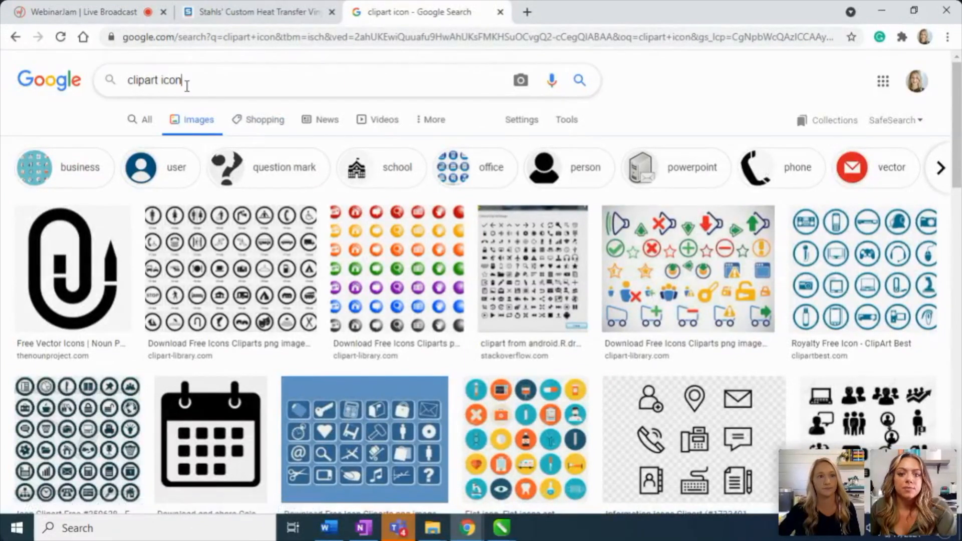
double_click(170, 81)
key("Right")
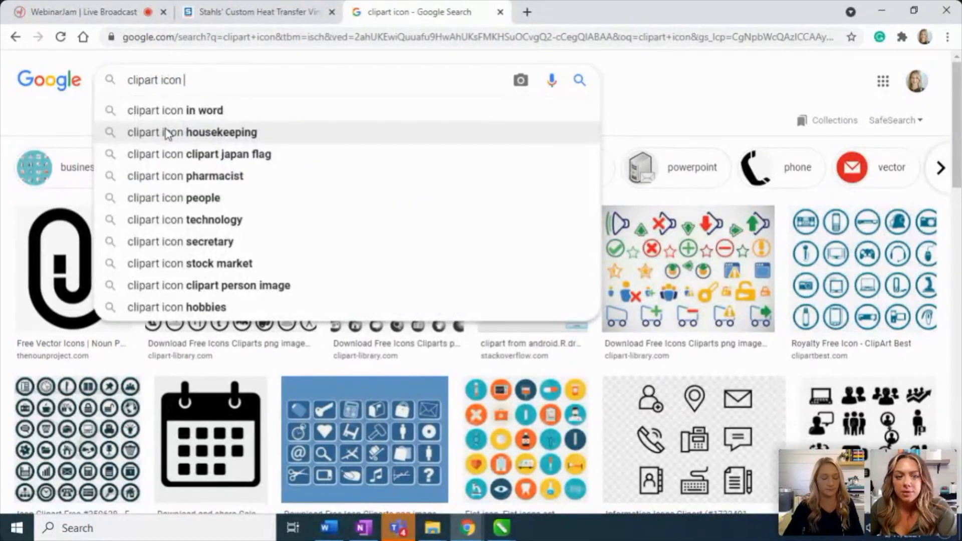
type("football")
key("Return")
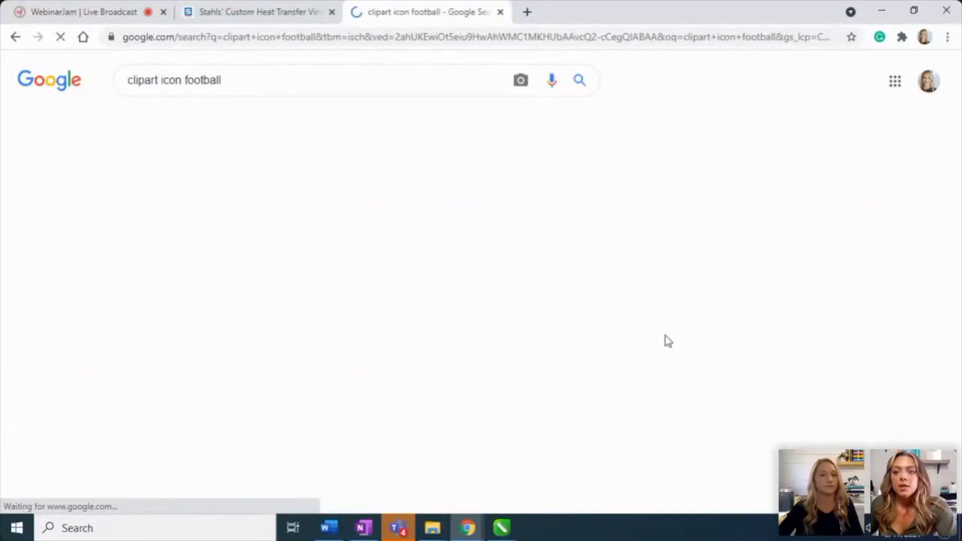
scroll(754, 226, "down", 2)
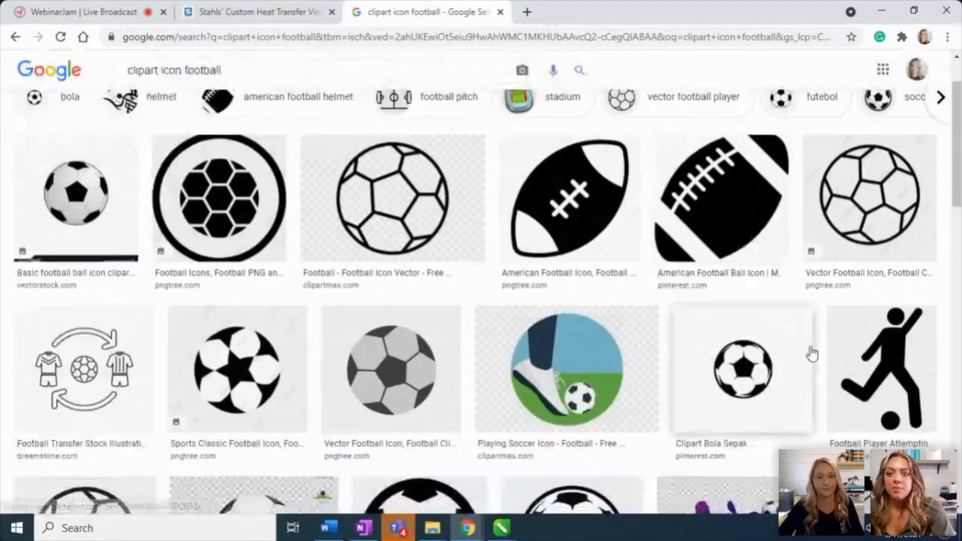
scroll(742, 371, "up", 2)
Step: Switch to the Stahls' designer and move the whole LAWN WHISPERER design toward the upper right of the canvas
left_click(206, 11)
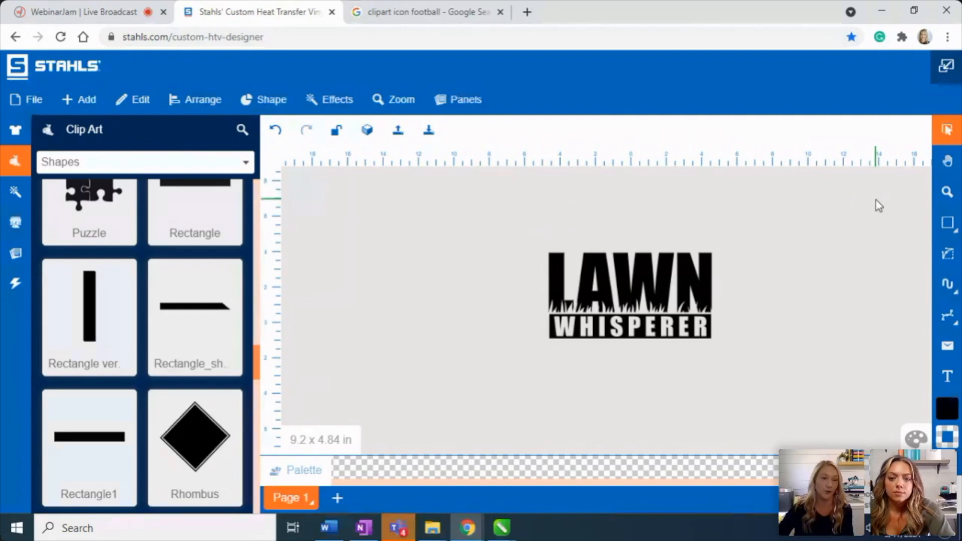
left_click_drag(777, 357, 512, 215)
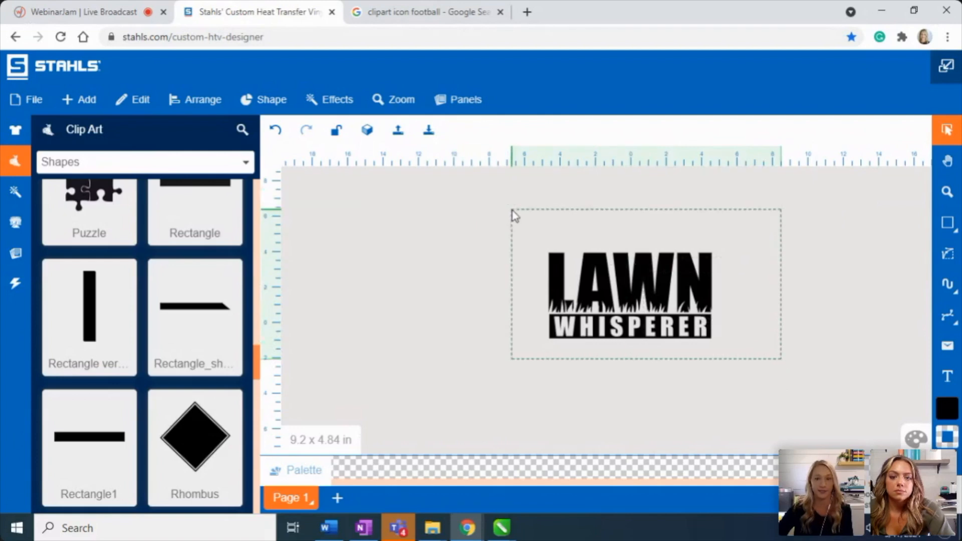
left_click(647, 200)
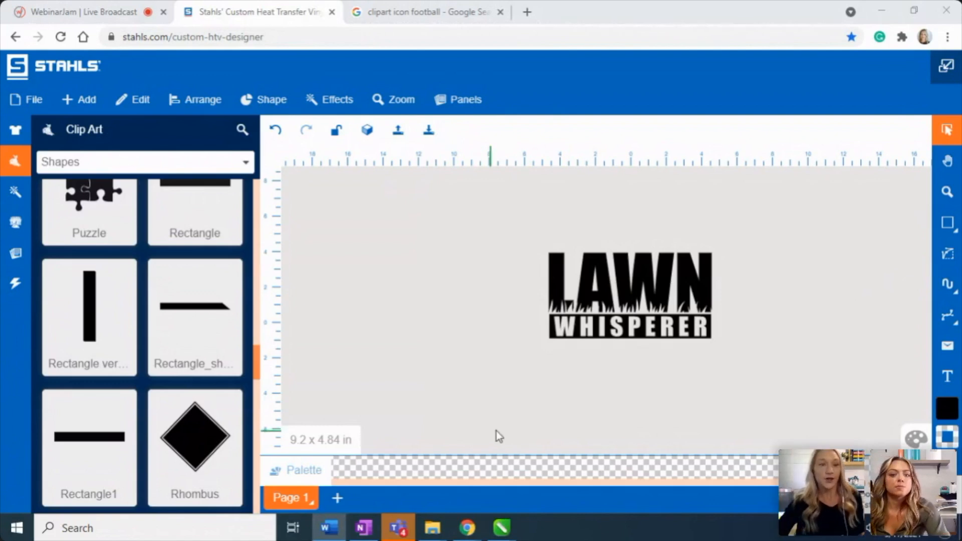
left_click(528, 212)
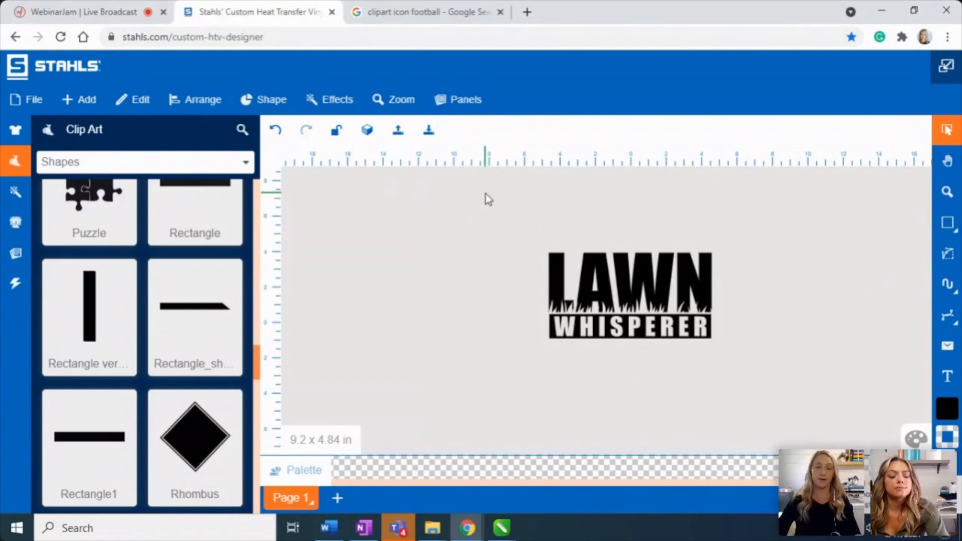
left_click_drag(486, 194, 775, 379)
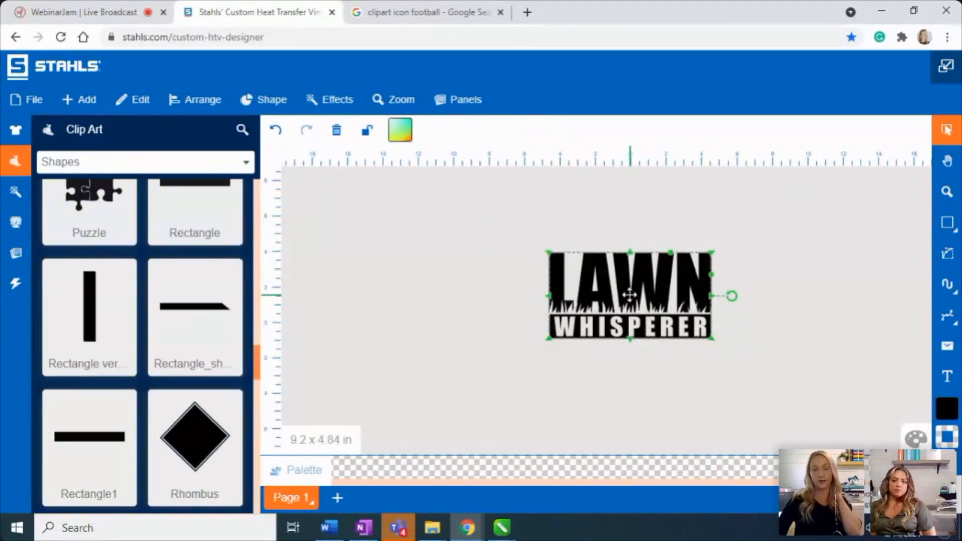
left_click_drag(646, 299, 735, 261)
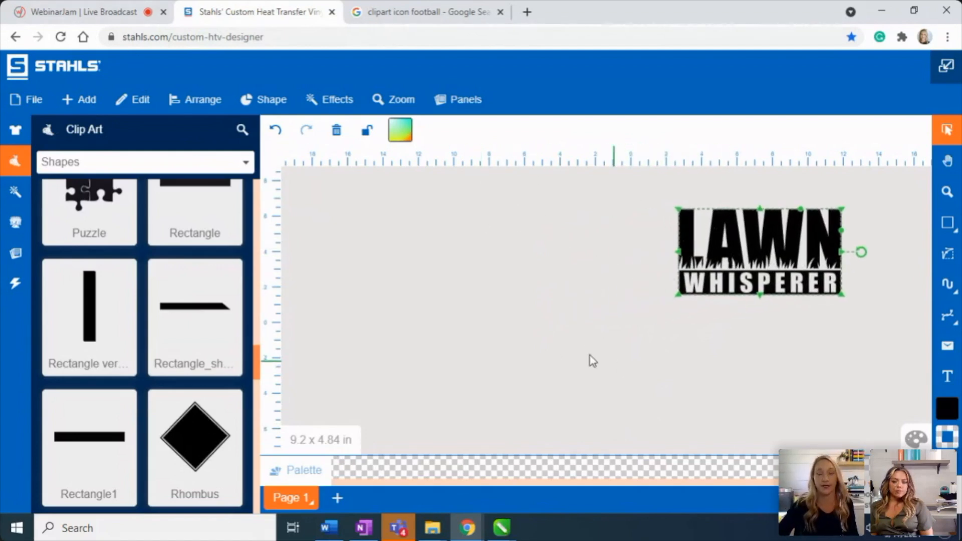
left_click(466, 301)
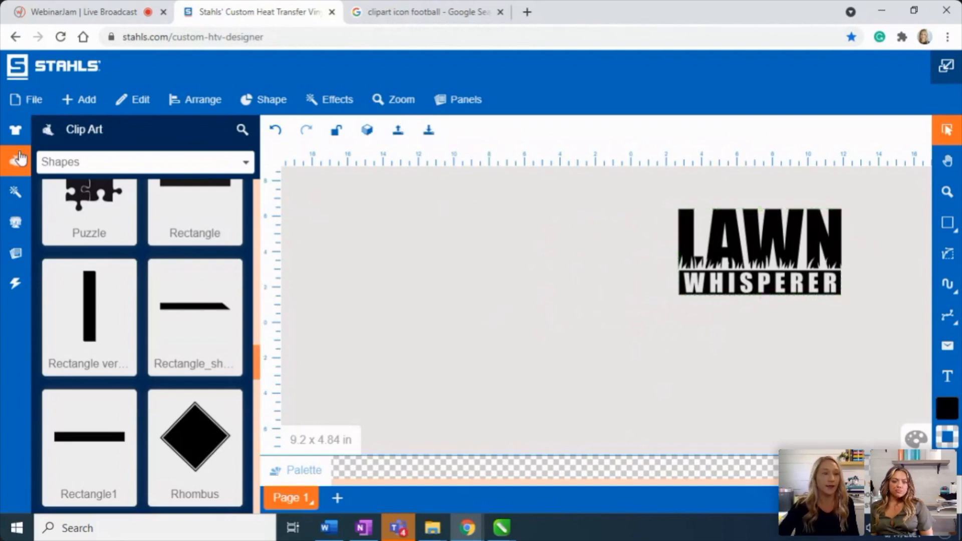
Step: Show the Family category of design templates and expand the designer to full screen
left_click(74, 100)
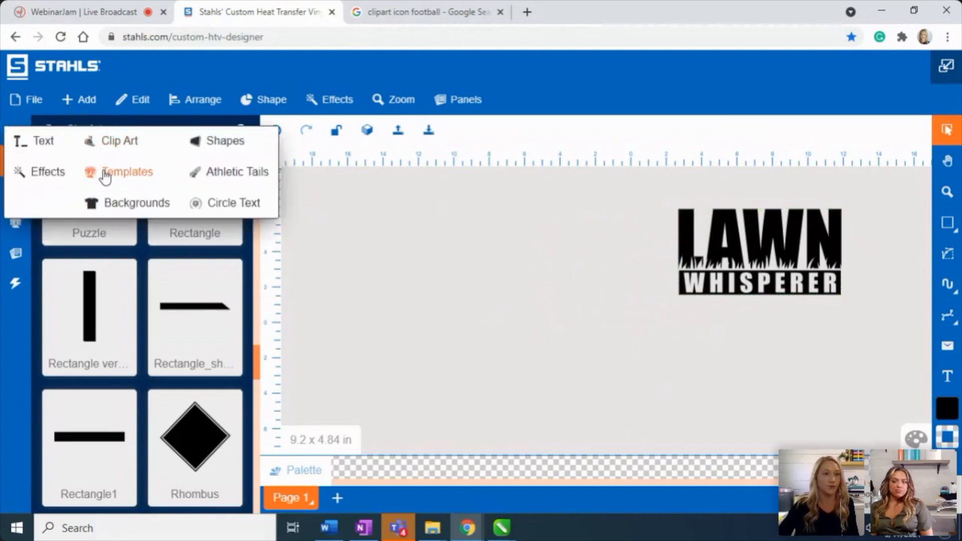
left_click(106, 173)
left_click(134, 162)
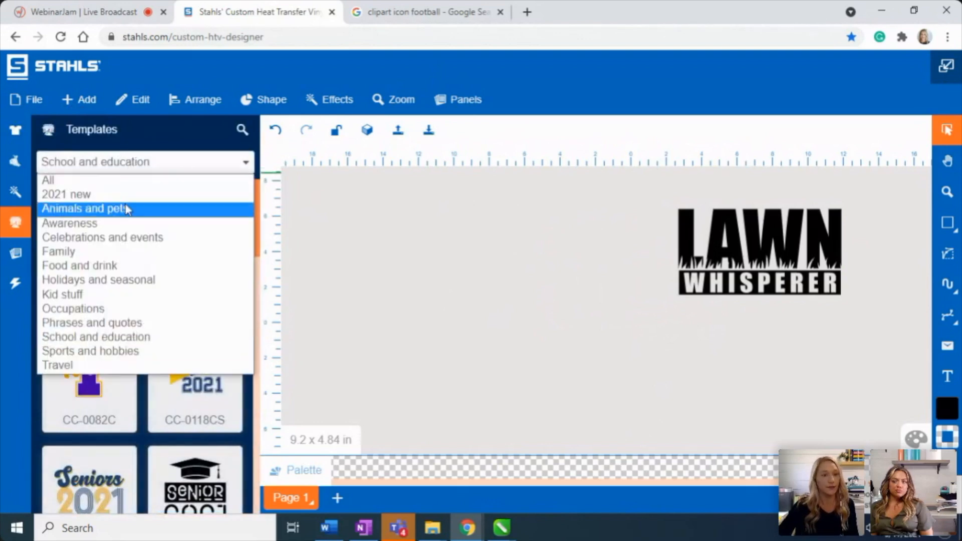
left_click(122, 252)
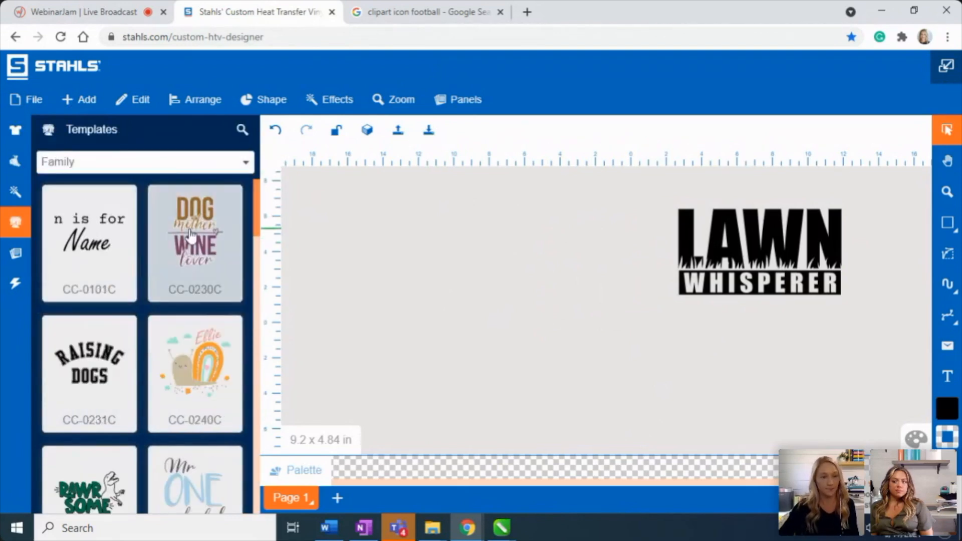
scroll(140, 245, "down", 4)
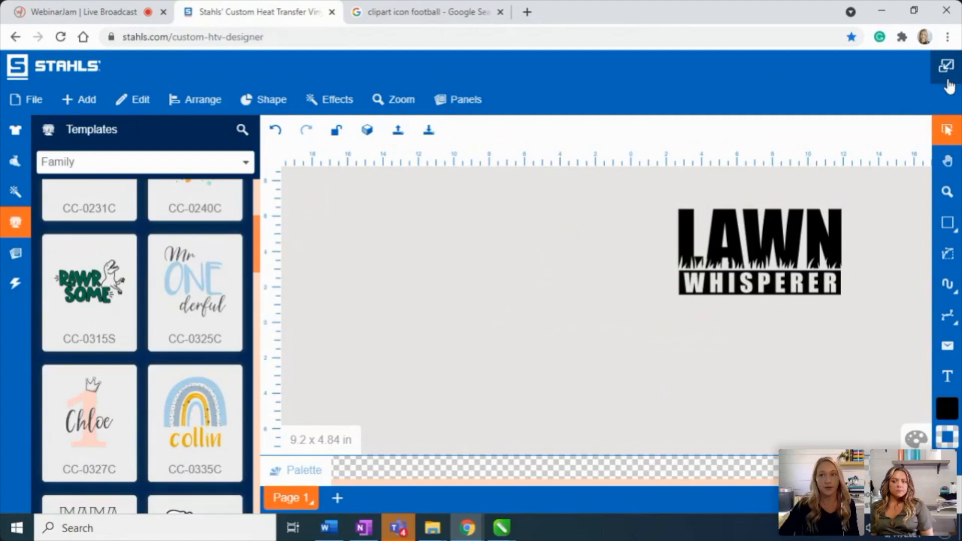
left_click(947, 81)
left_click(158, 201)
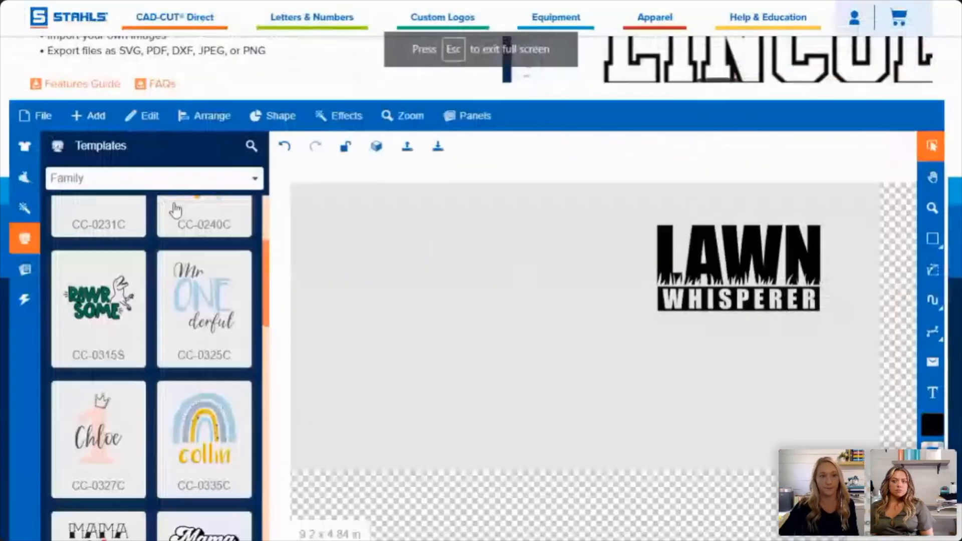
Step: Add the GIRL DAD template (CC-0382c) and place it left of the LAWN WHISPERER design
scroll(107, 200, "down", 4)
scroll(107, 201, "down", 14)
scroll(107, 201, "down", 3)
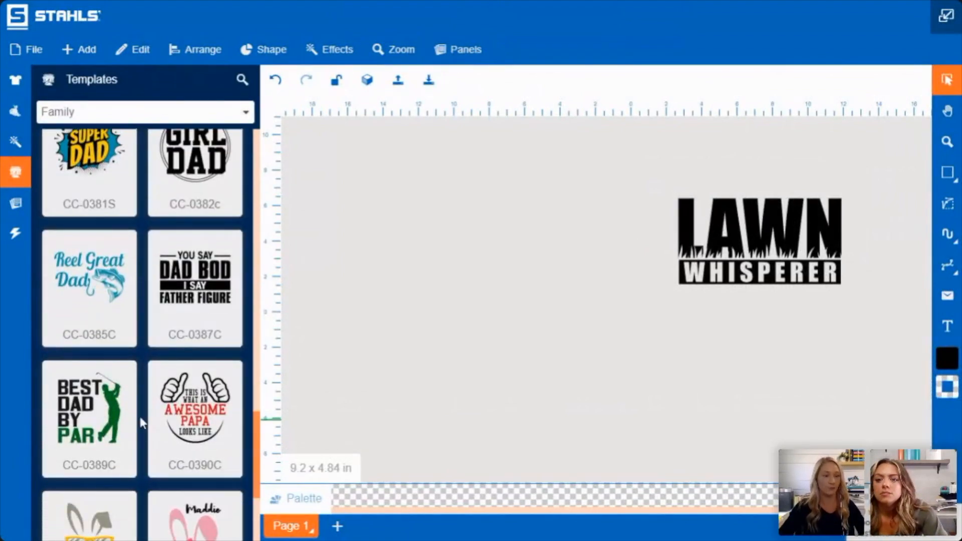
scroll(140, 420, "up", 3)
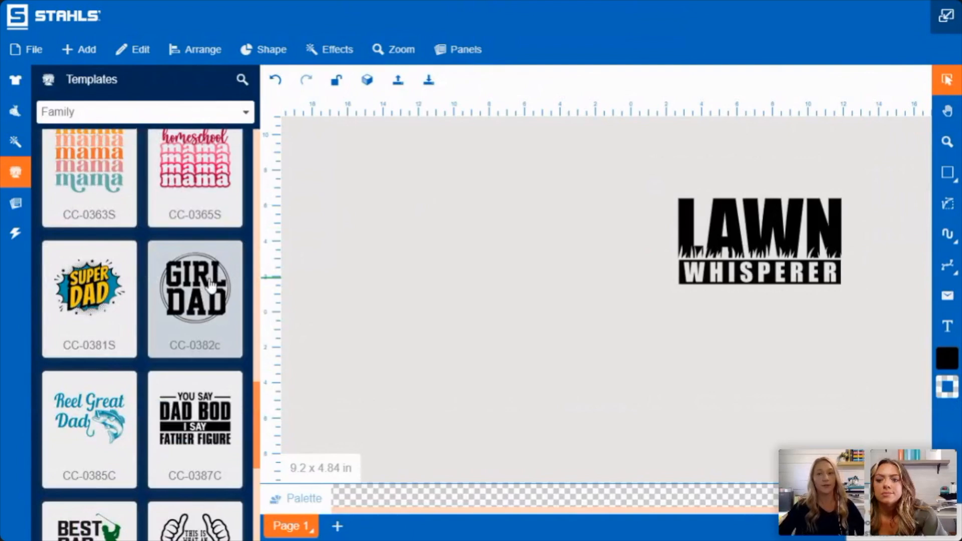
left_click(189, 289)
left_click_drag(645, 338, 517, 293)
left_click(630, 345)
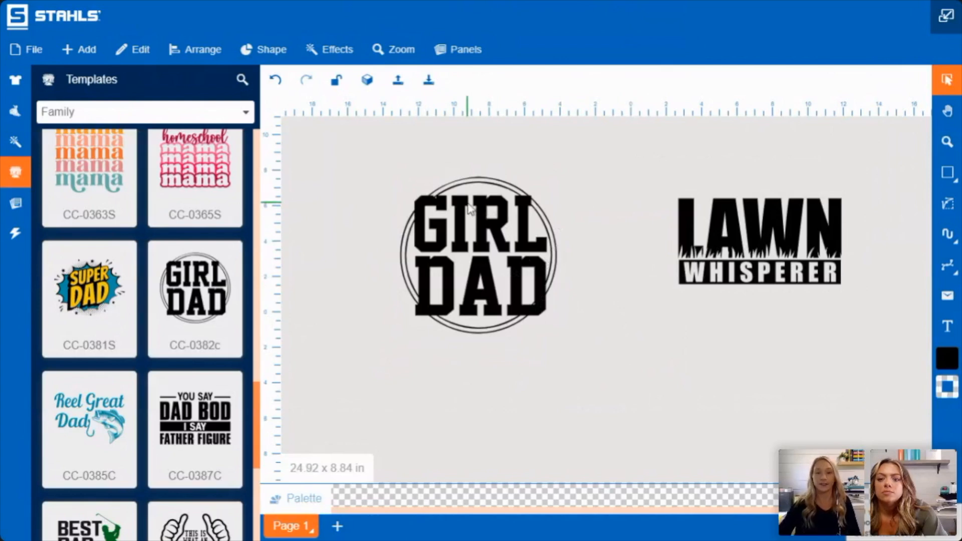
Step: Change the word GIRL in the template to SUPER and delete the double circle around the lettering
left_click(530, 220)
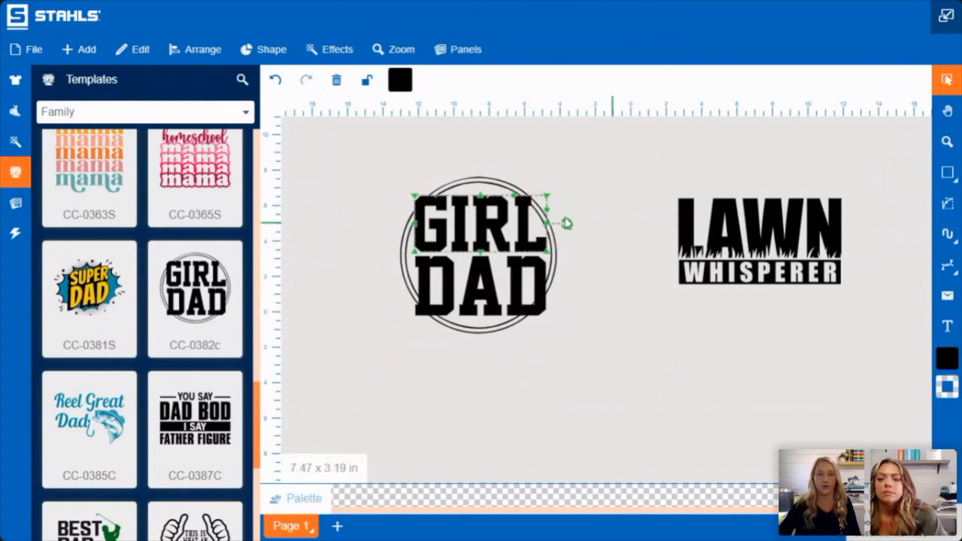
double_click(475, 229)
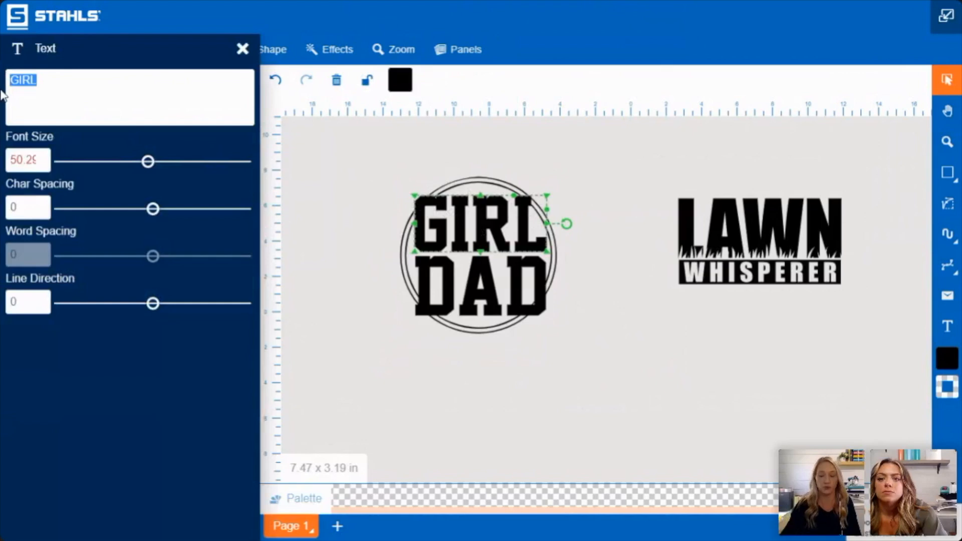
type("SUPER")
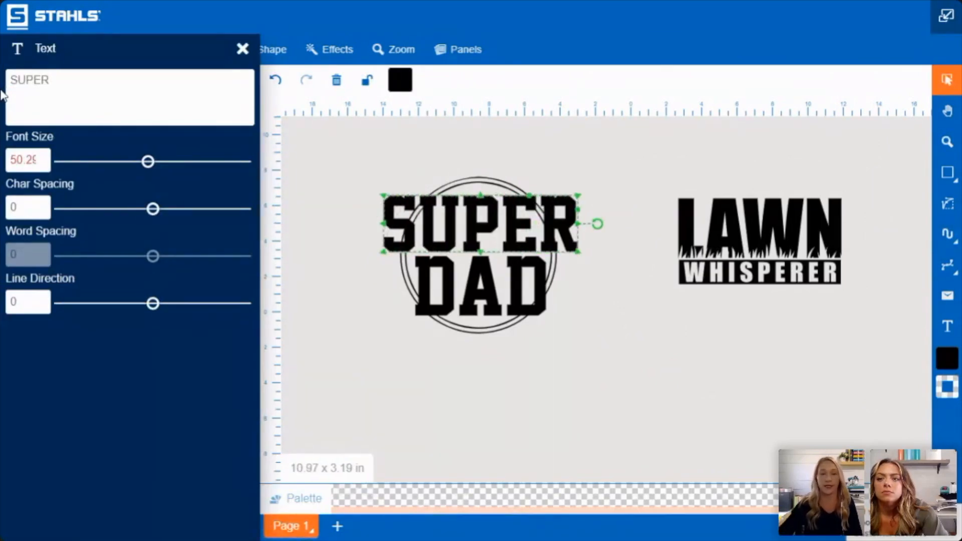
left_click(243, 50)
left_click(616, 368)
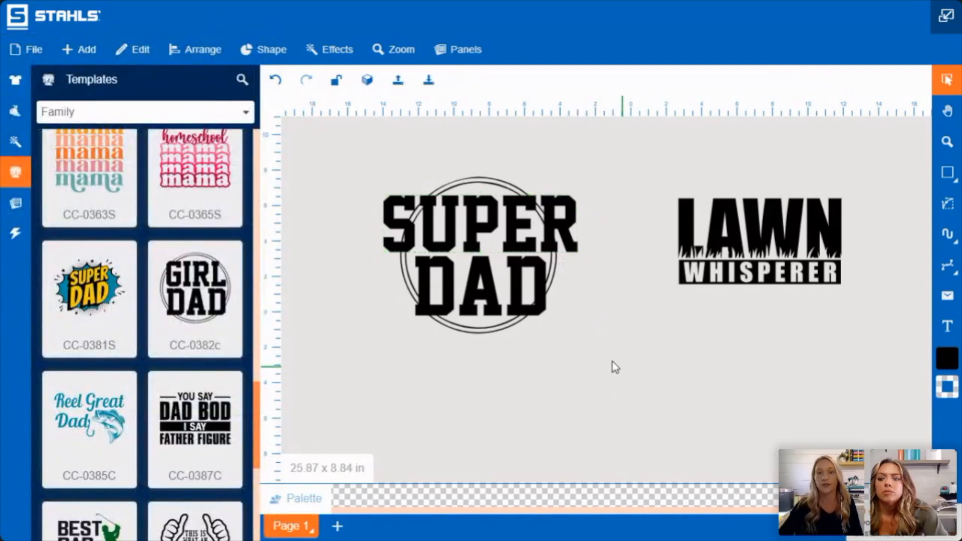
left_click(475, 182)
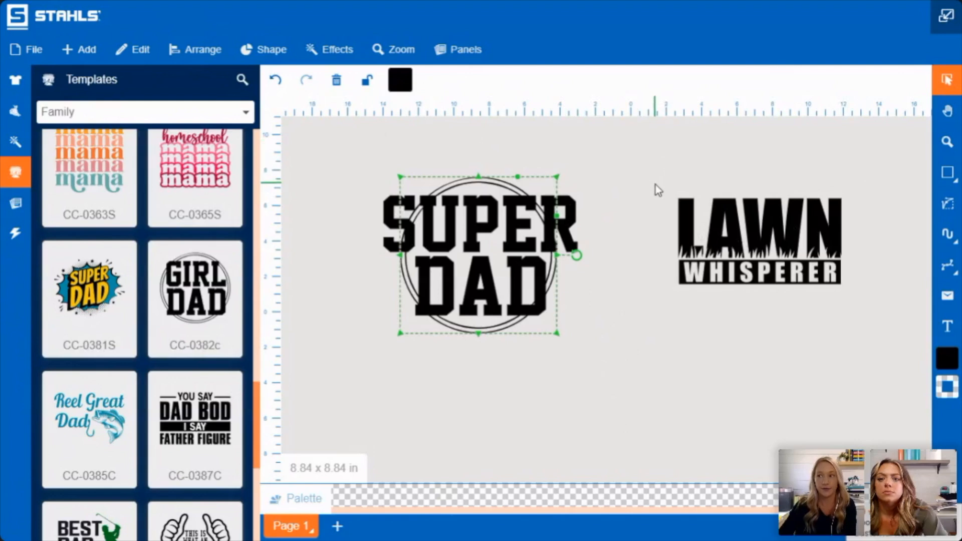
key("Delete")
Step: Add the Frame Comic clip art from the Borders and frames category and move it over the word DAD
left_click(69, 51)
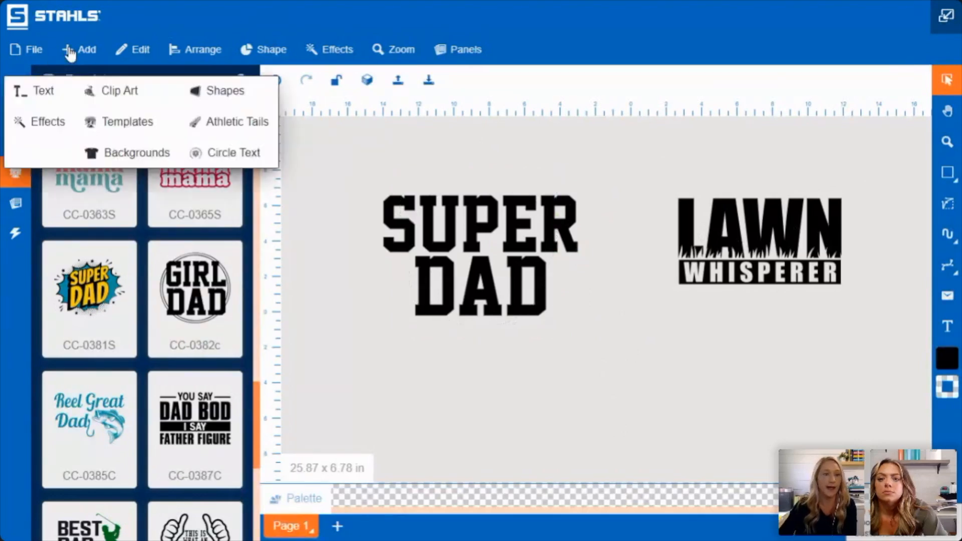
left_click(121, 96)
left_click(122, 111)
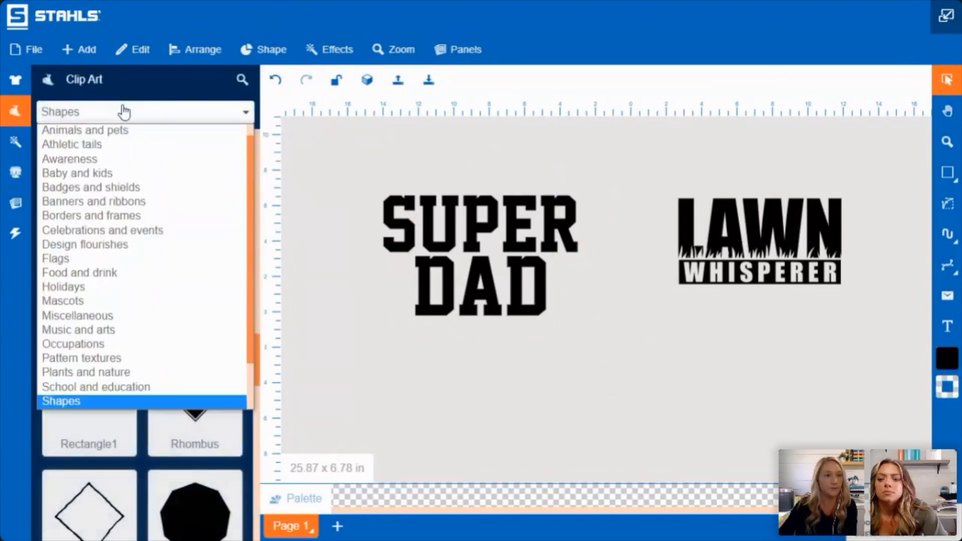
left_click(136, 217)
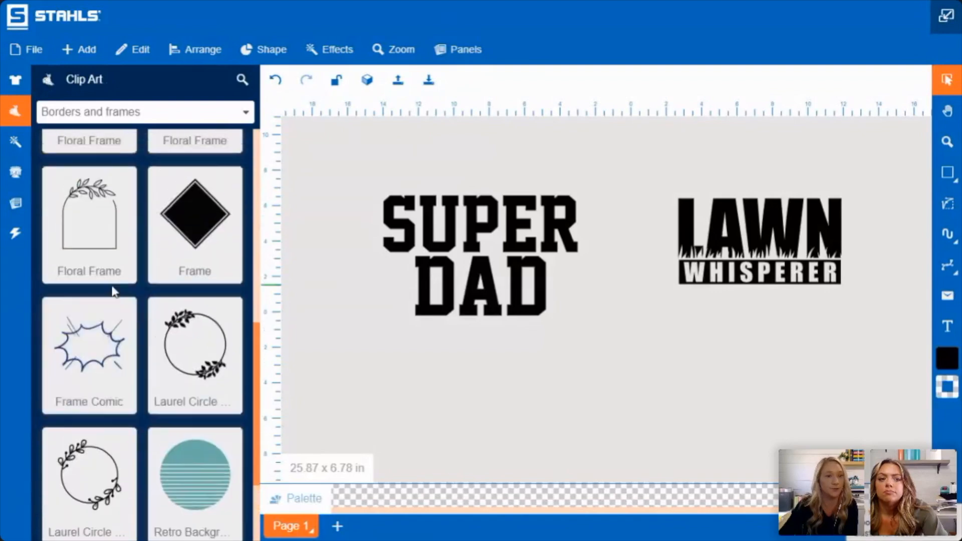
left_click(90, 346)
left_click_drag(597, 295, 511, 324)
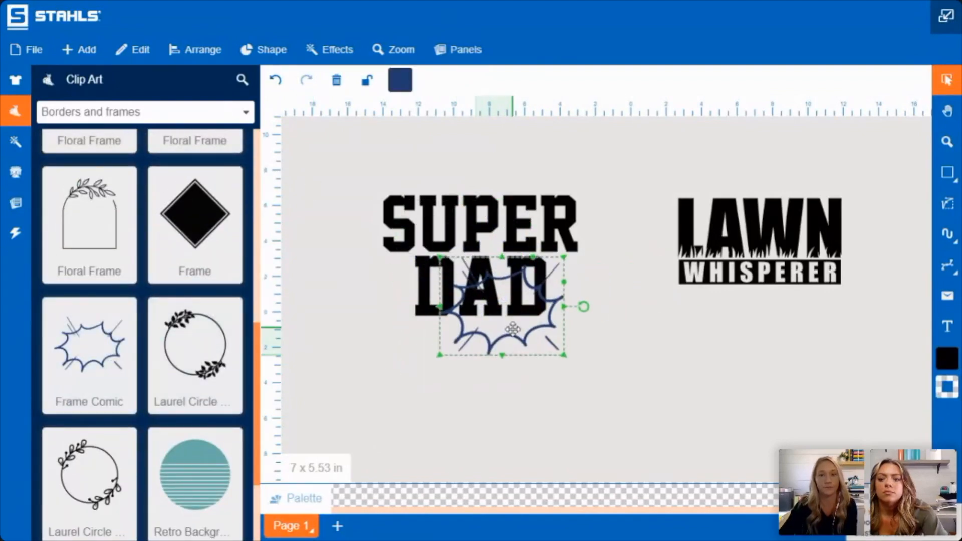
Step: Enlarge the comic frame to about 9.29 x 7.34 in over the SUPER DAD lettering and send it to the back
left_click_drag(565, 358, 451, 195)
left_click(509, 233)
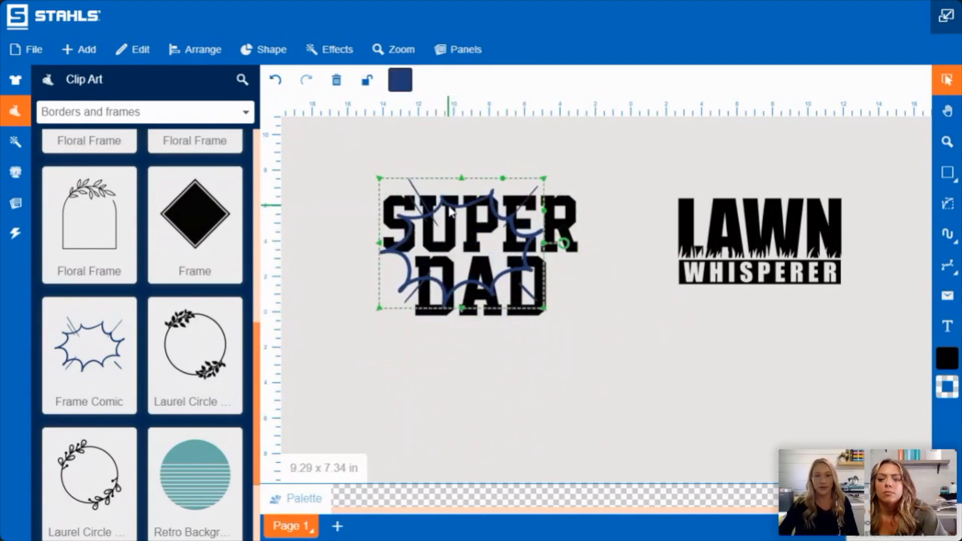
right_click(450, 205)
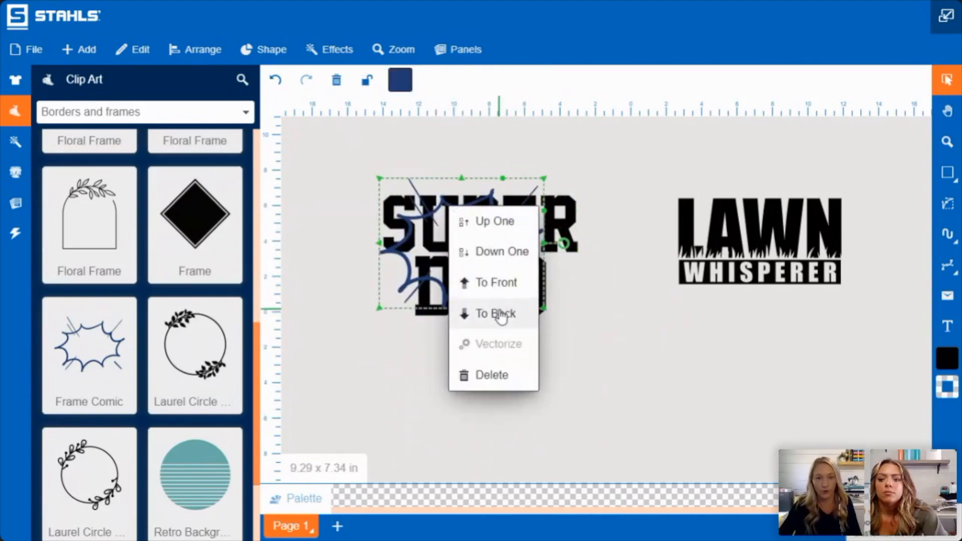
left_click(497, 313)
left_click(589, 355)
Step: Change the font of the word SUPER to Amity Jack
left_click(443, 228)
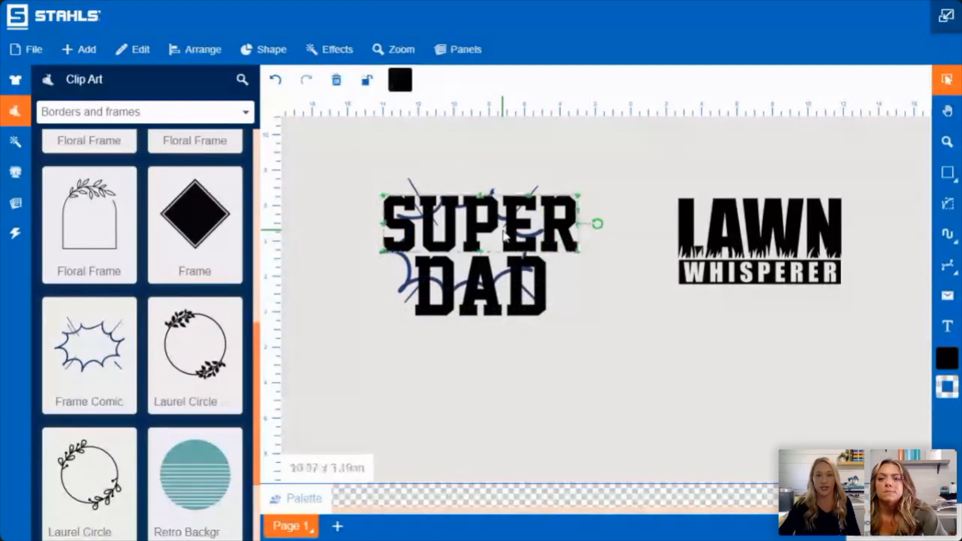
left_click(135, 50)
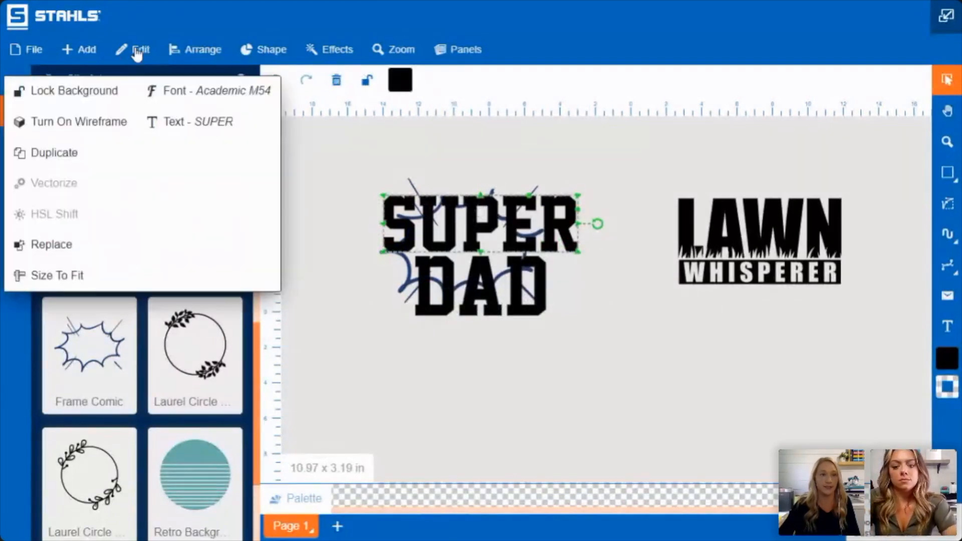
left_click(214, 92)
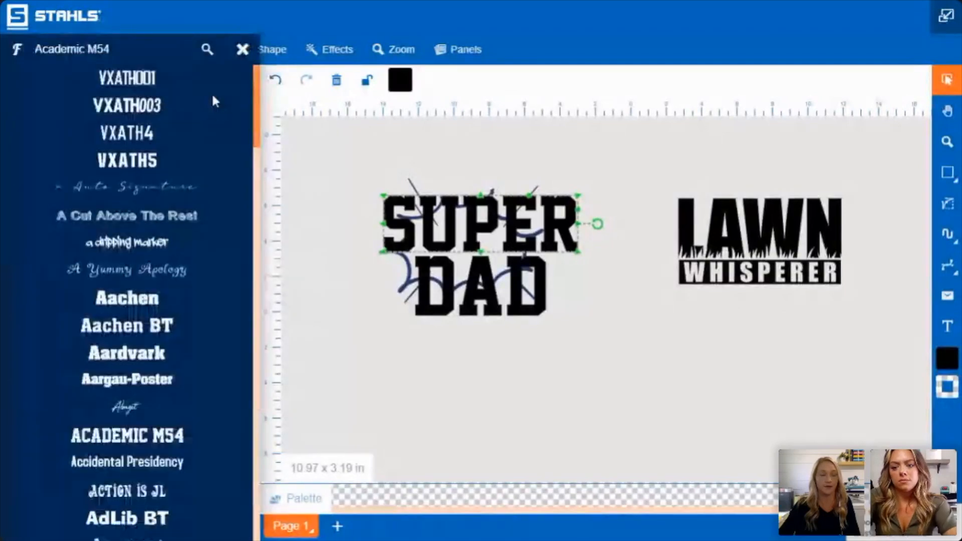
scroll(202, 180, "down", 5)
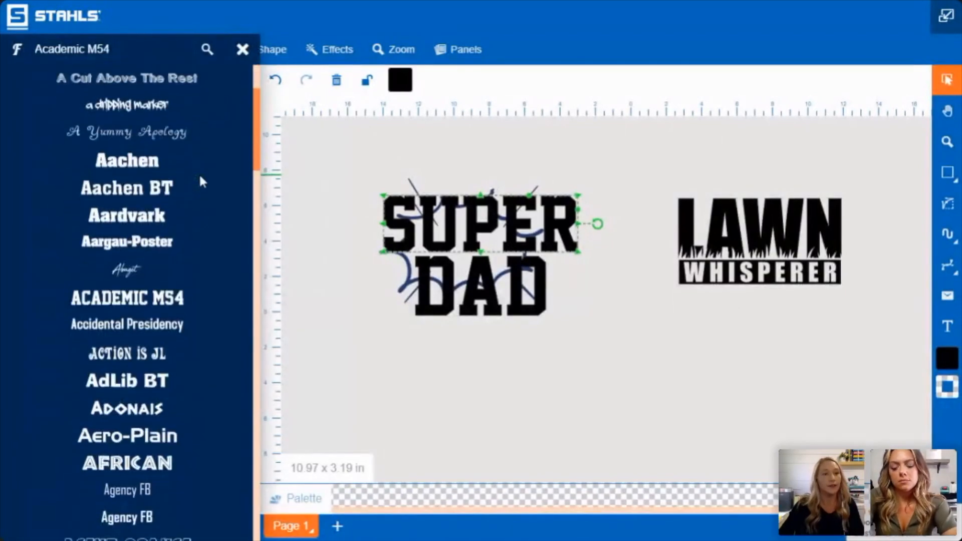
scroll(163, 183, "down", 5)
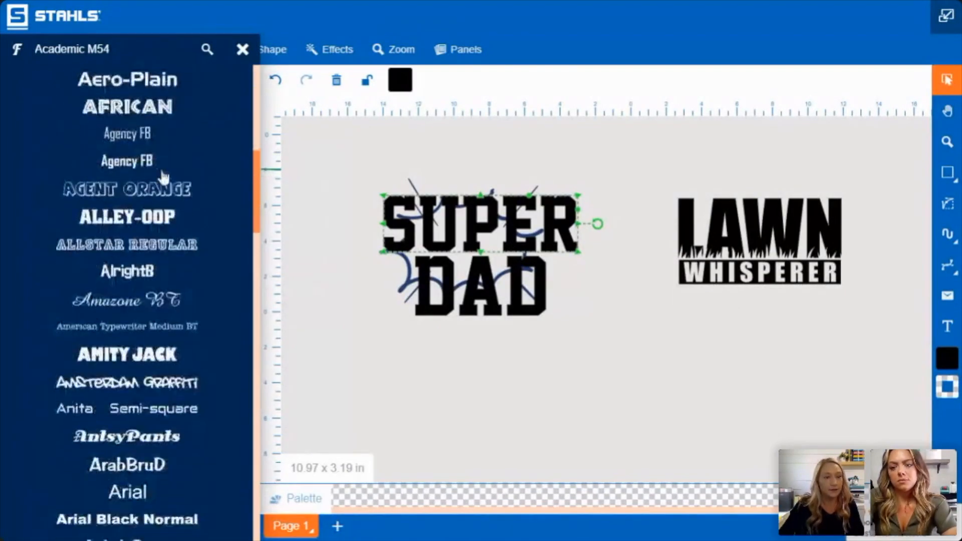
scroll(166, 280, "down", 3)
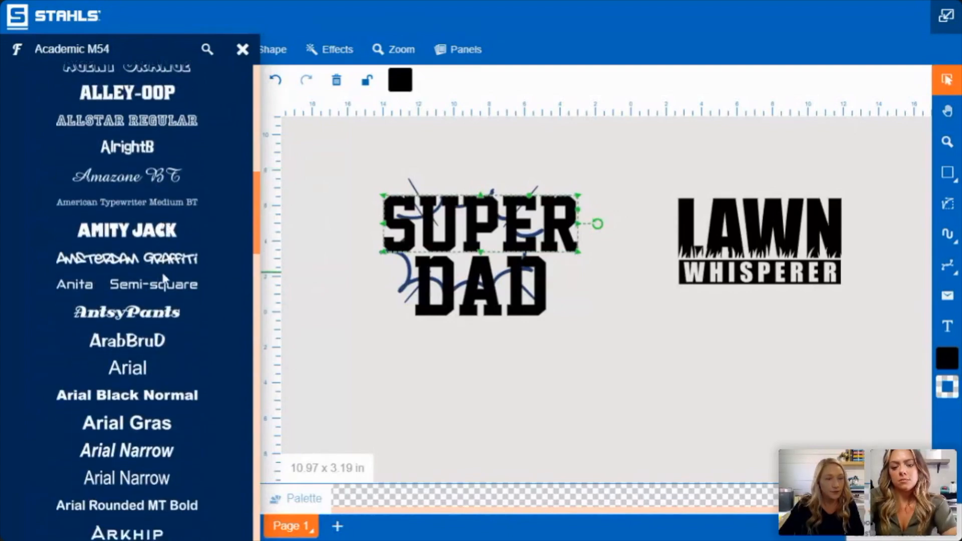
left_click(150, 215)
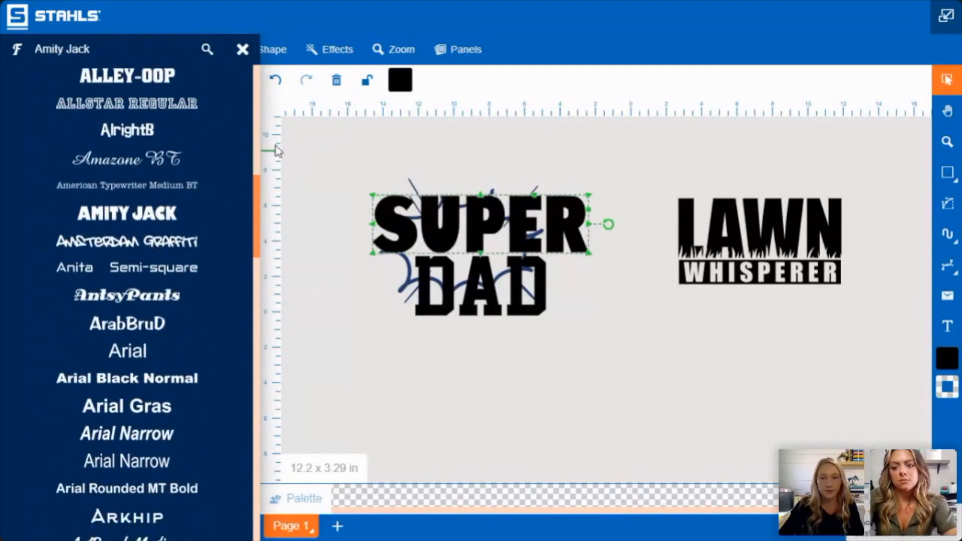
left_click(244, 48)
Step: Change the font of the word DAD to Amity Jack, matching the word above it
left_click(459, 310)
left_click(145, 48)
left_click(176, 97)
scroll(166, 150, "down", 5)
scroll(160, 236, "down", 6)
left_click(143, 427)
left_click(612, 380)
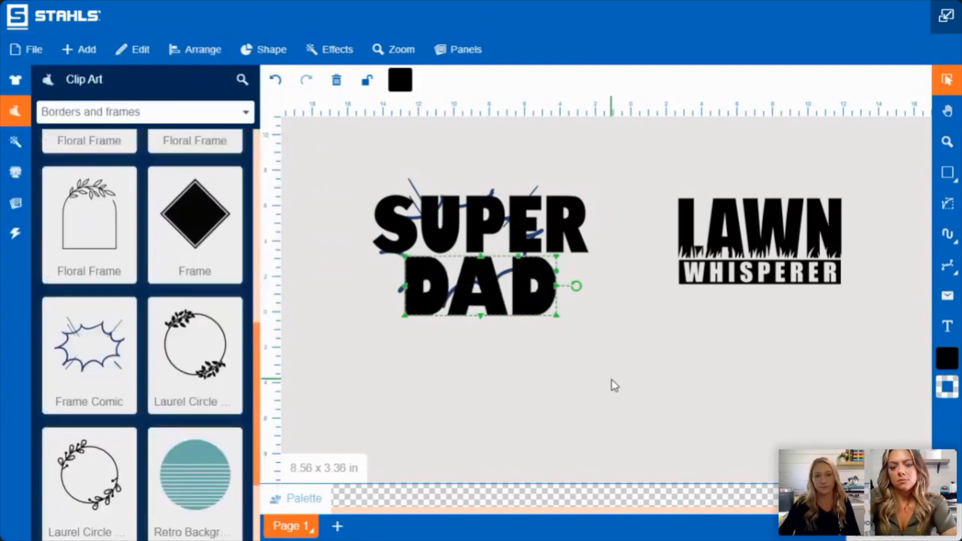
Step: Scale SUPER and DAD down together to about 10.7 in wide and position them over the comic frame
left_click(538, 242)
left_click(534, 297, "shift")
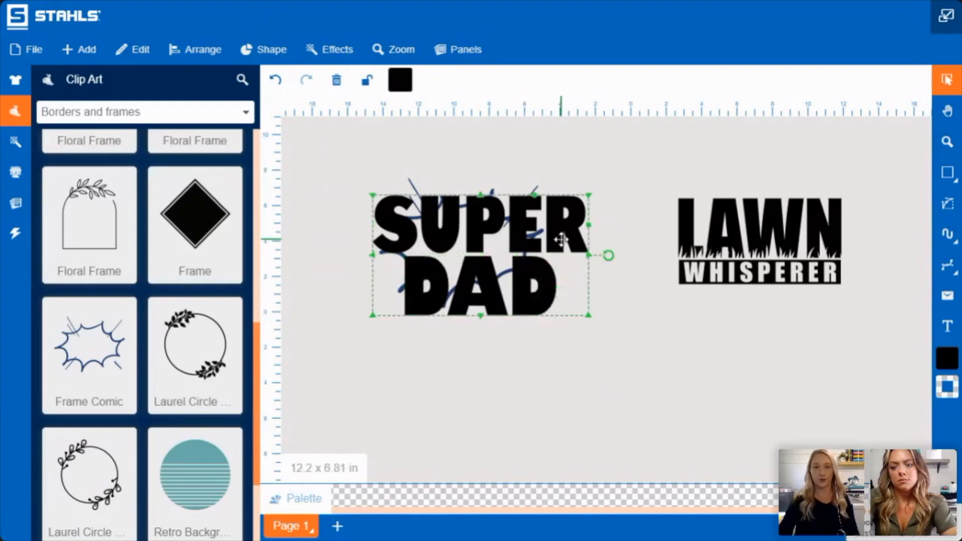
left_click_drag(525, 244, 526, 239)
left_click_drag(590, 195, 563, 201)
left_click(482, 367)
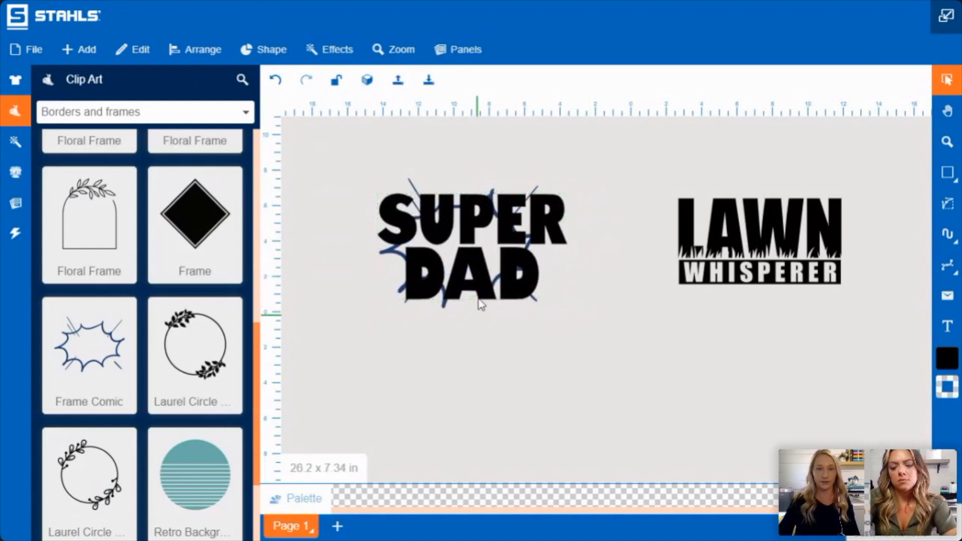
Step: Enlarge SUPER slightly to about 11 in wide and resize DAD to about 7.96 x 3.12 in, centered beneath it
left_click(381, 218)
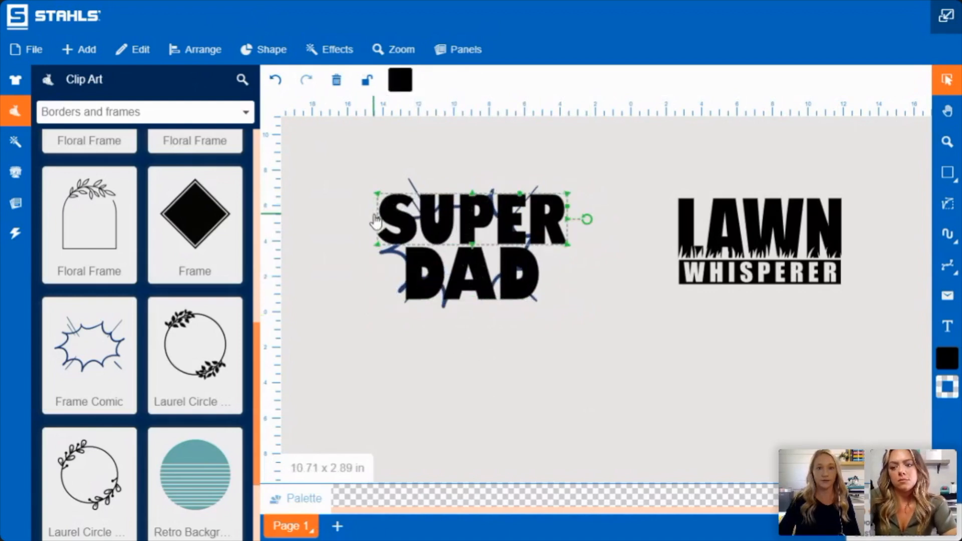
left_click_drag(375, 220, 371, 222)
left_click(448, 277)
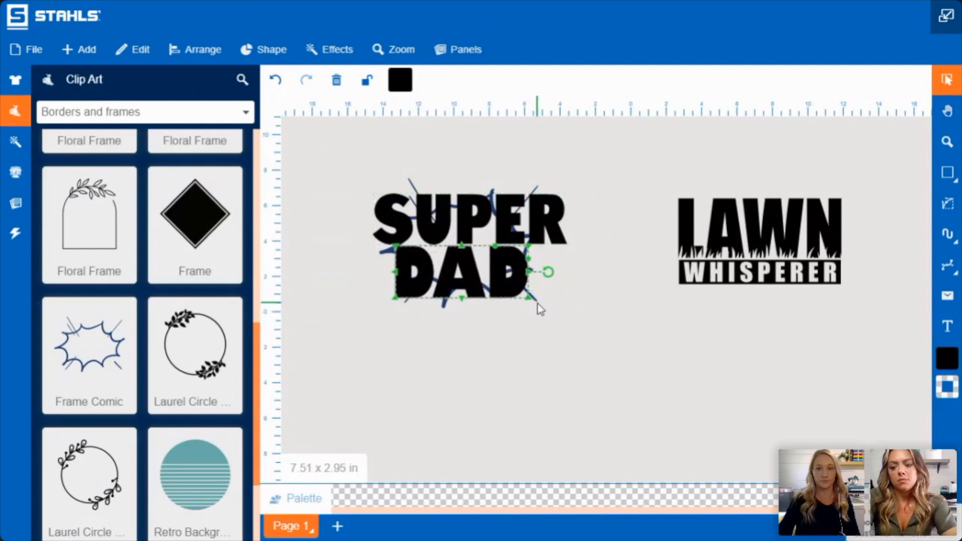
left_click_drag(538, 304, 539, 307)
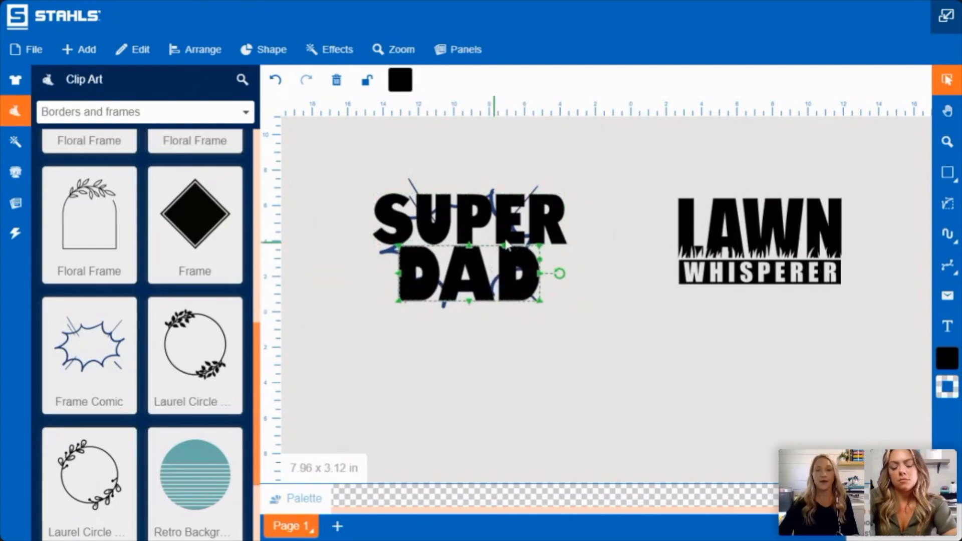
Step: Join the words SUPER and DAD into a single object and nudge it slightly down over the comic frame
left_click(469, 218, "shift")
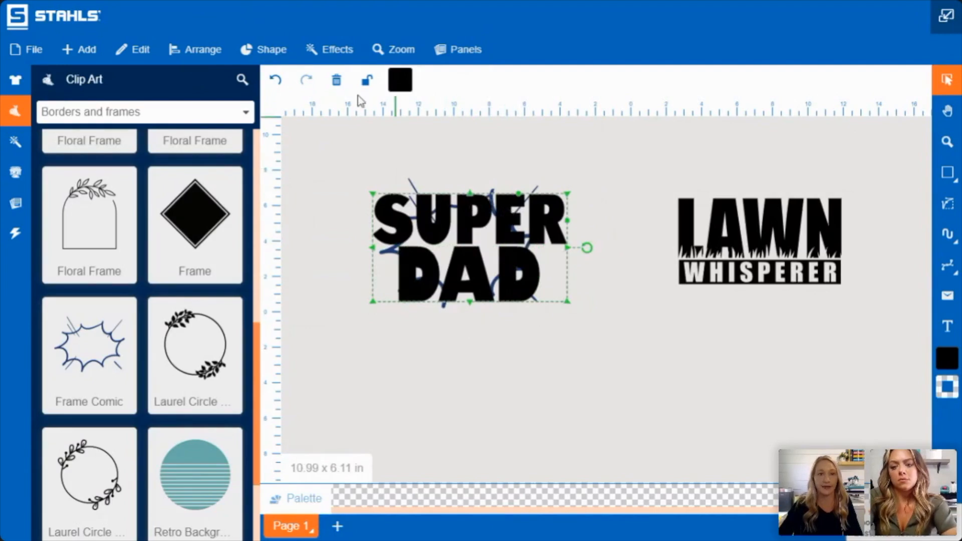
left_click(256, 50)
left_click(243, 95)
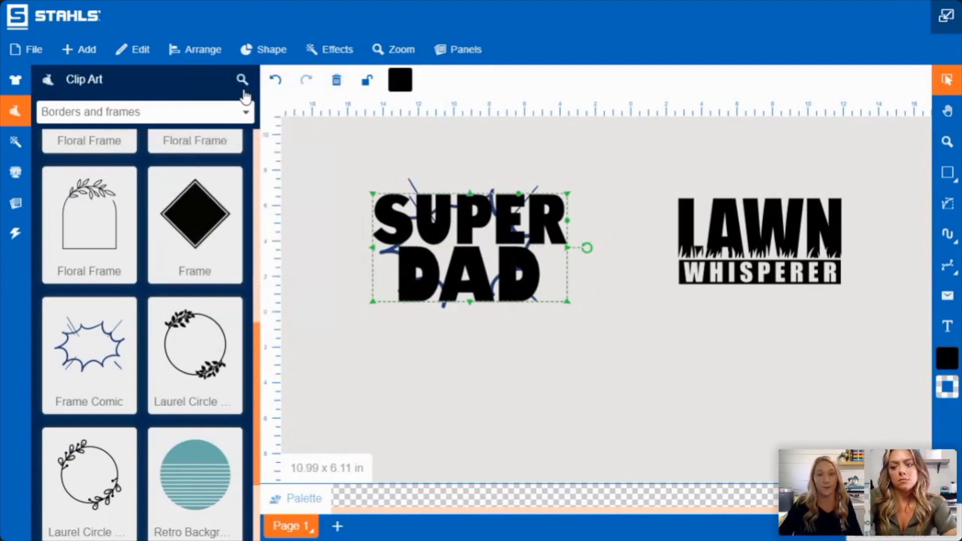
left_click(551, 288)
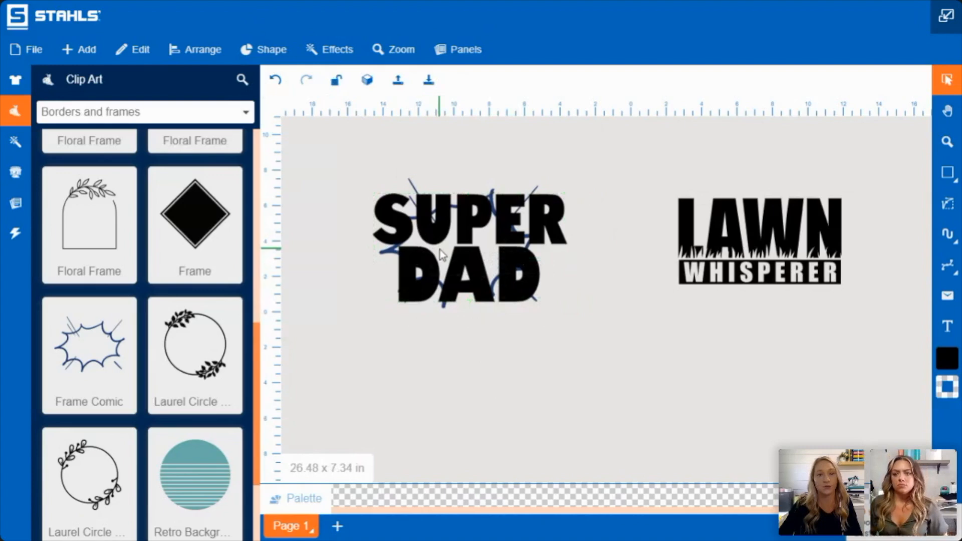
left_click(429, 217)
left_click_drag(429, 216, 432, 219)
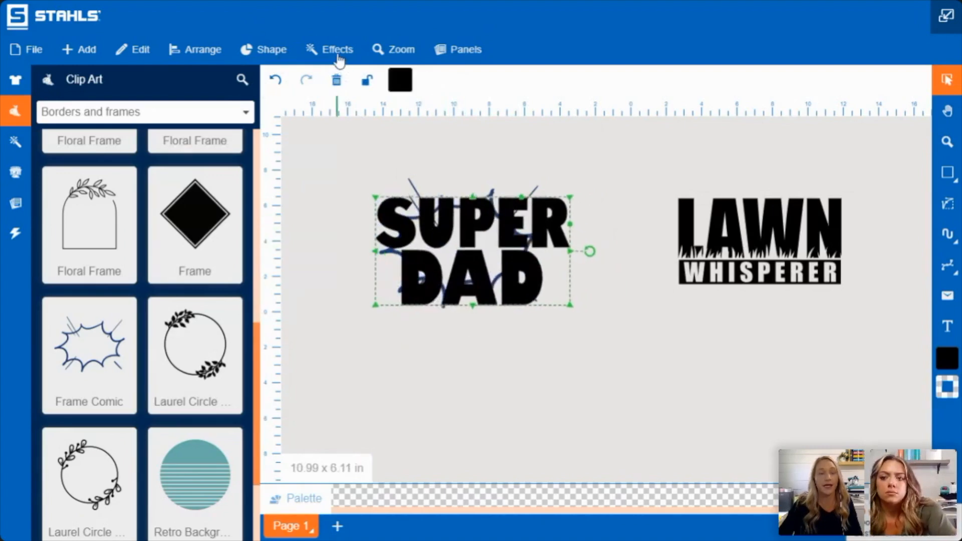
Step: Open the library of new effects for the SUPER DAD lettering and look through its effect categories
left_click(339, 59)
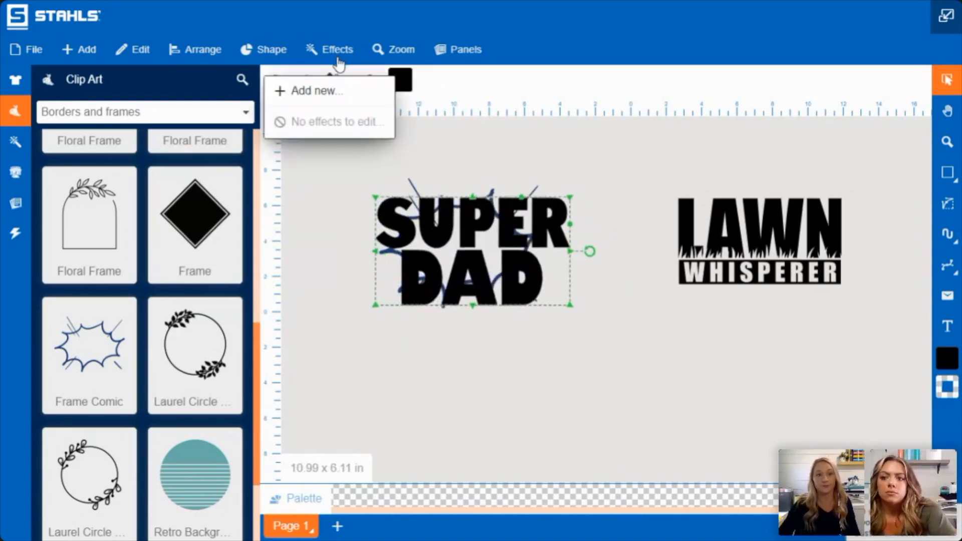
left_click(333, 93)
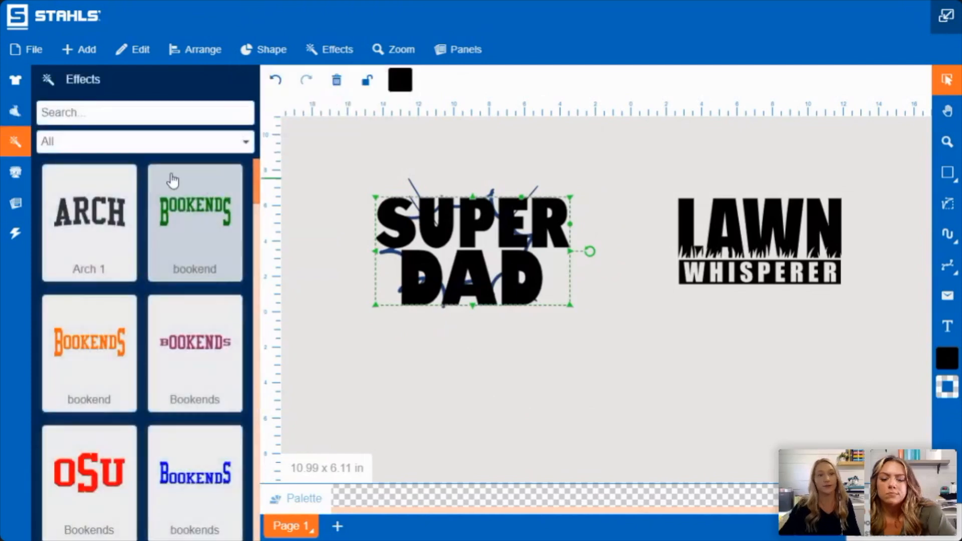
scroll(172, 181, "down", 3)
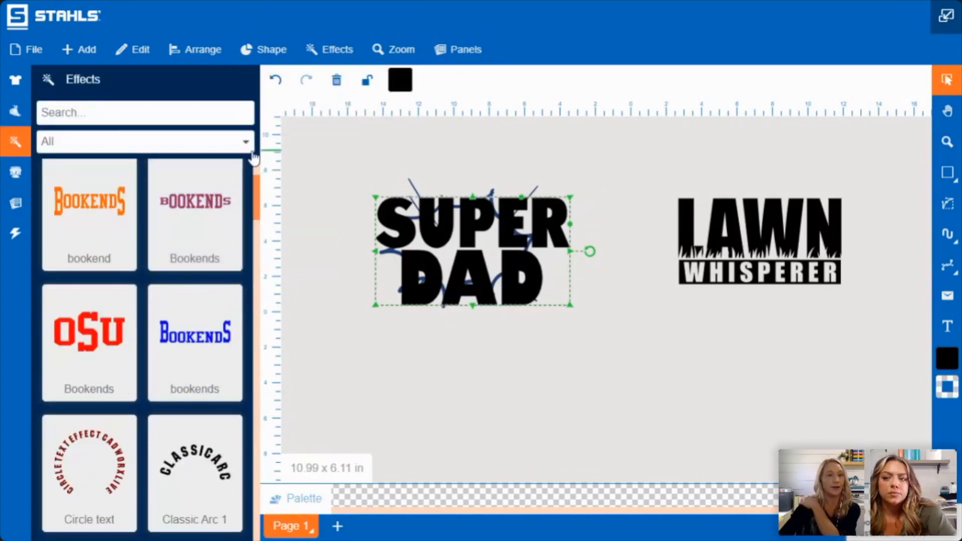
left_click(230, 146)
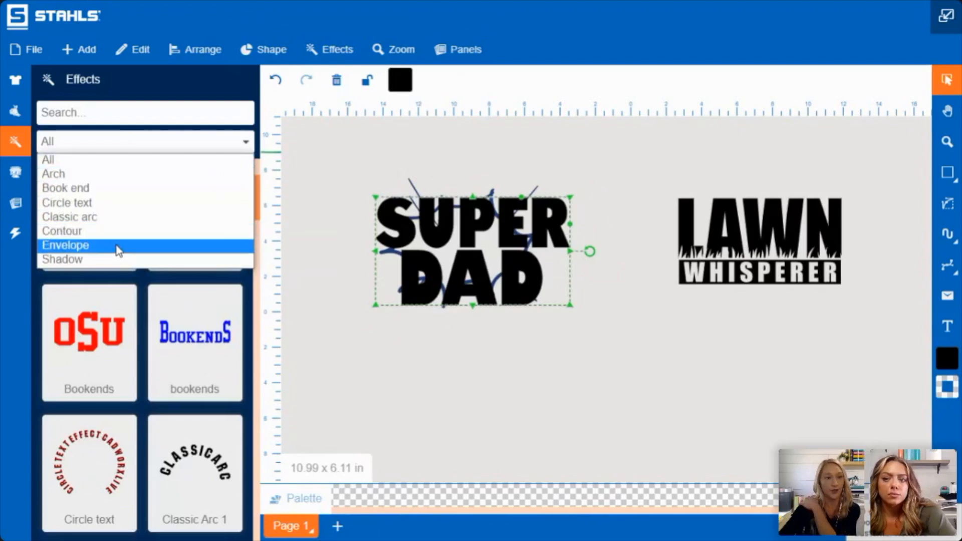
left_click(171, 78)
scroll(184, 211, "up", 3)
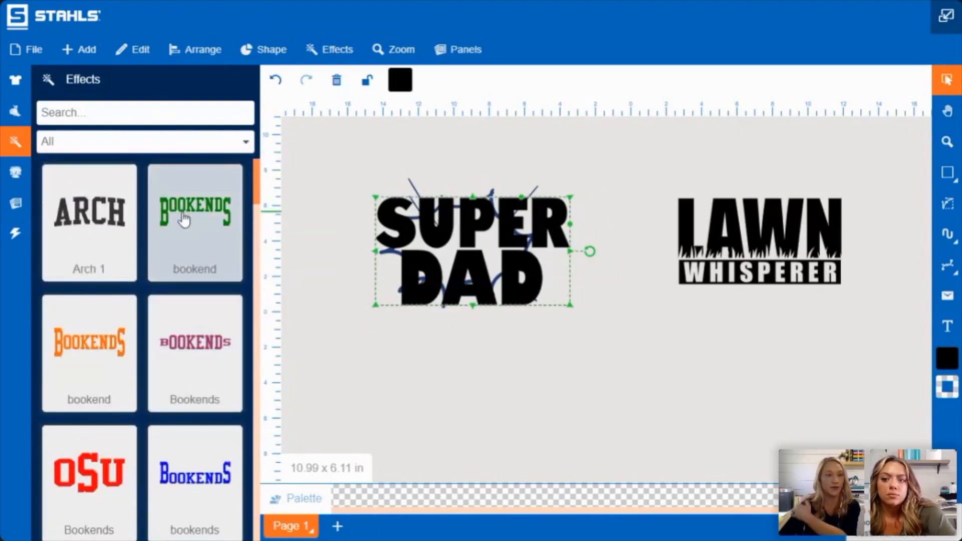
Step: Browse the available text effects, from bookends, circle text, classic arcs and envelopes to the contour and shadow styles
scroll(168, 208, "down", 1)
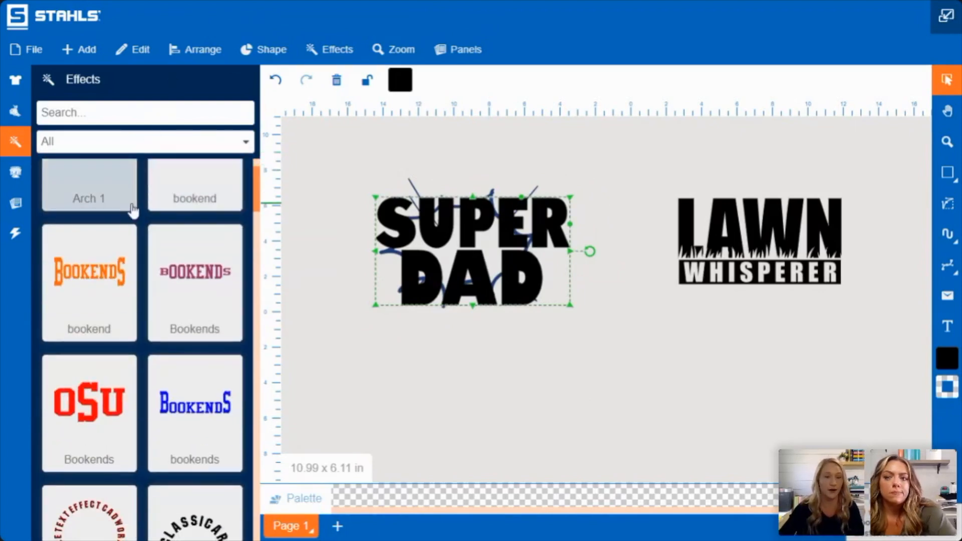
scroll(144, 271, "down", 1)
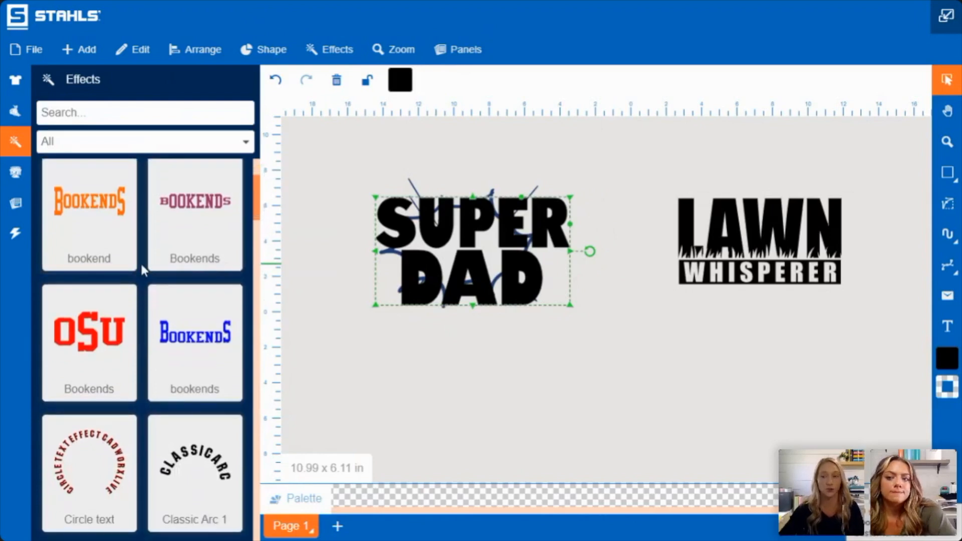
scroll(141, 266, "down", 1)
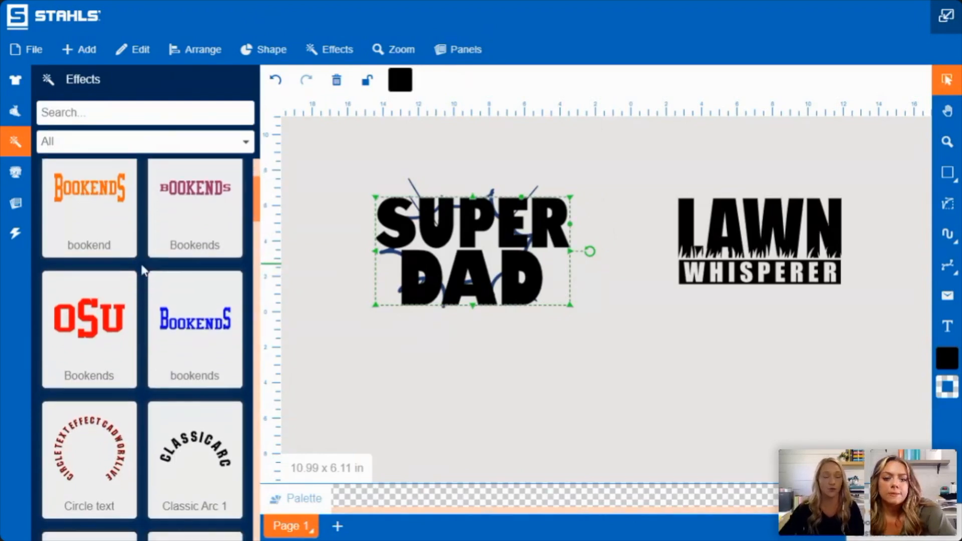
scroll(109, 275, "up", 2)
scroll(106, 273, "down", 1)
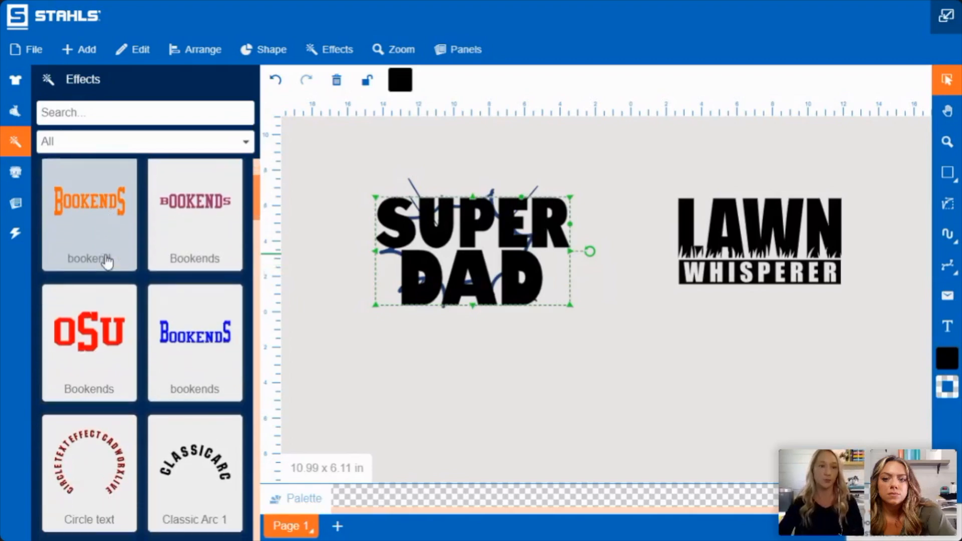
scroll(142, 272, "down", 3)
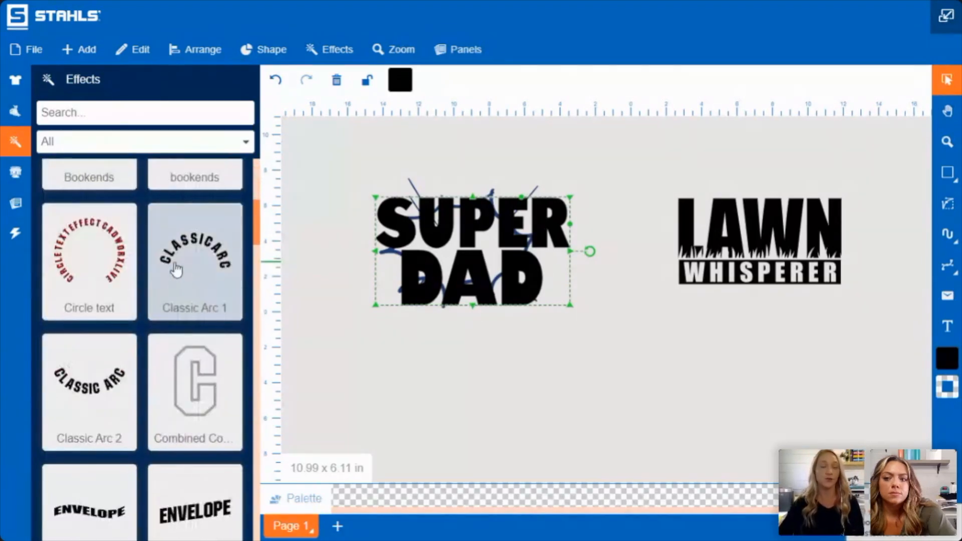
scroll(185, 281, "down", 1)
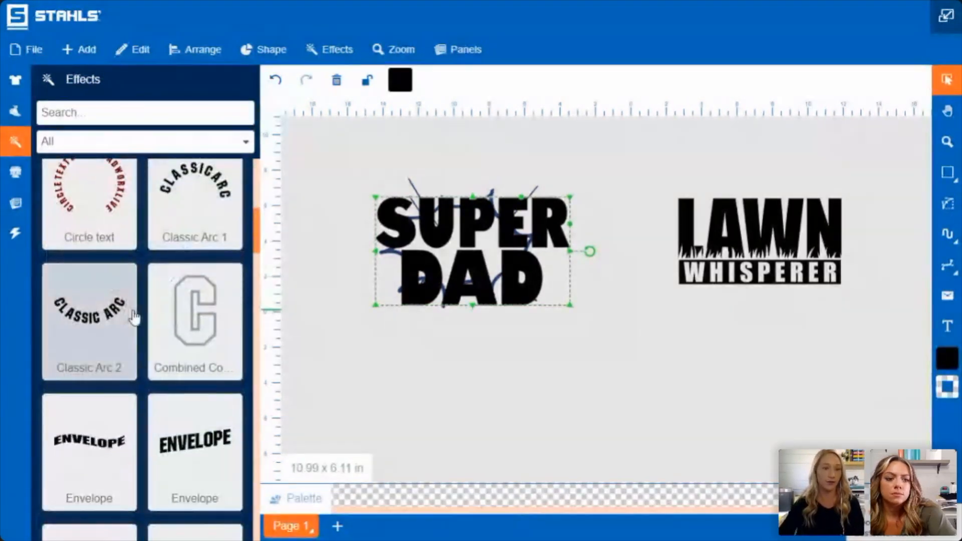
scroll(134, 316, "down", 1)
scroll(207, 275, "down", 3)
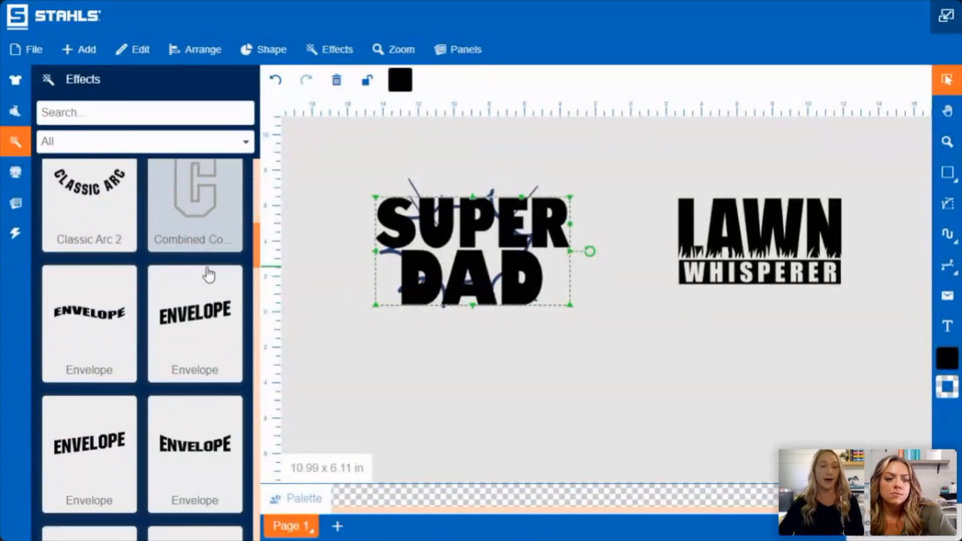
scroll(206, 246, "up", 2)
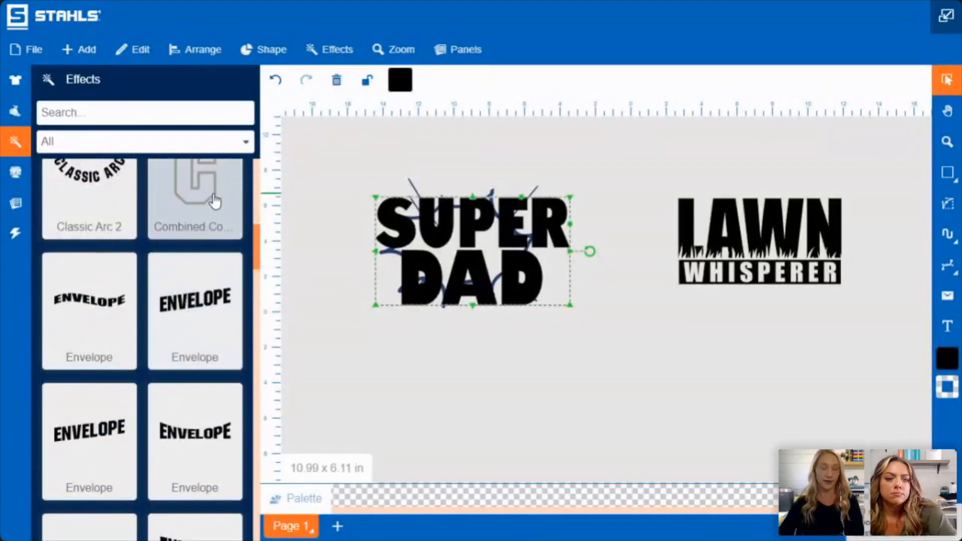
scroll(214, 201, "down", 3)
scroll(179, 253, "down", 10)
scroll(179, 261, "down", 10)
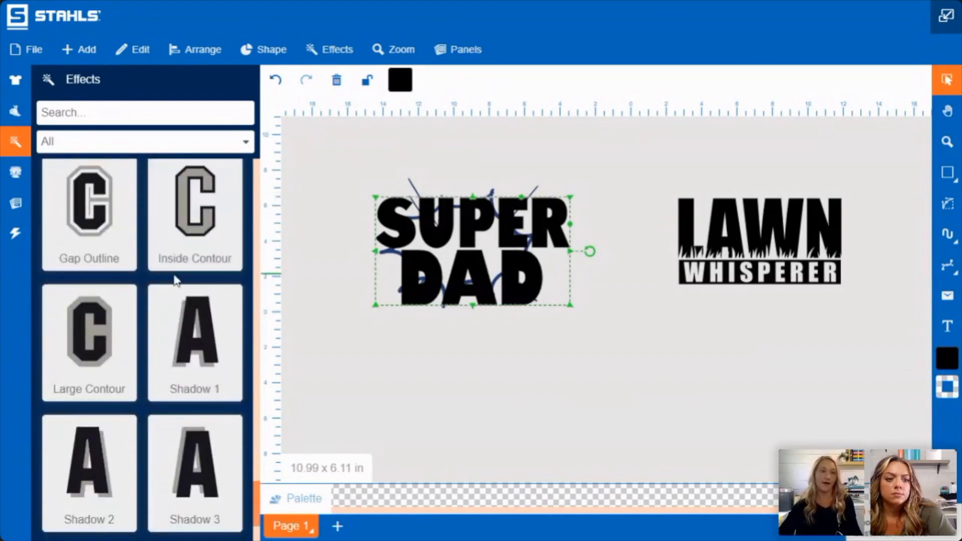
scroll(213, 264, "down", 3)
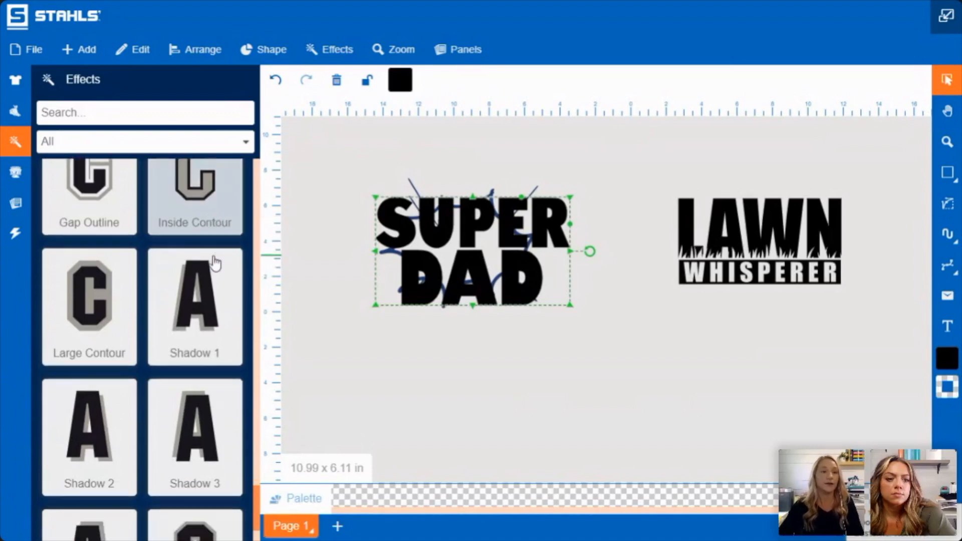
scroll(213, 288, "up", 5)
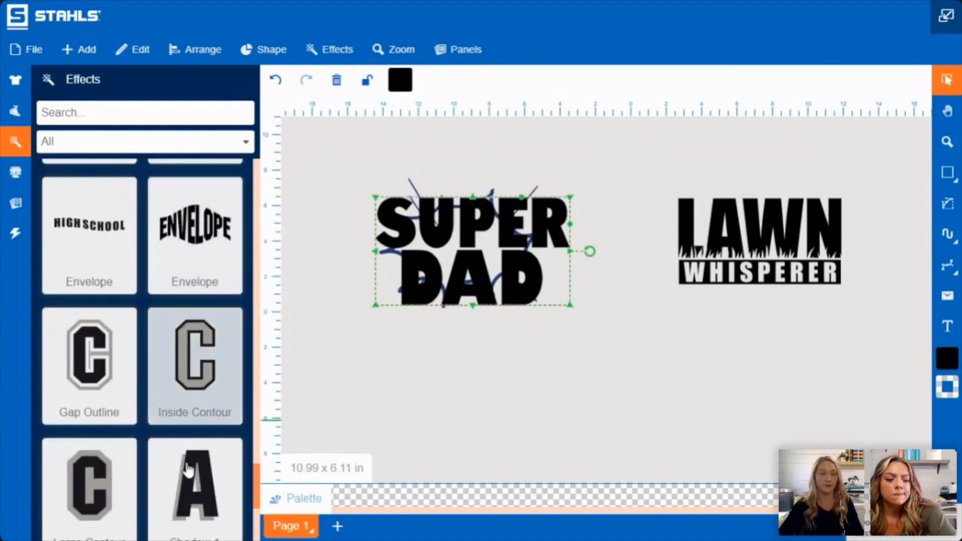
Step: Apply the Envelope effect that tapers the SUPER DAD lettering from tall at the start to short at the end
left_click_drag(253, 487, 245, 257)
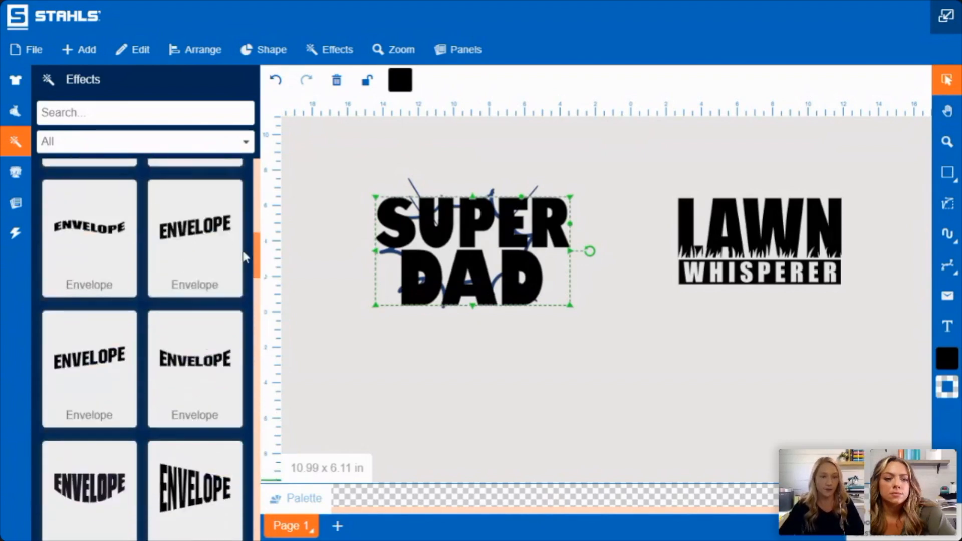
scroll(215, 269, "down", 5)
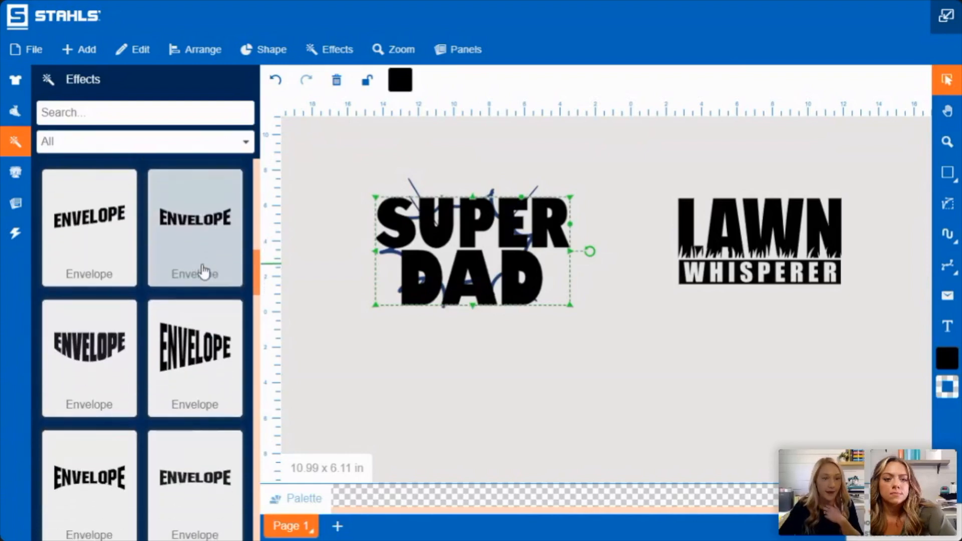
left_click(184, 232)
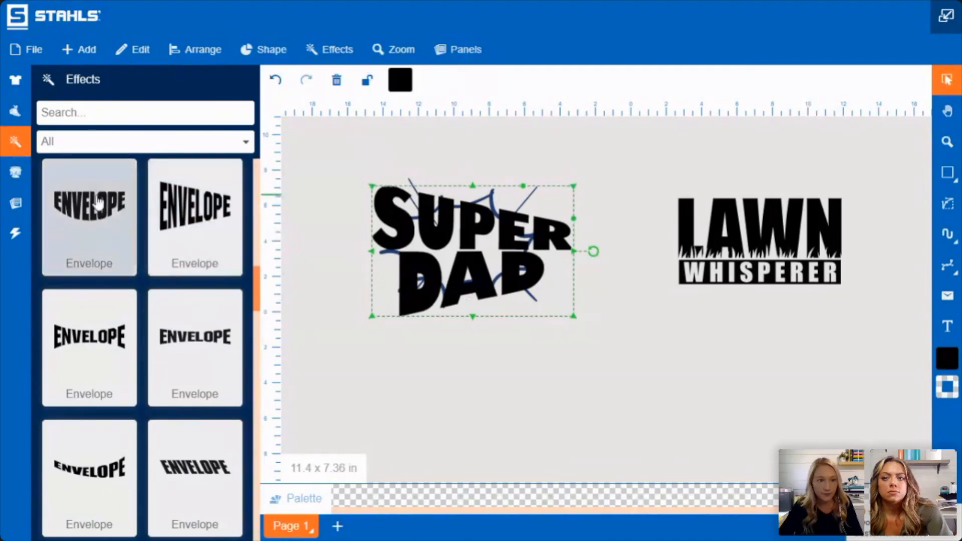
left_click(577, 384)
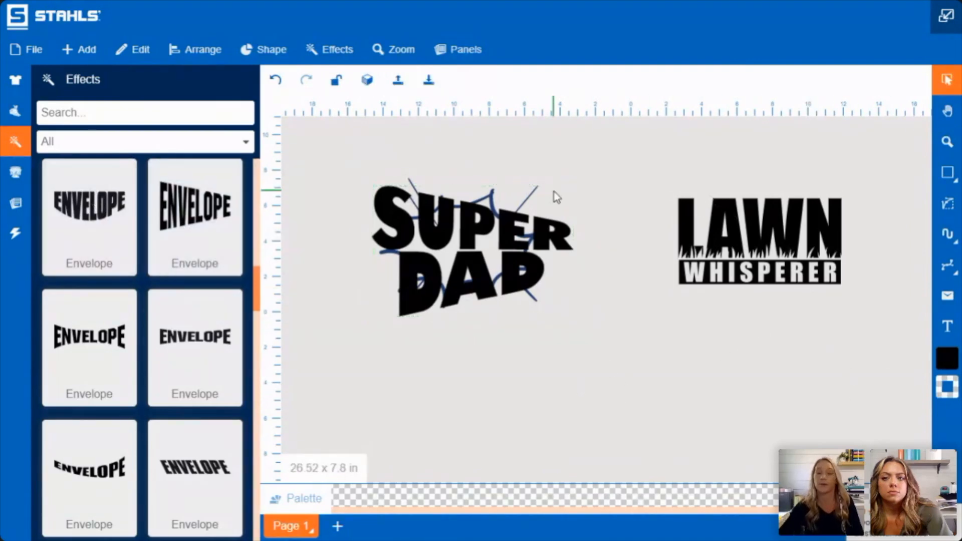
Step: Shift the tapered SUPER DAD lettering slightly up and to the left over the comic frame
left_click(443, 239)
mouse_move(486, 213)
left_mouse_down()
mouse_move(476, 196)
mouse_move(479, 205)
left_mouse_up()
left_click(622, 185)
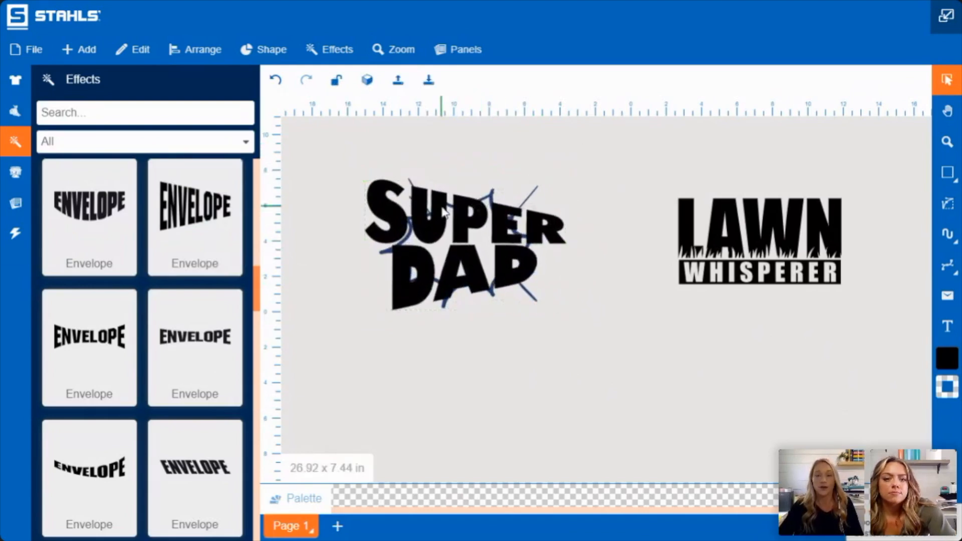
left_click(519, 195)
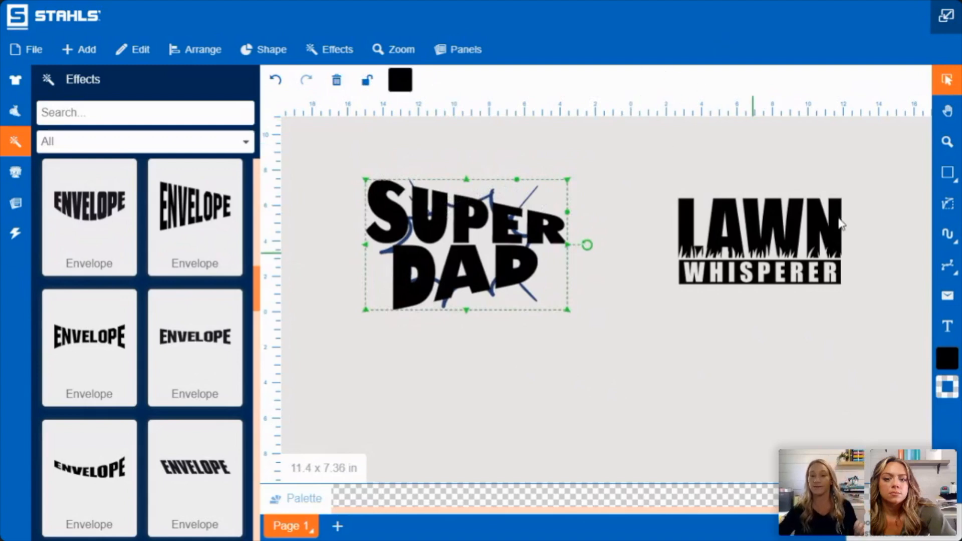
left_click(664, 299)
left_click_drag(551, 228, 554, 228)
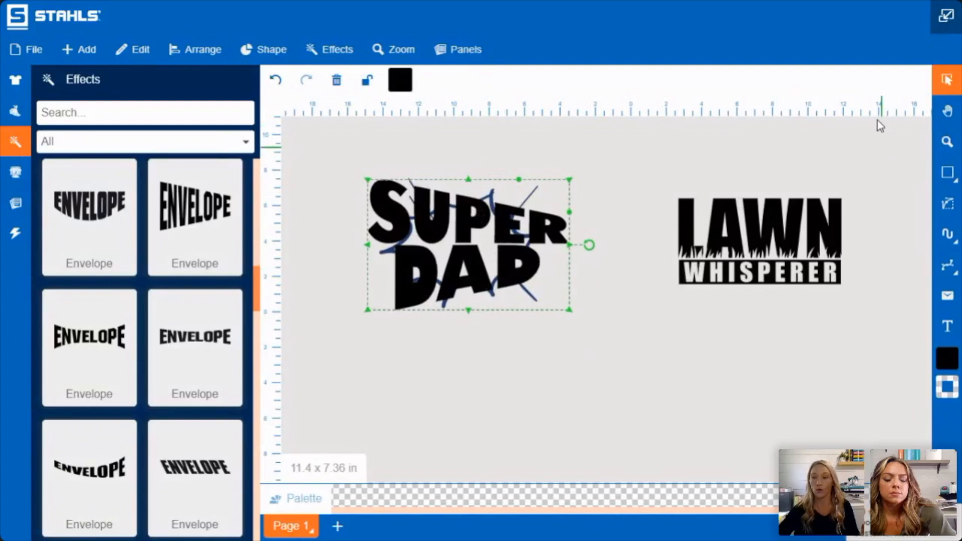
Step: Edit the SUPER DAD envelope's upper edge by lowering its left corner, bulging the curve beside it and slightly raising its right corner
left_click(948, 298)
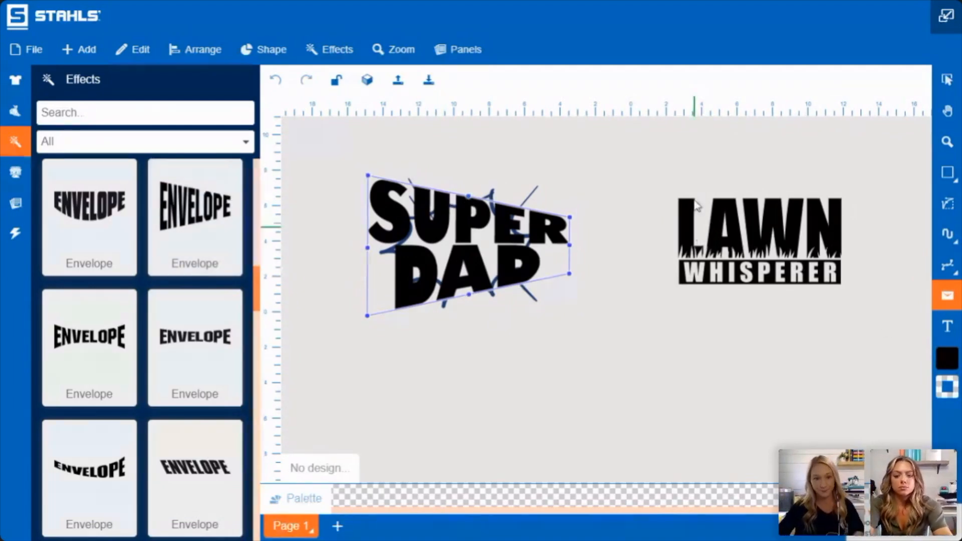
left_click(946, 146)
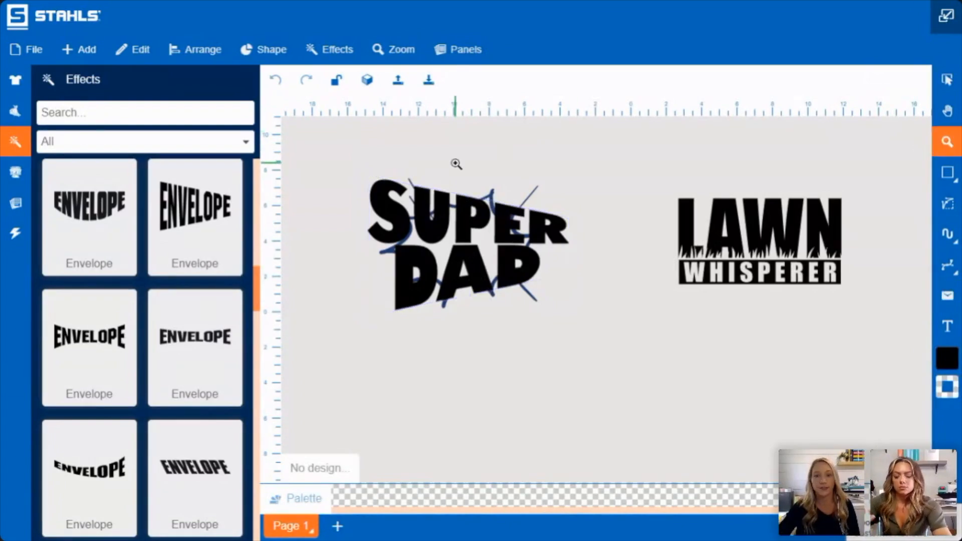
left_click_drag(332, 156, 601, 368)
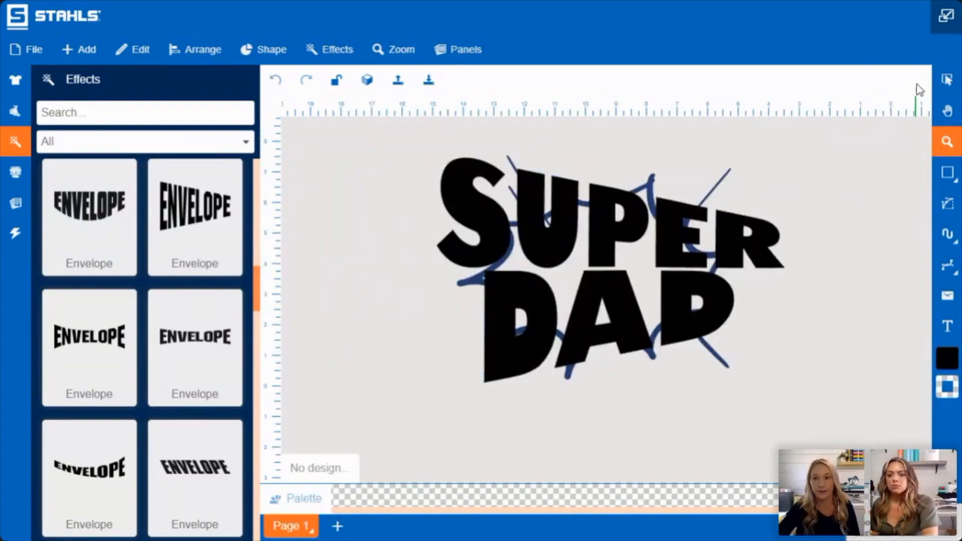
left_click(947, 83)
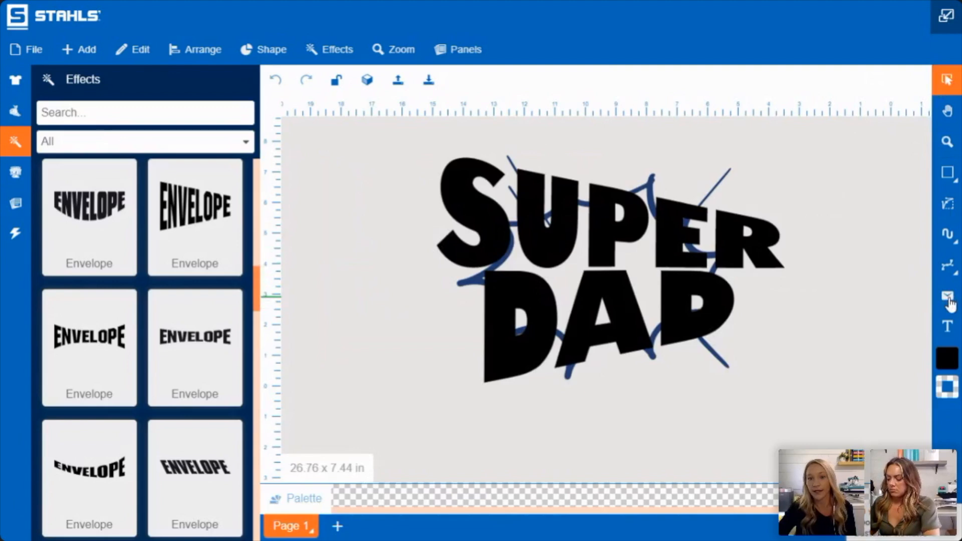
left_click(948, 298)
left_click(657, 232)
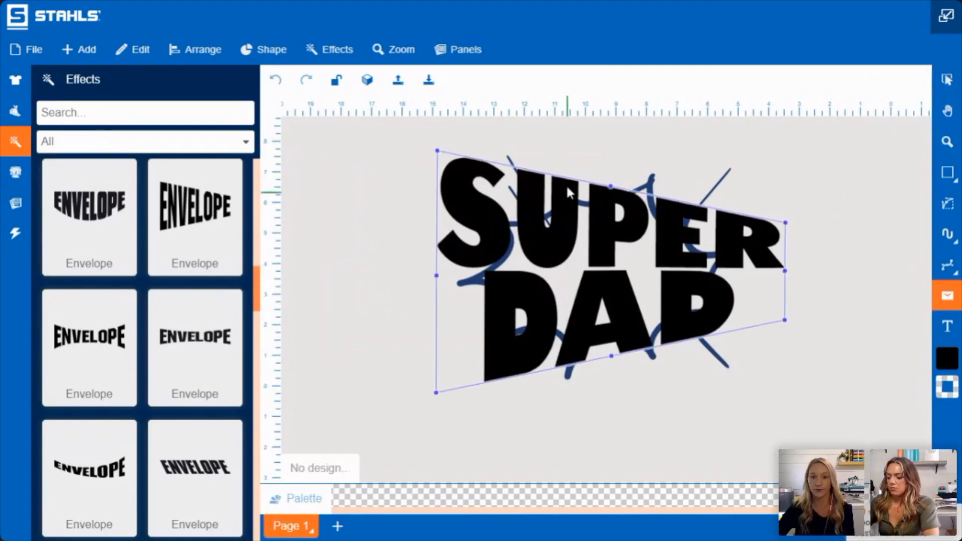
left_click_drag(437, 151, 438, 179)
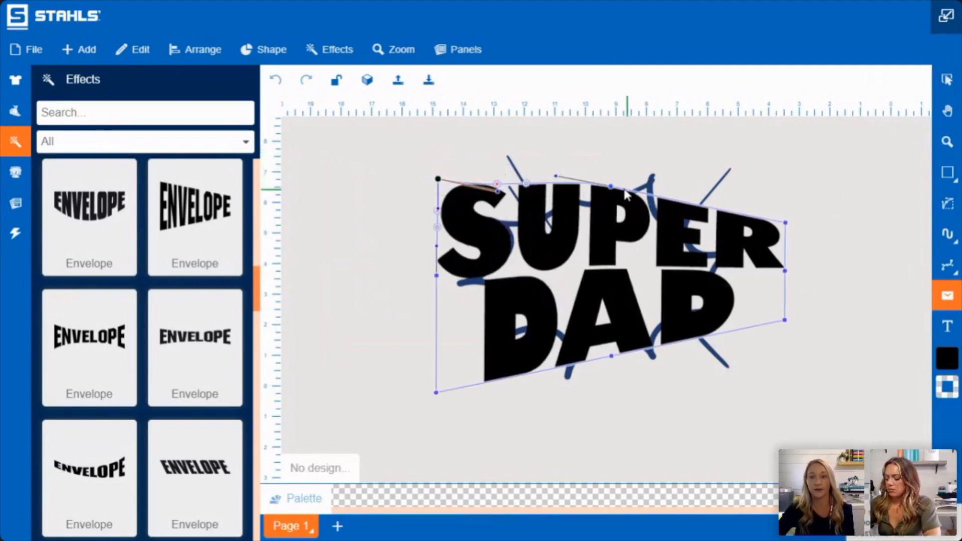
left_click_drag(497, 184, 496, 177)
left_click_drag(784, 224, 785, 213)
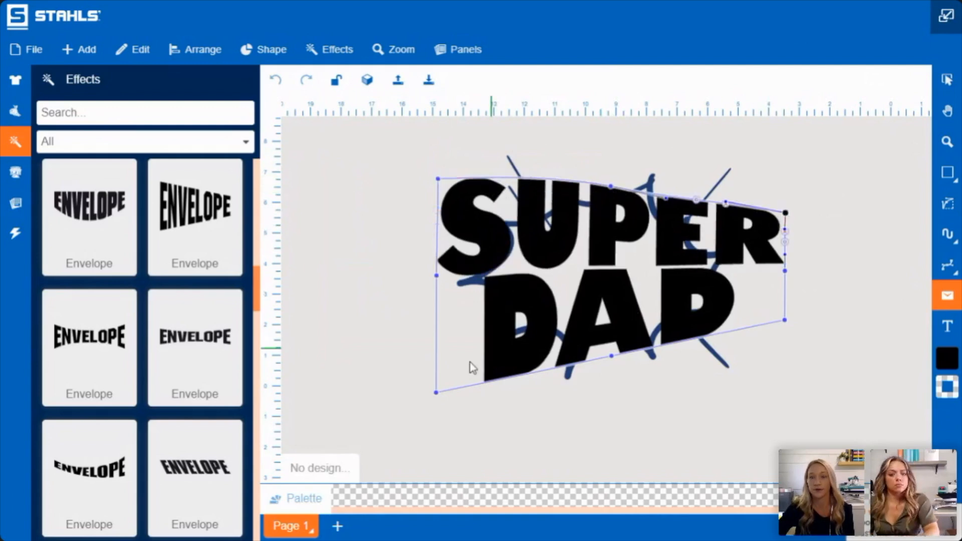
Step: Raise the envelope's lower-left corner, dip the lower midpoint, pull the lower-right corner inward, and raise the right midpoint and upper-right corner
left_click_drag(434, 394, 436, 371)
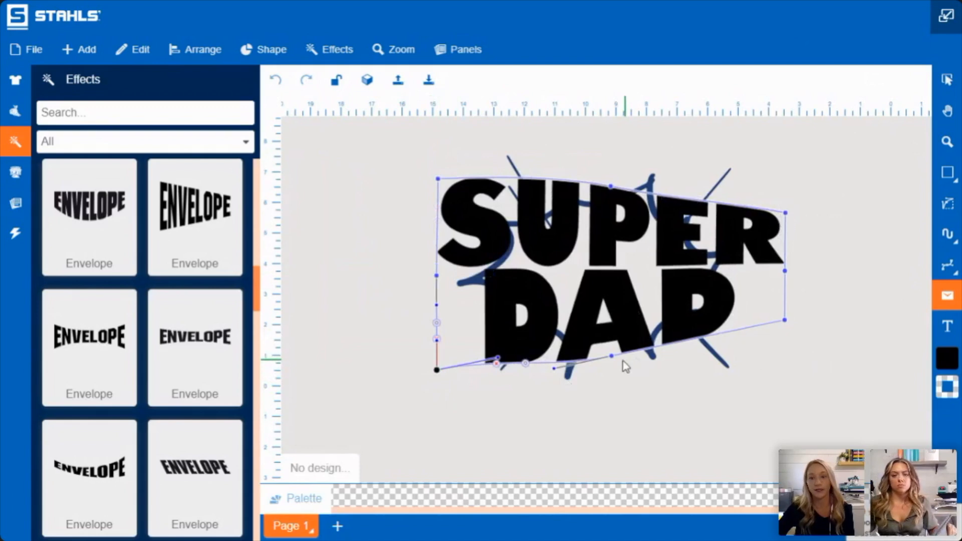
left_click_drag(609, 357, 610, 363)
left_click_drag(785, 321, 767, 334)
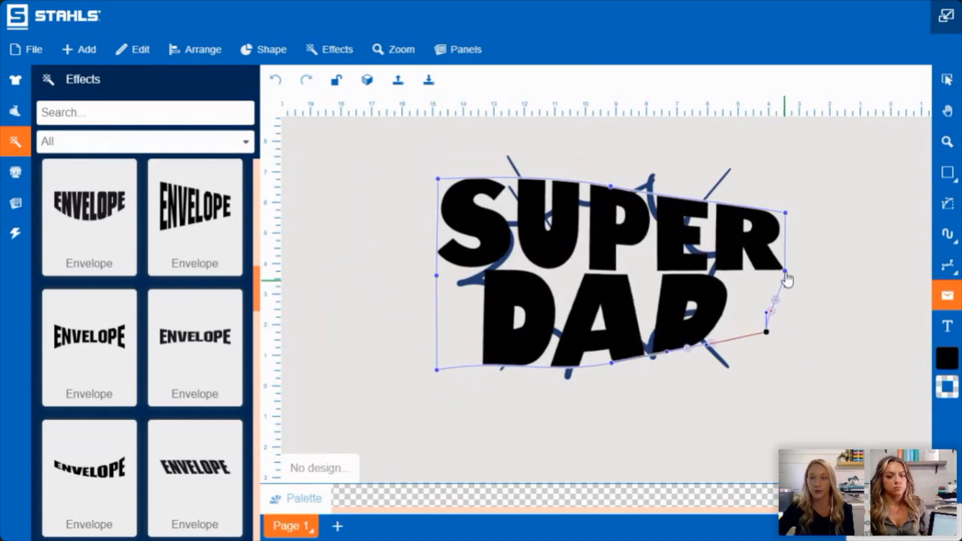
left_click_drag(785, 271, 783, 263)
left_click_drag(785, 214, 783, 201)
Step: Lower the envelope's upper midpoint and upper-left corner so the lettering slants upward to the right, and finish editing the envelope
left_click_drag(611, 186, 586, 199)
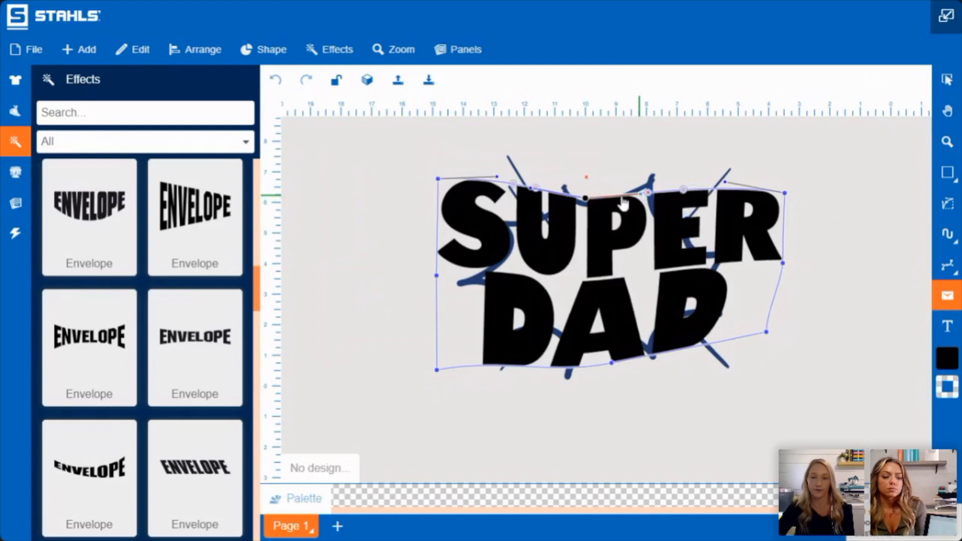
left_click_drag(438, 179, 439, 210)
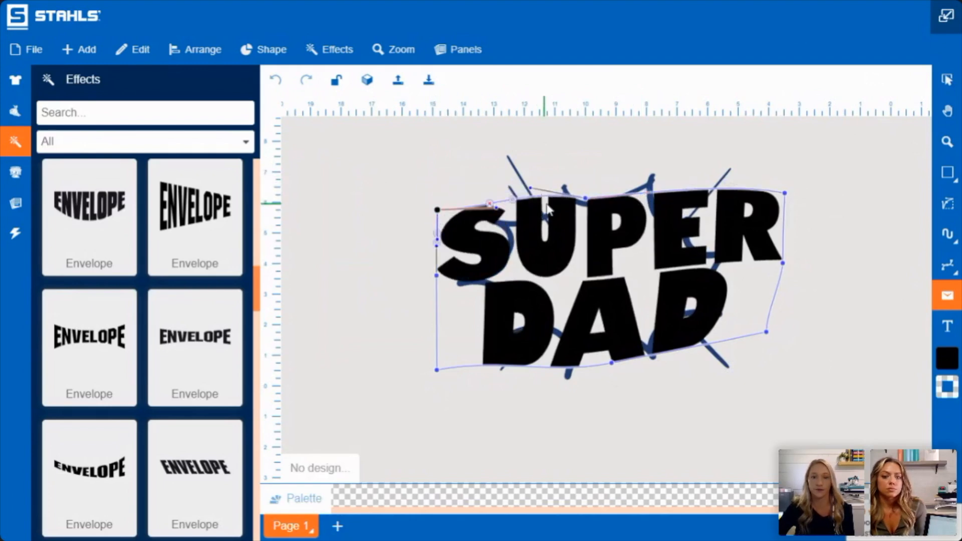
left_click(585, 199)
left_click(585, 199)
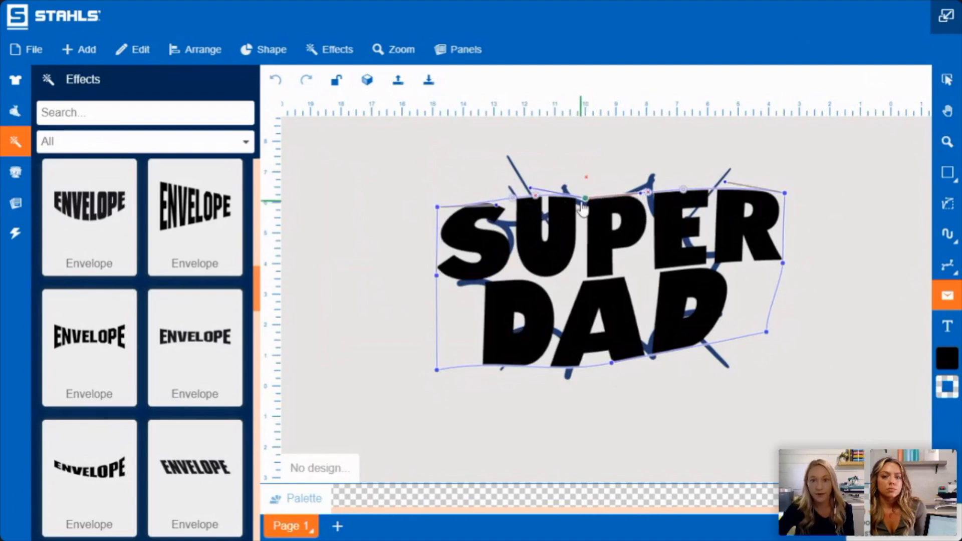
left_click_drag(585, 200, 594, 201)
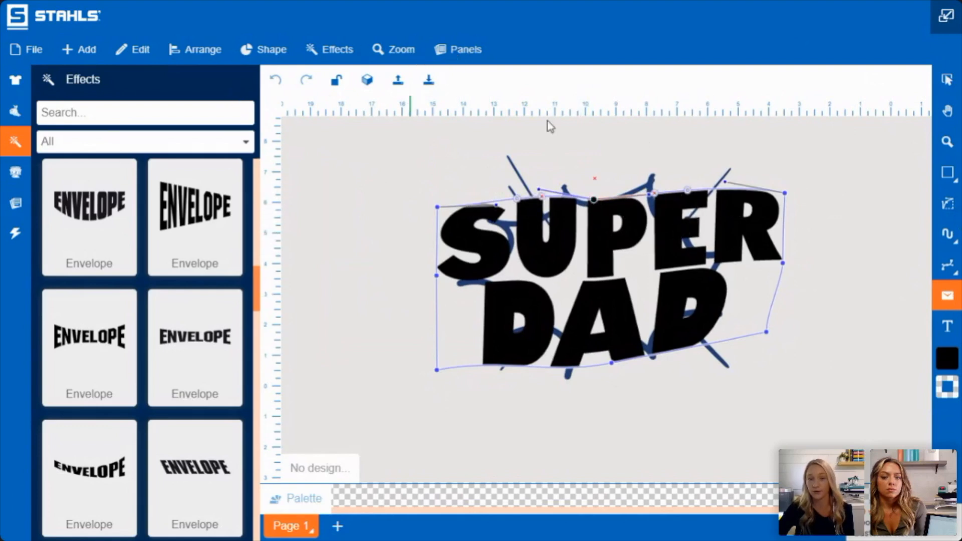
left_click(429, 207)
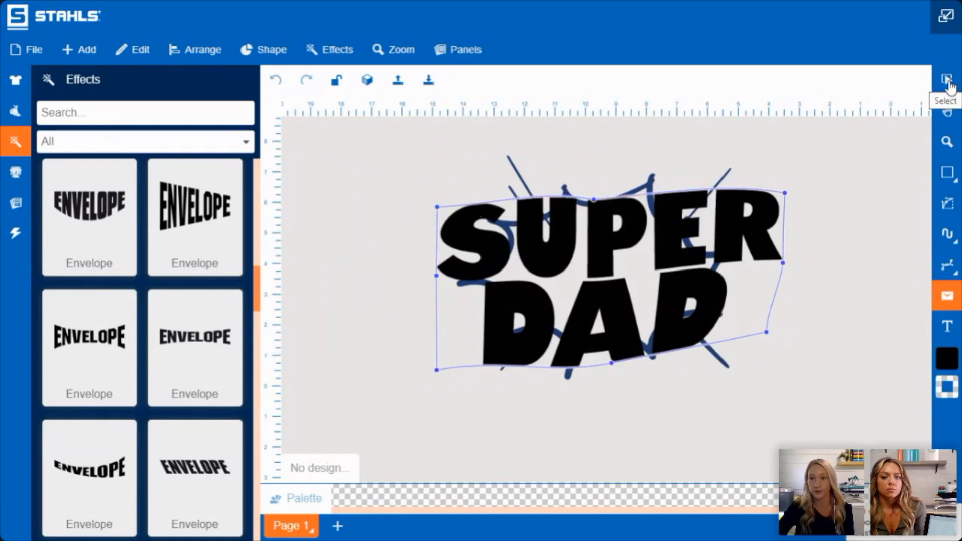
left_click(949, 83)
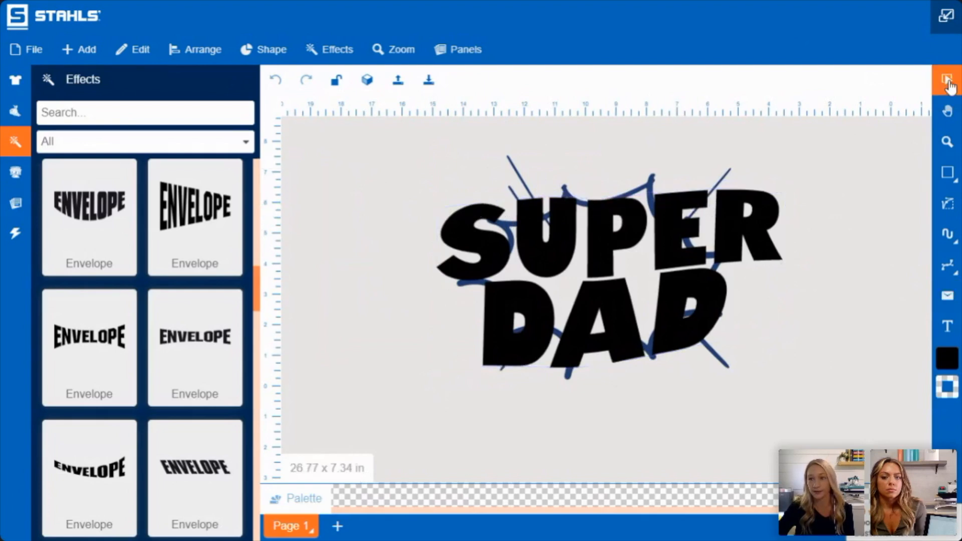
Step: Undo the envelope reshaping and redo it to compare the SUPER DAD lettering before and after
right_click(660, 221)
left_click(758, 191)
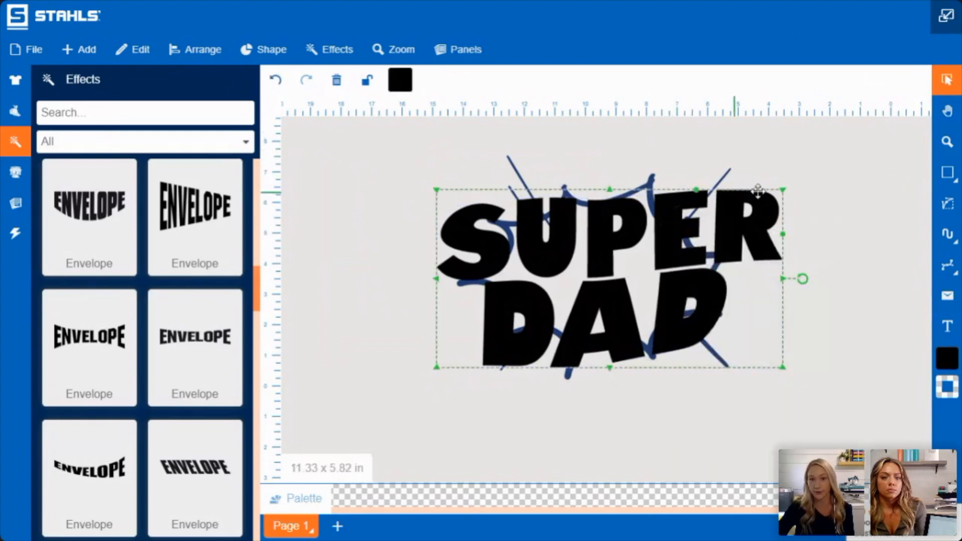
left_click(274, 81)
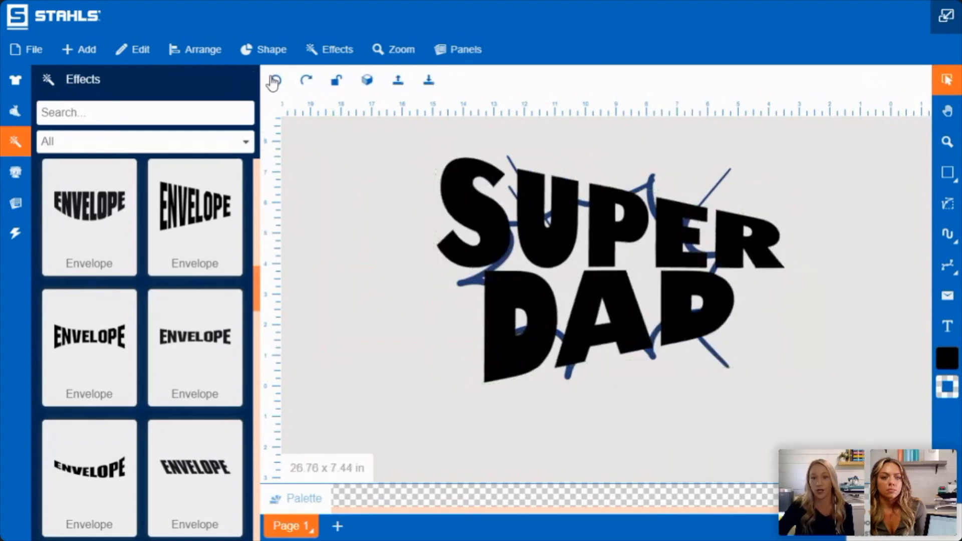
left_click(305, 82)
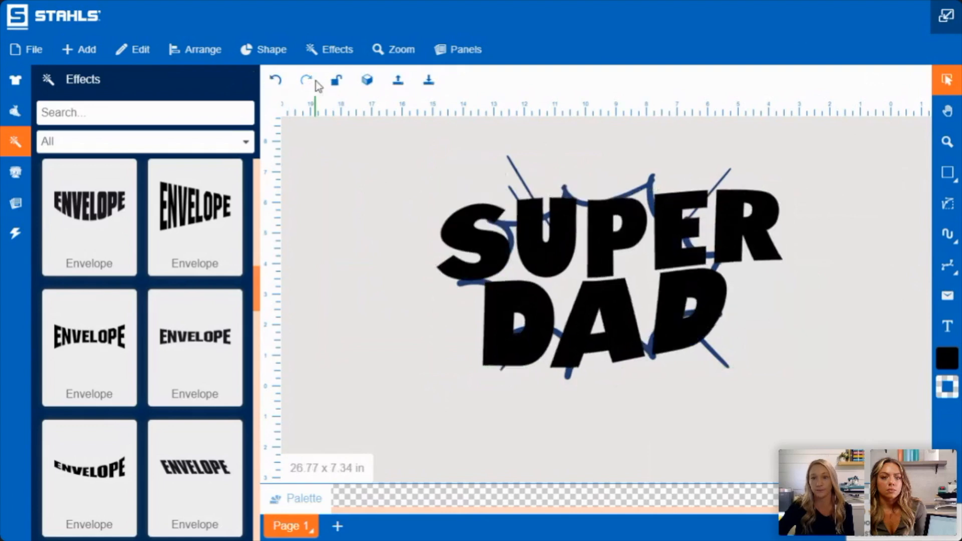
Step: Reopen the SUPER DAD envelope, pull its right midpoint and upper-right corner slightly inward, and raise its lower-right corner
left_click(948, 298)
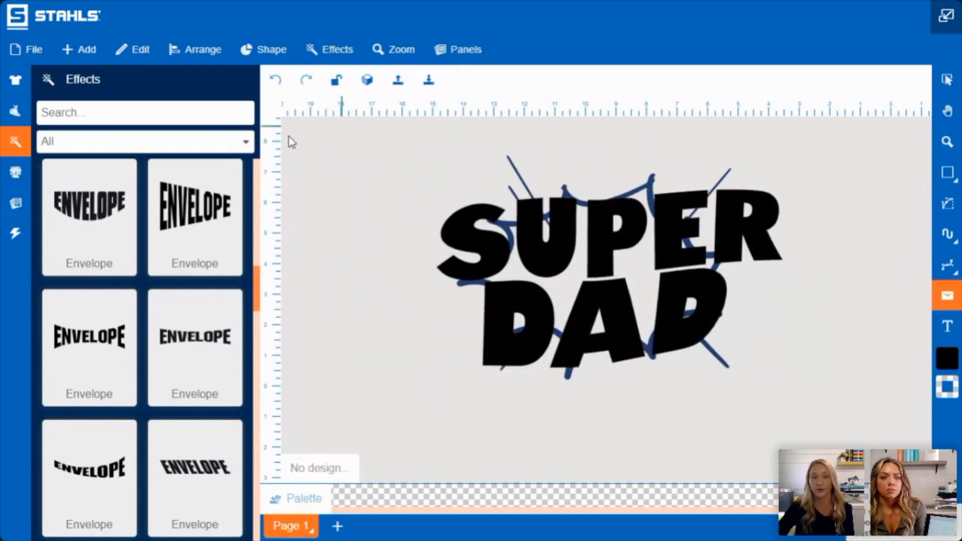
left_click(624, 255)
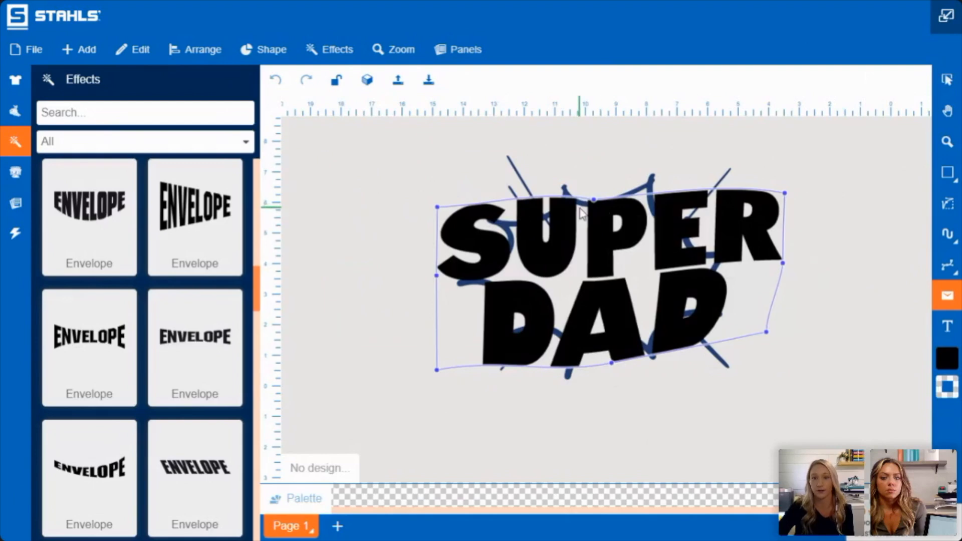
left_click(595, 200)
left_click(782, 263)
left_click(786, 195)
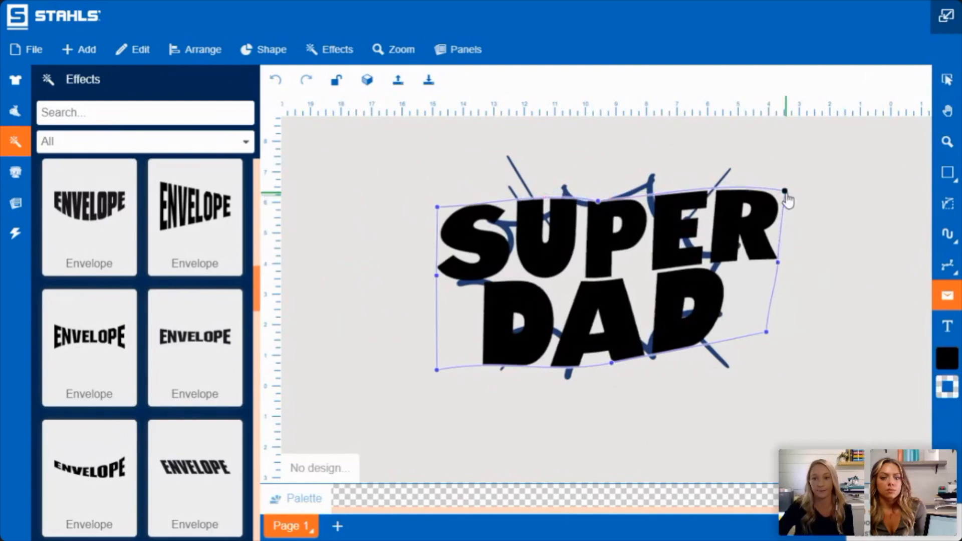
left_click_drag(767, 334, 770, 318)
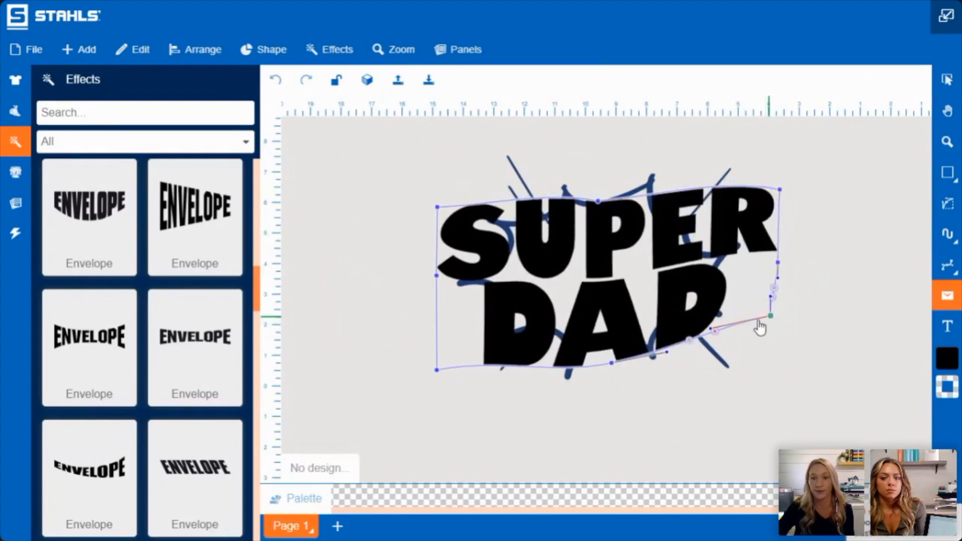
Step: Raise the midpoints of the envelope's upper and lower edges so both words arch upward
left_click_drag(612, 362, 609, 349)
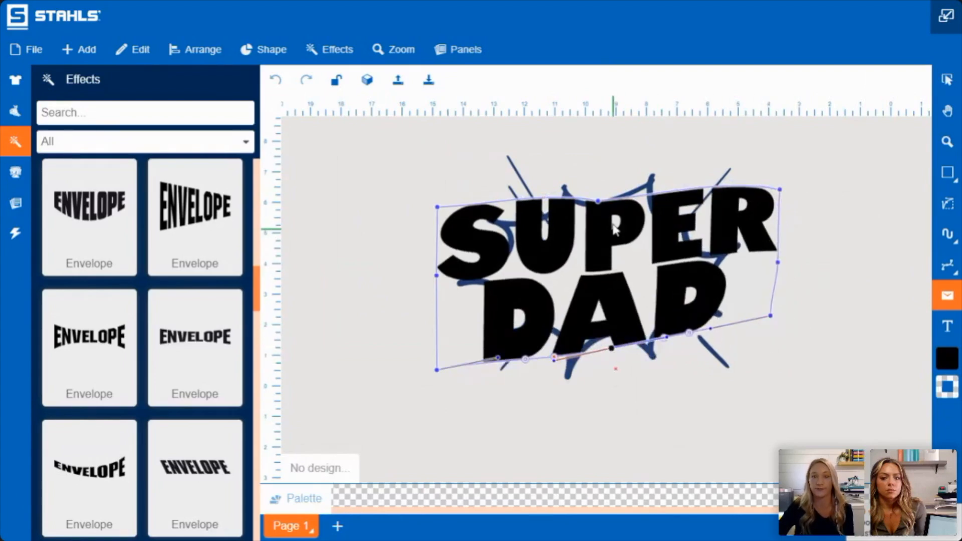
left_click(599, 202)
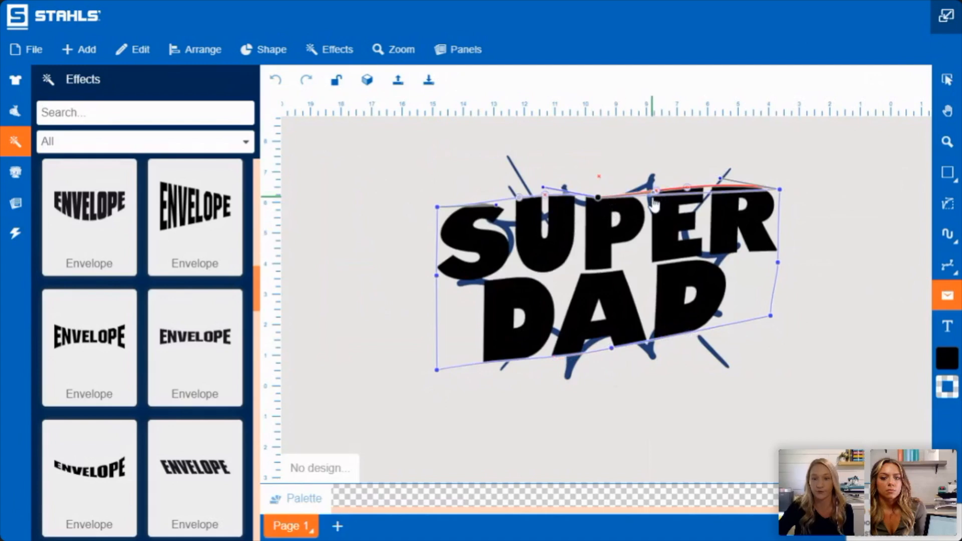
mouse_move(599, 197)
left_mouse_down()
mouse_move(600, 181)
mouse_move(586, 182)
mouse_move(601, 184)
left_mouse_up()
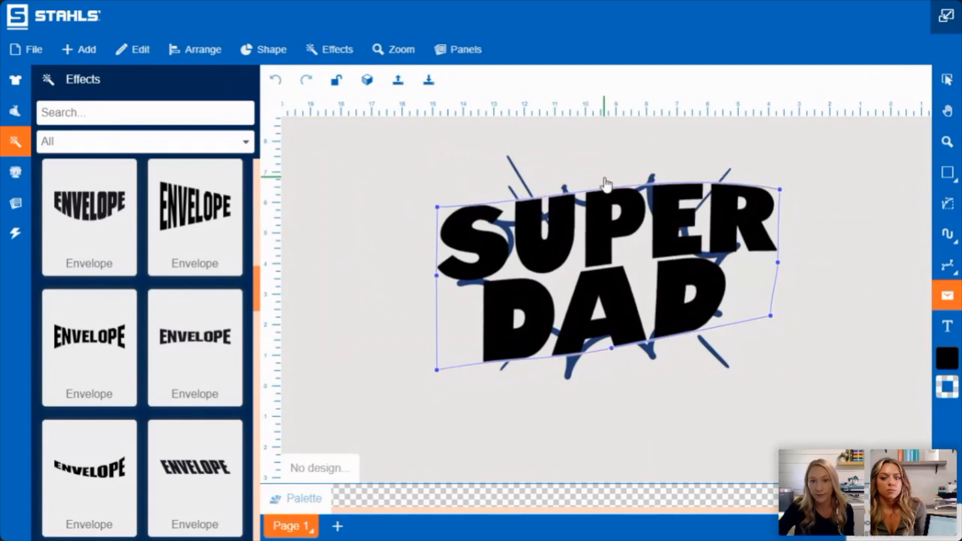
left_click_drag(613, 348, 618, 340)
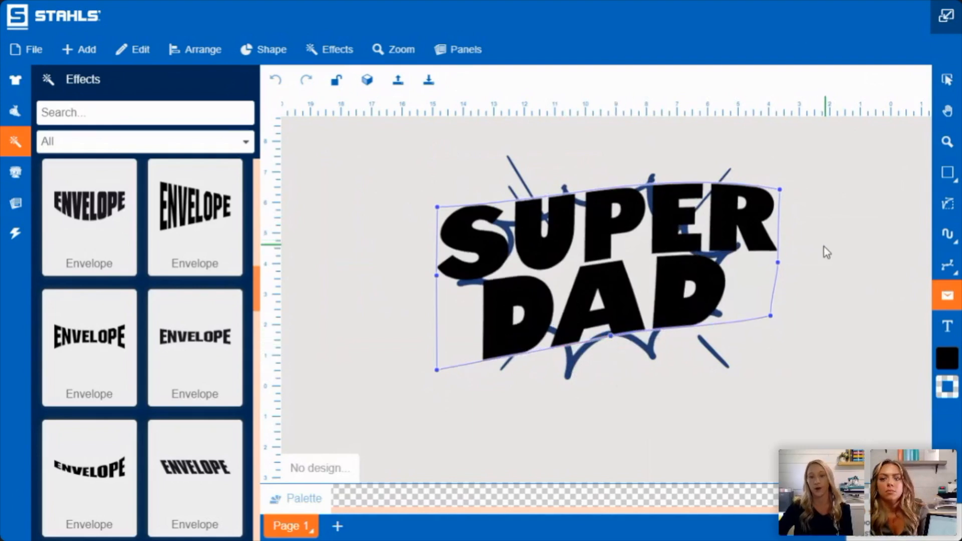
Step: Pull the envelope's right midpoint slightly inward, lower its lower-left corner a little, and finish editing the envelope
mouse_move(778, 262)
left_mouse_down()
mouse_move(765, 262)
mouse_move(774, 265)
left_mouse_up()
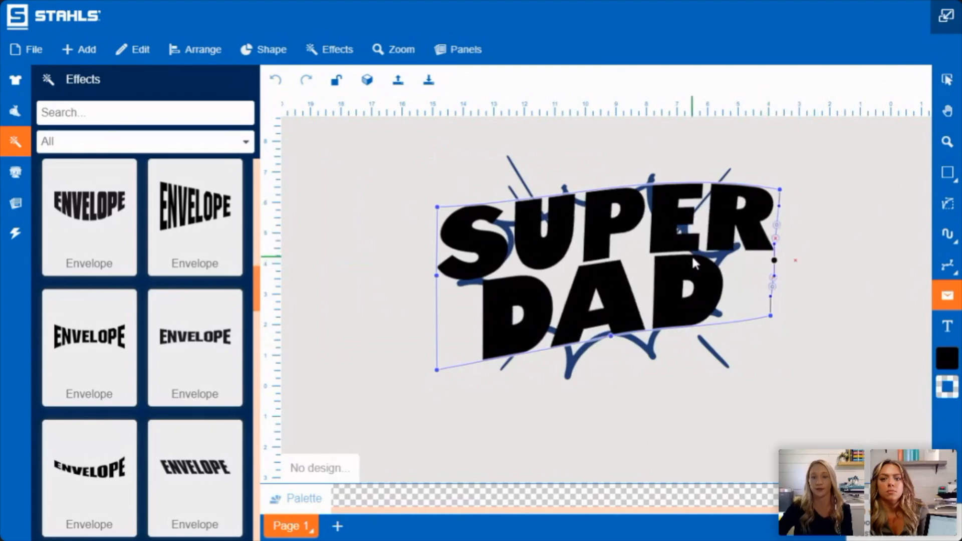
left_click(437, 371)
left_click_drag(437, 372, 437, 375)
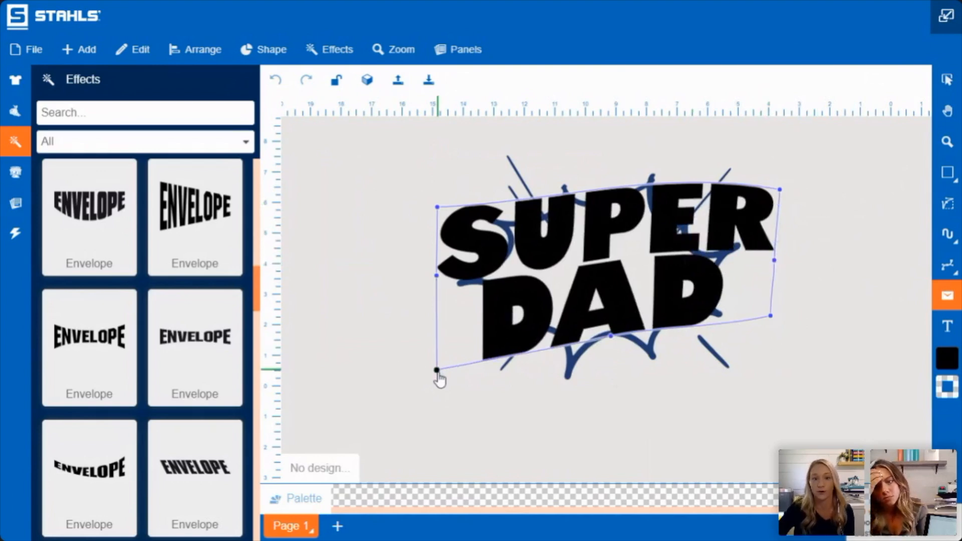
left_click(947, 80)
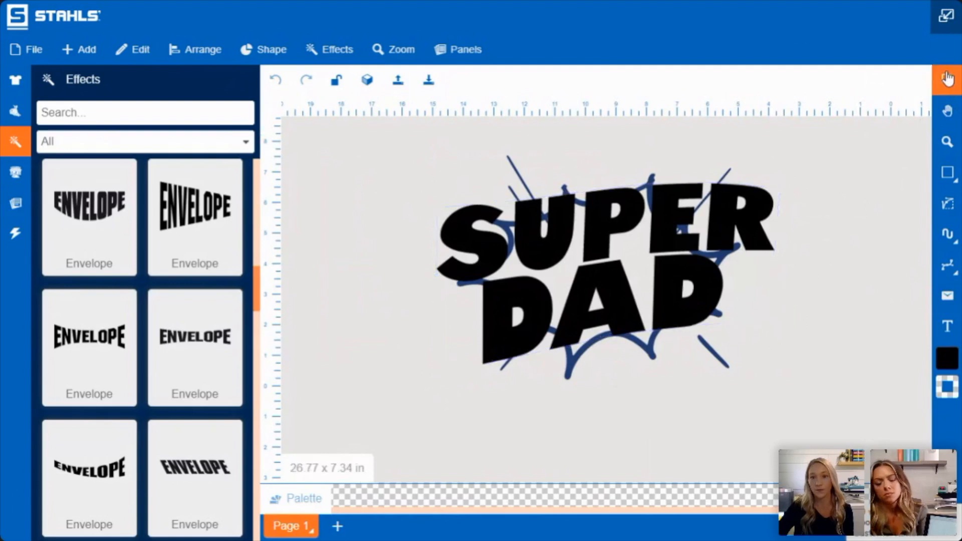
Step: Scale the SUPER DAD lettering down to about 9.23 x 4.93 in and reposition it over the comic burst
left_click(755, 223)
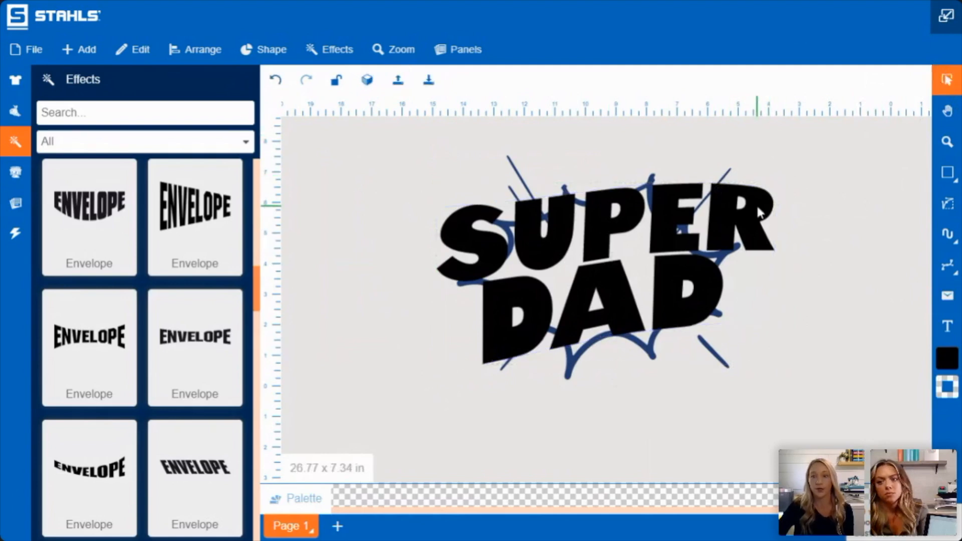
left_click_drag(775, 184, 720, 213)
left_click_drag(671, 261, 701, 252)
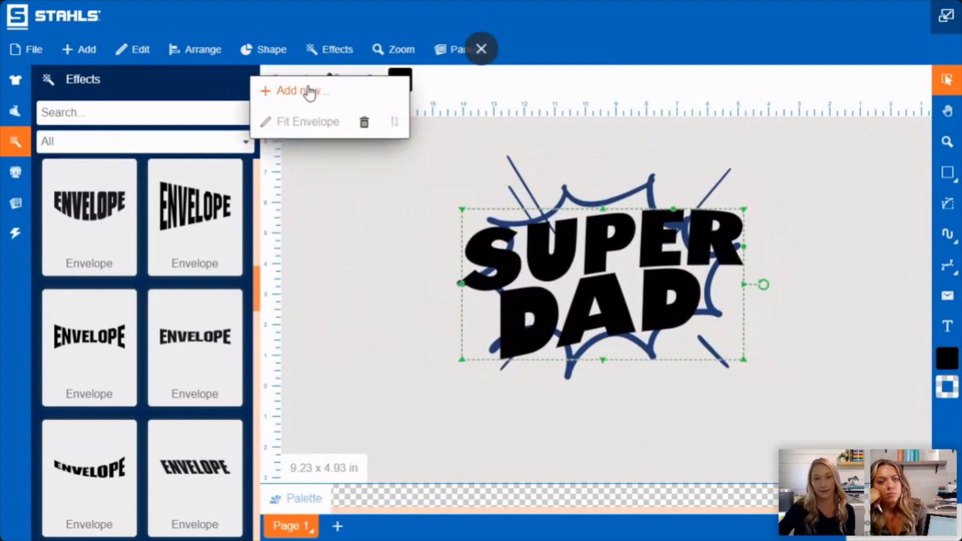
Step: Add the Shadow 1 effect to the lettering and set its offsets to -0.21 in for X and -0.15 in for Y
scroll(90, 250, "down", 10)
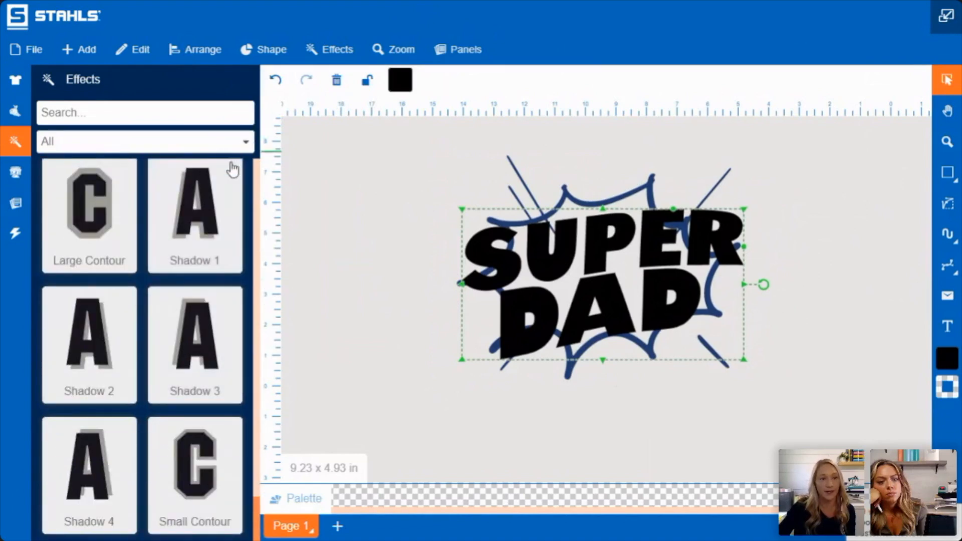
left_click(199, 206)
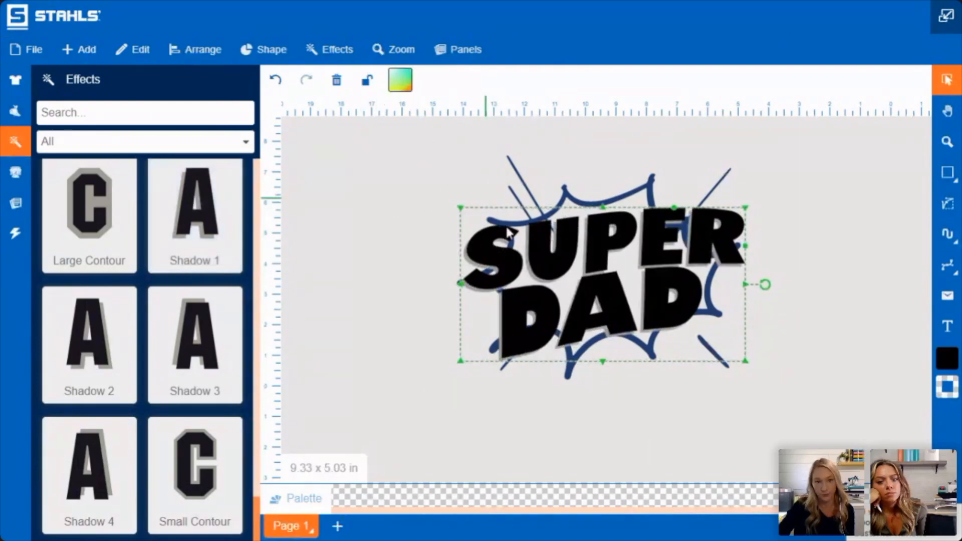
left_click(342, 52)
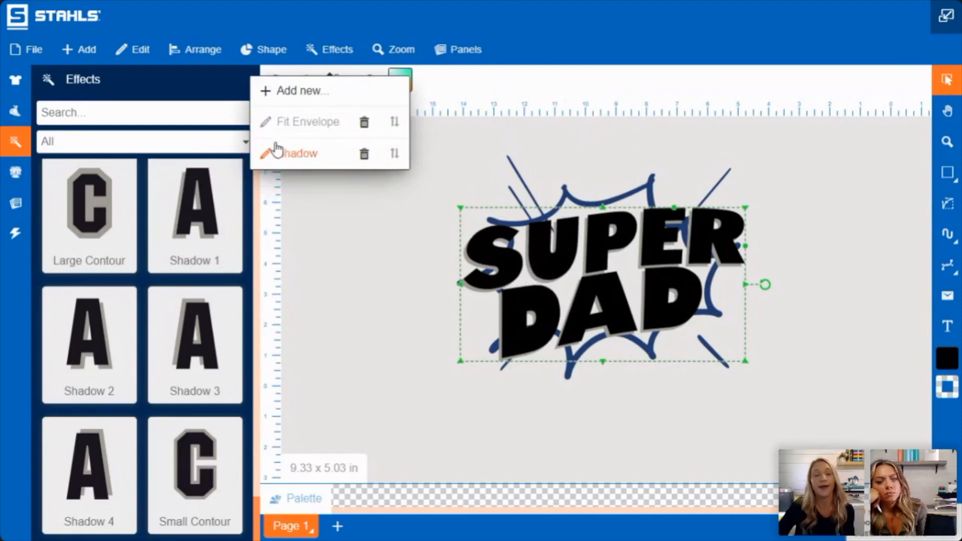
left_click(332, 52)
left_click(334, 47)
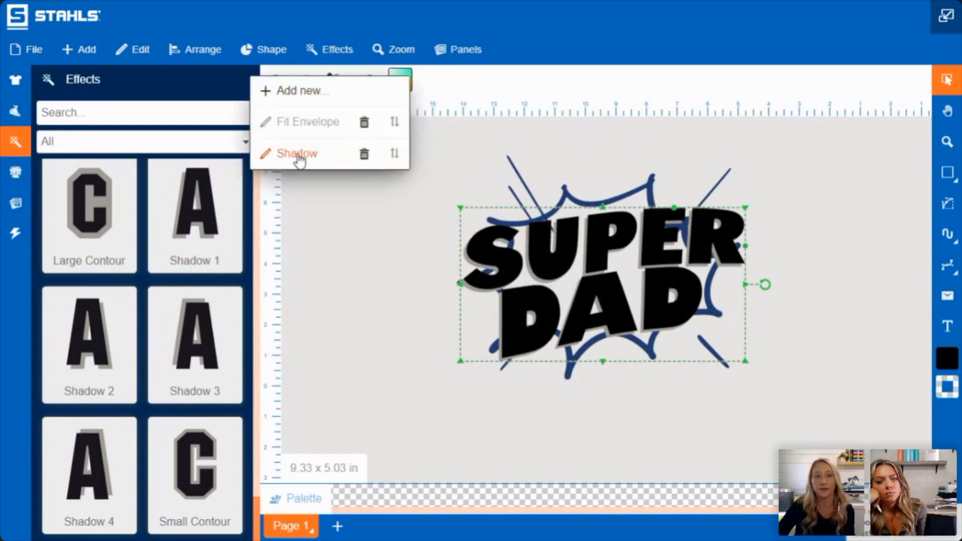
left_click(299, 158)
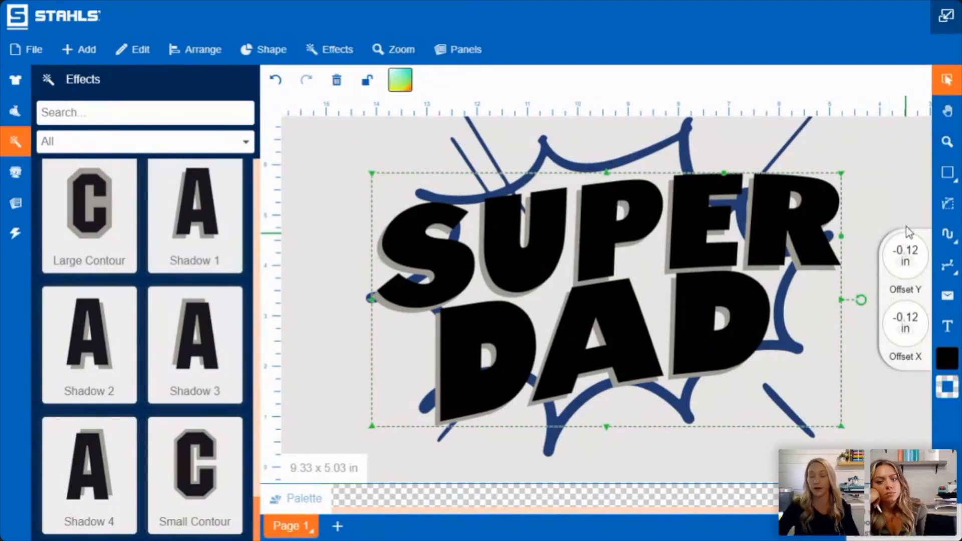
mouse_move(915, 331)
left_mouse_down()
mouse_move(911, 347)
mouse_move(910, 331)
left_mouse_up()
mouse_move(911, 266)
left_mouse_down()
mouse_move(908, 251)
mouse_move(907, 271)
left_mouse_up()
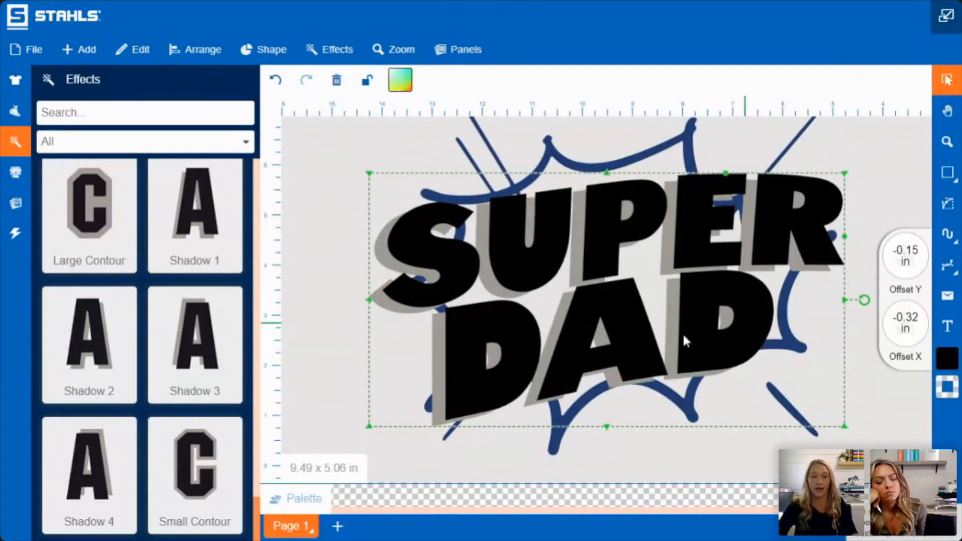
left_click_drag(905, 325, 906, 326)
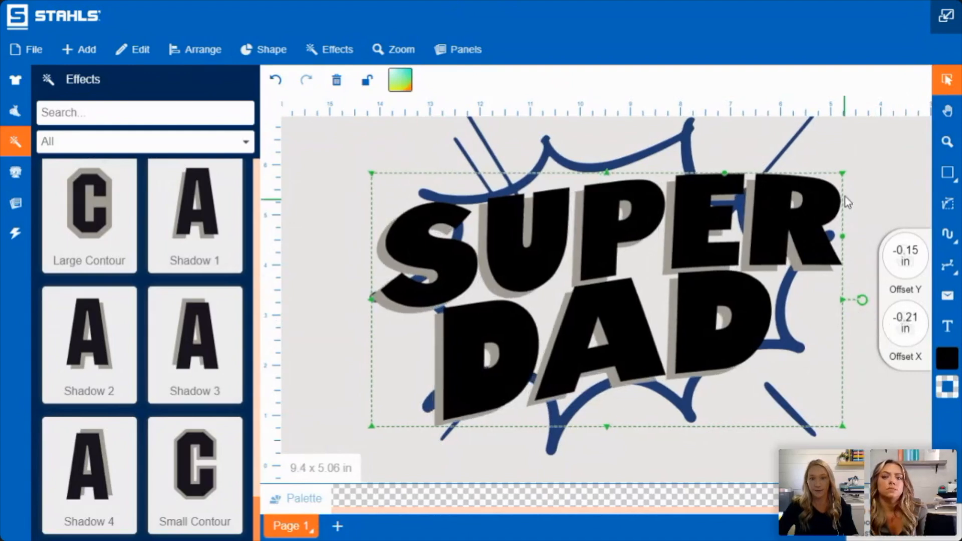
Step: Recolor the lettering's grey shadow to gold D8A513
scroll(846, 213, "down", 3)
left_click(403, 78)
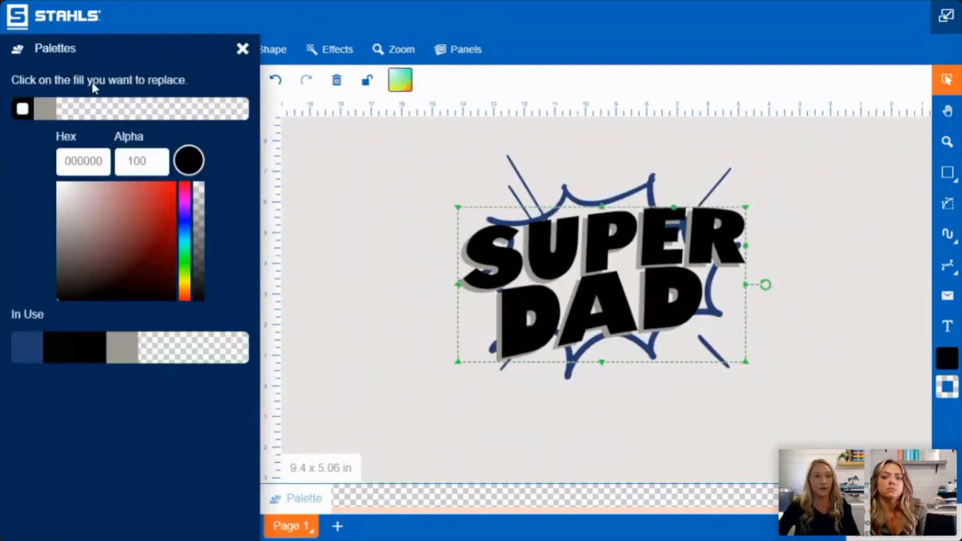
left_click(52, 117)
left_click(166, 196)
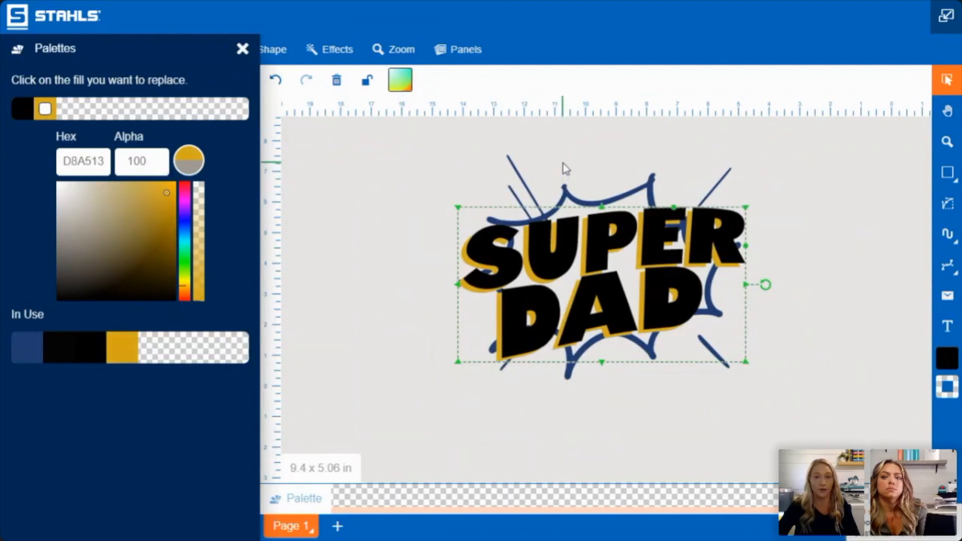
left_click(243, 49)
Step: Add a Small Contour effect around the shadowed lettering and set its offset to 0.1 in
left_click(331, 49)
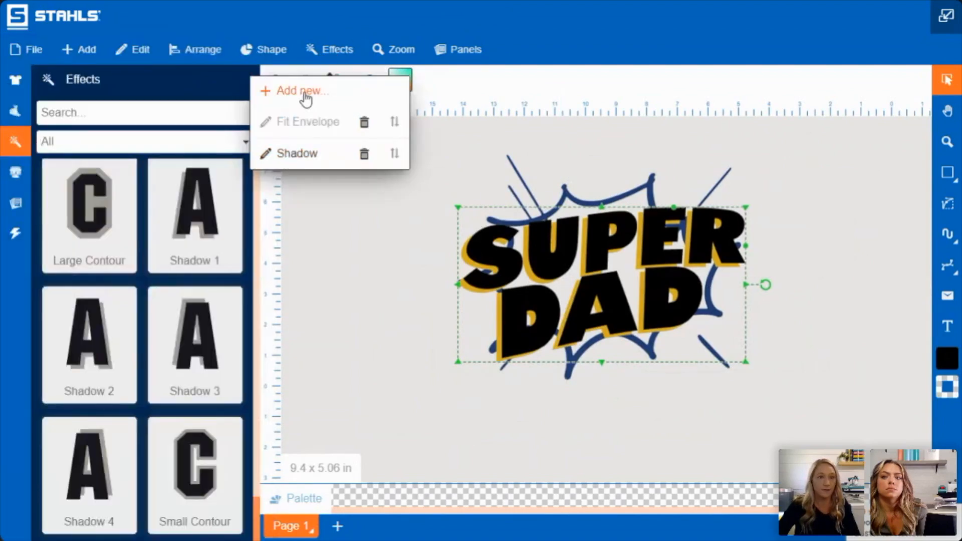
left_click(302, 91)
left_click(214, 481)
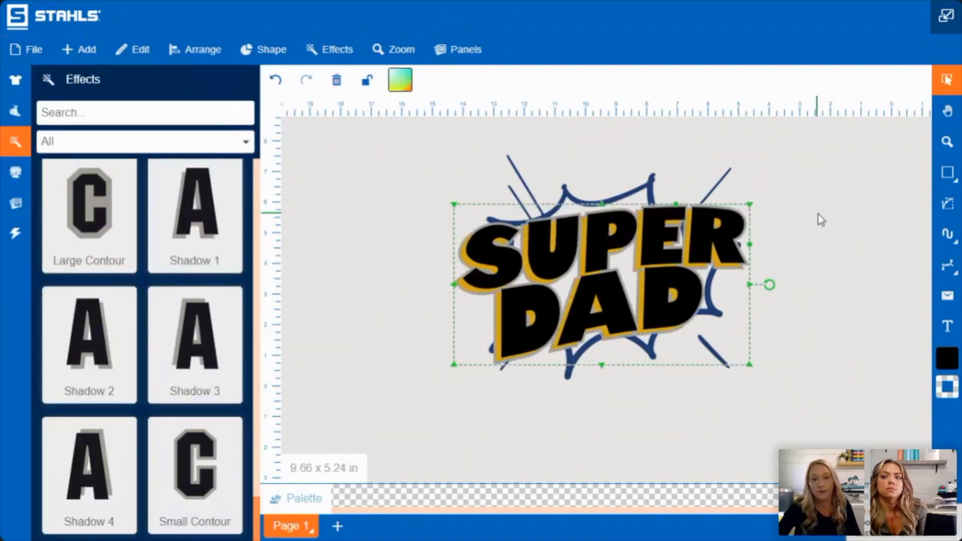
left_click(335, 57)
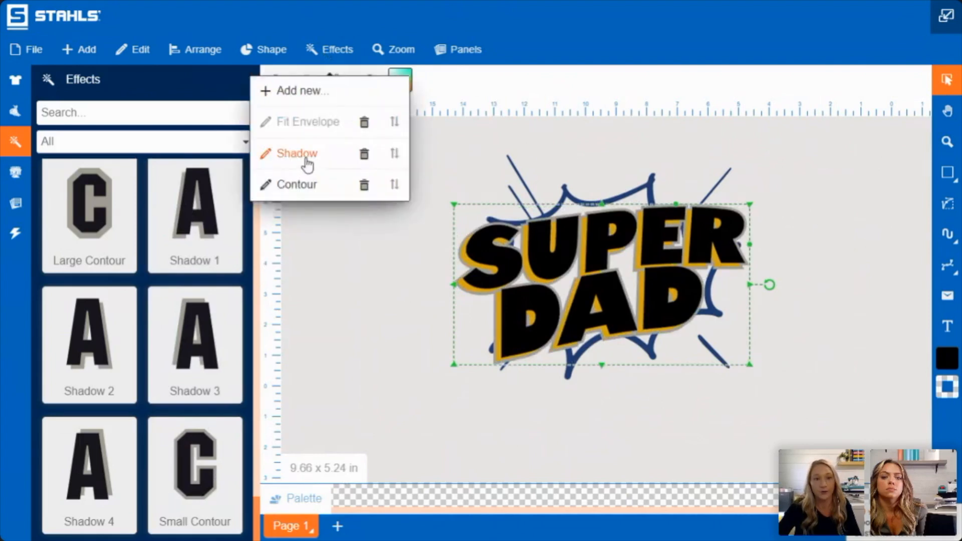
left_click(301, 185)
scroll(902, 385, "down", 3)
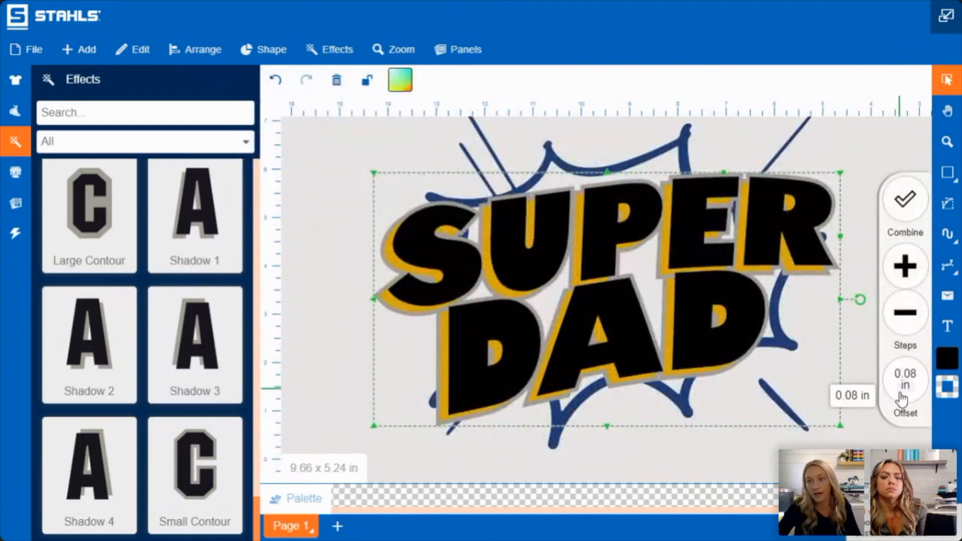
scroll(906, 391, "up", 3)
scroll(906, 381, "up", 3)
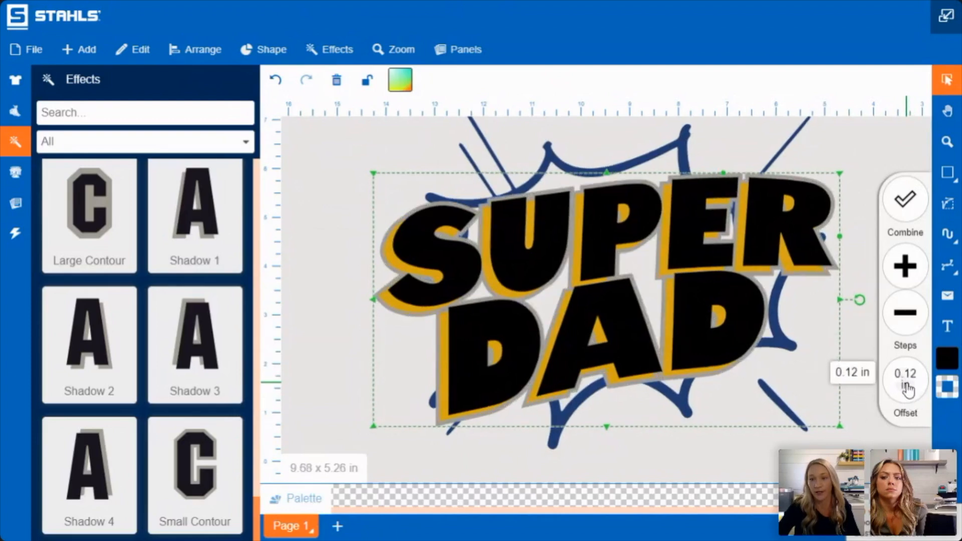
scroll(906, 386, "down", 3)
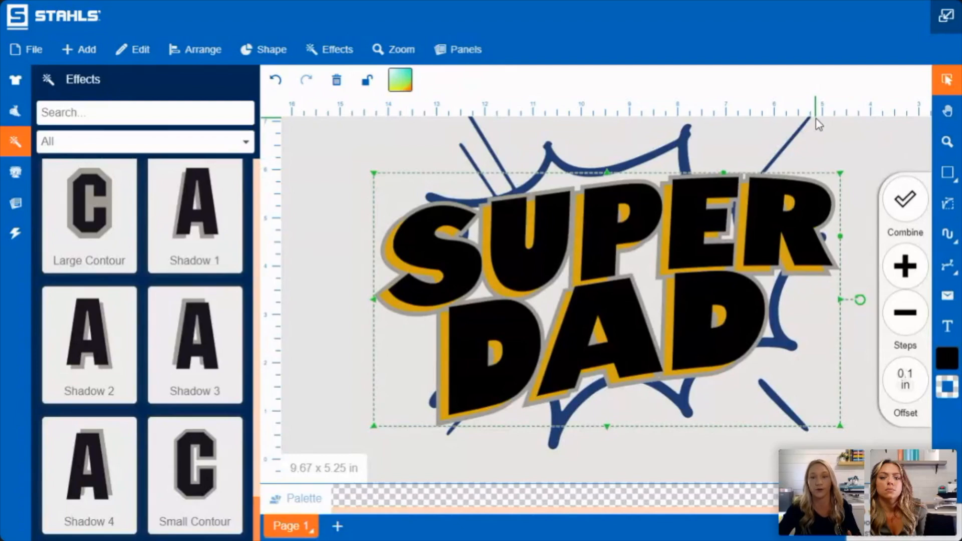
scroll(831, 151, "down", 2)
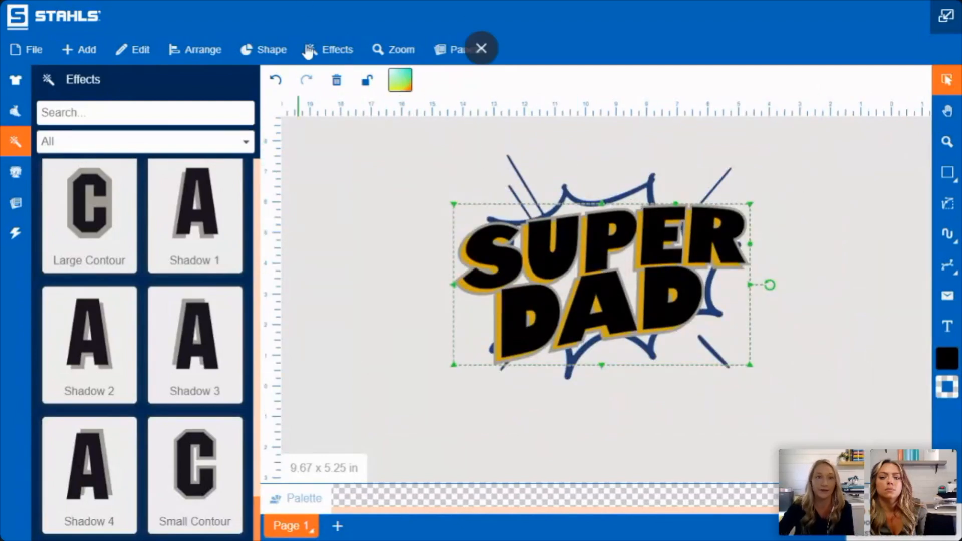
Step: Delete the Contour effect from the SUPER DAD lettering
left_click(338, 52)
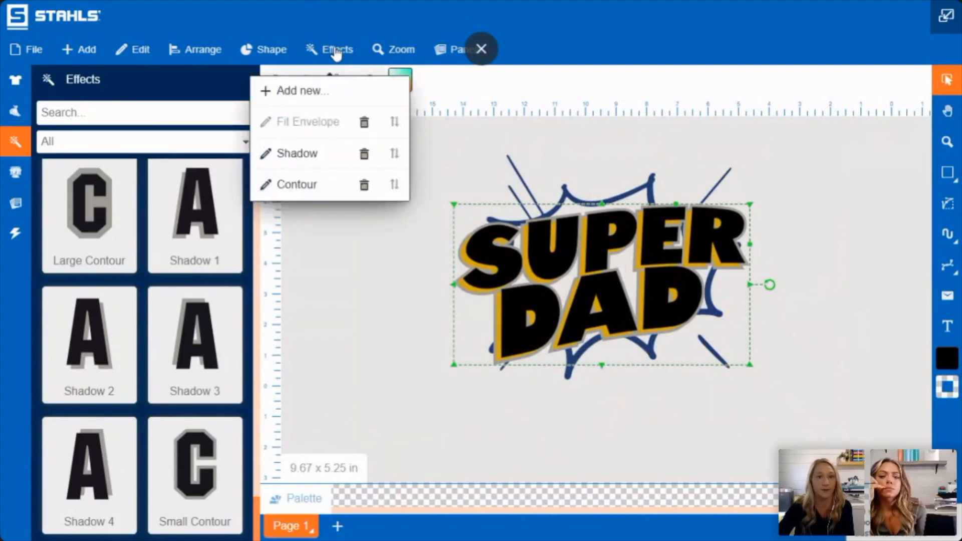
left_click(365, 185)
Step: Scale the shadowed lettering down to about 9.27 x 4.99 in and center it slightly higher on the comic burst
left_click(686, 245)
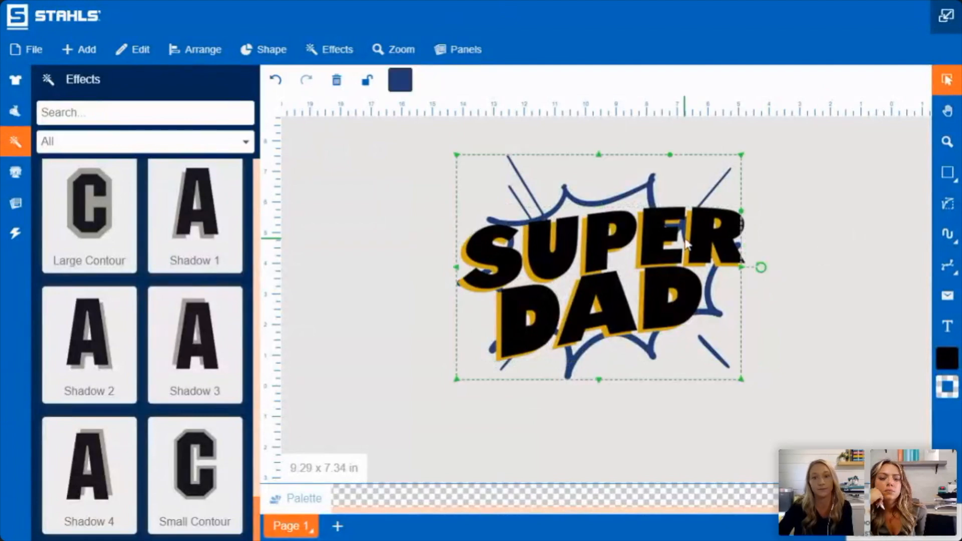
left_click(623, 250)
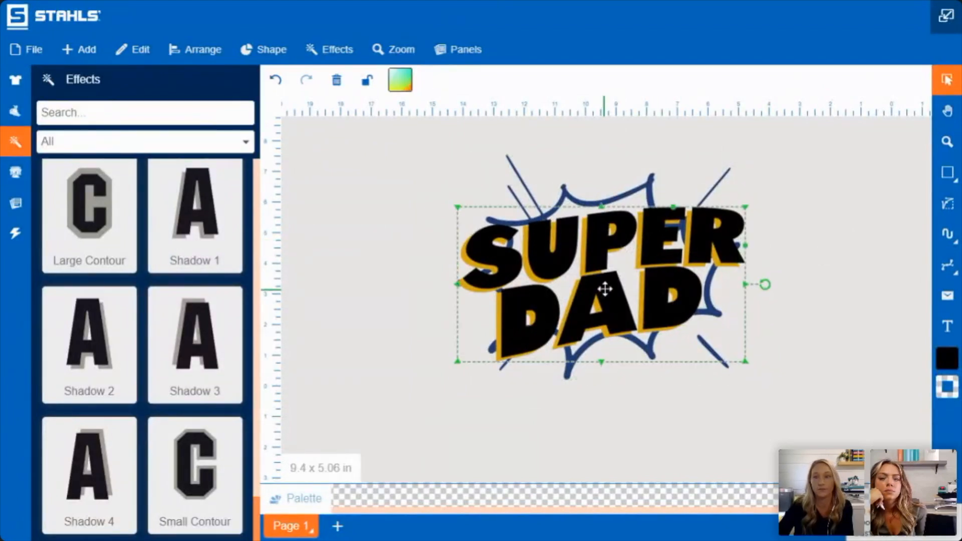
left_click_drag(604, 290, 606, 284)
left_click_drag(743, 200, 739, 202)
left_click_drag(658, 264, 665, 267)
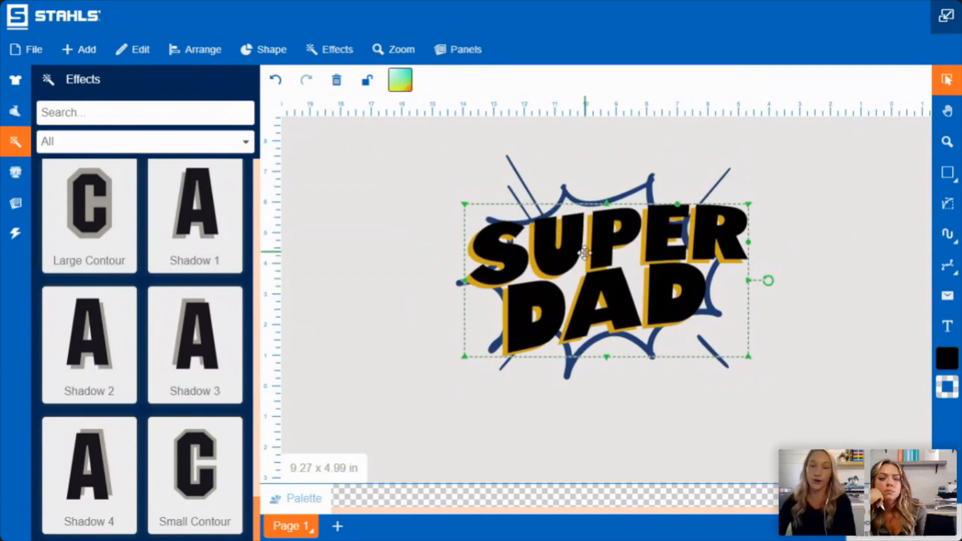
left_click_drag(584, 256, 581, 255)
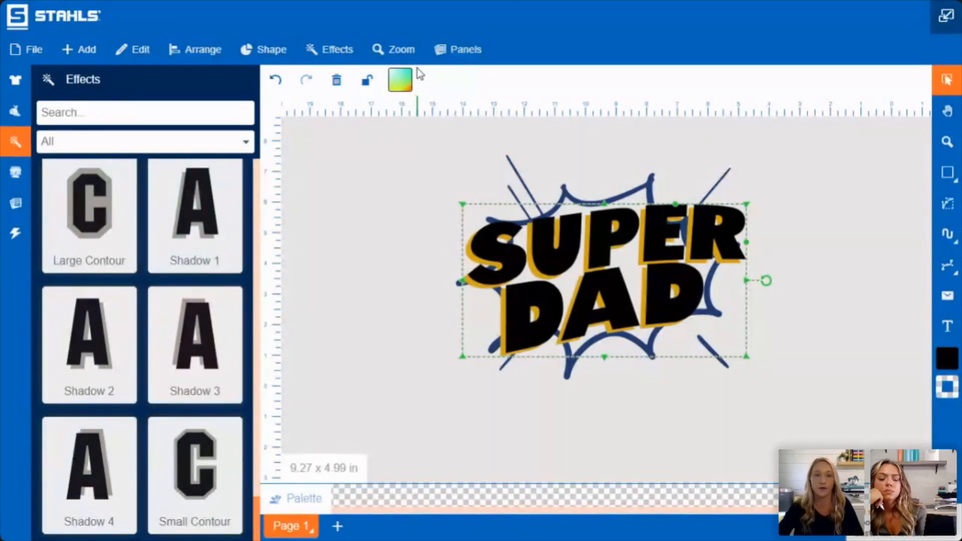
Step: Recolor the lettering's shadow to the navy 223C73 already used in the comic burst
left_click(400, 85)
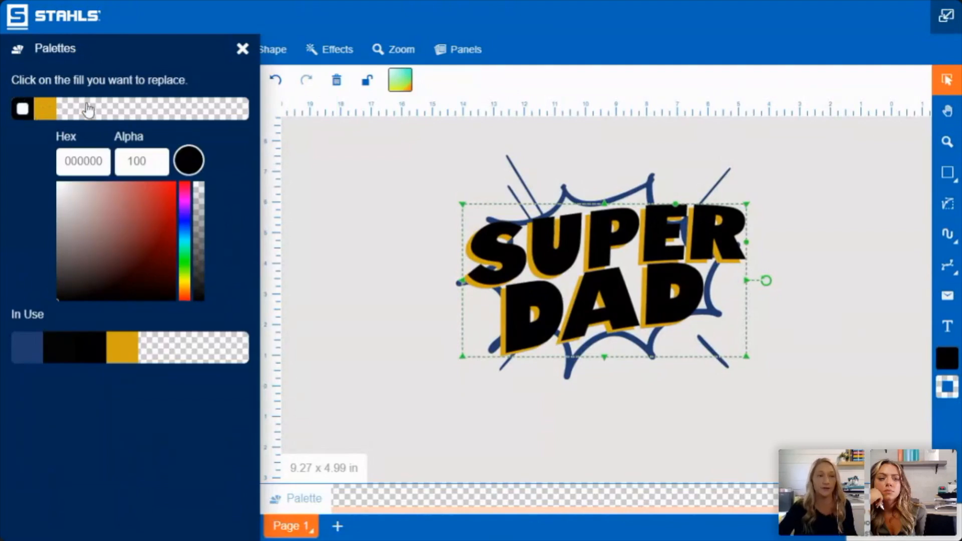
left_click(48, 114)
left_click(30, 113)
left_click(43, 113)
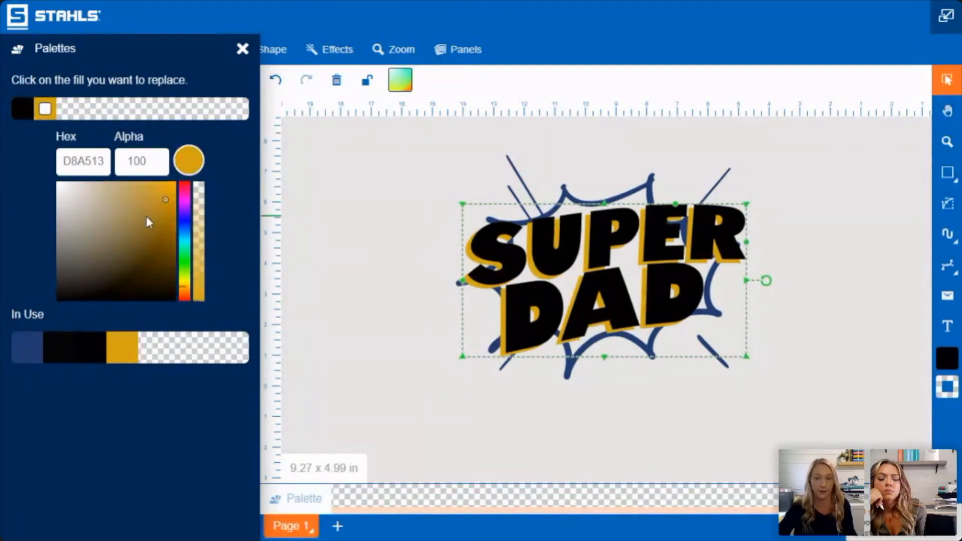
left_click(30, 118)
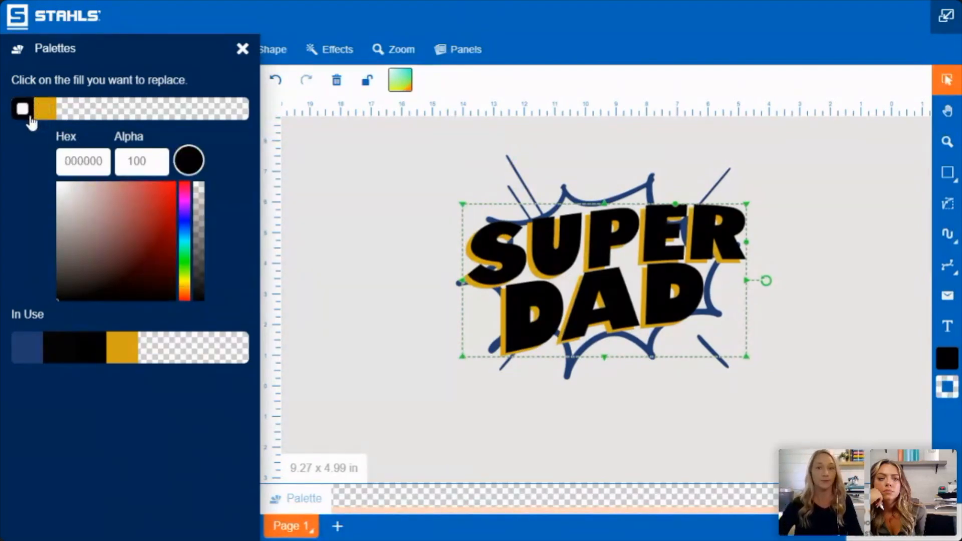
left_click(47, 109)
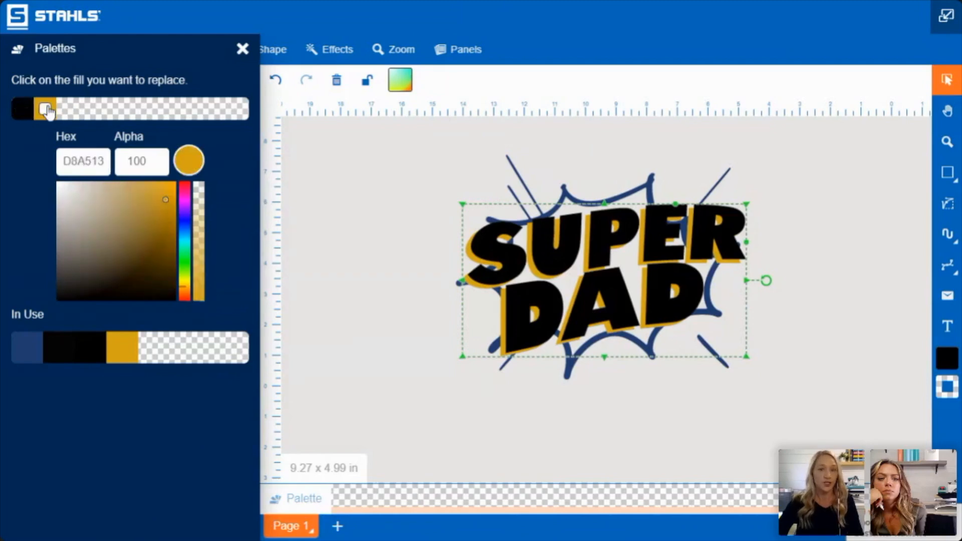
left_click(26, 360)
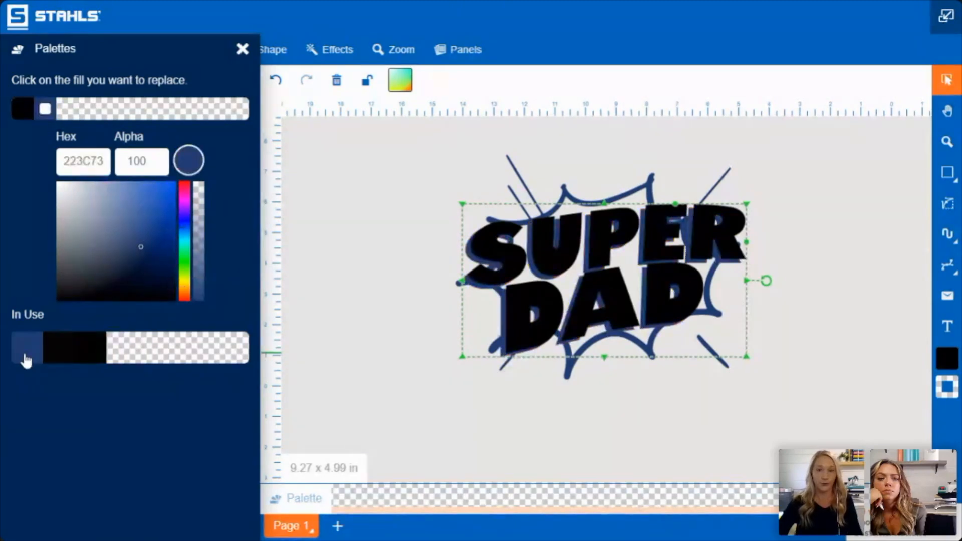
Step: Replace the lettering's black fill with golden yellow E6C020
left_click(21, 113)
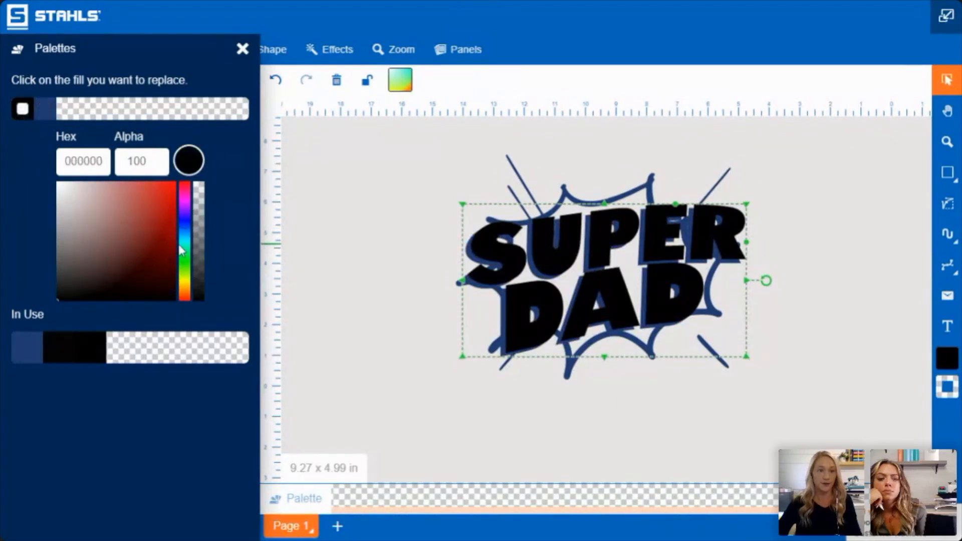
left_click_drag(187, 252, 186, 282)
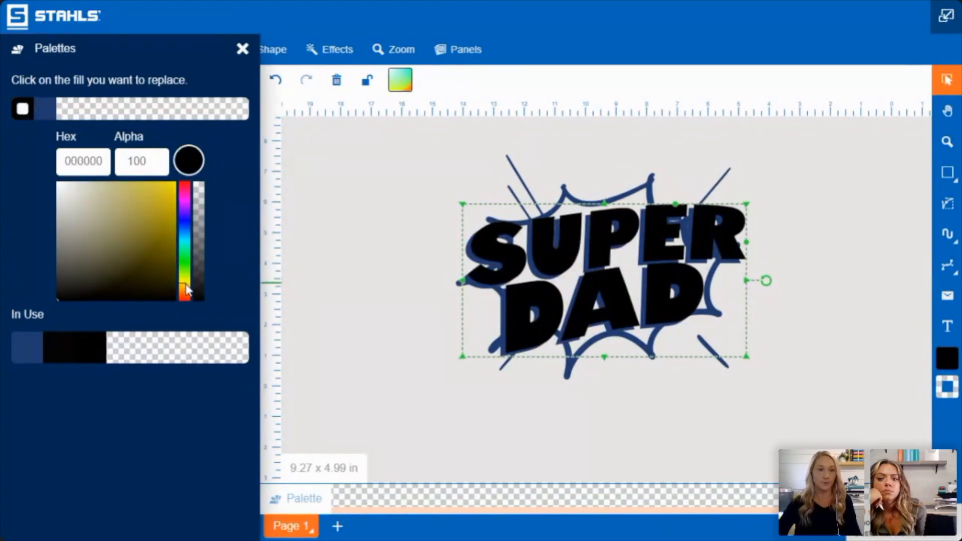
left_click_drag(163, 240, 173, 184)
left_click_drag(182, 259, 186, 286)
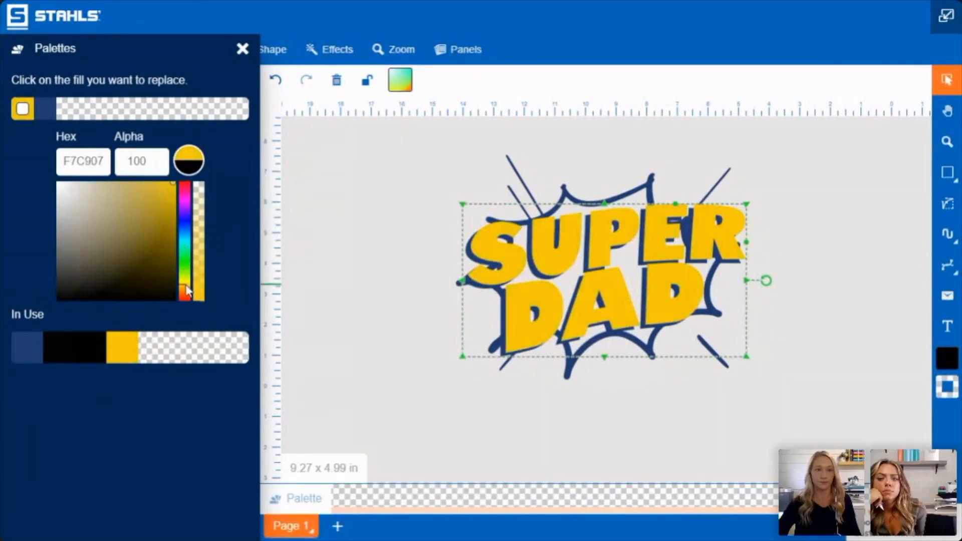
mouse_move(152, 234)
left_mouse_down()
mouse_move(173, 189)
mouse_move(161, 173)
left_mouse_up()
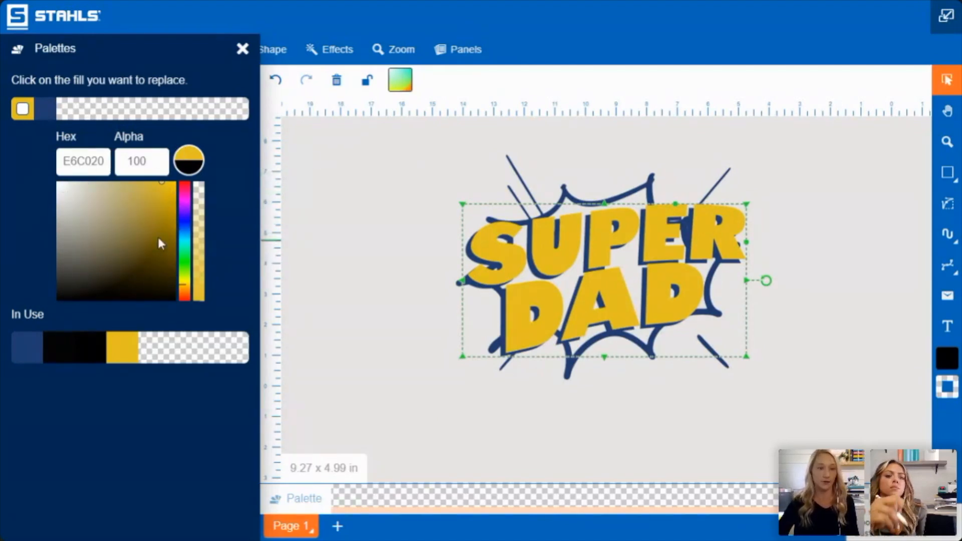
Step: Brighten the SUPER DAD lettering's yellow fill and scale the lettering down to about 8.82 x 4.74 in
left_click_drag(159, 189, 176, 183)
left_click(855, 186)
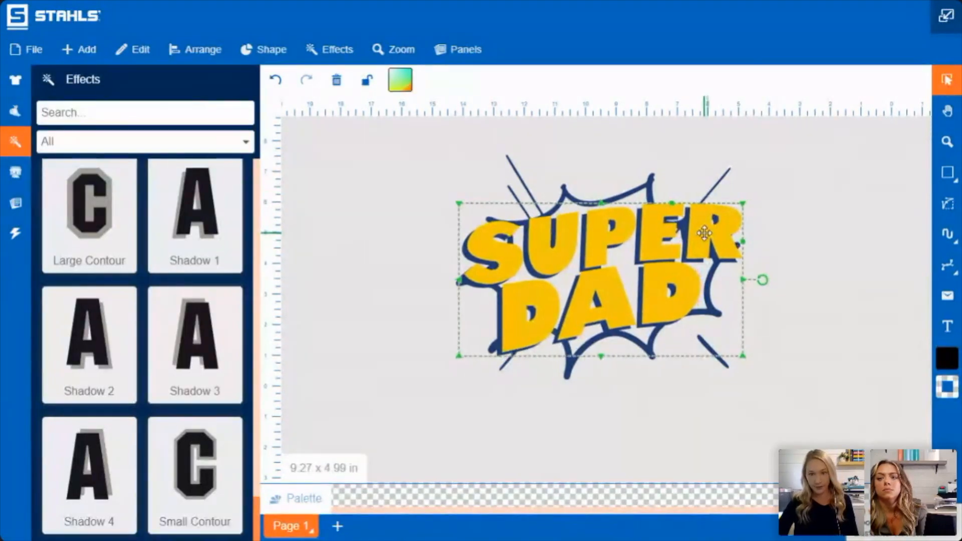
left_click_drag(747, 205, 732, 216)
Step: Shift the lettering and comic burst slightly lower together and inspect their overlapping cut lines in outline view
left_click_drag(823, 429, 422, 107)
key("Escape")
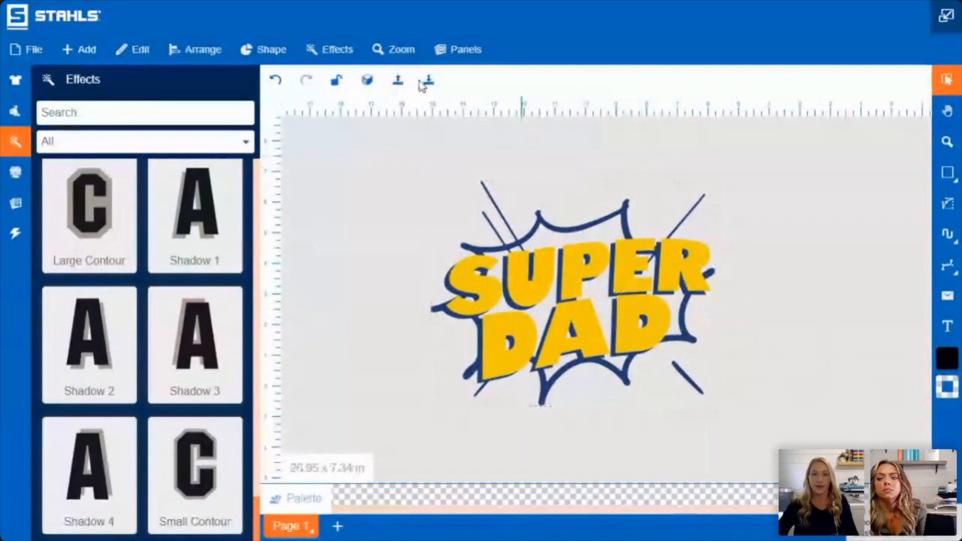
left_click(368, 79)
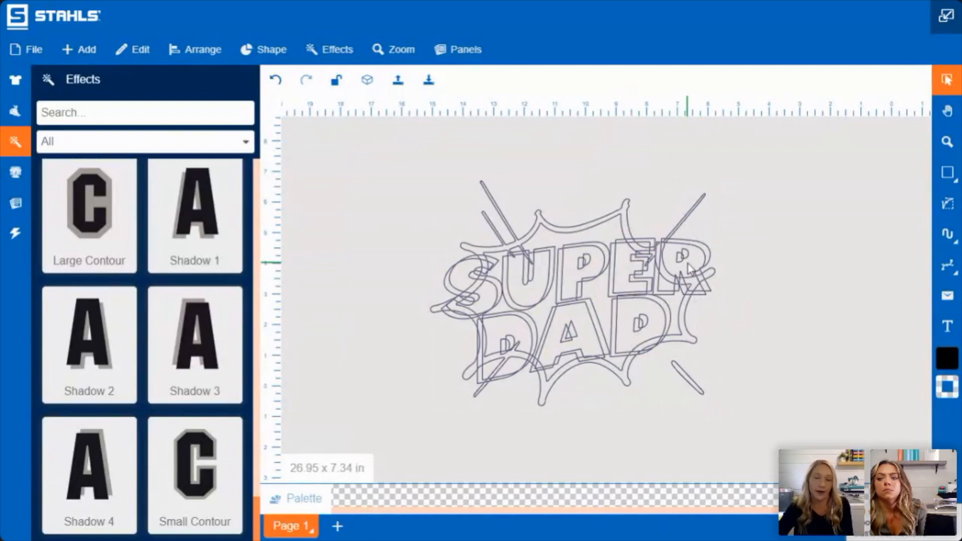
left_click(367, 81)
Step: Break the lettering apart by color, lift the yellow letters off their navy shadow, and undo the lift
left_click(590, 283)
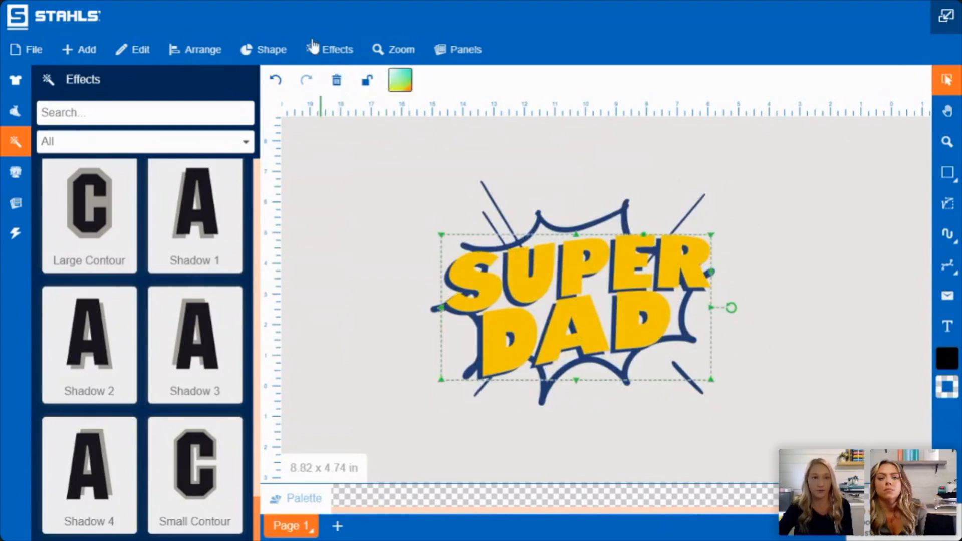
left_click(264, 53)
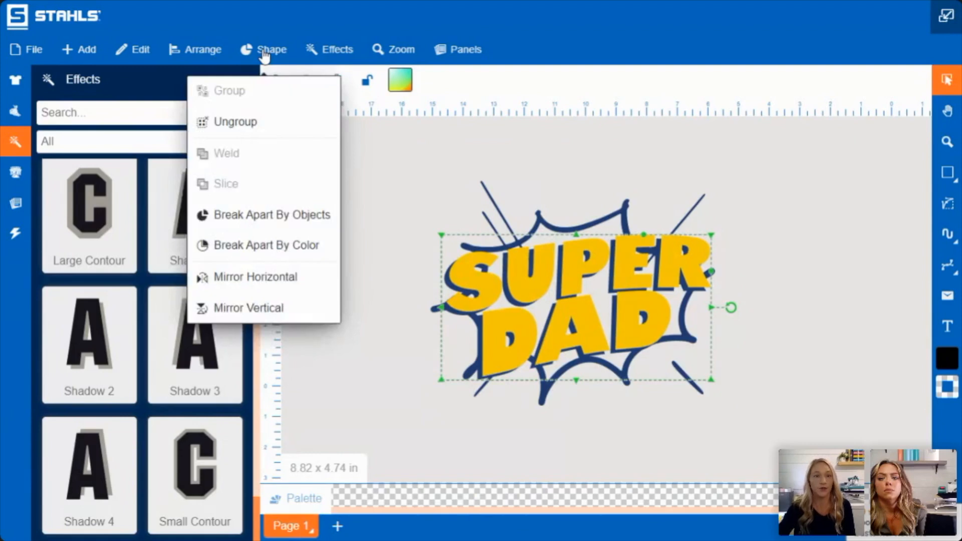
left_click(283, 246)
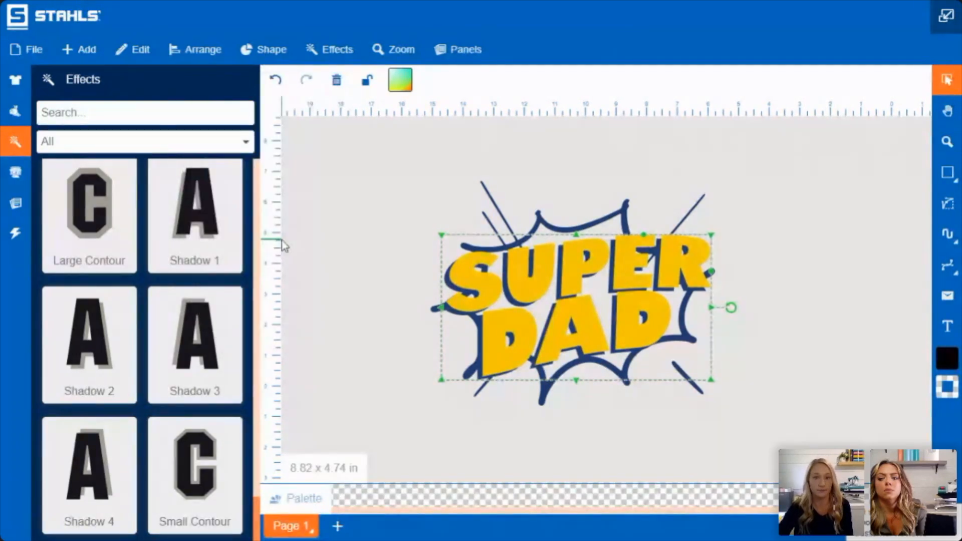
left_click(693, 265)
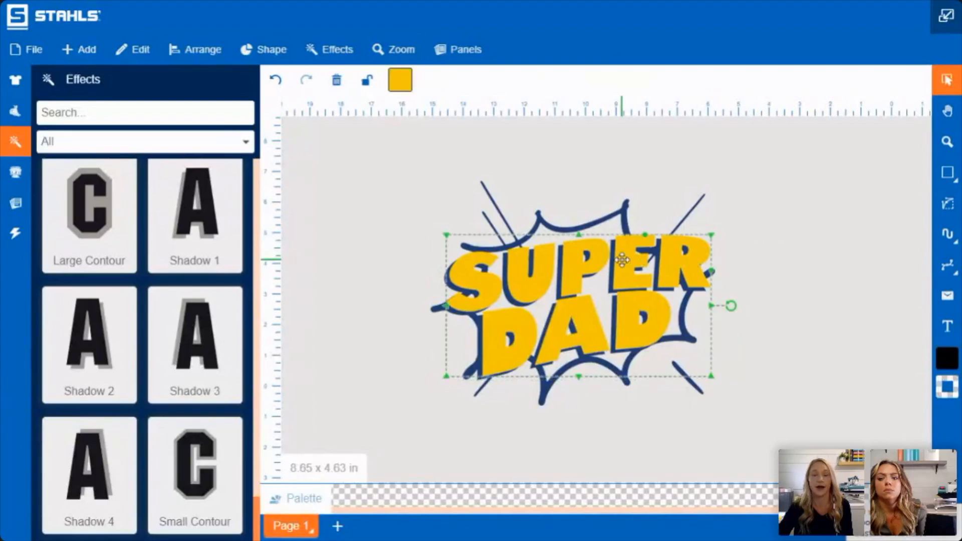
left_click_drag(622, 259, 622, 218)
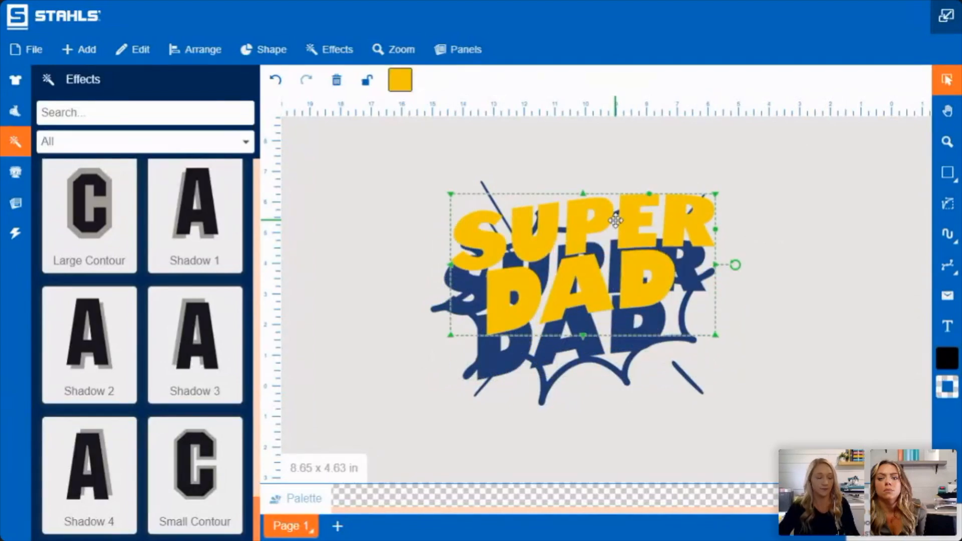
key("ctrl+z")
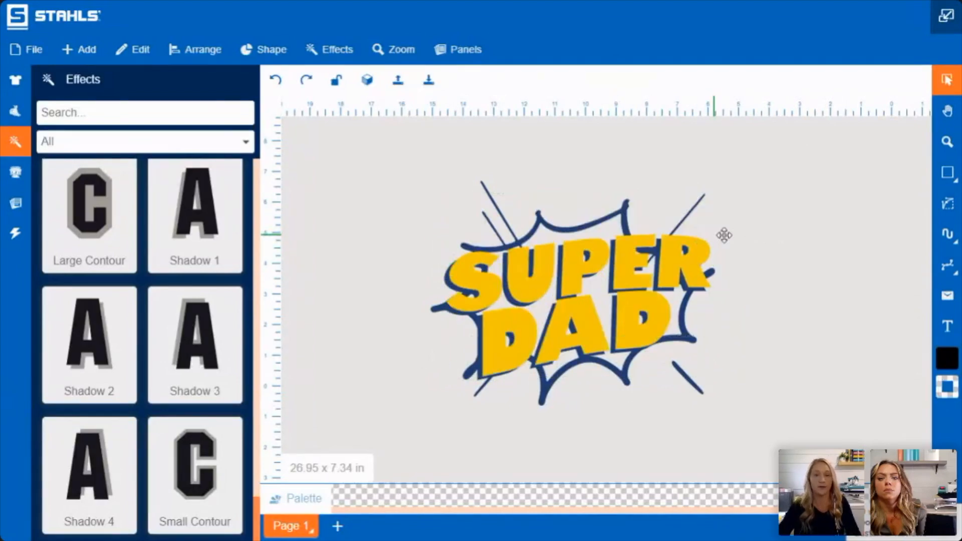
Step: Select the navy letter shadow together with the comic burst and weld them into one shape
left_click(446, 278)
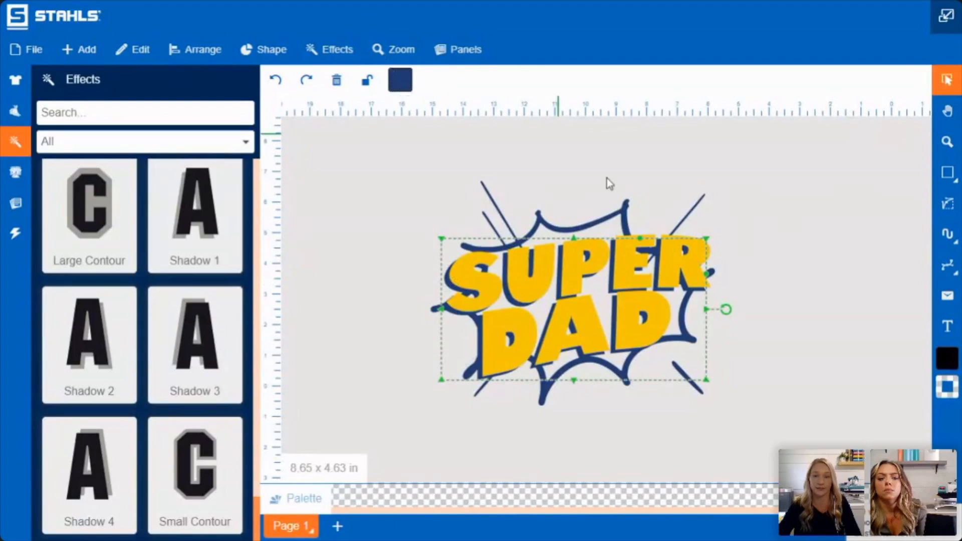
left_click(624, 217)
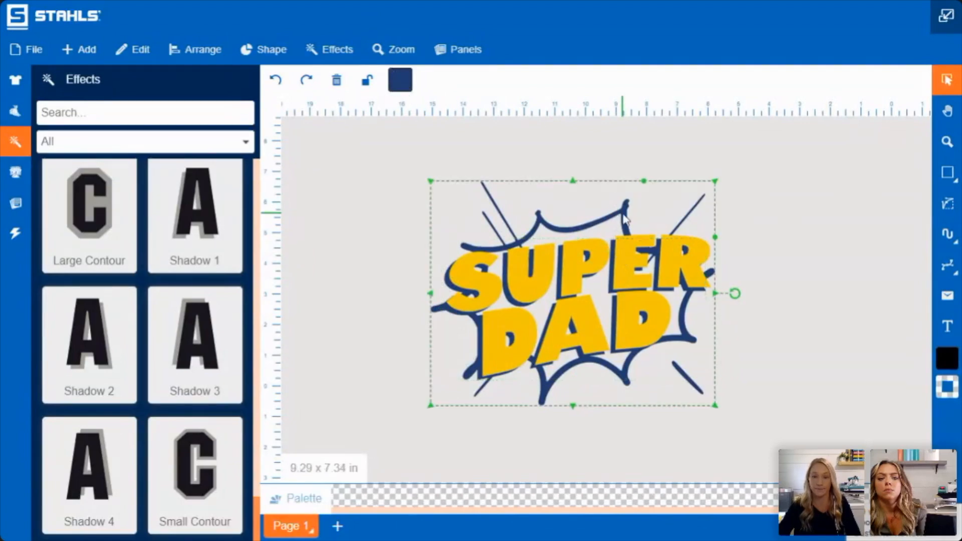
left_click(257, 50)
left_click(260, 153)
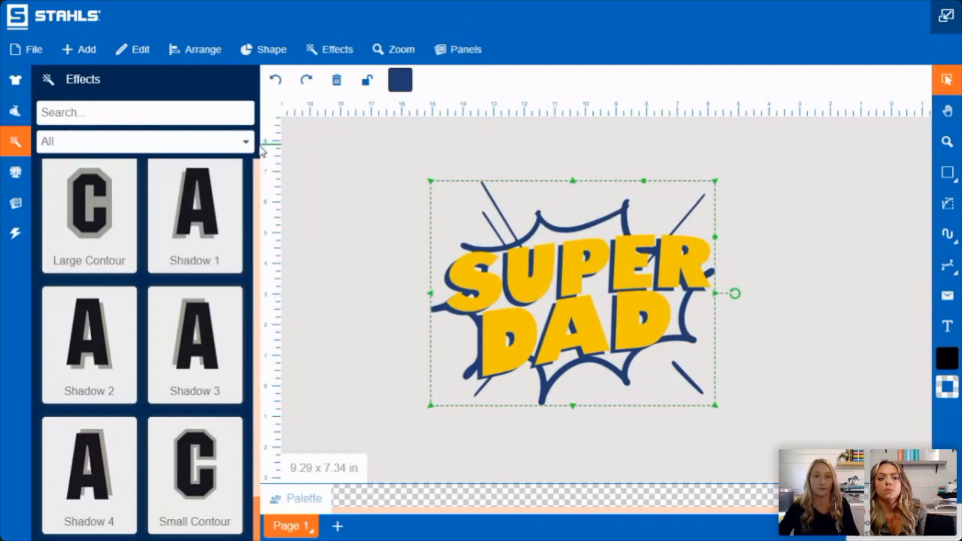
Step: In outline view, move the yellow letters aside to inspect the welded shadow and burst, and undo the move
left_click(827, 274)
left_click(368, 81)
left_click(530, 280)
left_click_drag(530, 279, 747, 166)
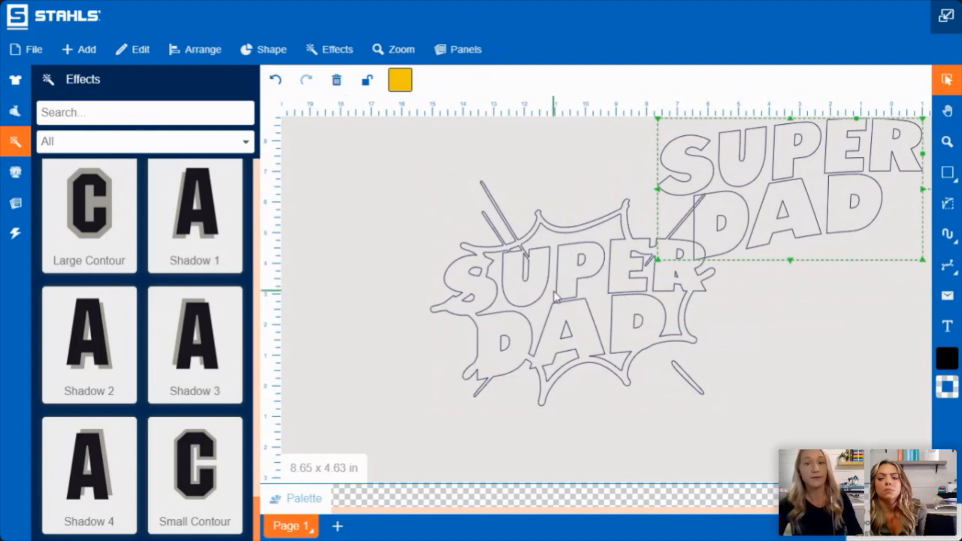
left_click(810, 318)
key("ctrl+z")
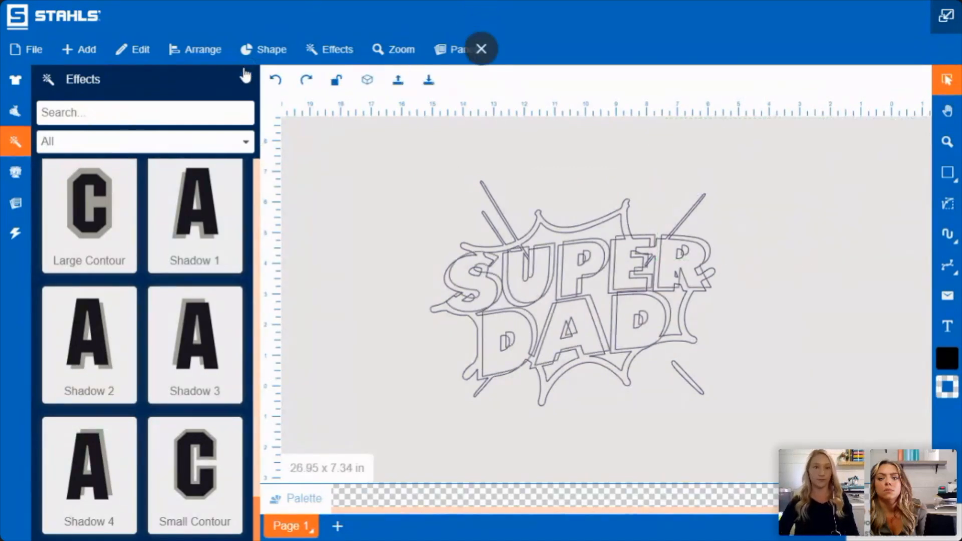
Step: Return to the filled view and move the complete SUPER DAD design up and to the left on the canvas
left_click(367, 80)
left_click_drag(796, 422, 440, 192)
left_click_drag(573, 314, 524, 281)
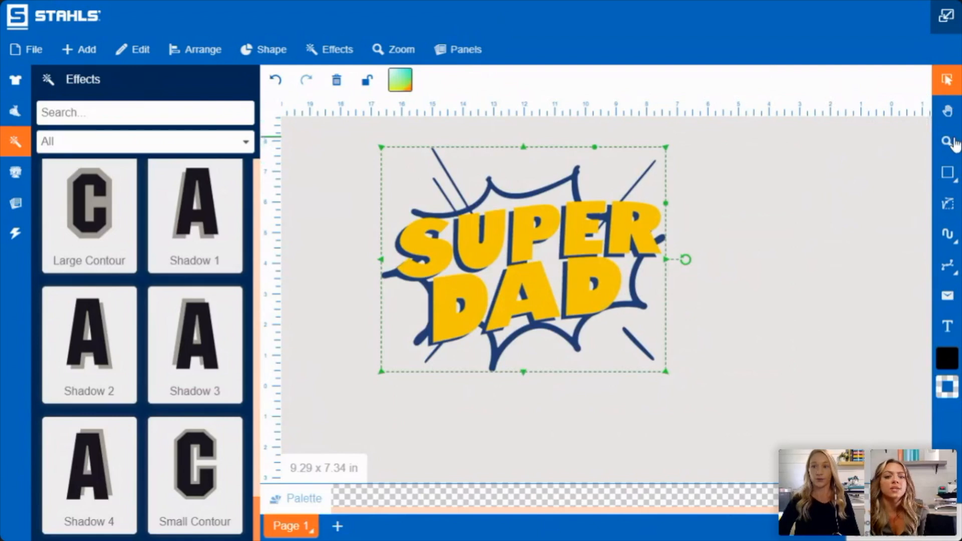
Step: Move the LAWN WHISPERER design next to the SUPER DAD design so both can be seen side by side
left_click(947, 142)
scroll(565, 216, "down", 3)
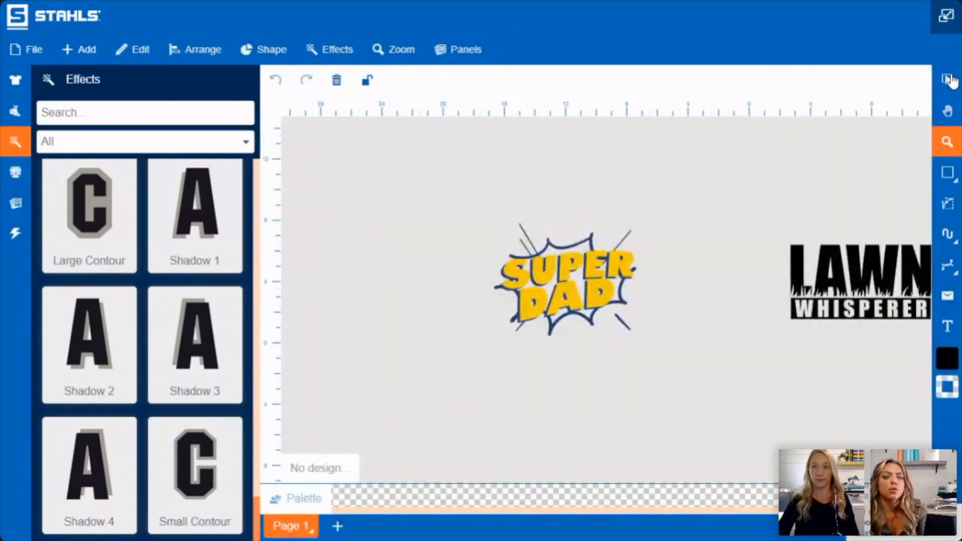
left_click(947, 80)
left_click_drag(744, 214, 901, 338)
left_click_drag(884, 296, 767, 294)
left_click(948, 111)
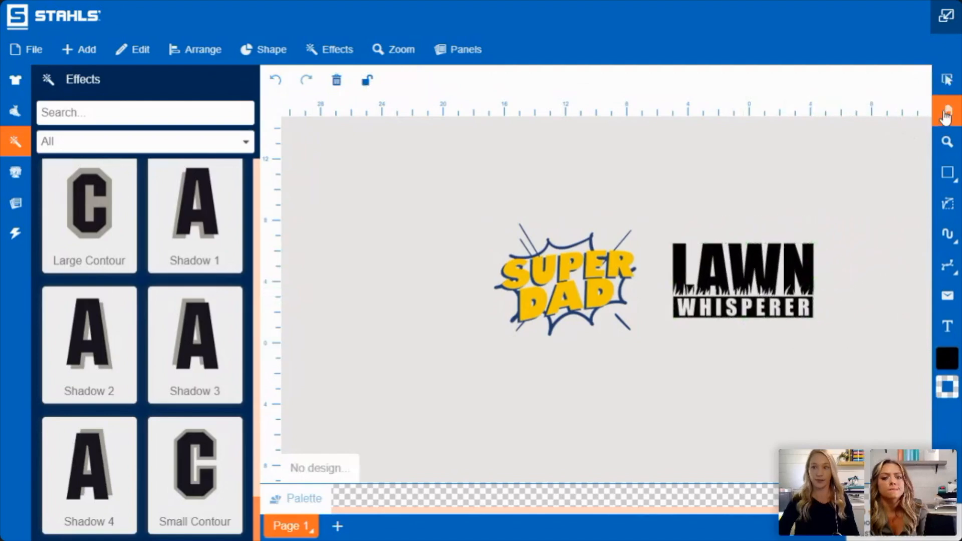
left_click_drag(578, 194, 520, 171)
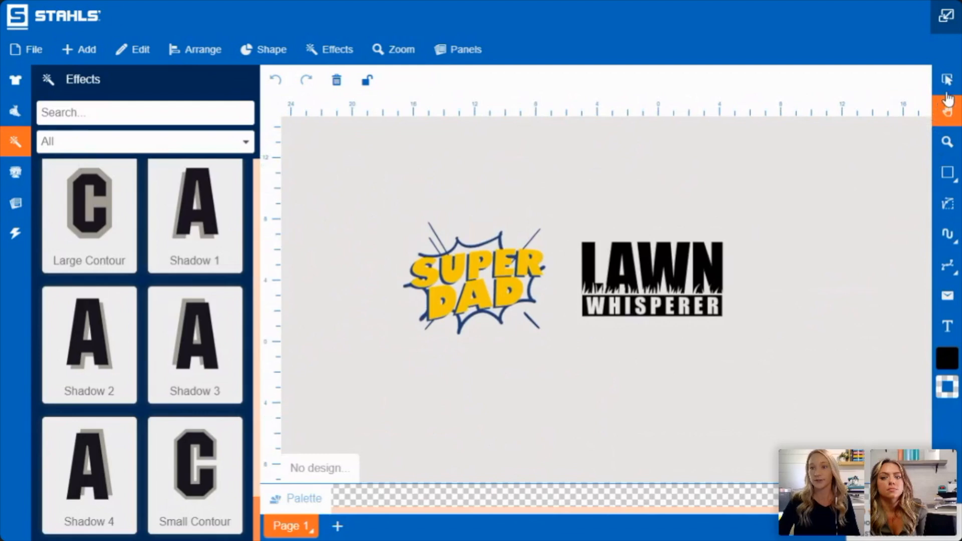
Step: Examine the separate WHISPERER block of the lawn design and view both designs' cut lines in outline view
left_click(947, 82)
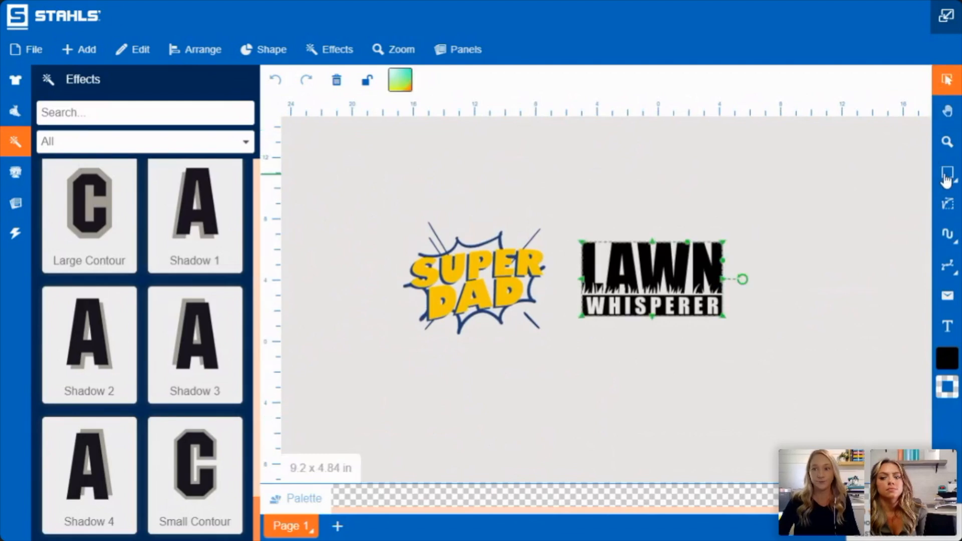
left_click(828, 251)
left_click(647, 319)
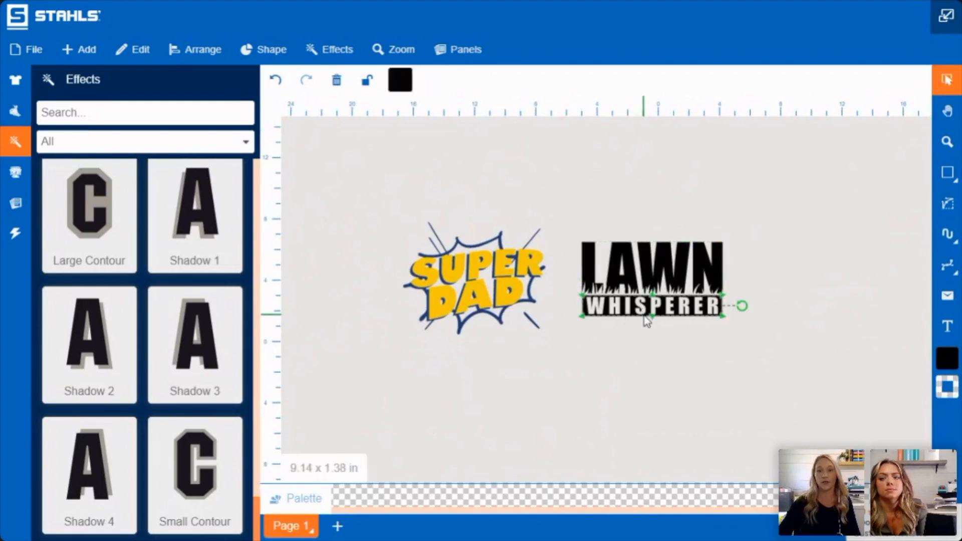
left_click(789, 220)
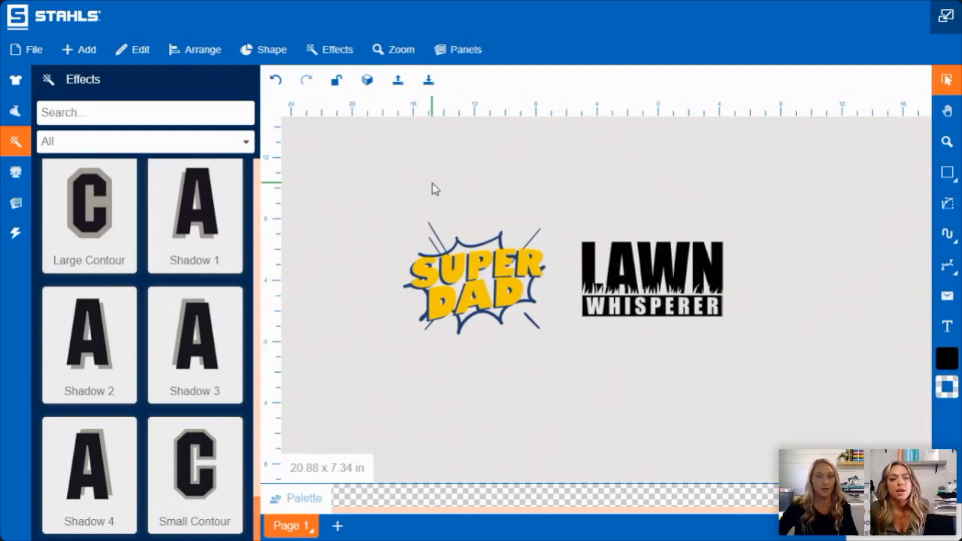
left_click(364, 80)
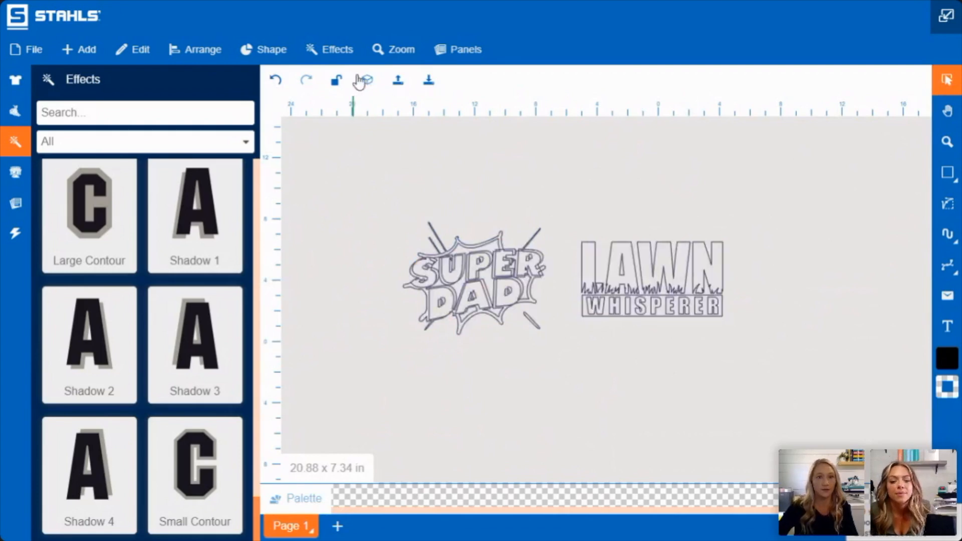
Step: Undo the moves of both designs, the weld and the color break-apart of the lettering
left_click(274, 80)
left_click(275, 80)
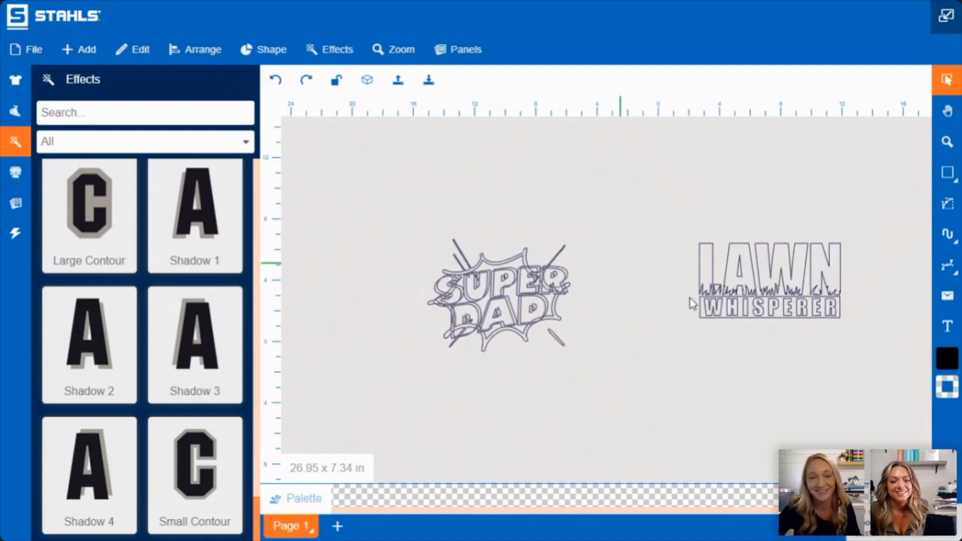
Step: Return the SUPER DAD design to the filled view and nudge the shadowed lettering slightly up and left on the burst
left_click(947, 142)
left_click_drag(423, 206, 664, 433)
left_click_drag(391, 135, 742, 368)
left_click(948, 79)
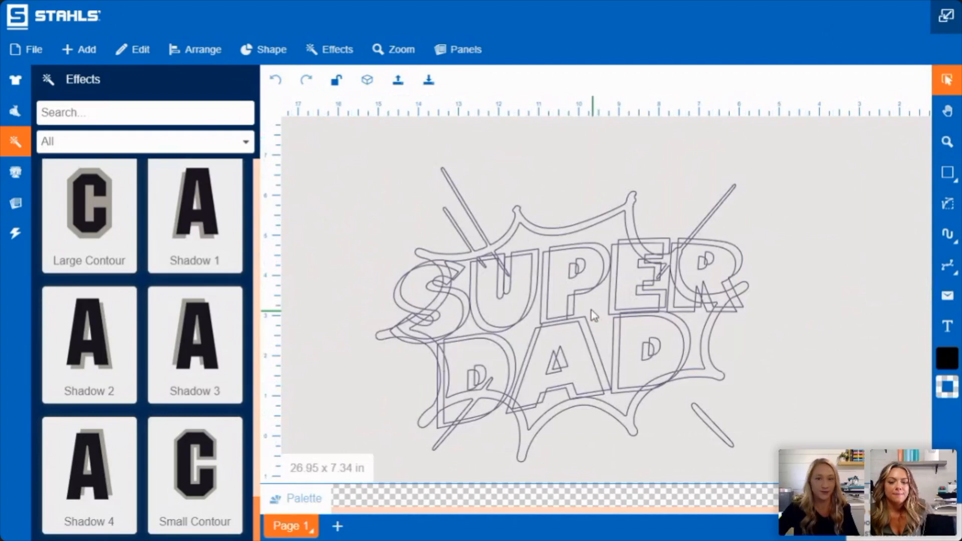
left_click(367, 86)
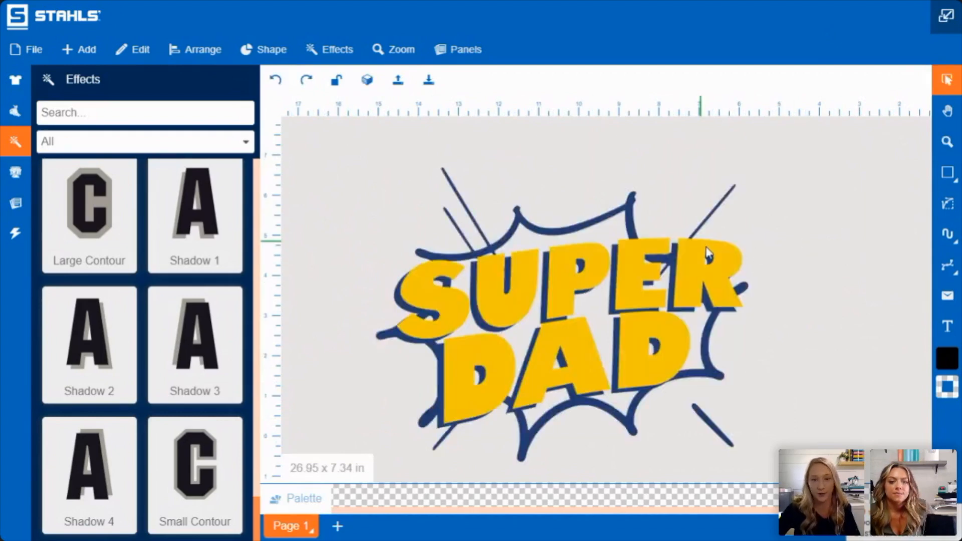
left_click(401, 339)
left_click(756, 195)
left_click_drag(586, 266, 633, 227)
key("ctrl+z")
left_click_drag(626, 273, 598, 293)
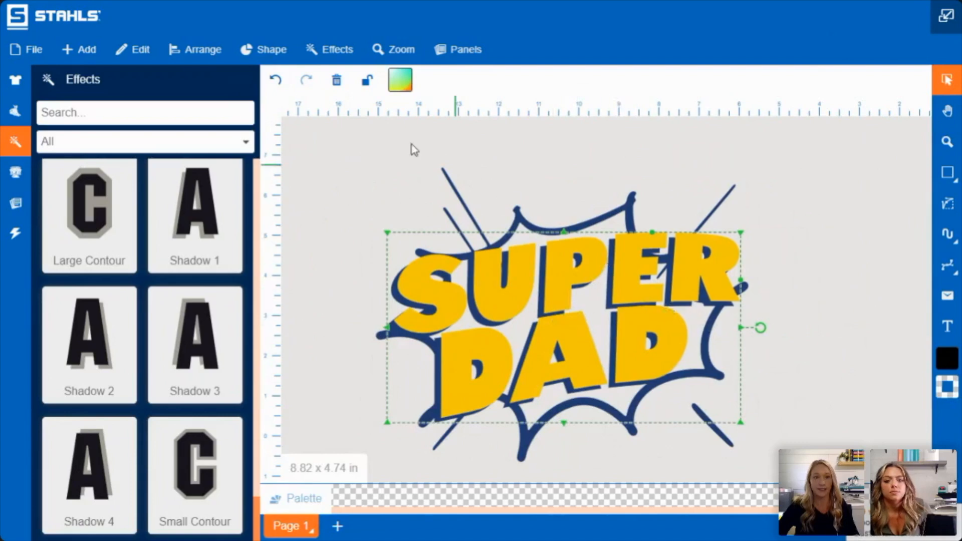
Step: Break the lettering apart by color and move the yellow letters to the right, off their navy shadow
left_click(252, 55)
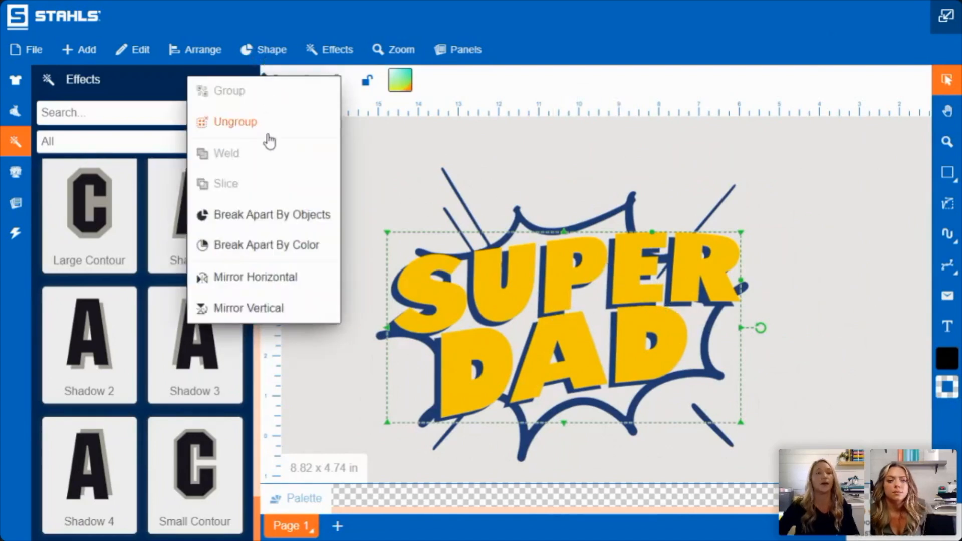
left_click(305, 246)
left_click(801, 198)
left_click_drag(700, 258, 777, 168)
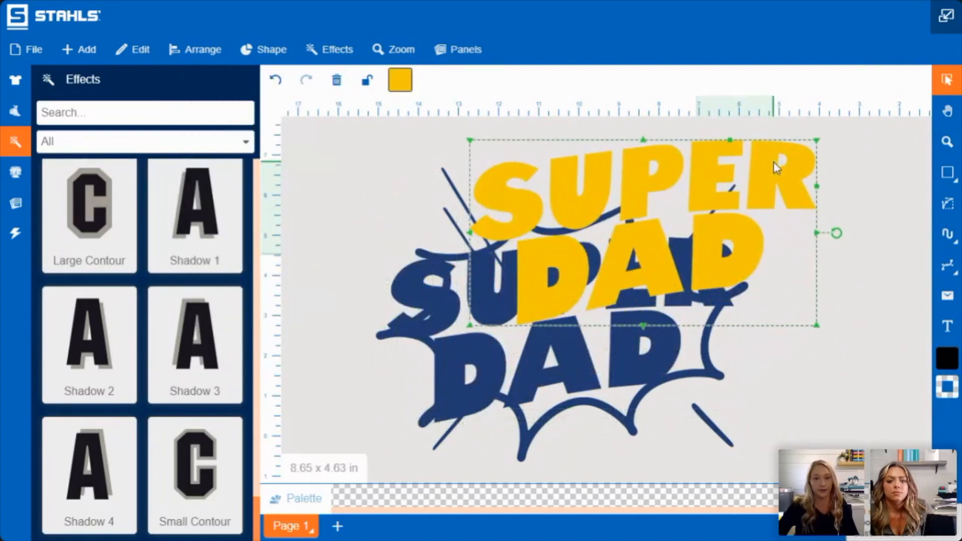
left_click_drag(726, 189, 740, 286)
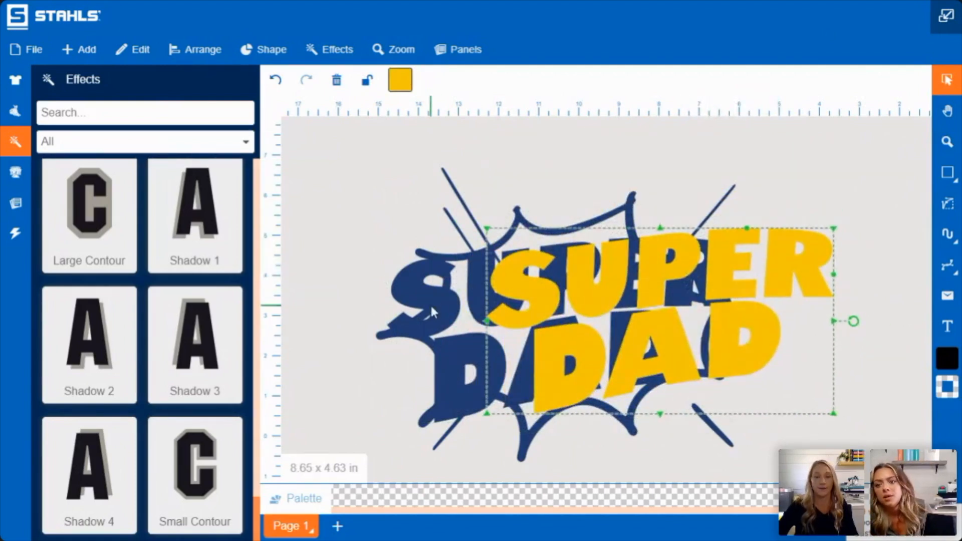
Step: Weld the navy SUPER DAD shadow and the comic burst into a single shape
left_click(463, 317)
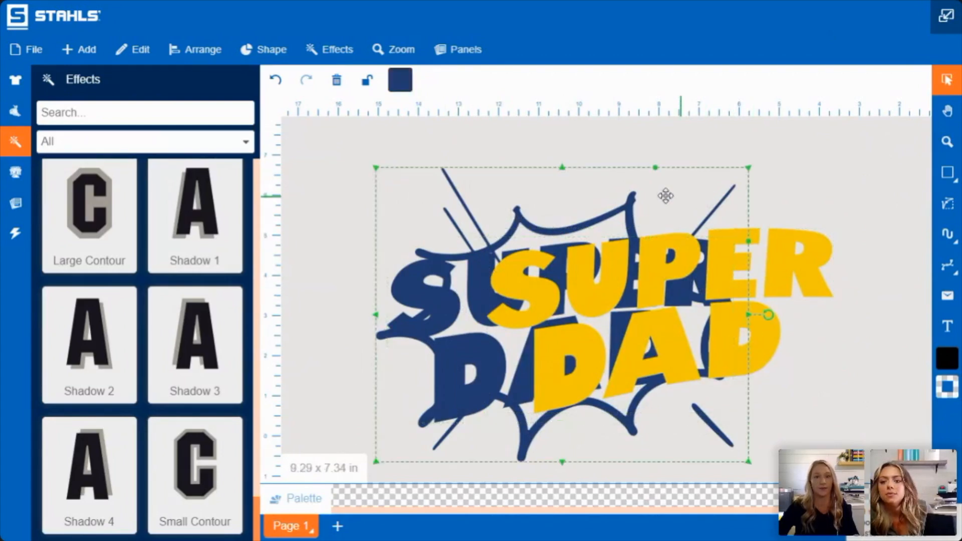
left_click(412, 283)
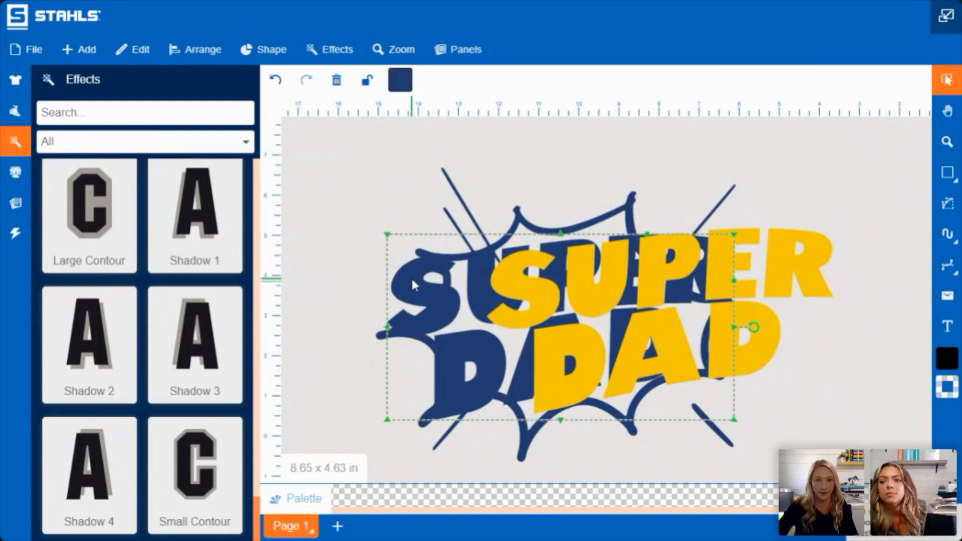
left_click(603, 215)
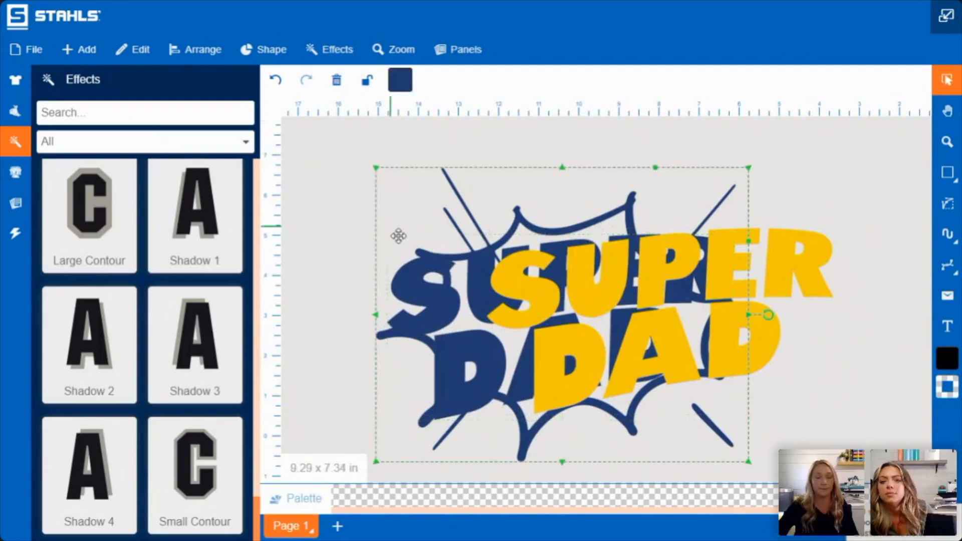
left_click(273, 52)
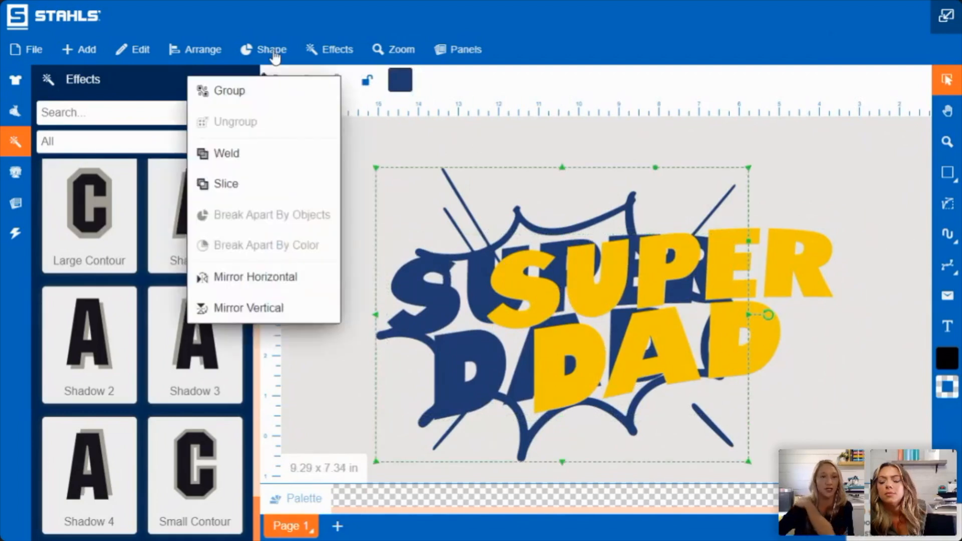
left_click(297, 156)
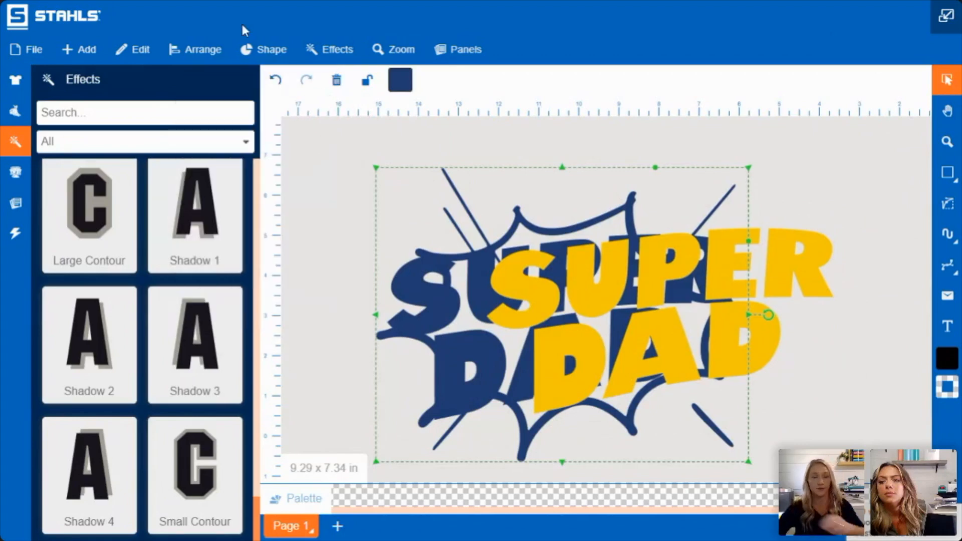
left_click(284, 57)
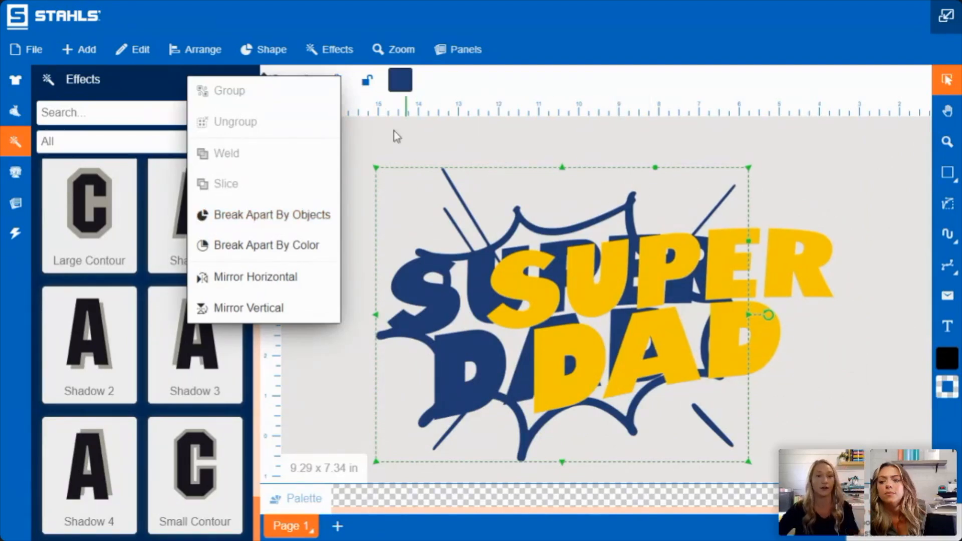
Step: Move the yellow SUPER DAD letters back onto the welded navy shadow and burst so the shadow shows as an offset edge
left_click(810, 163)
left_click(809, 267)
left_click_drag(809, 266, 702, 267)
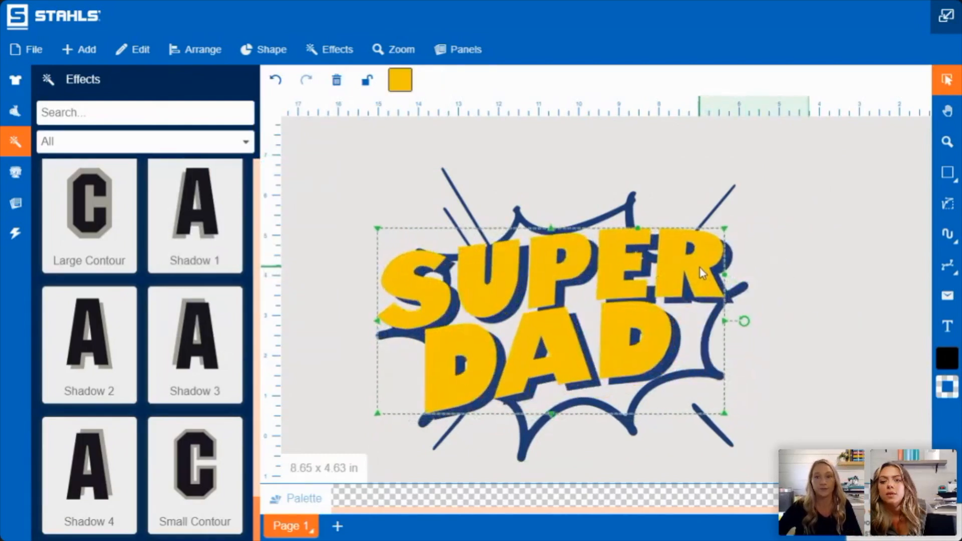
left_click(809, 256)
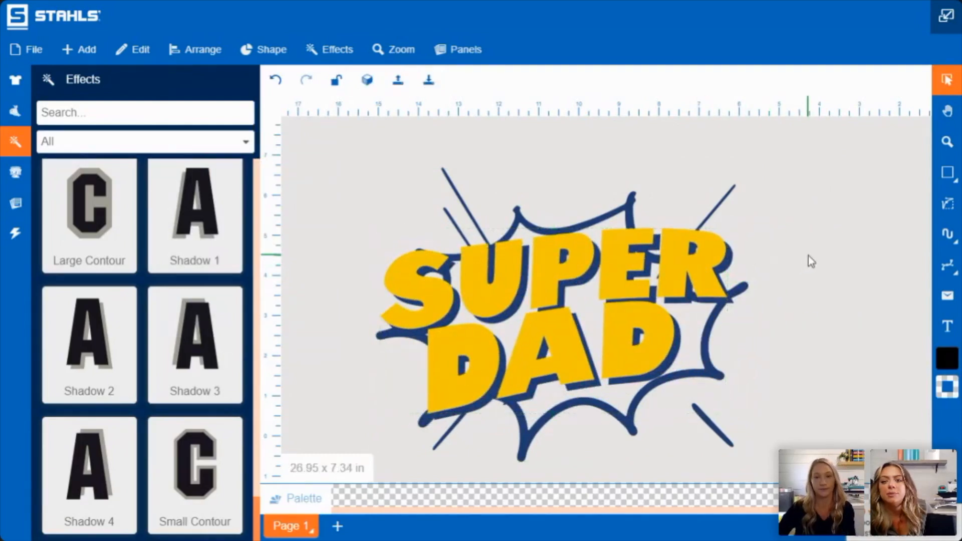
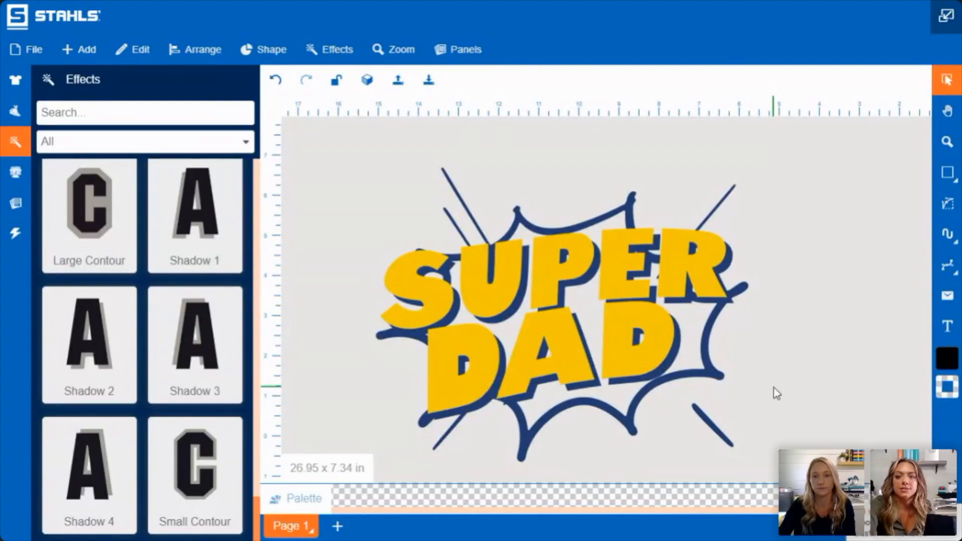
left_click(720, 294)
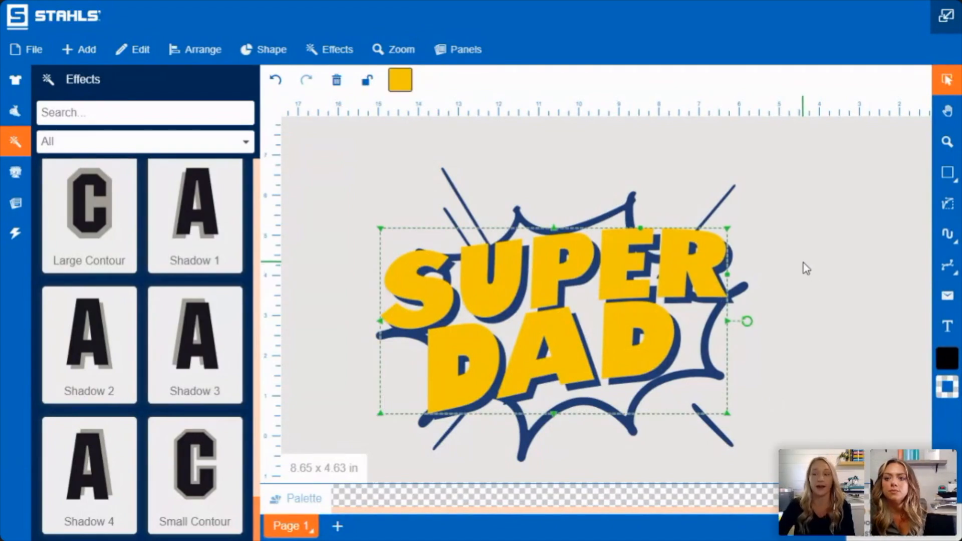
left_click(789, 268)
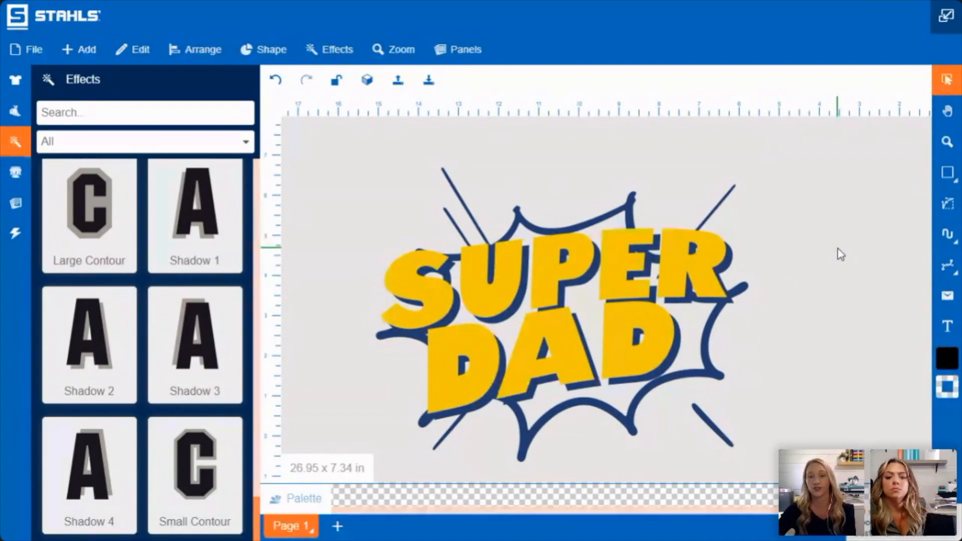
left_click_drag(363, 153, 848, 501)
left_click(800, 338)
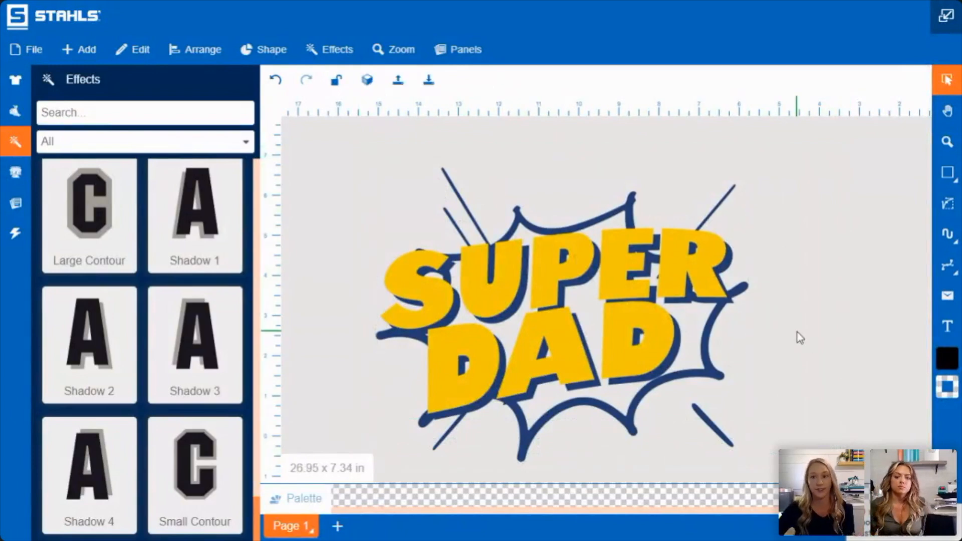
Step: Move the welded navy burst shape up and to the right, off the yellow SUPER DAD letters
left_click(947, 142)
right_click(562, 202)
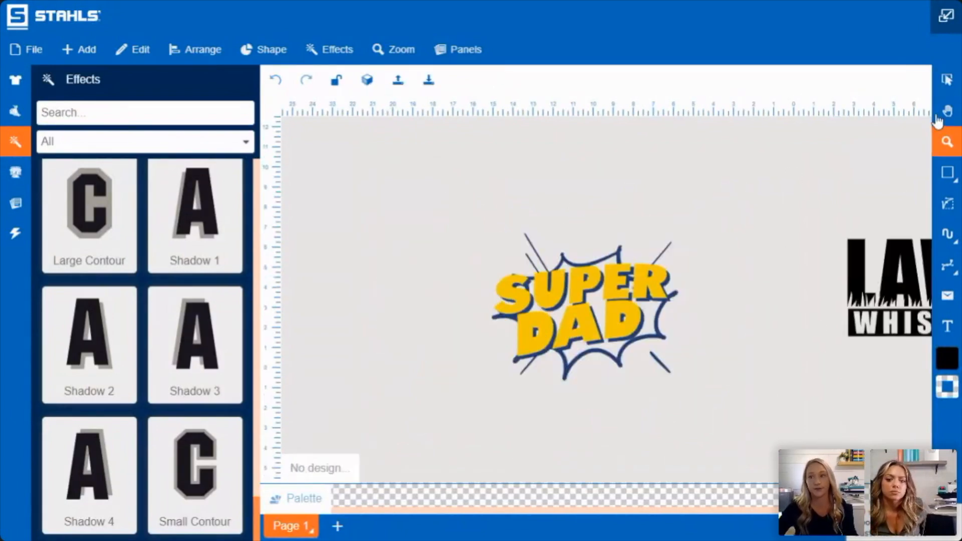
left_click(947, 111)
left_click_drag(741, 290, 573, 303)
left_click(947, 79)
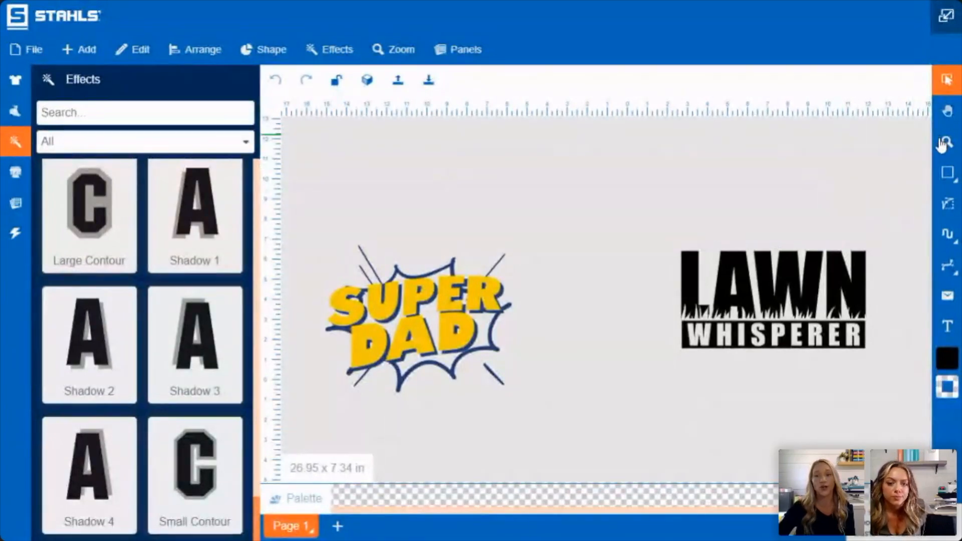
left_click_drag(384, 297, 501, 227)
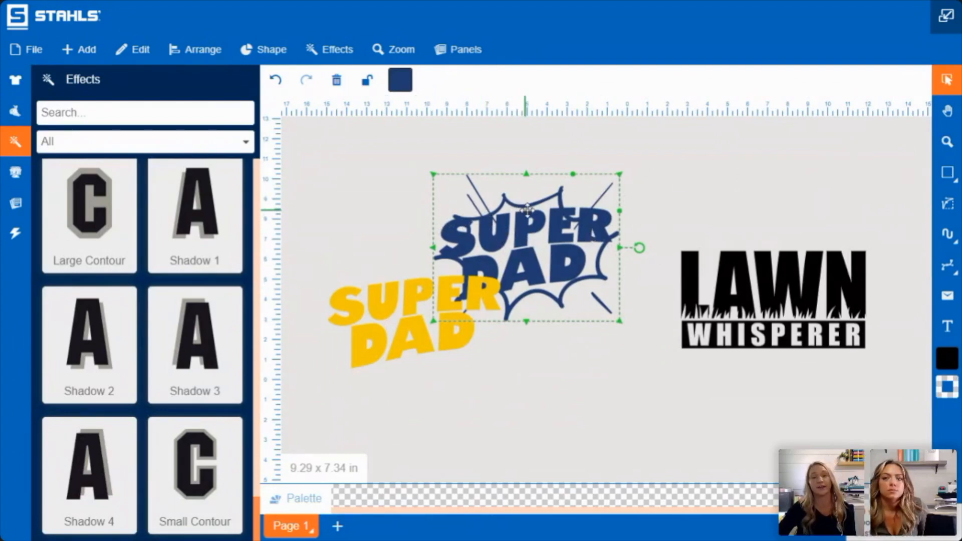
left_click(637, 370)
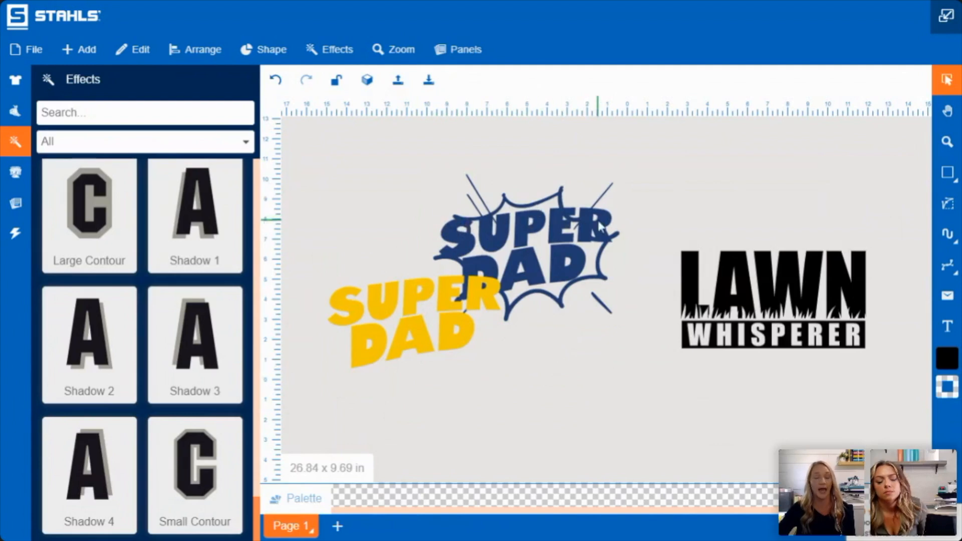
Step: Nudge the navy burst shape slightly up and left and switch the canvas to the outline view
left_click_drag(490, 227, 478, 222)
left_click(382, 126)
left_click(367, 80)
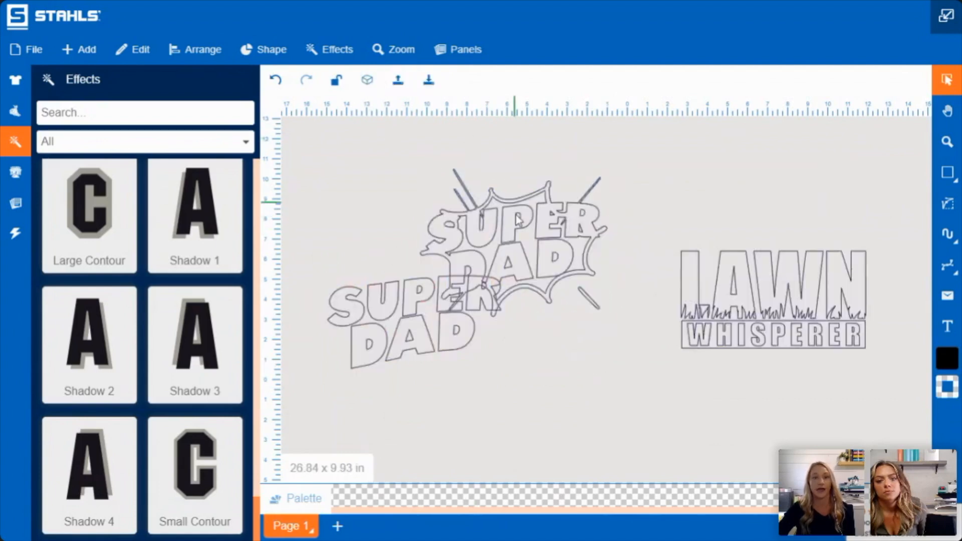
Step: Stack the two SUPER DAD outlines, shifting the burst shape a little left and placing the plain lettering directly beneath it
left_click(947, 142)
left_click_drag(296, 146, 676, 429)
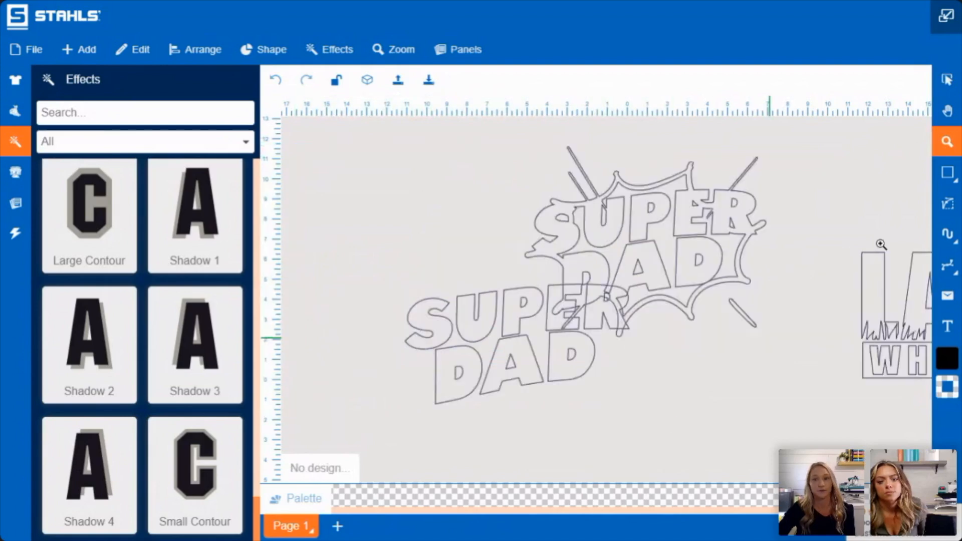
left_click(947, 79)
left_click_drag(654, 214, 622, 214)
left_click_drag(528, 368, 624, 390)
left_click(853, 134)
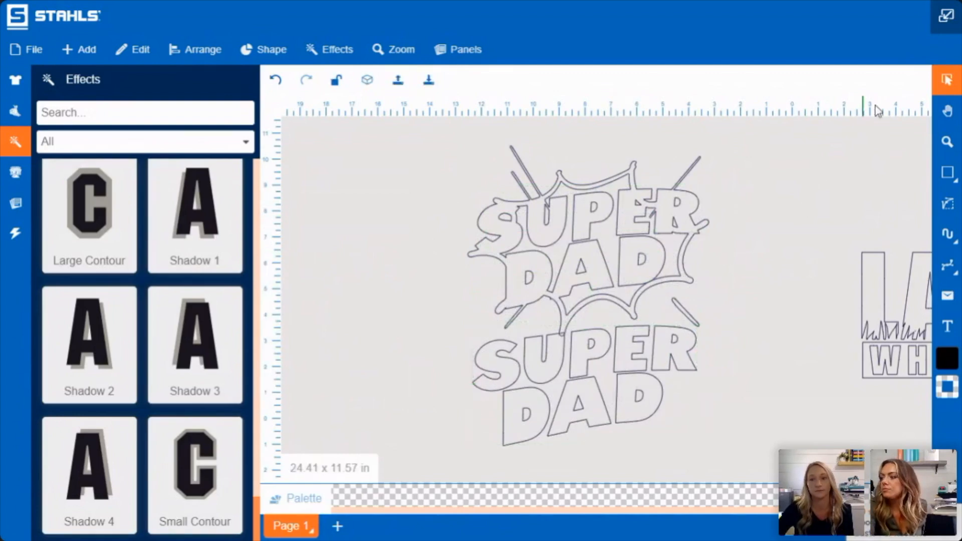
Step: Return to the filled view and move the yellow letters up onto the navy burst shape with the shadow offset
left_click(369, 81)
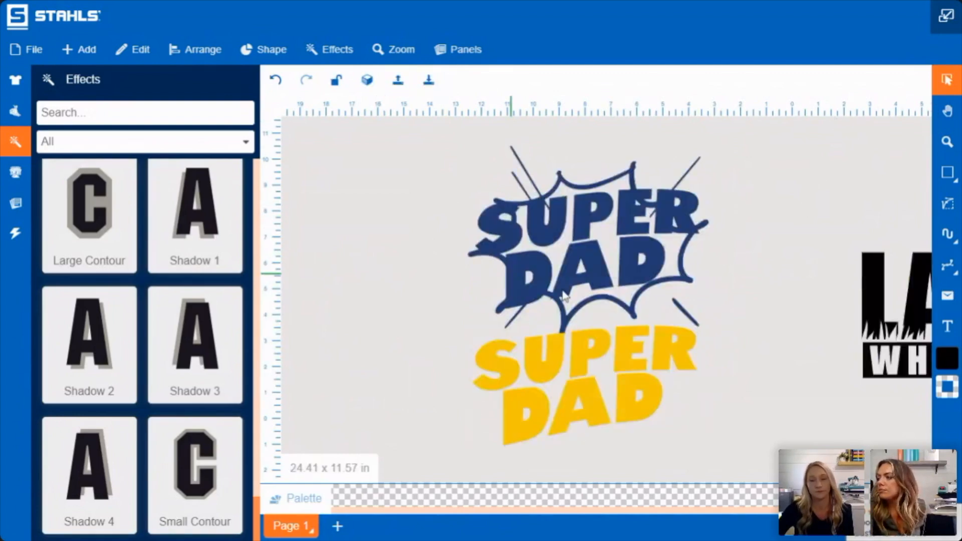
left_click_drag(618, 398, 614, 252)
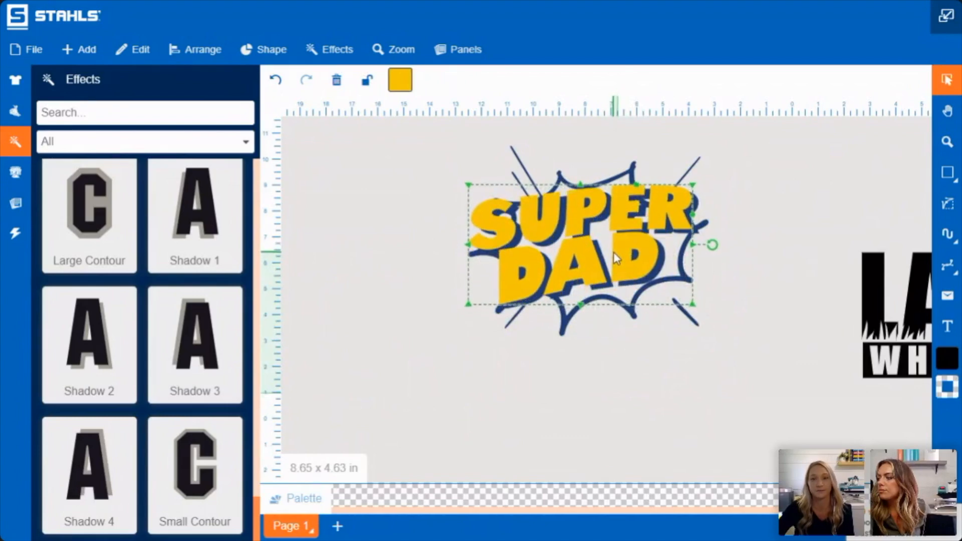
left_click(745, 291)
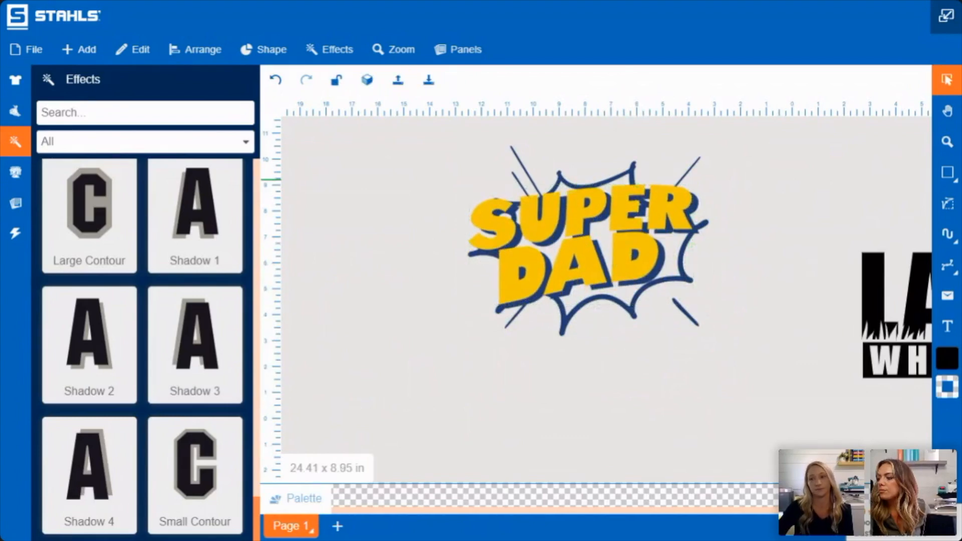
Step: Move the whole LAWN WHISPERER design up and to the left, closer to and level with SUPER DAD
key("h")
left_click_drag(676, 365, 526, 393)
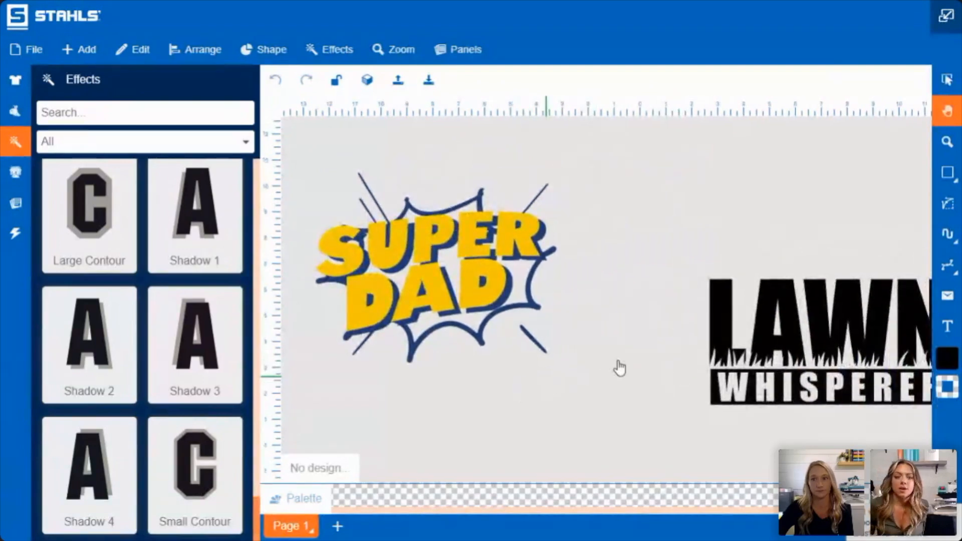
left_click_drag(783, 179, 753, 179)
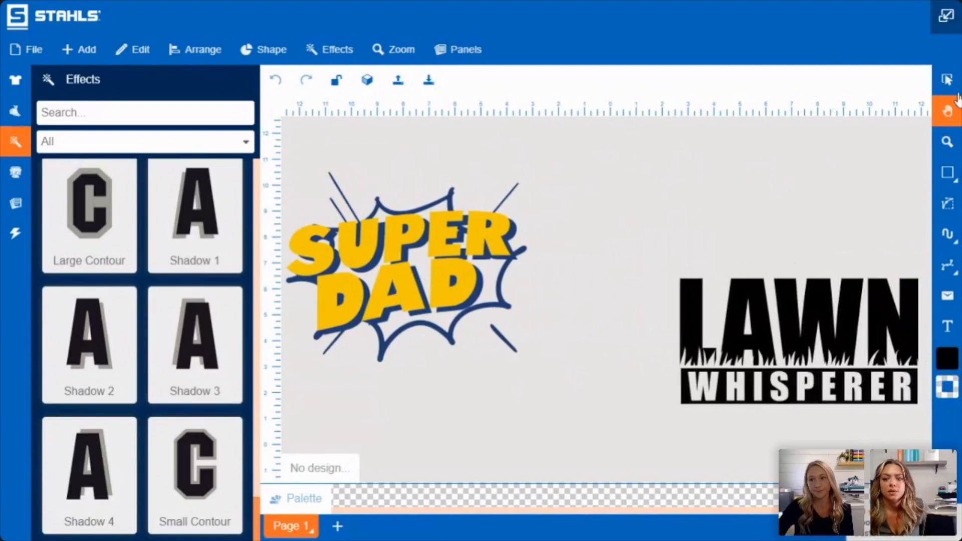
left_click(948, 80)
left_click_drag(647, 232, 846, 370)
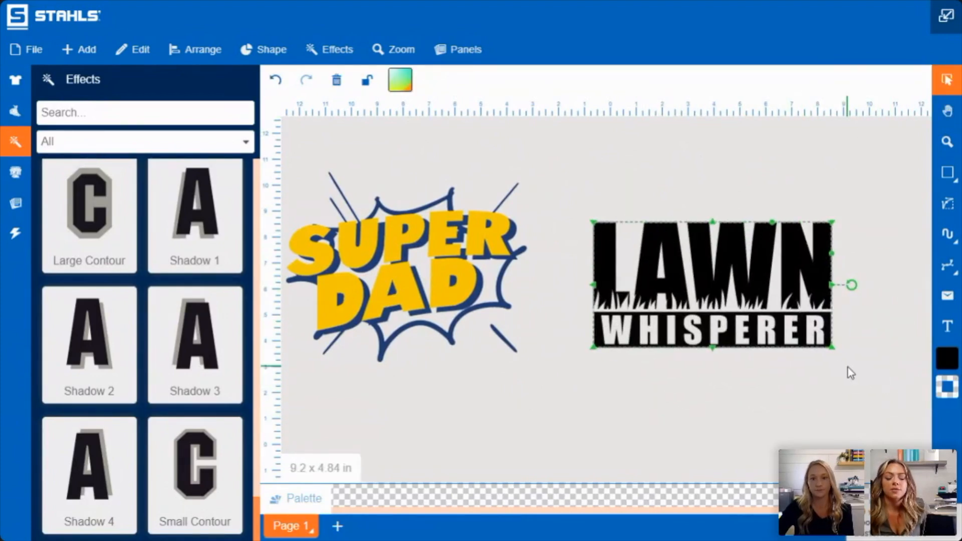
left_click(862, 371)
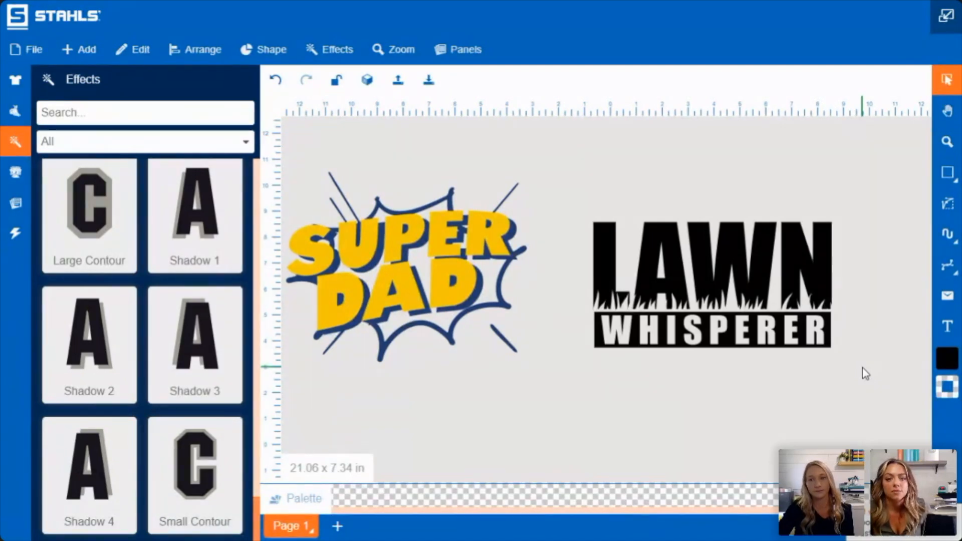
Step: Select all parts of the SUPER DAD design together and shift it slightly left and down
left_click(946, 141)
scroll(783, 194, "down", 2)
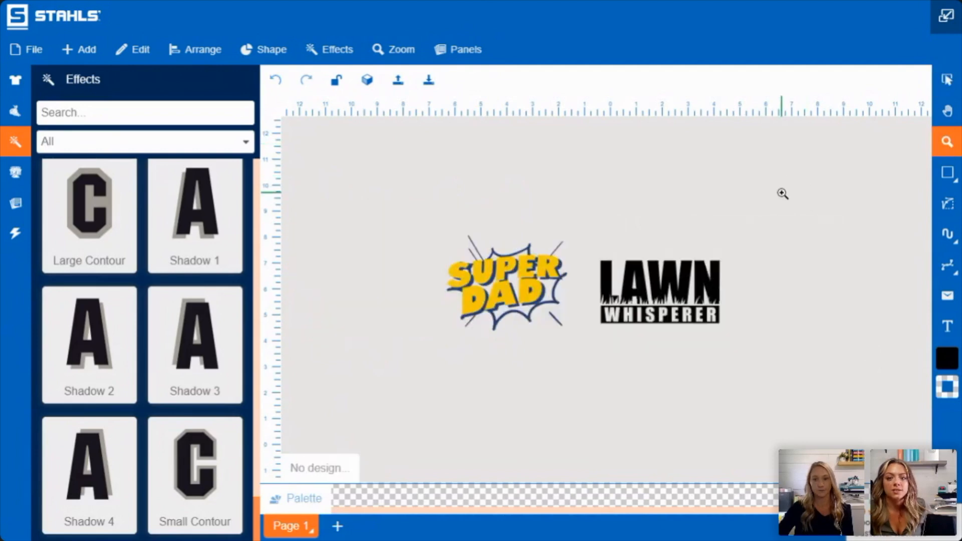
left_click(947, 79)
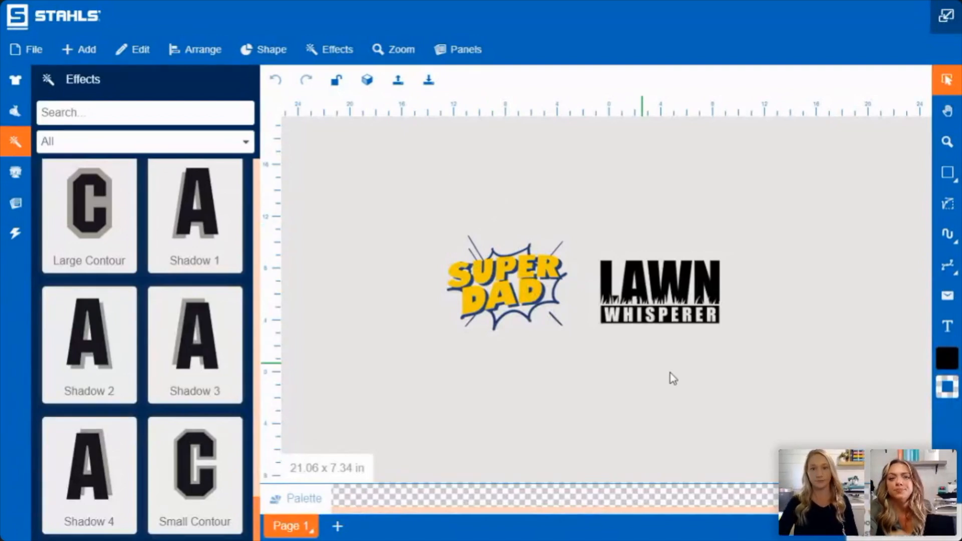
left_click_drag(404, 195, 595, 384)
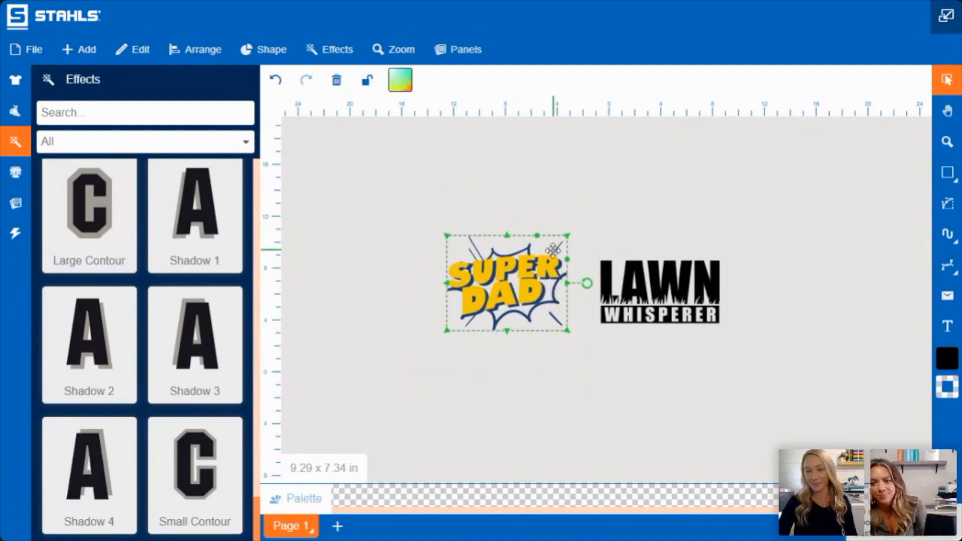
left_click(585, 200)
left_click_drag(311, 169, 613, 380)
left_click_drag(513, 277, 503, 284)
left_click_drag(577, 227, 757, 362)
left_click(757, 337)
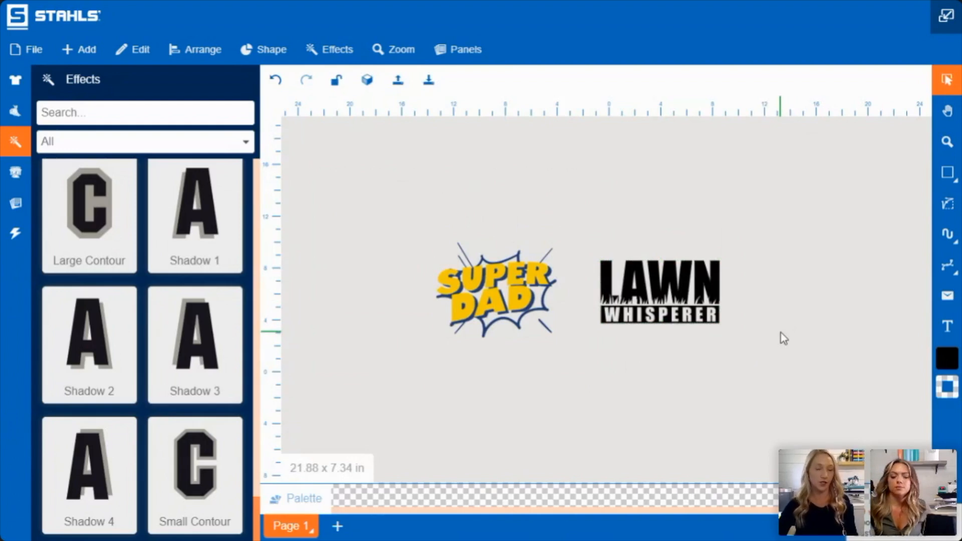
Step: Select the whole LAWN WHISPERER design and shift it slightly left toward SUPER DAD
left_click_drag(769, 366, 582, 234)
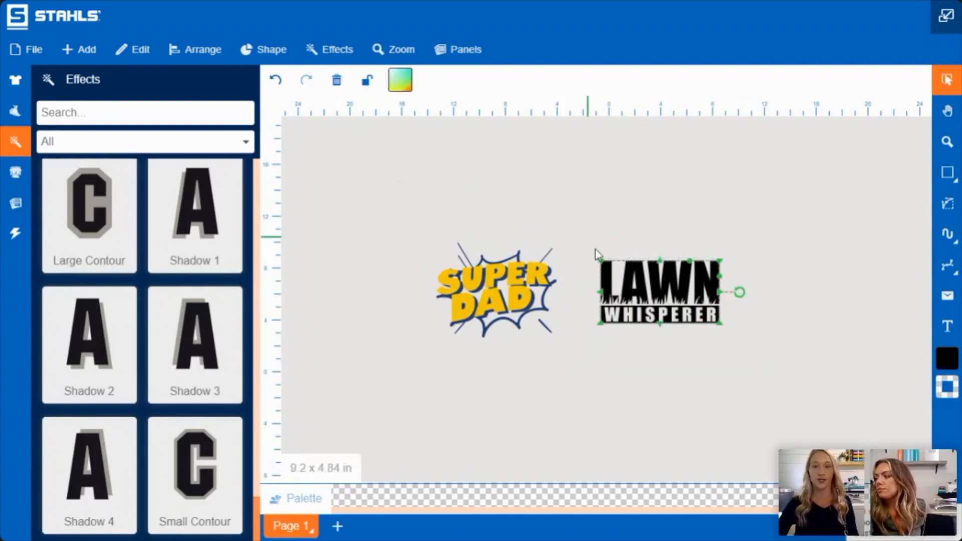
left_click_drag(668, 279, 659, 280)
left_click(675, 174)
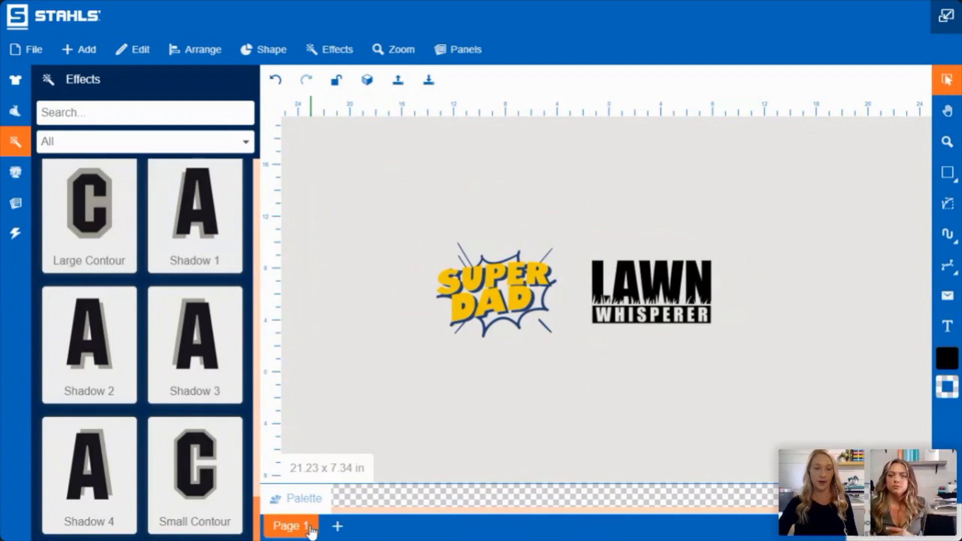
Step: Add a second page to the document, view it, and return to the first page with both designs
left_click(338, 526)
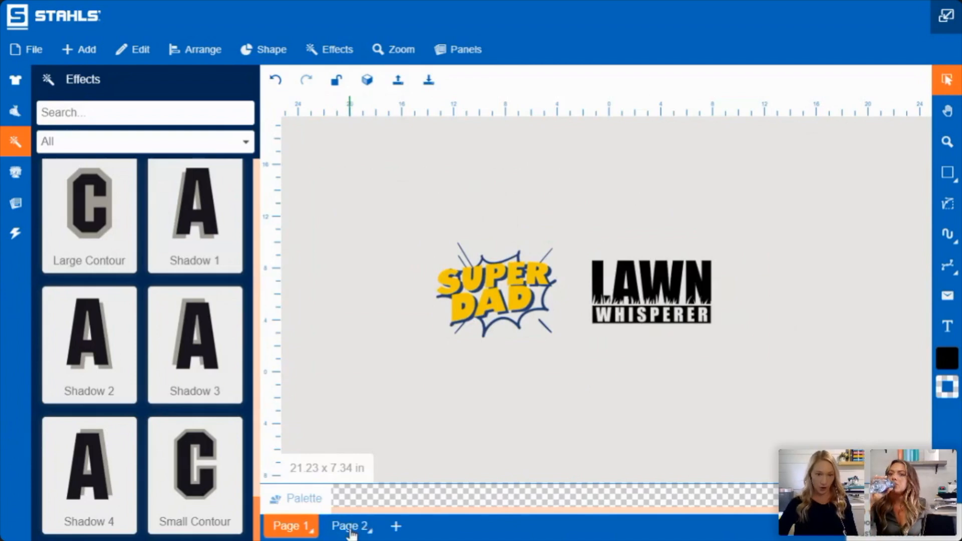
left_click(350, 528)
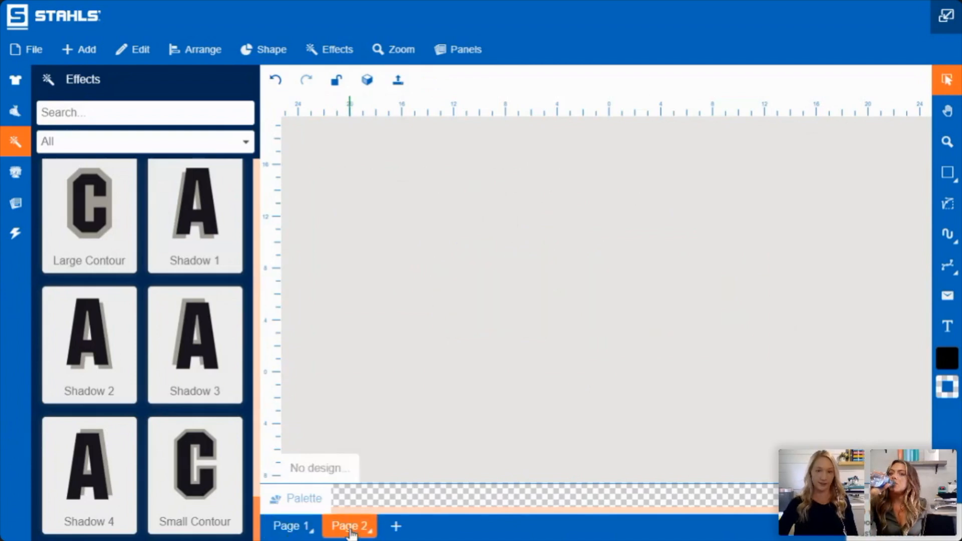
left_click(294, 526)
left_click_drag(387, 199, 815, 404)
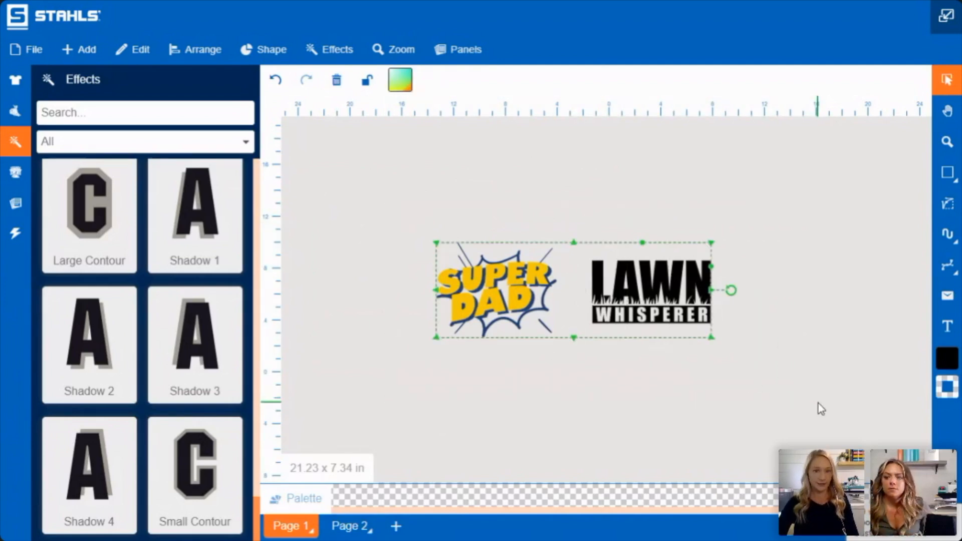
left_click(574, 226)
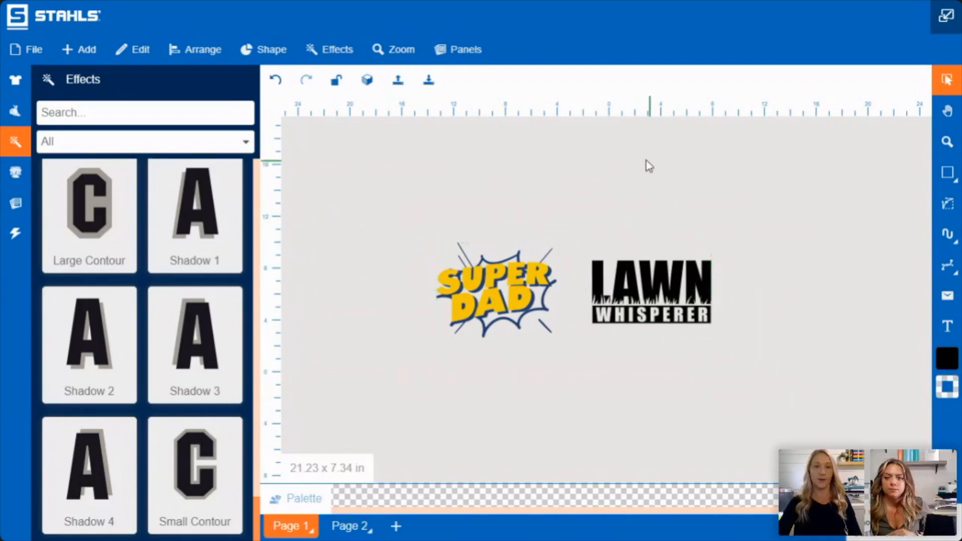
Step: Rename the second page as Mockup and return to the first page
left_click(356, 530)
left_click(357, 531)
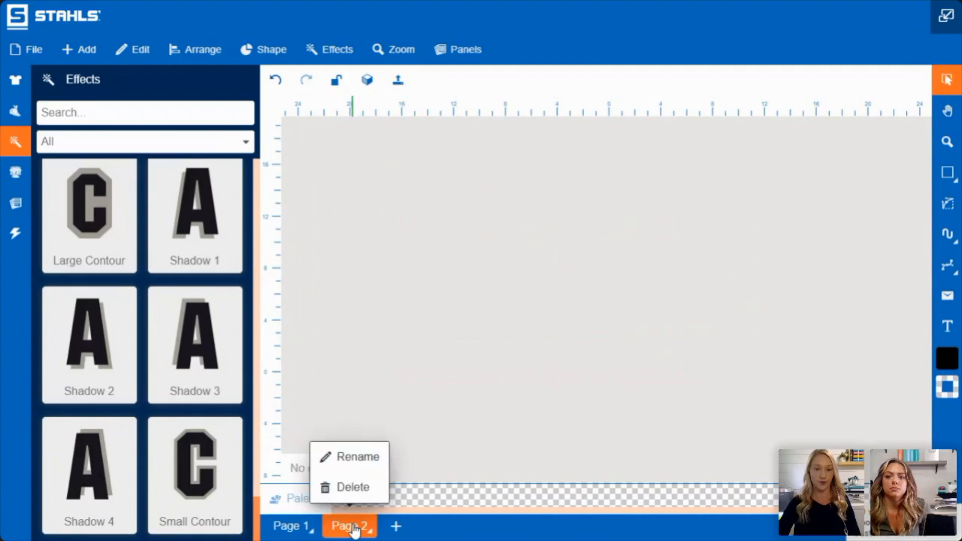
left_click(384, 460)
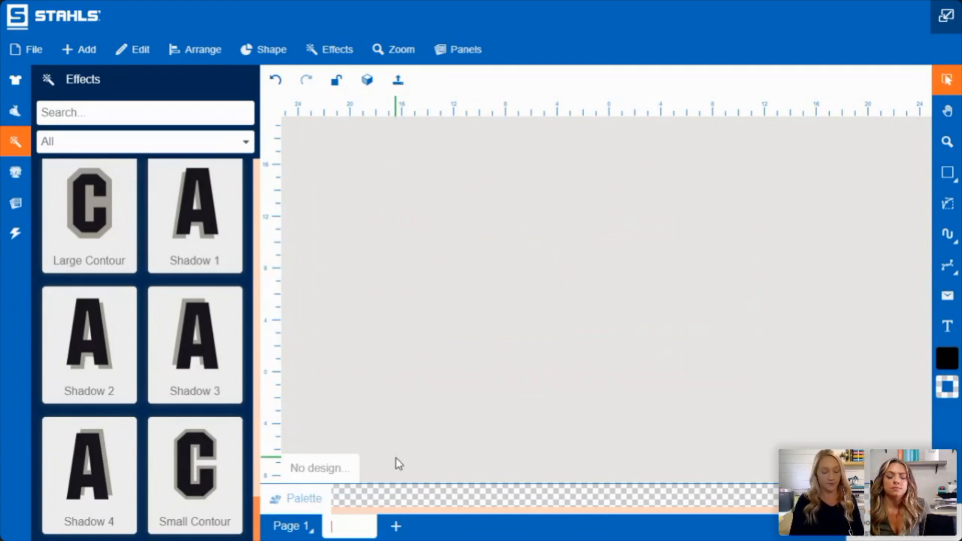
type("Mockup")
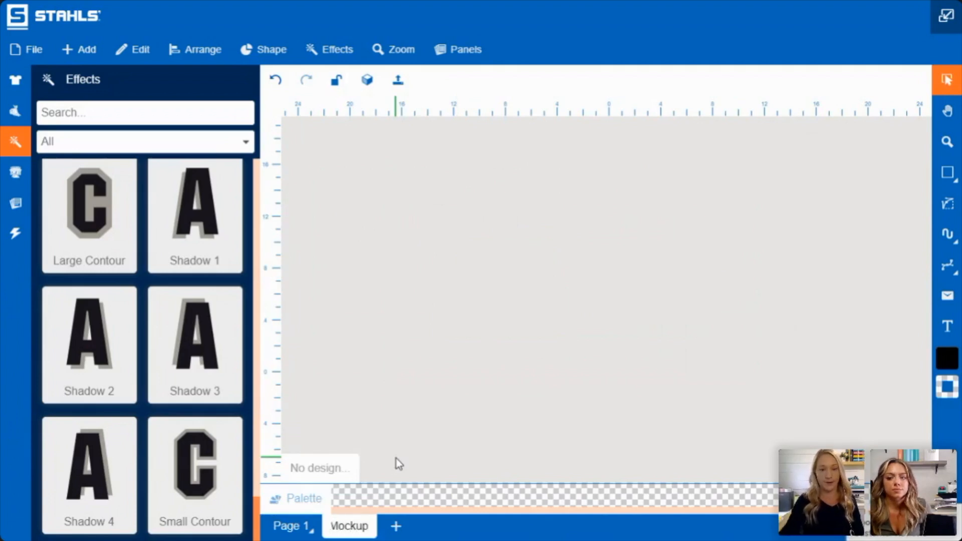
left_click(359, 523)
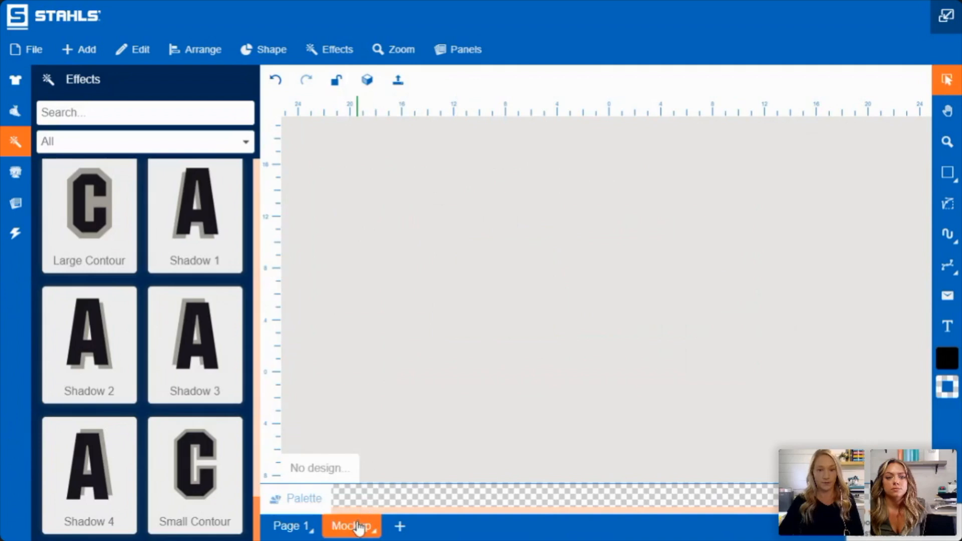
left_click(300, 525)
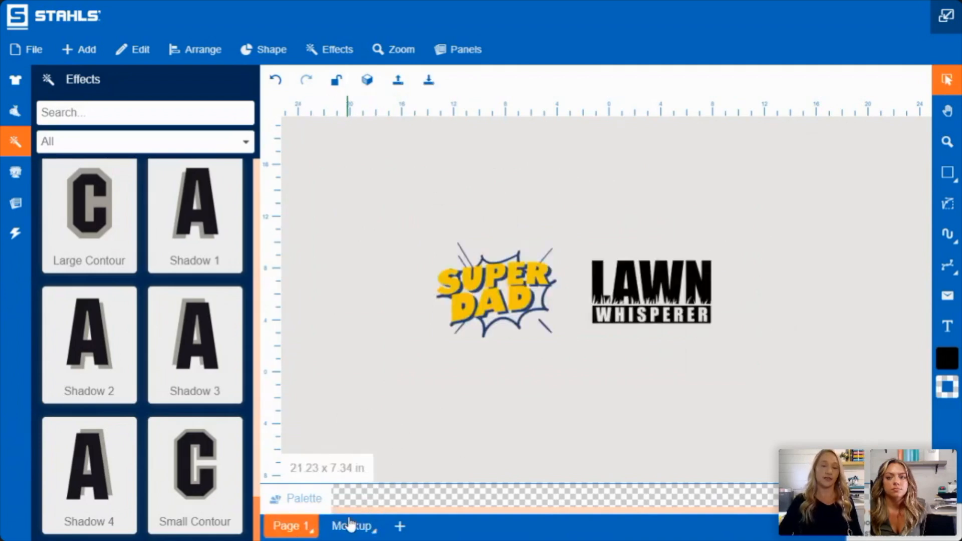
Step: Copy both designs from the first page to the Mockup page and shift them slightly upward there
left_click_drag(396, 151, 809, 411)
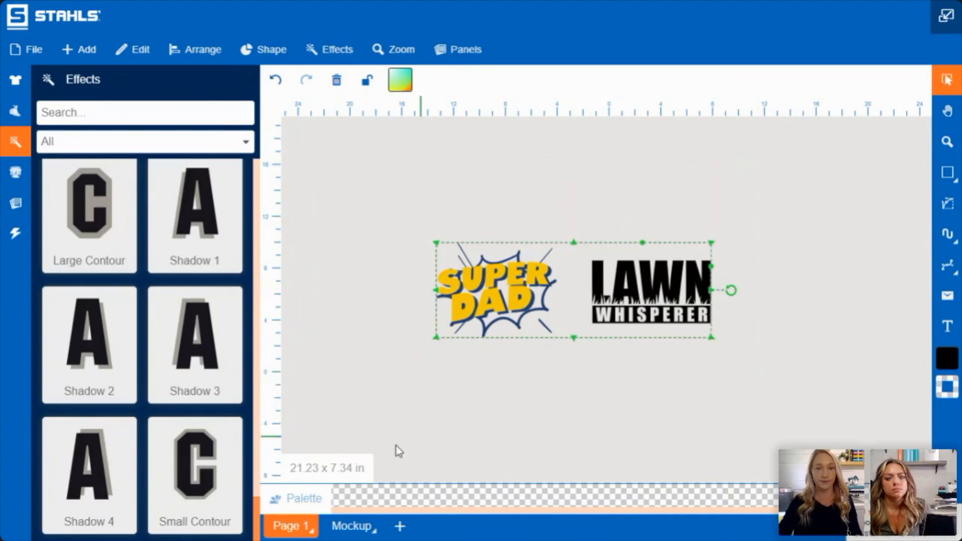
left_click(351, 527)
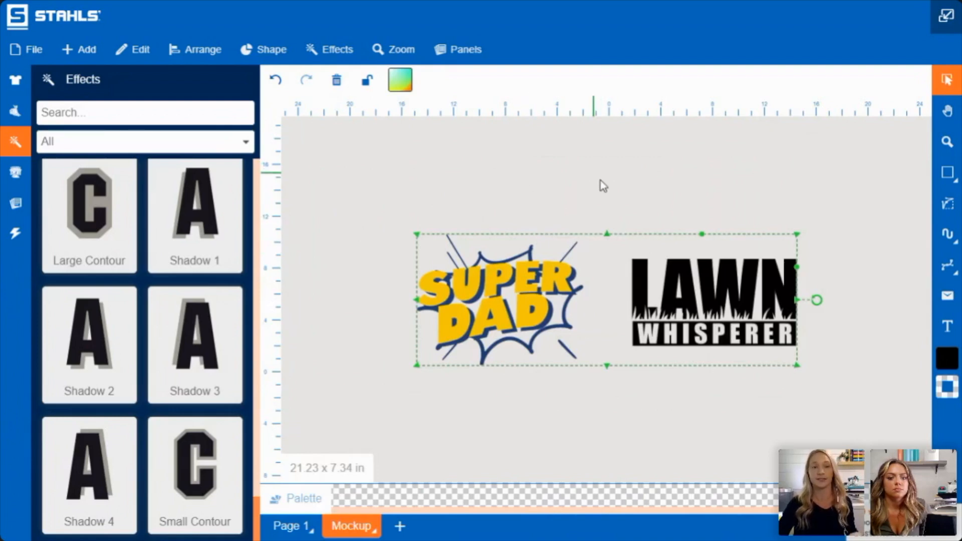
left_click_drag(700, 287, 696, 247)
left_click(667, 383)
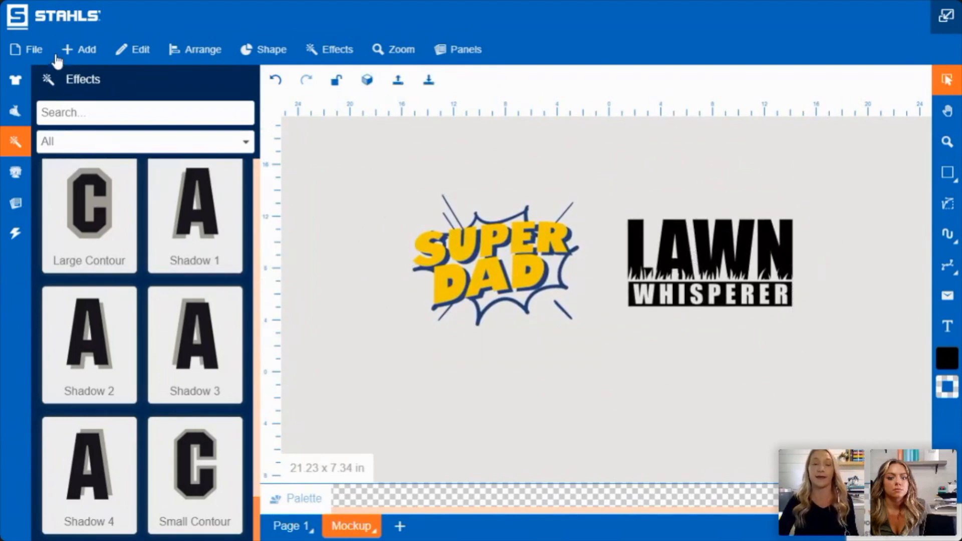
Step: Look through the whole library of garment backgrounds for a suitable mockup shirt
left_click(89, 50)
left_click(85, 156)
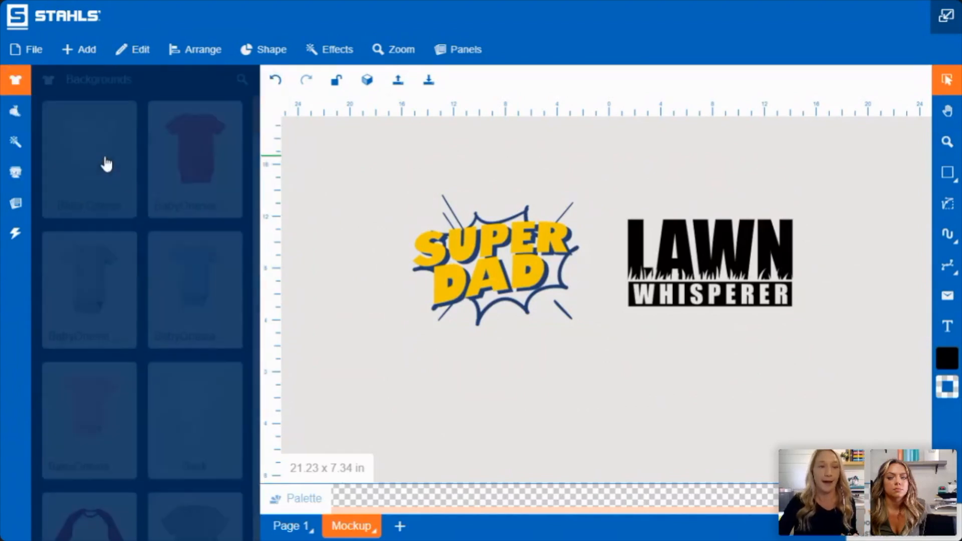
scroll(112, 143, "down", 5)
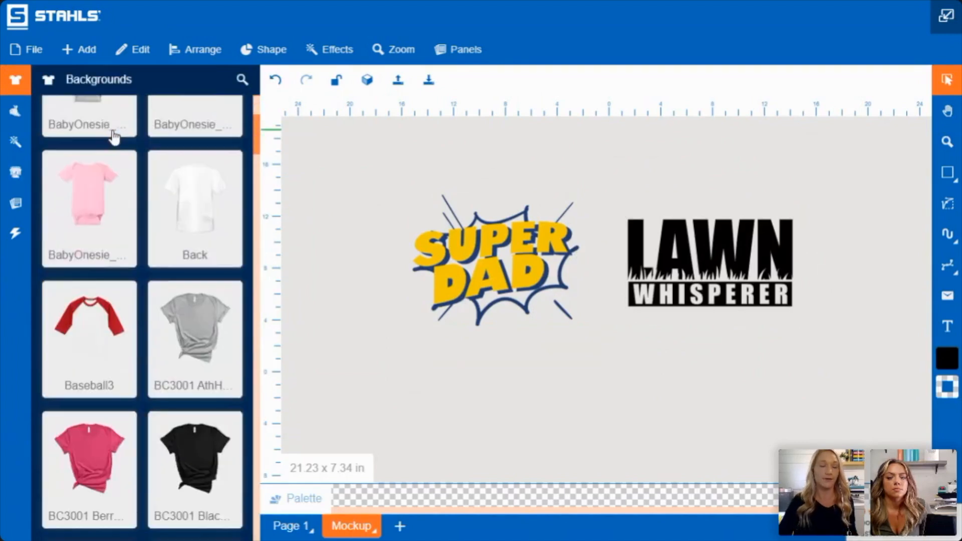
scroll(155, 222, "down", 10)
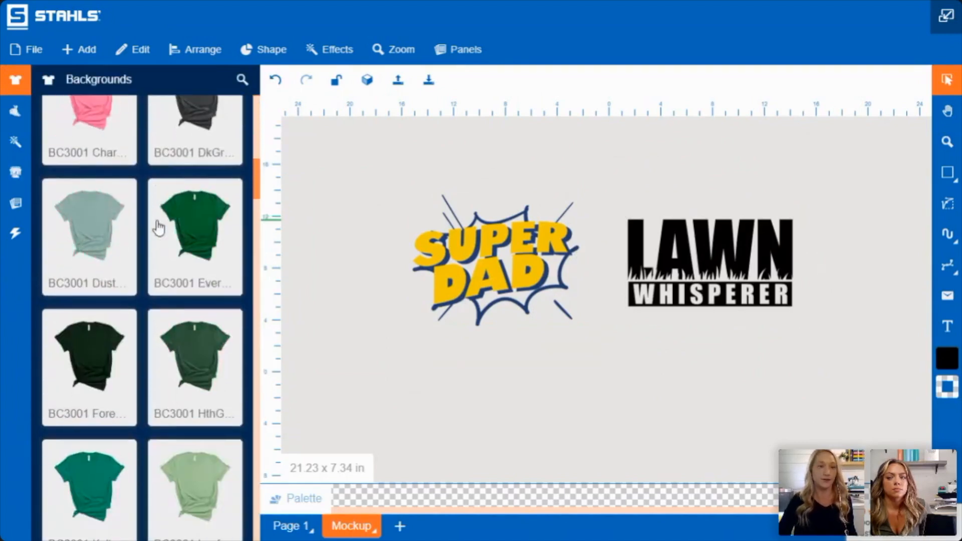
scroll(160, 226, "down", 20)
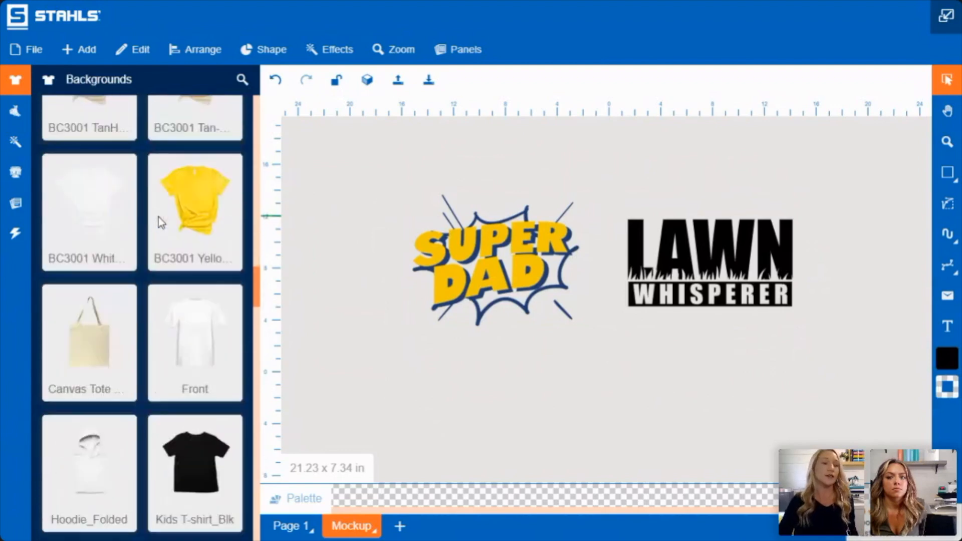
scroll(157, 234, "down", 15)
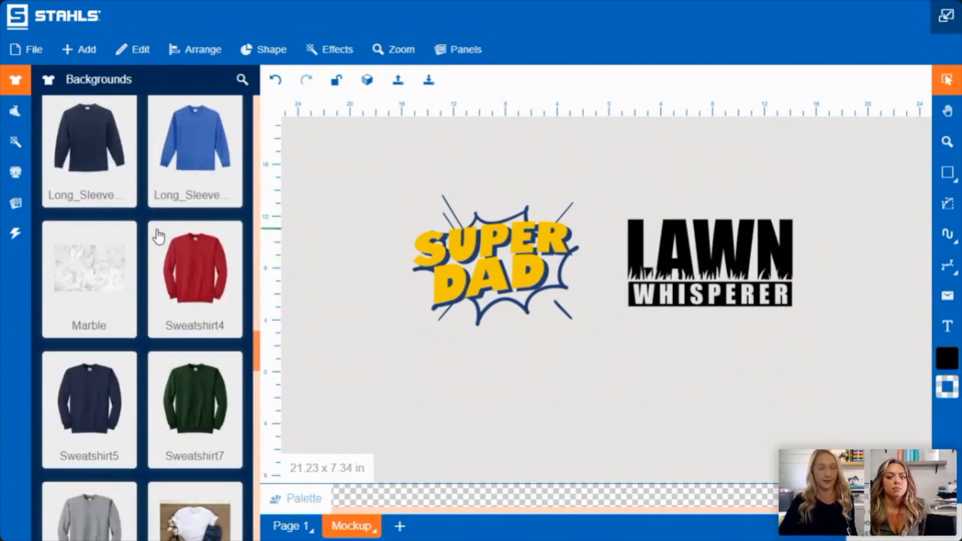
scroll(158, 236, "down", 10)
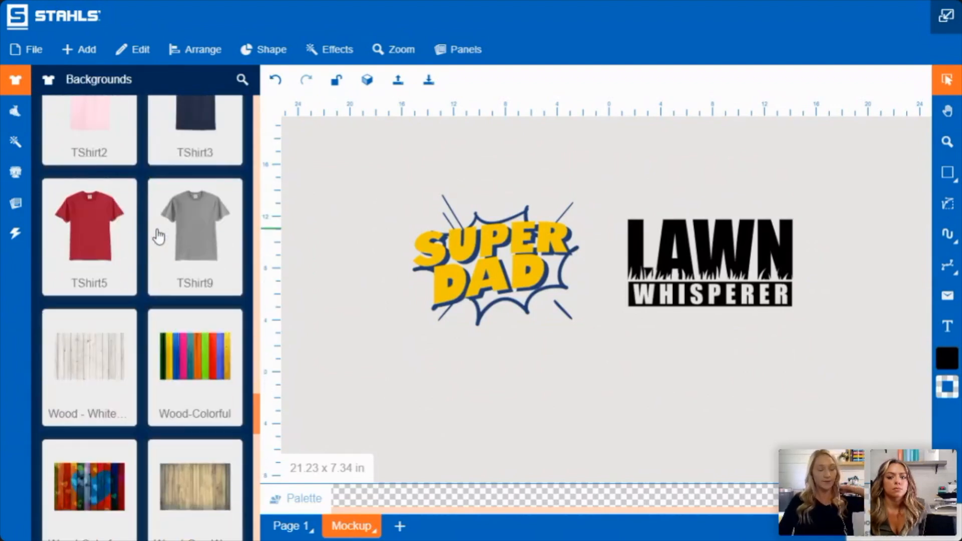
scroll(171, 260, "down", 10)
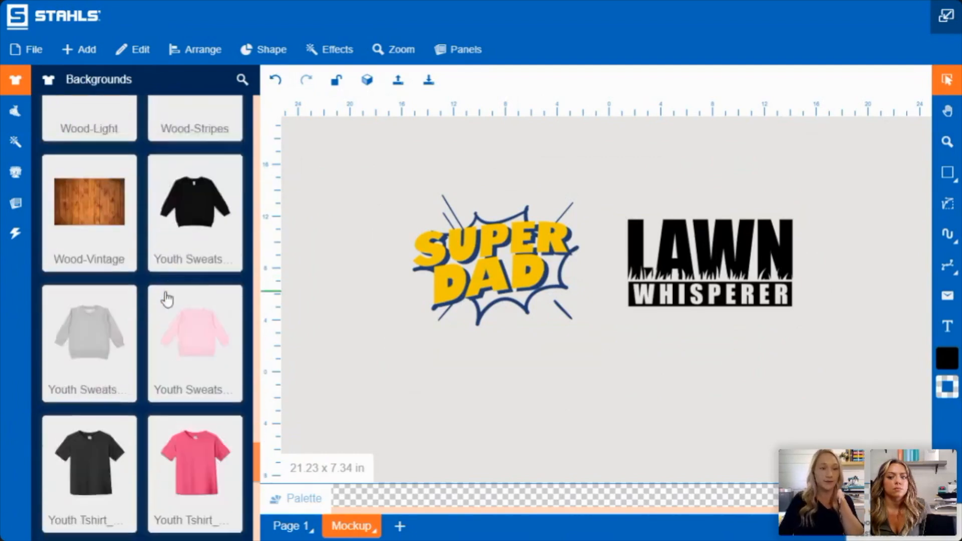
scroll(173, 280, "down", 10)
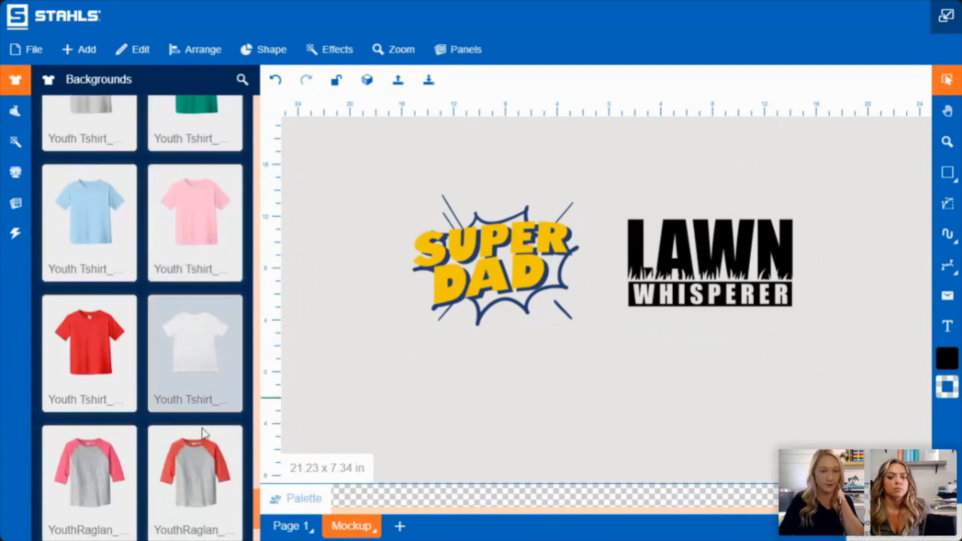
left_click_drag(257, 525, 258, 161)
Step: Add the grey TShirt9 background to the Mockup page and move it behind LAWN WHISPERER
scroll(179, 333, "up", 3)
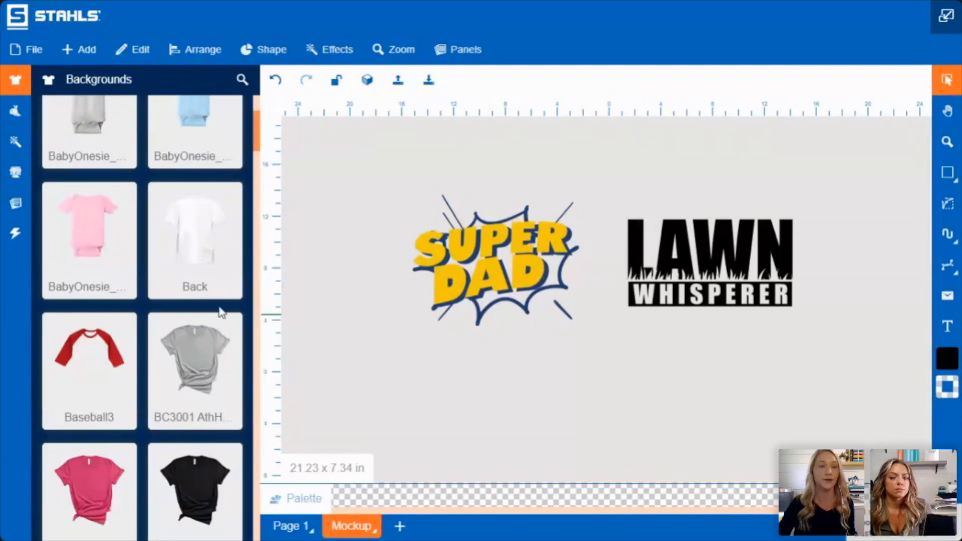
scroll(174, 340, "down", 1)
scroll(173, 338, "up", 3)
scroll(180, 333, "down", 8)
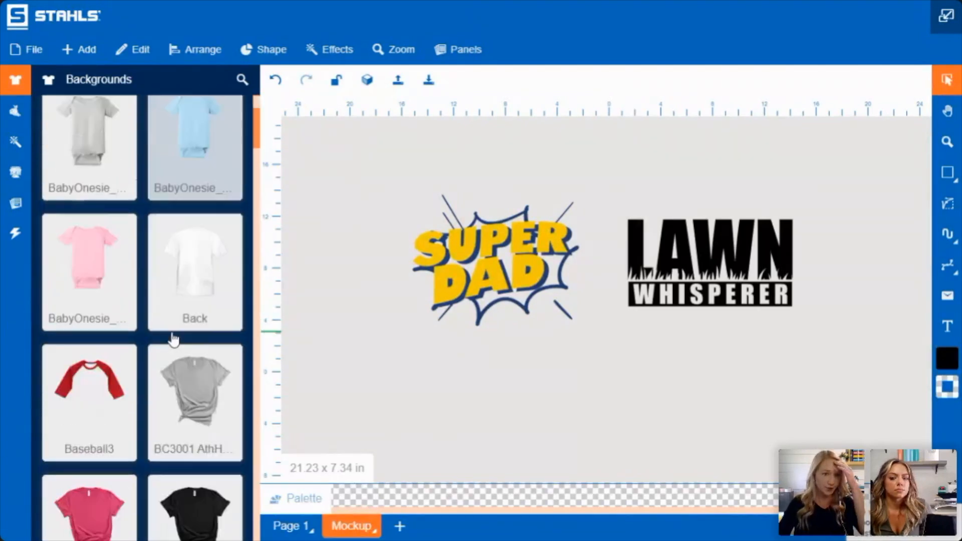
scroll(183, 330, "down", 2)
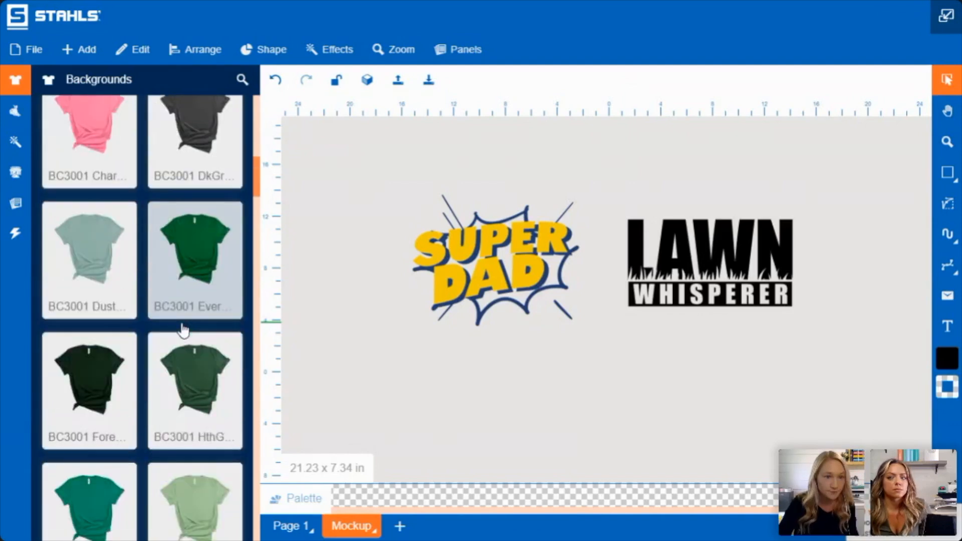
scroll(184, 330, "down", 10)
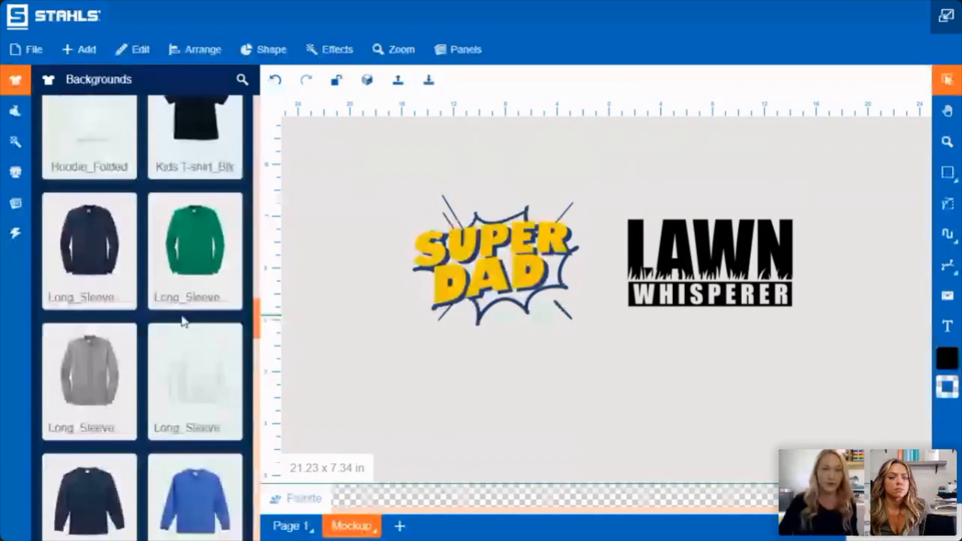
scroll(184, 323, "down", 10)
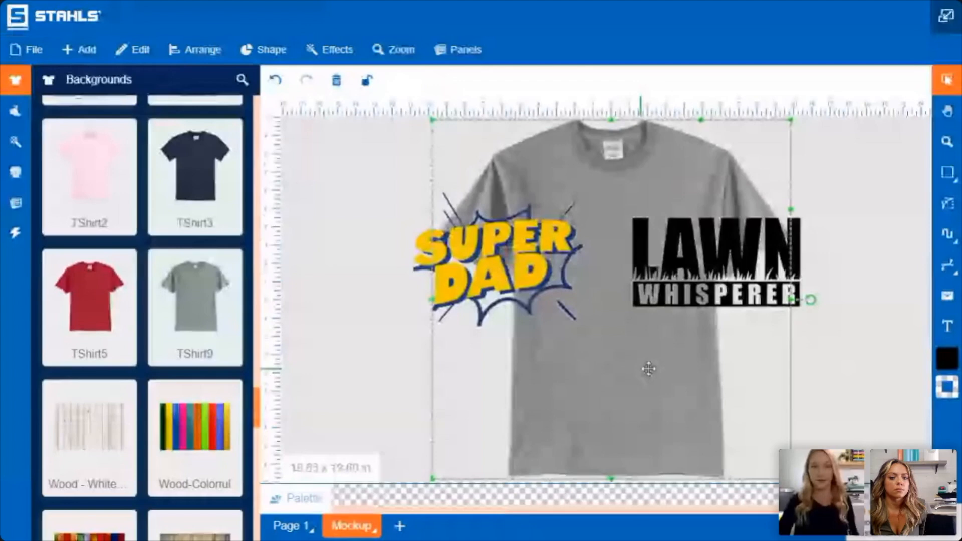
left_click_drag(649, 369, 693, 372)
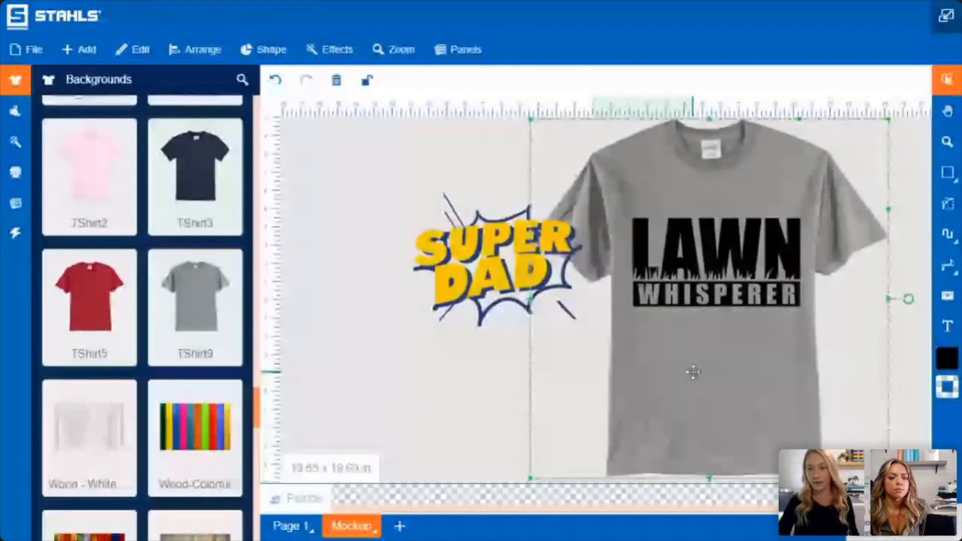
Step: Move SUPER DAD clear of the shirt and scale LAWN WHISPERER to about 7.26 x 3.82 in, centered on the shirt's chest
left_click(808, 229)
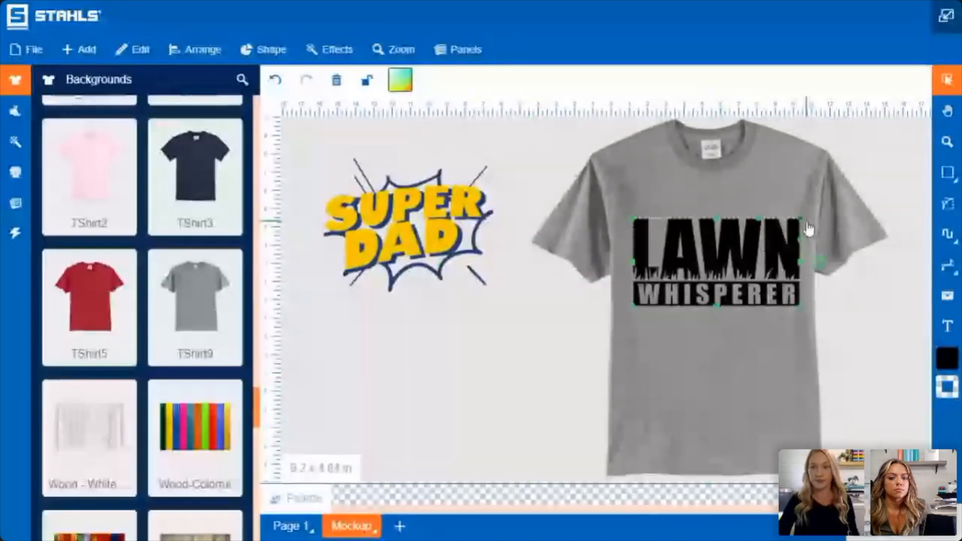
left_click_drag(808, 229, 752, 255)
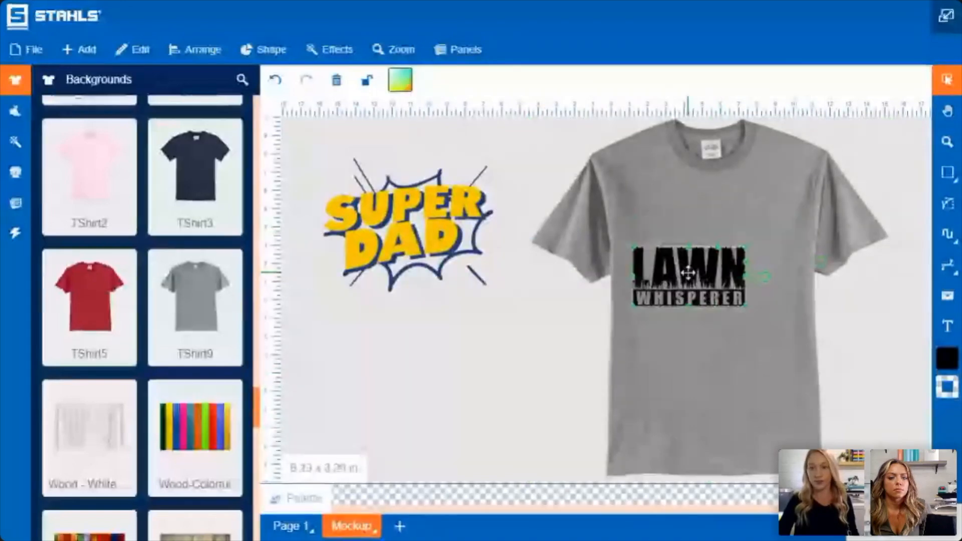
left_click_drag(689, 273, 710, 231)
left_click_drag(771, 274, 788, 283)
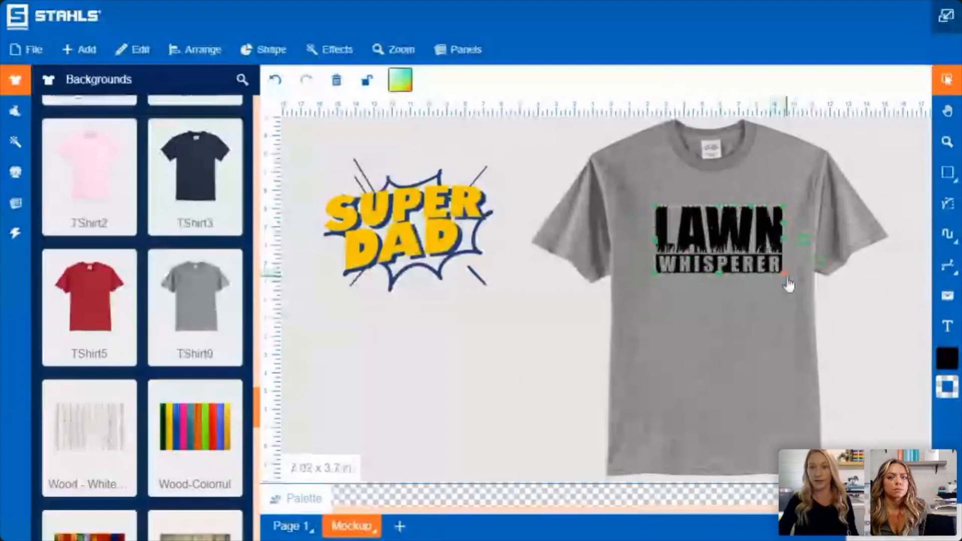
left_click_drag(727, 243, 725, 233)
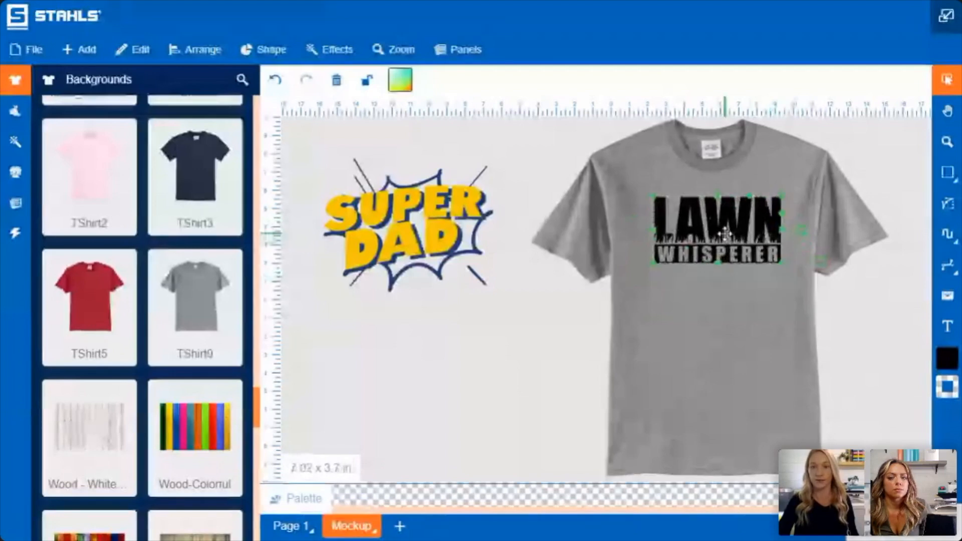
left_click_drag(654, 262, 647, 268)
left_click_drag(695, 231, 696, 230)
Step: Try a bright green fill on the WHISPERER block and undo it
left_click(400, 81)
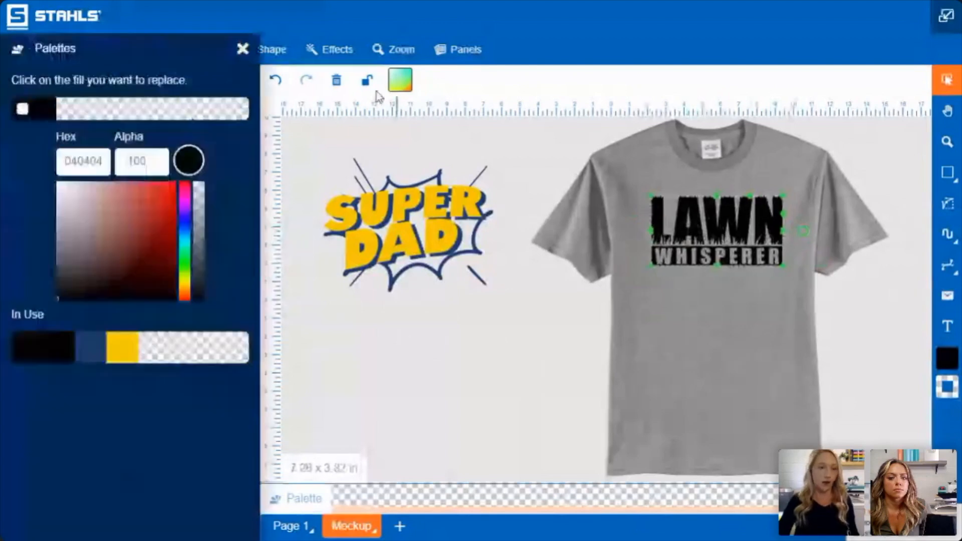
left_click(185, 252)
left_click_drag(189, 267, 190, 269)
left_click(161, 195)
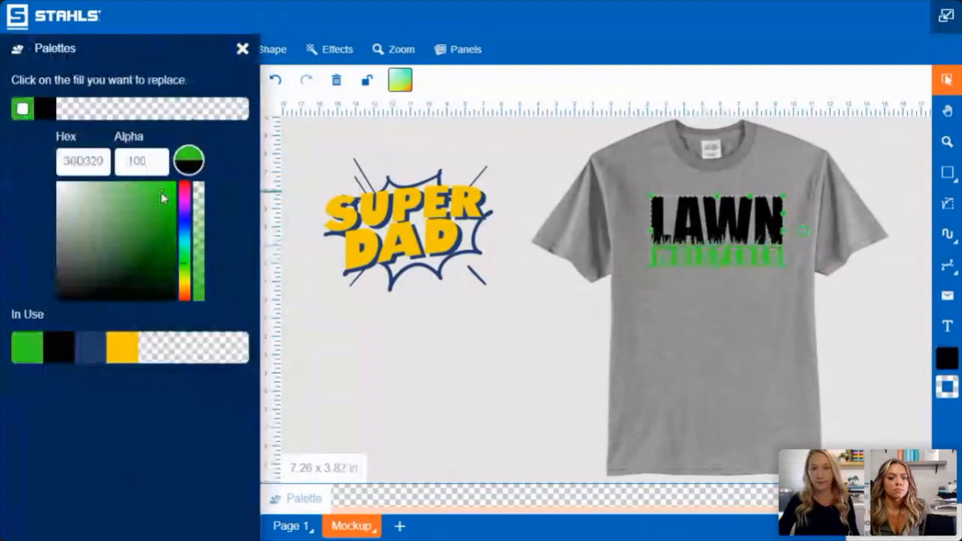
key("ctrl+z")
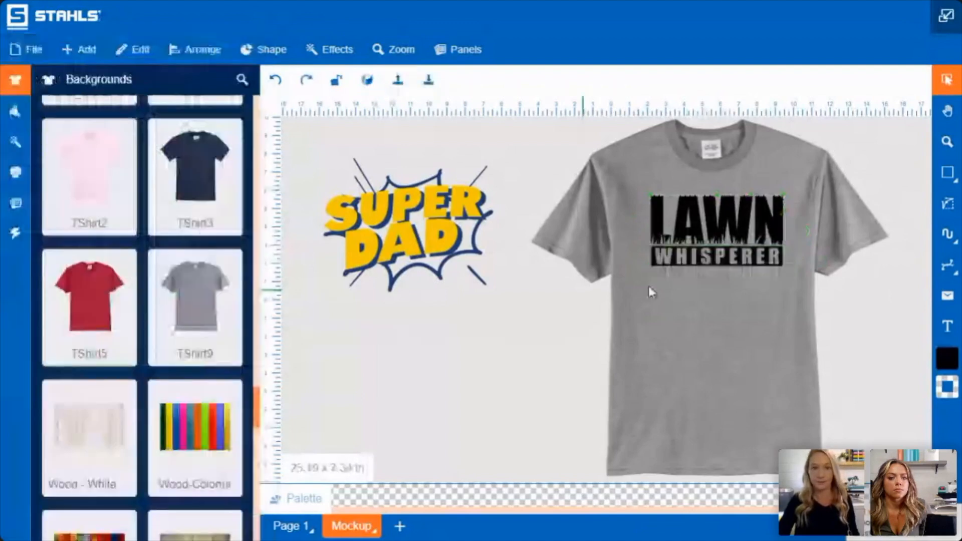
Step: Recolor the WHISPERER block dark green with hex 004006 and alpha 86
left_click(674, 253)
left_click(353, 81)
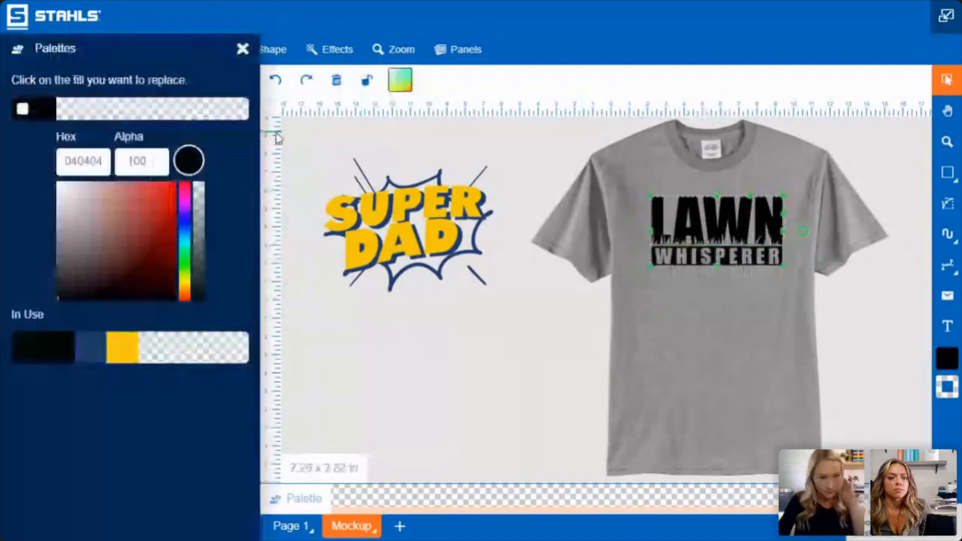
left_click(191, 280)
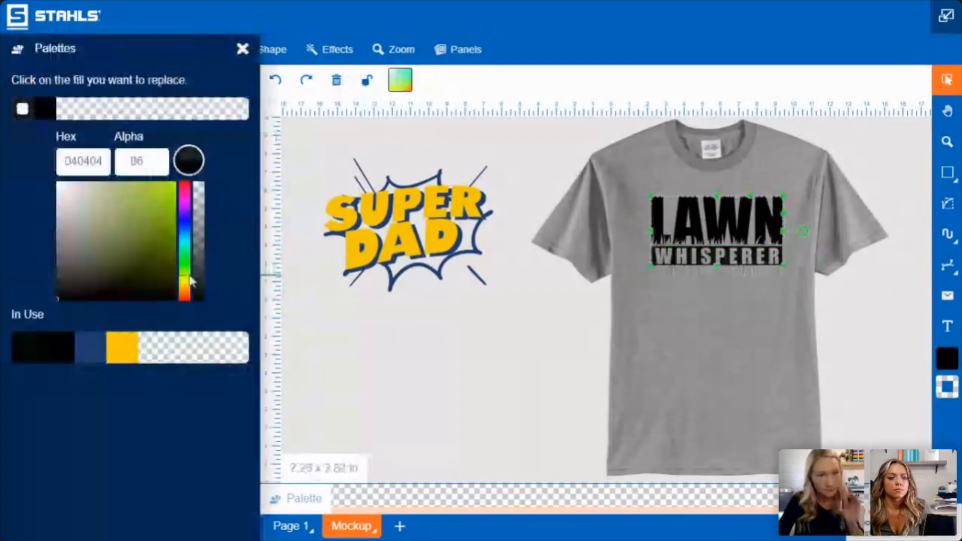
left_click_drag(189, 275, 188, 260)
left_click_drag(173, 215, 155, 263)
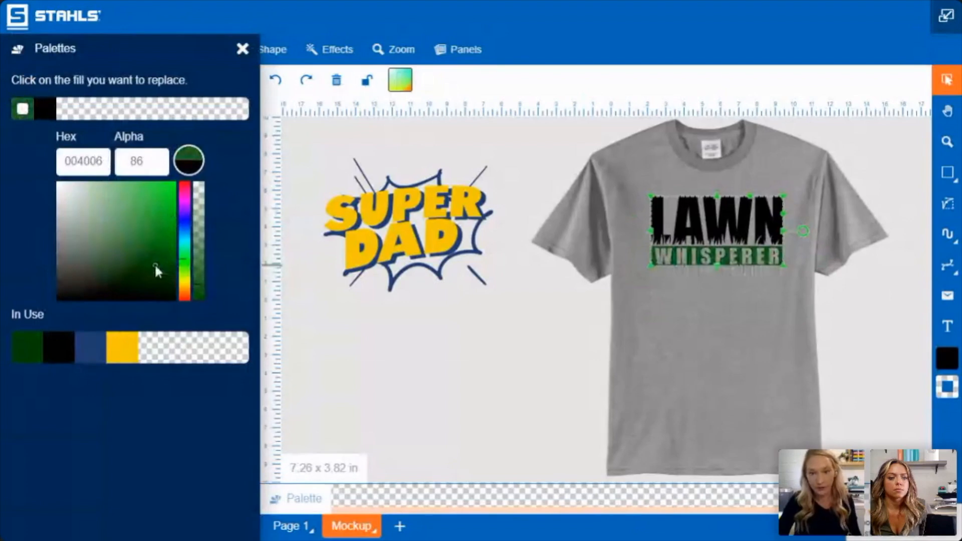
left_click(905, 300)
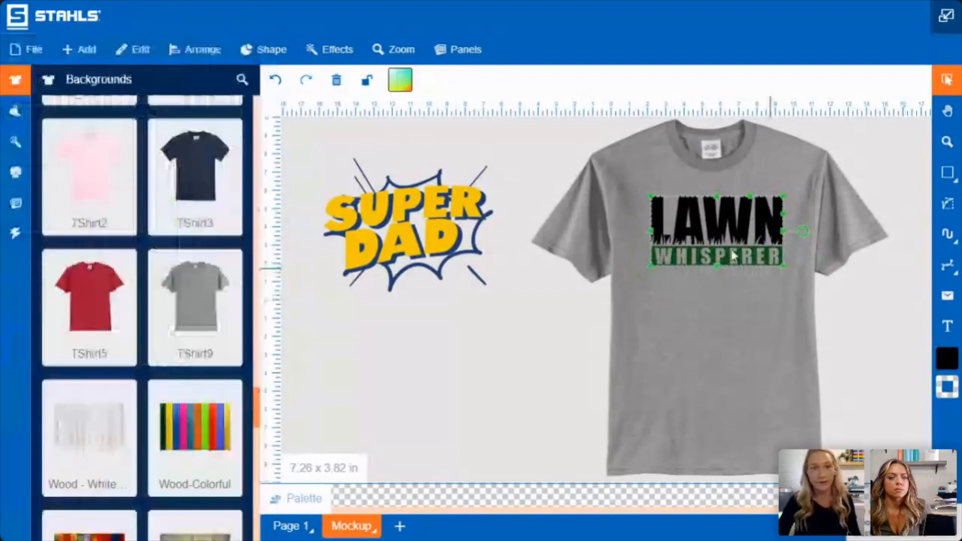
Step: Apply the dark green already in use to the LAWN lettering
left_click(733, 255)
left_click(400, 80)
left_click(41, 285)
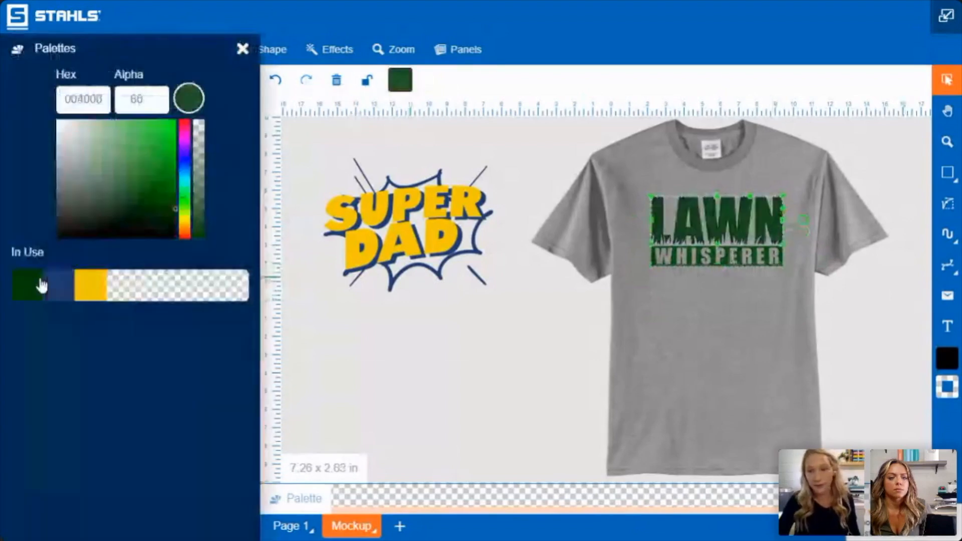
left_click(889, 325)
Step: Scale the grey shirt with its LAWN WHISPERER design to about 17.77 x 17.81 in and shift it to the right
left_click(868, 340)
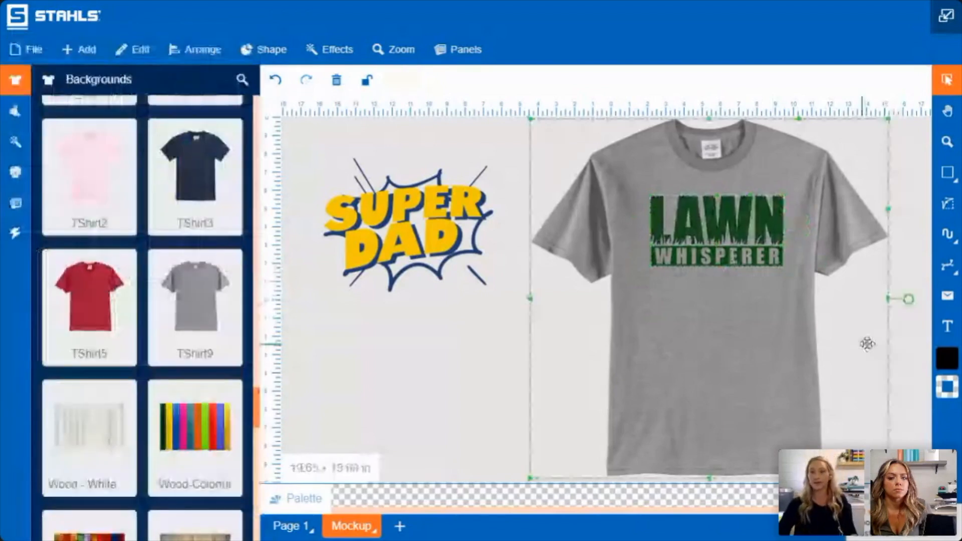
left_click_drag(529, 146, 855, 326)
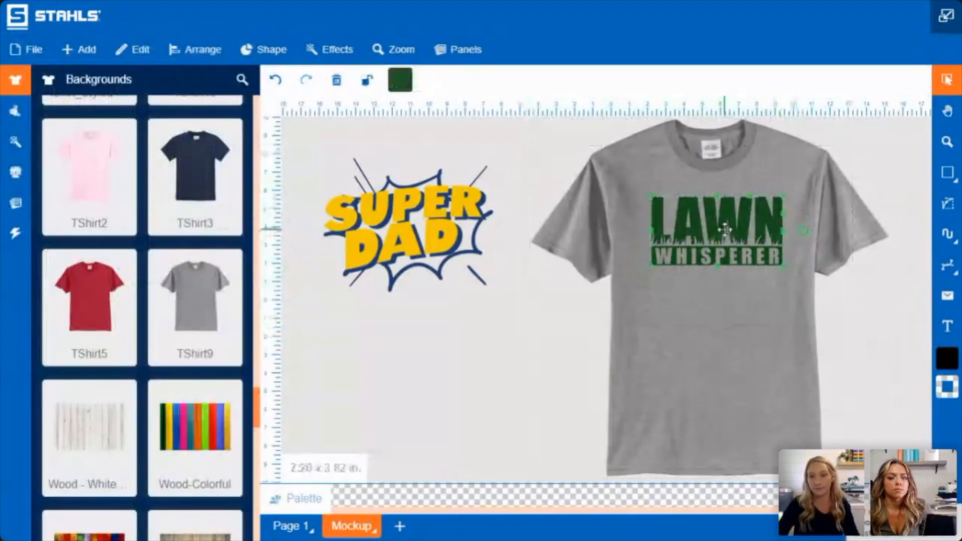
left_click(702, 359)
left_click_drag(531, 131, 565, 146)
left_click_drag(816, 399, 849, 381)
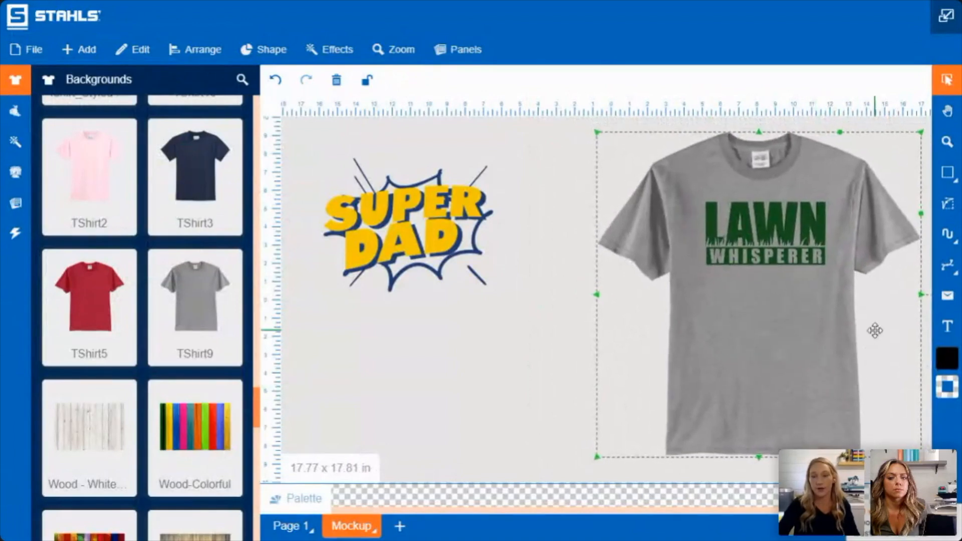
left_click(580, 291)
Step: Place a copy of the grey shirt behind SUPER DAD and lock the shirt under LAWN WHISPERER
left_click(808, 321)
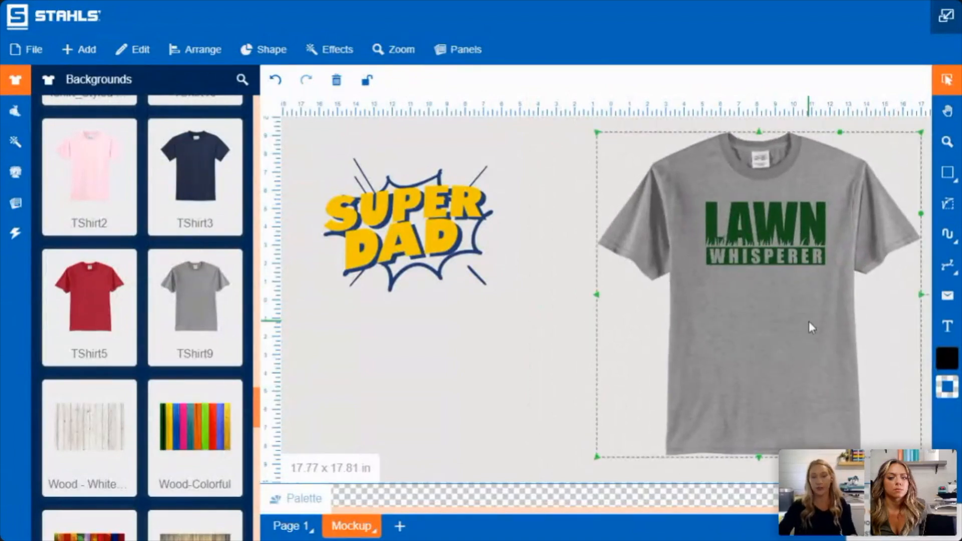
key("ctrl+v")
left_click_drag(842, 331, 503, 340)
left_click(648, 340)
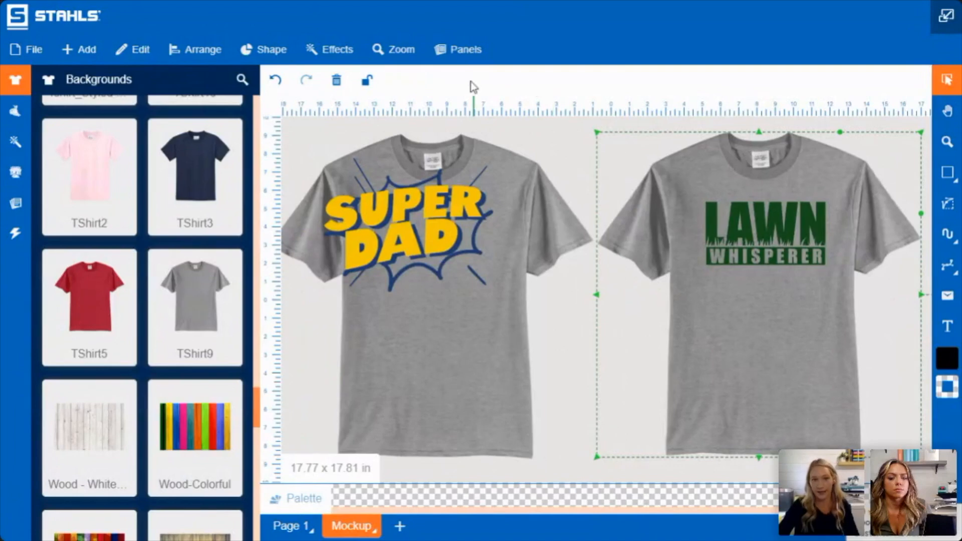
left_click(369, 80)
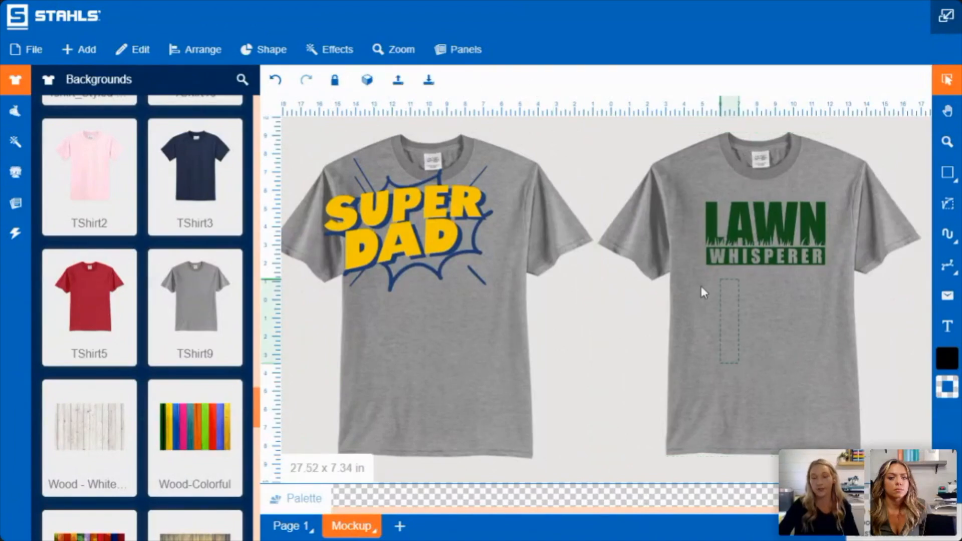
Step: Scale the SUPER DAD design to about 6.64 x 5.24 in and centre it on the chest of its grey shirt
left_click_drag(703, 379, 417, 220)
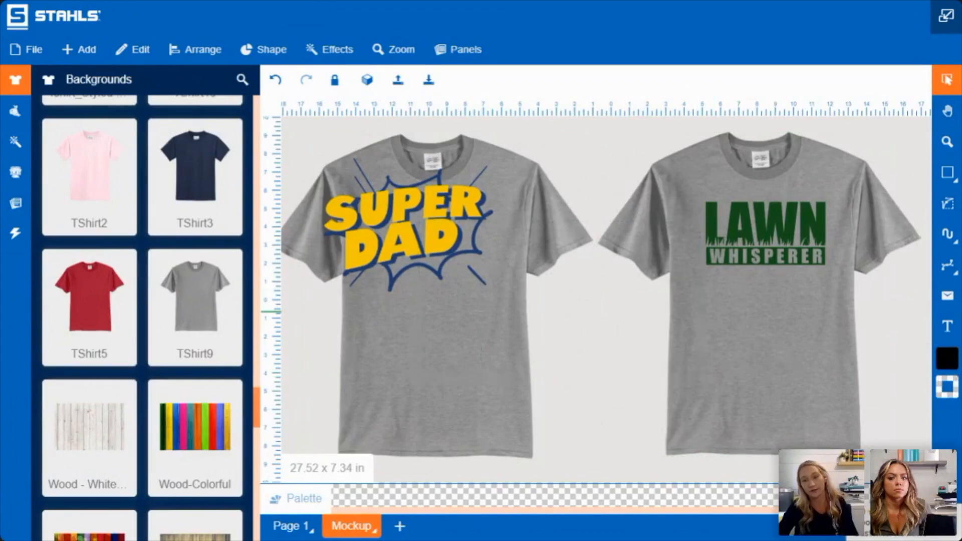
left_click_drag(628, 331, 279, 140)
left_click_drag(379, 221, 401, 246)
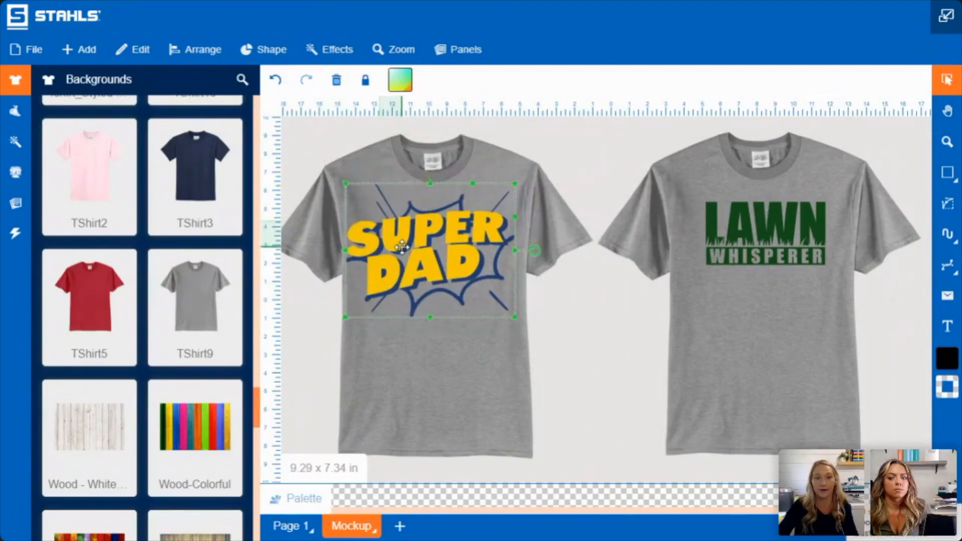
left_click_drag(515, 184, 469, 207)
left_click_drag(423, 263, 450, 238)
left_click_drag(505, 188, 493, 206)
left_click_drag(426, 242, 424, 238)
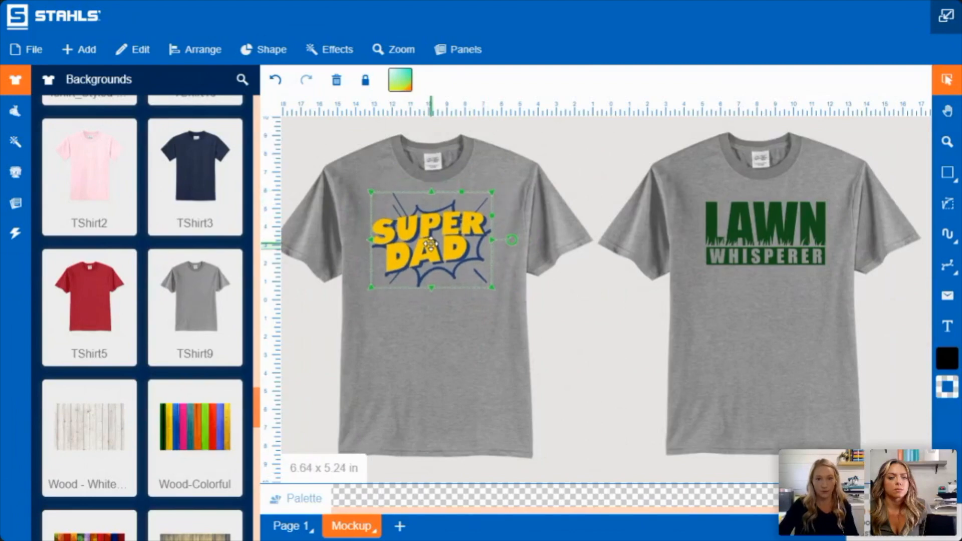
left_click(442, 375)
left_click_drag(645, 376, 384, 191)
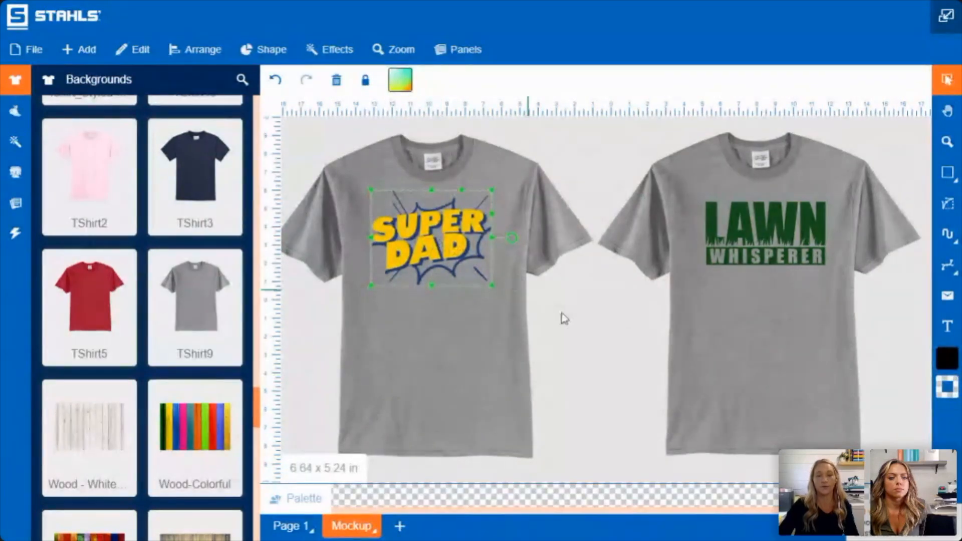
Step: Unlock the backgrounds and open the HSL Shift settings for the shirt behind SUPER DAD
left_click(645, 335)
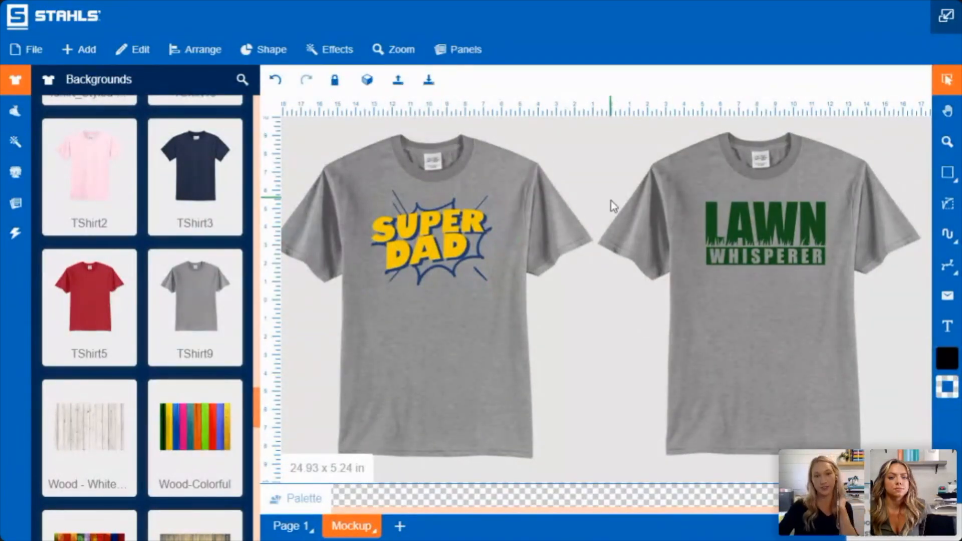
left_click(335, 80)
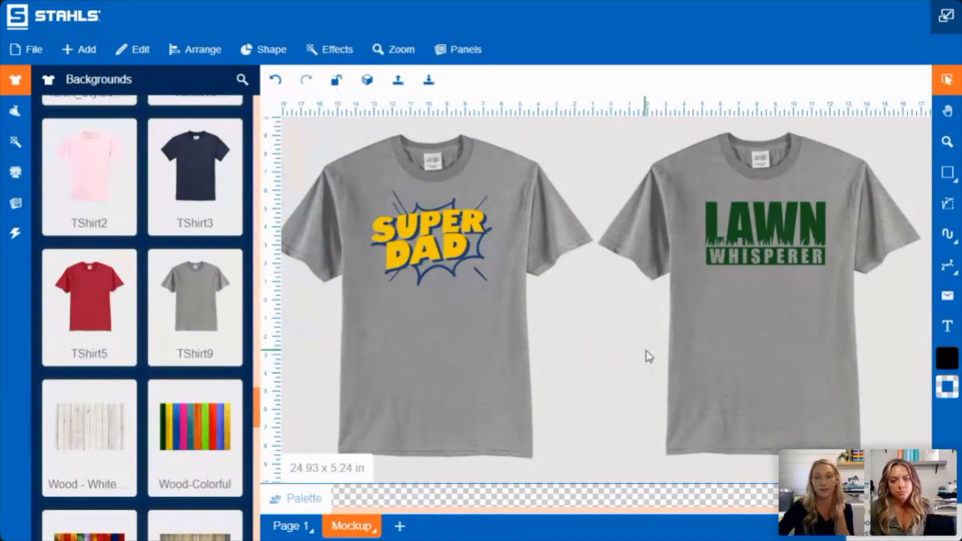
left_click(503, 371)
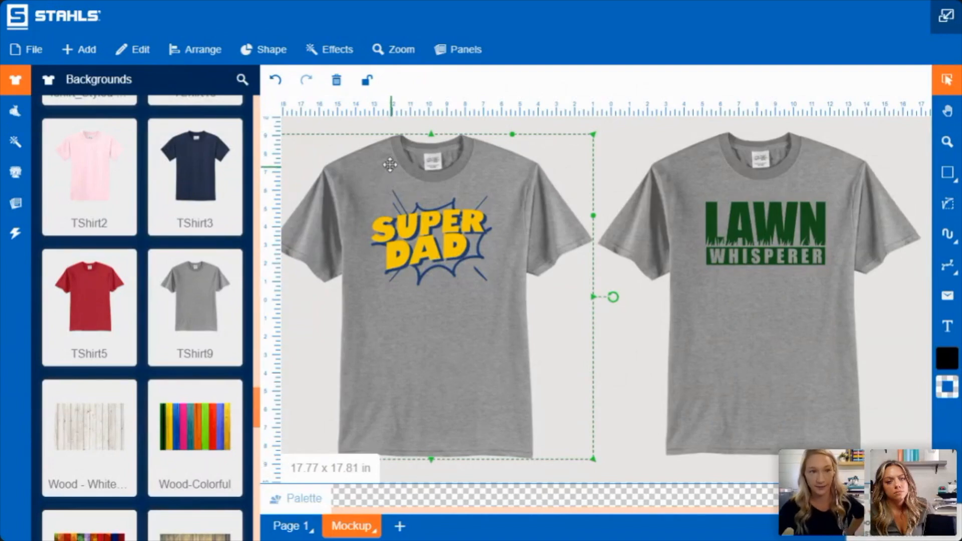
left_click(133, 50)
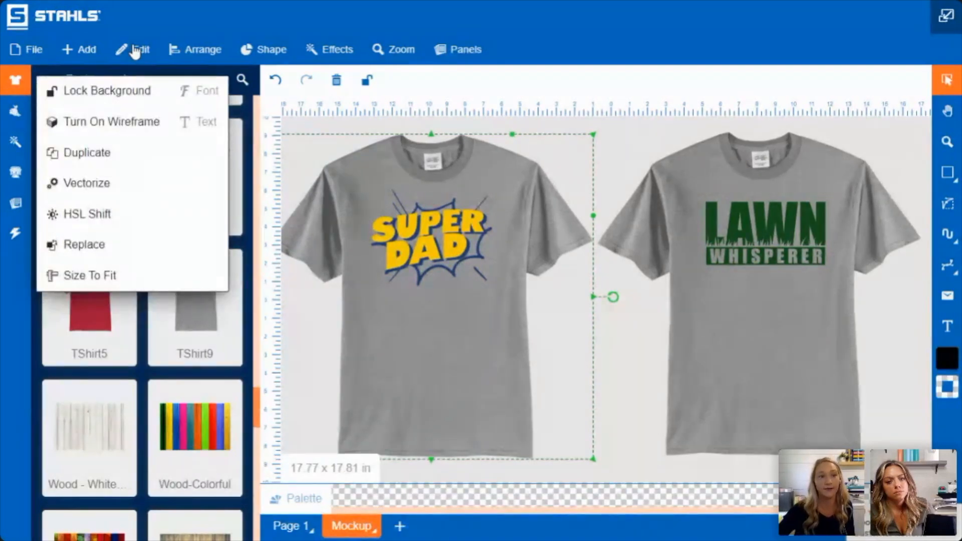
left_click(95, 218)
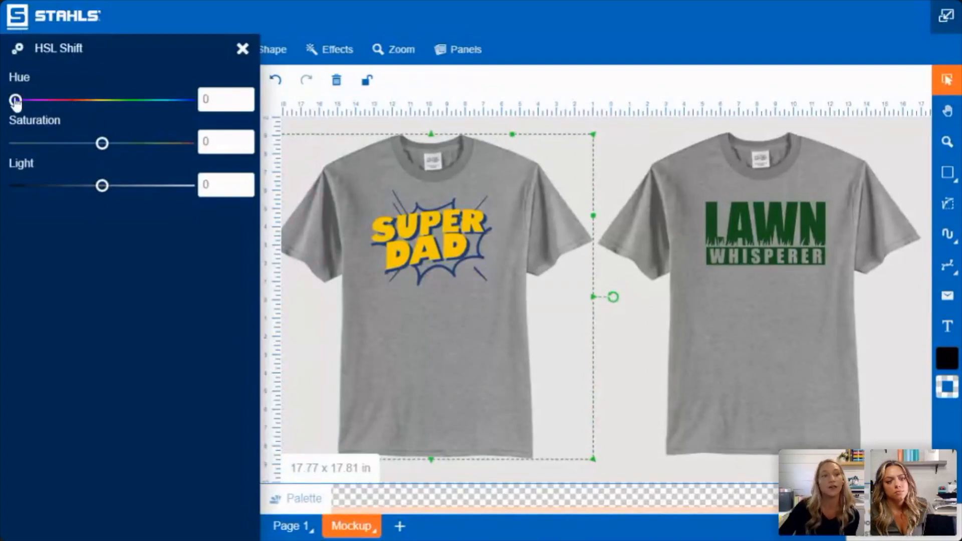
Step: Try green and purple on the SUPER DAD shirt with hues 85 and 279, varying the saturation between 0.08 and 0.52
left_click_drag(16, 101, 56, 101)
left_click_drag(101, 144, 146, 145)
right_click(95, 144)
left_click(64, 143)
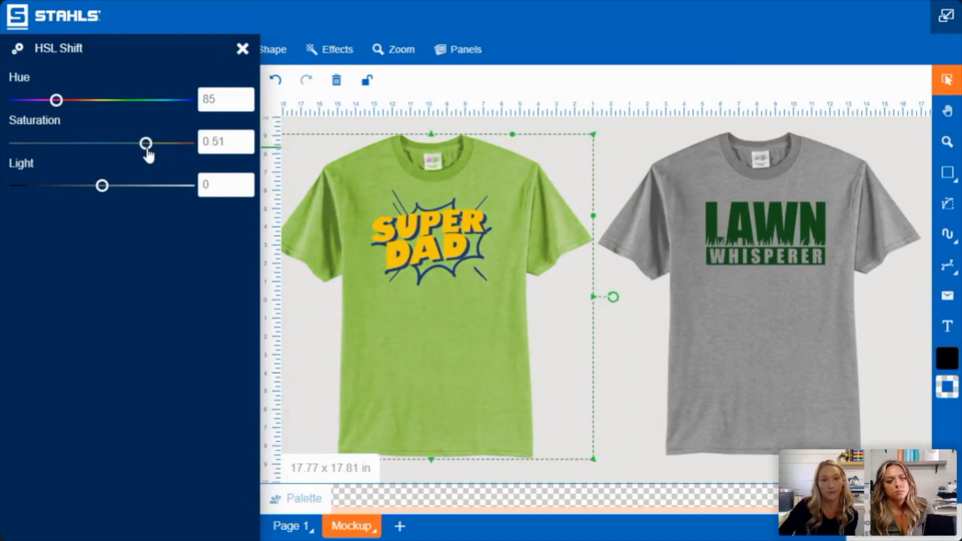
left_click_drag(56, 103, 150, 111)
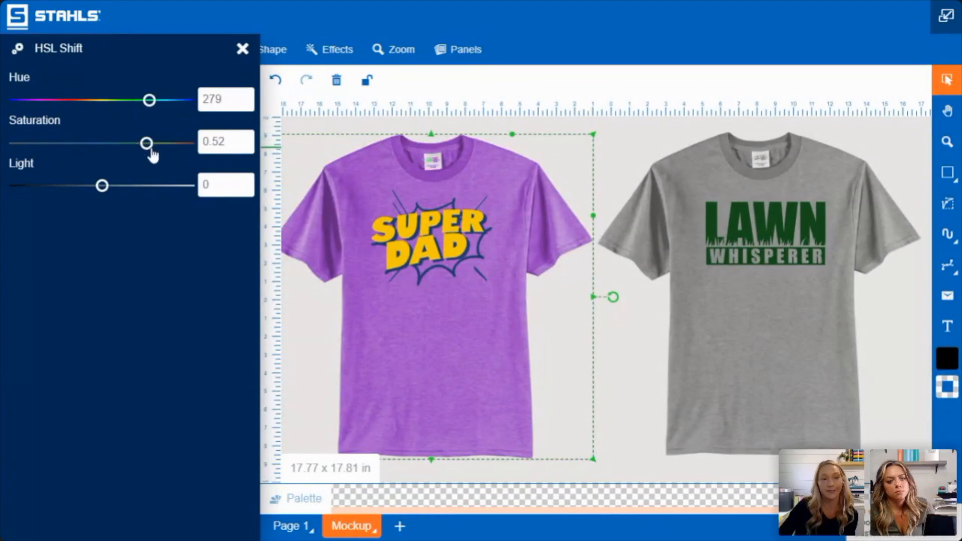
left_click_drag(147, 144, 110, 152)
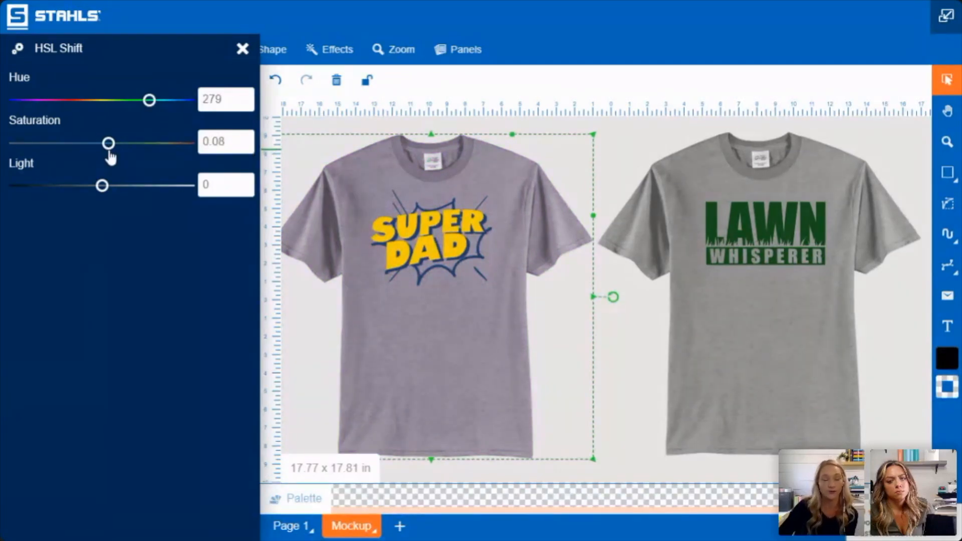
left_click_drag(109, 153, 135, 157)
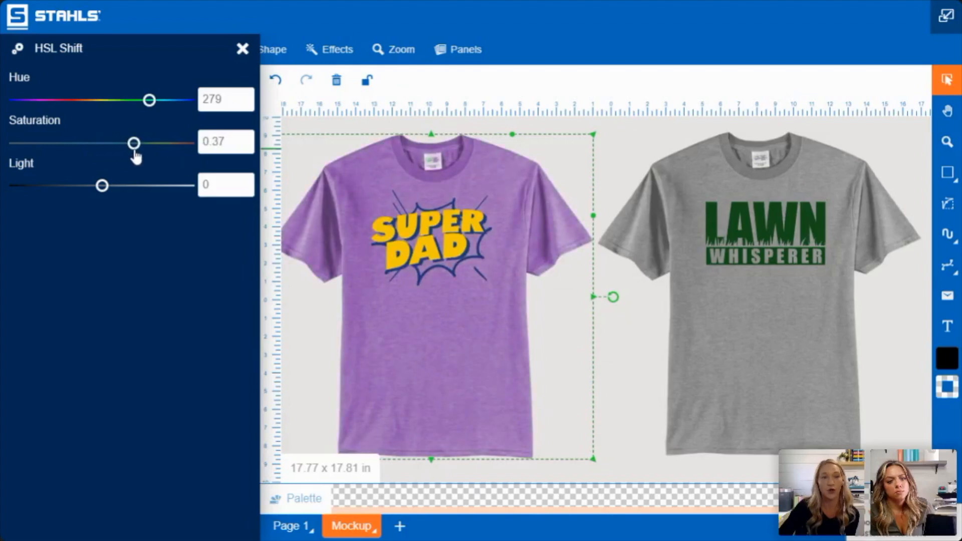
Step: Recolor the SUPER DAD shirt navy blue with hue 206, saturation 0.36 and light -0.31
left_click_drag(103, 186, 76, 194)
mouse_move(134, 143)
left_mouse_down()
mouse_move(105, 145)
mouse_move(150, 147)
mouse_move(133, 150)
left_mouse_up()
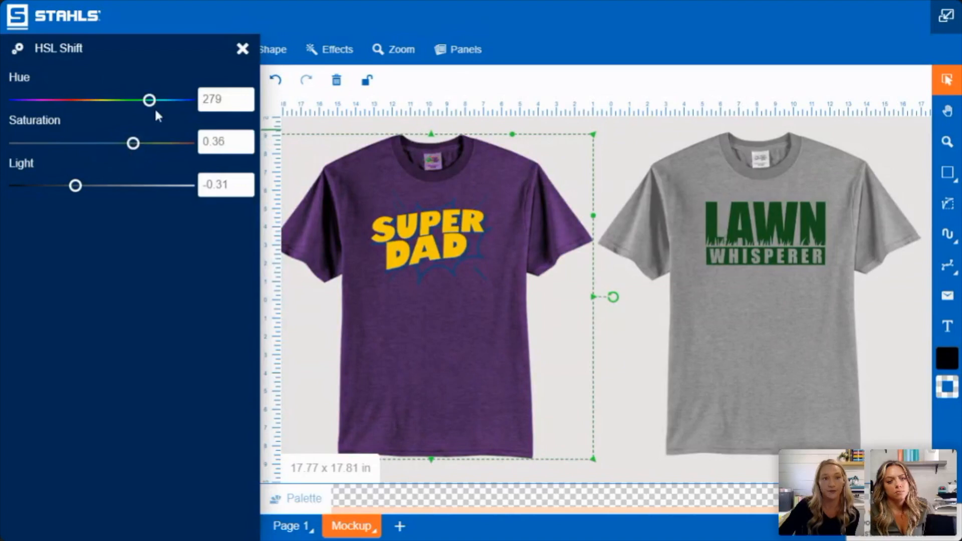
left_click_drag(144, 100, 115, 102)
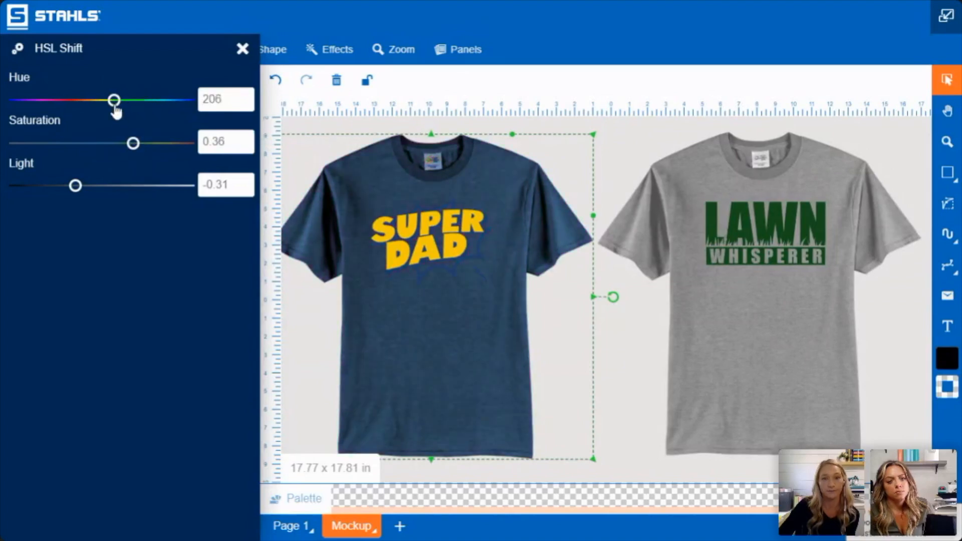
left_click(573, 328)
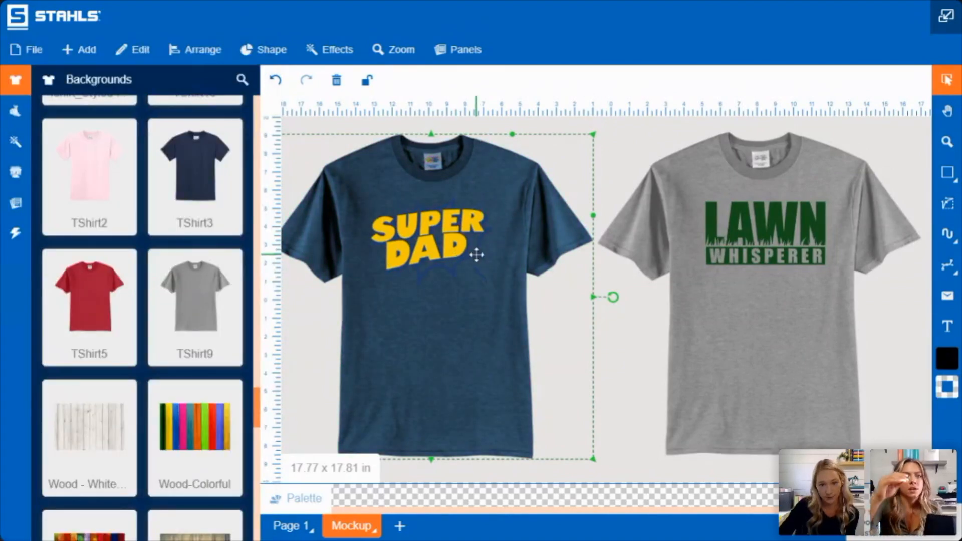
Step: Recolor the burst behind the SUPER DAD lettering a lighter blue, hex 3B6DCB
left_click(627, 326)
left_click(537, 280)
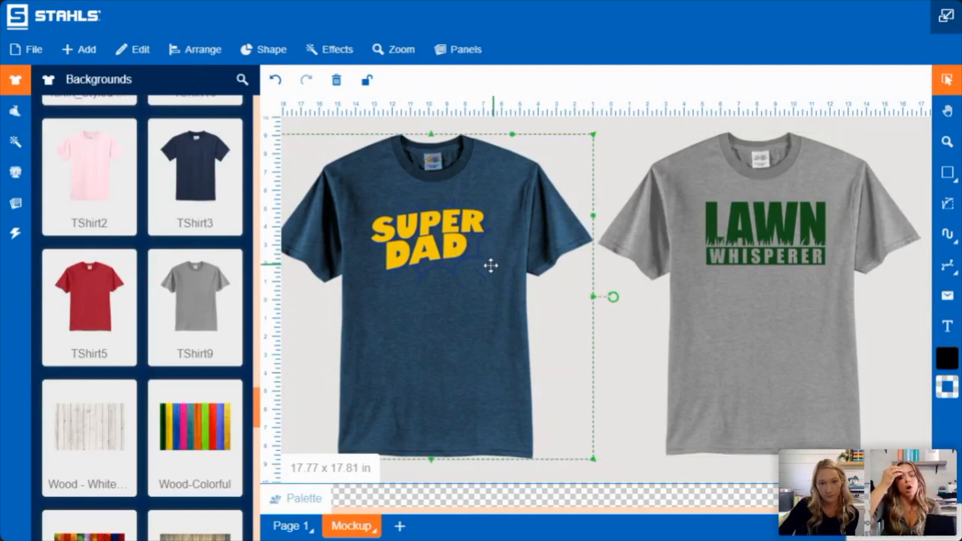
left_click(451, 221)
left_click(400, 80)
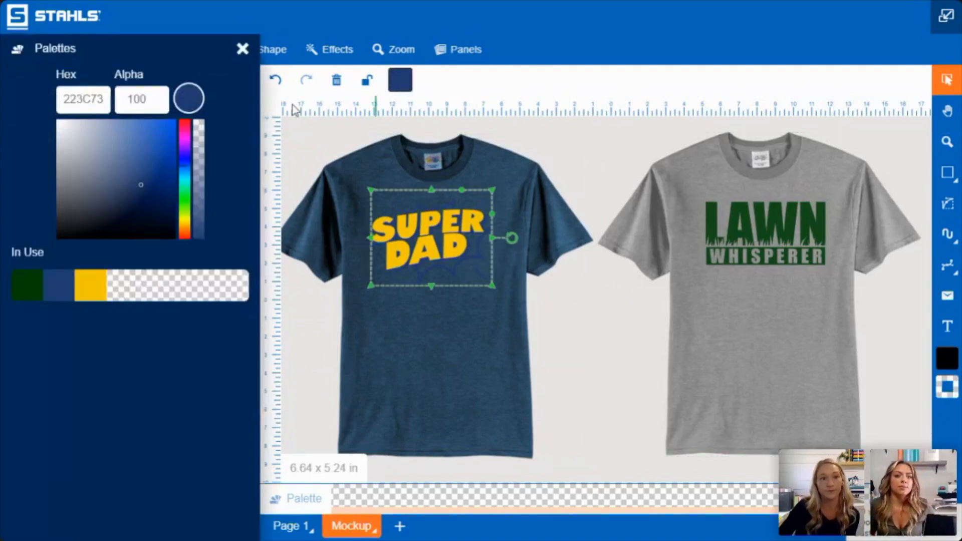
left_click_drag(145, 152, 149, 128)
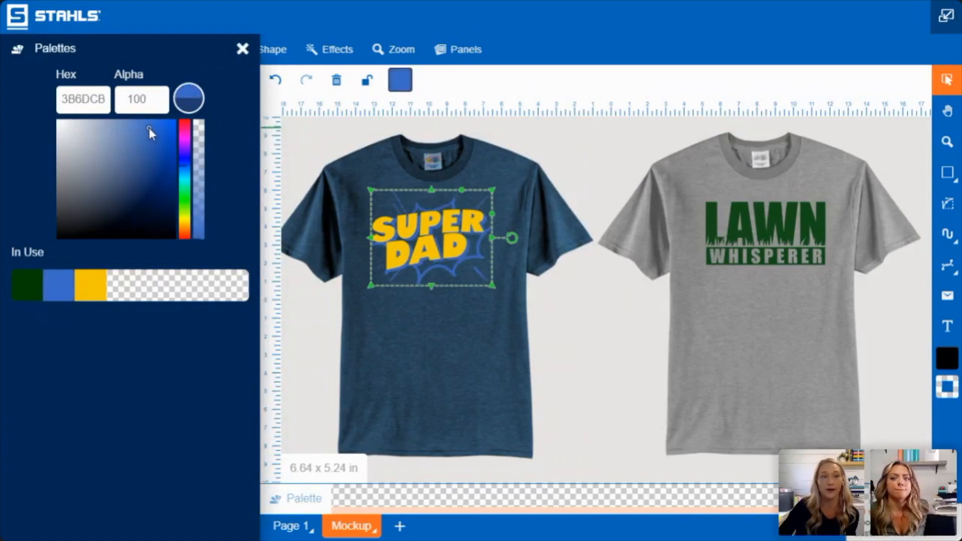
left_click(594, 440)
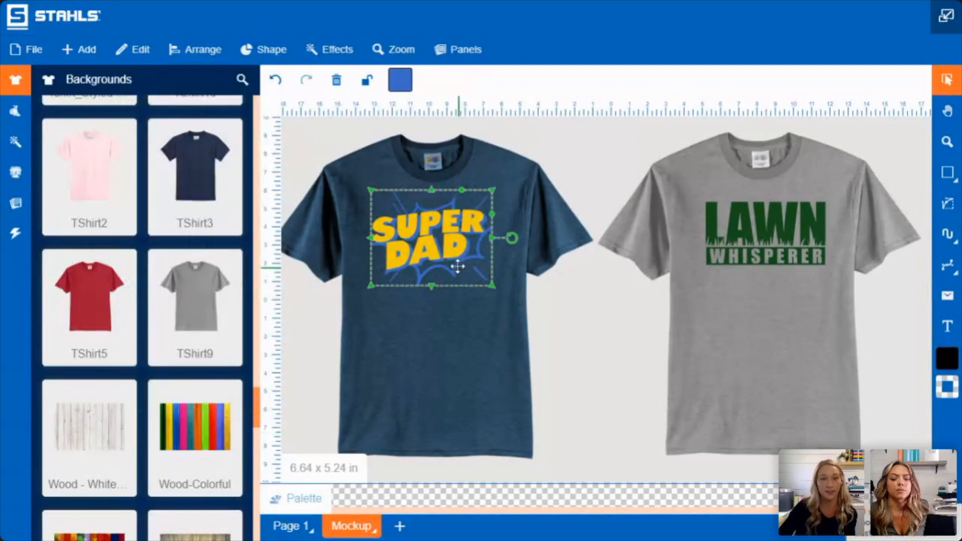
Step: Select the whole SUPER DAD design and nudge it slightly on the navy shirt's chest
left_click(296, 125)
left_click_drag(296, 125, 520, 323)
left_click_drag(427, 239, 430, 242)
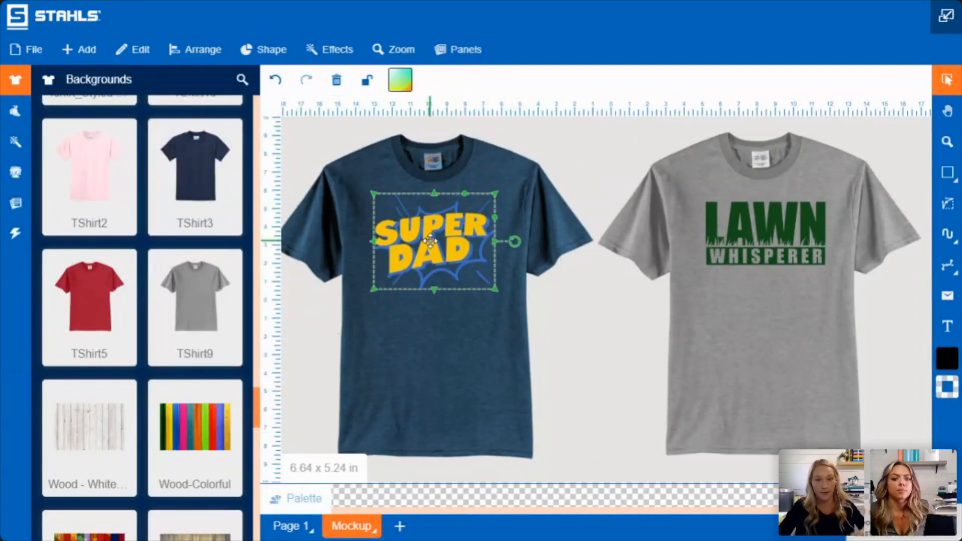
left_click(749, 245, "shift")
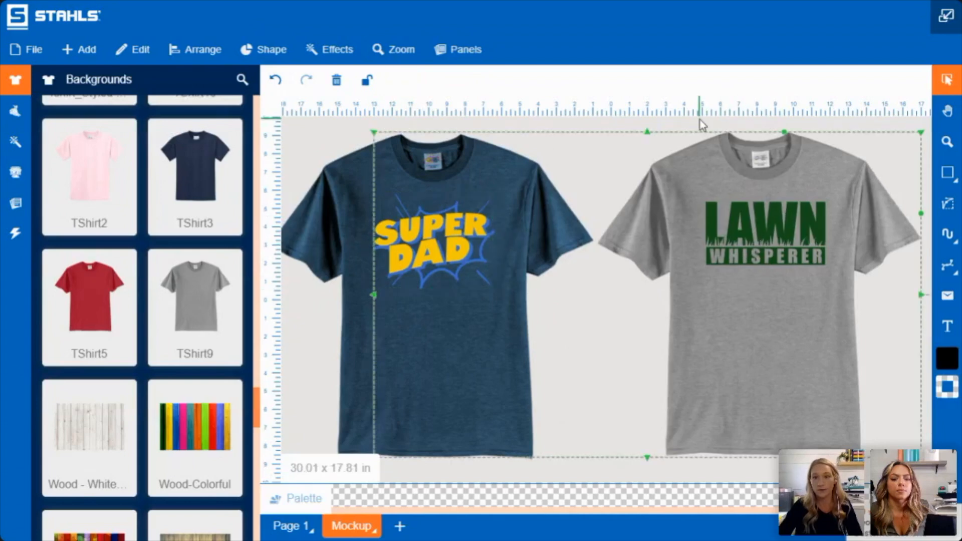
left_click(663, 121)
Step: Add the Wood-Vintage background and send it to the back behind both shirts
left_click(944, 143)
right_click(798, 187)
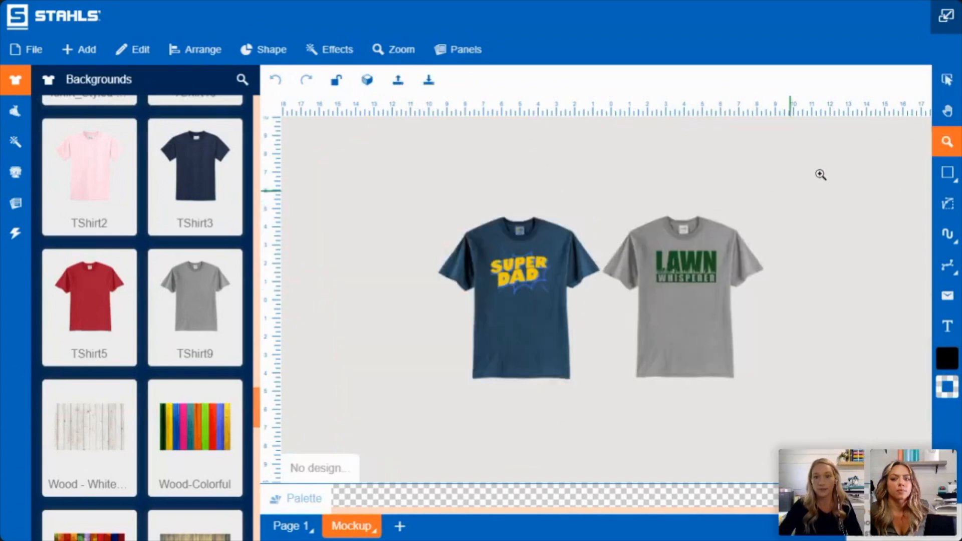
left_click(947, 85)
scroll(140, 264, "down", 10)
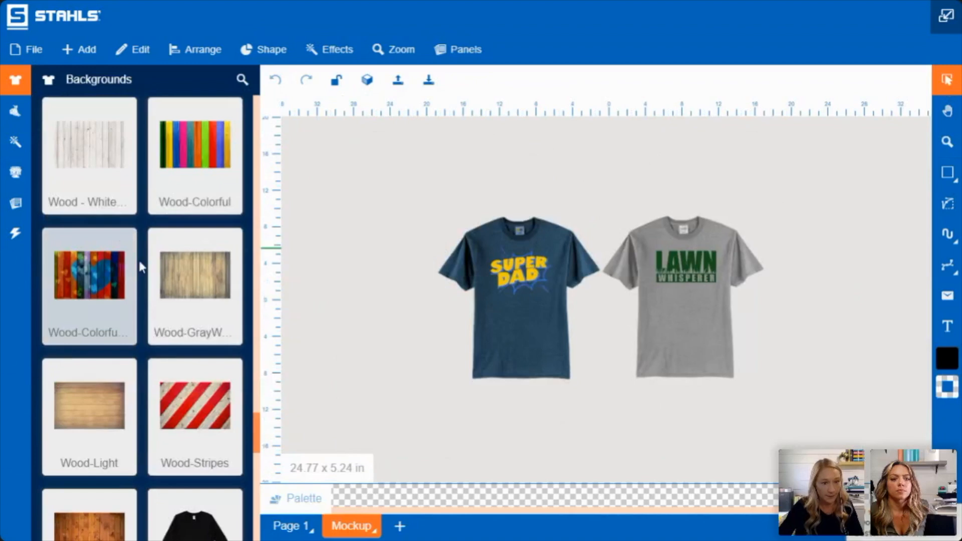
left_click(111, 274)
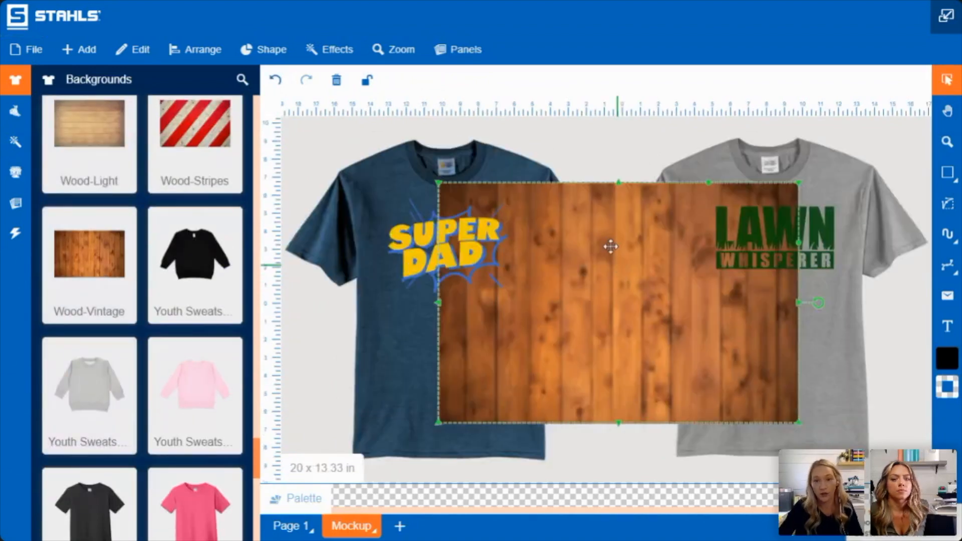
right_click(636, 239)
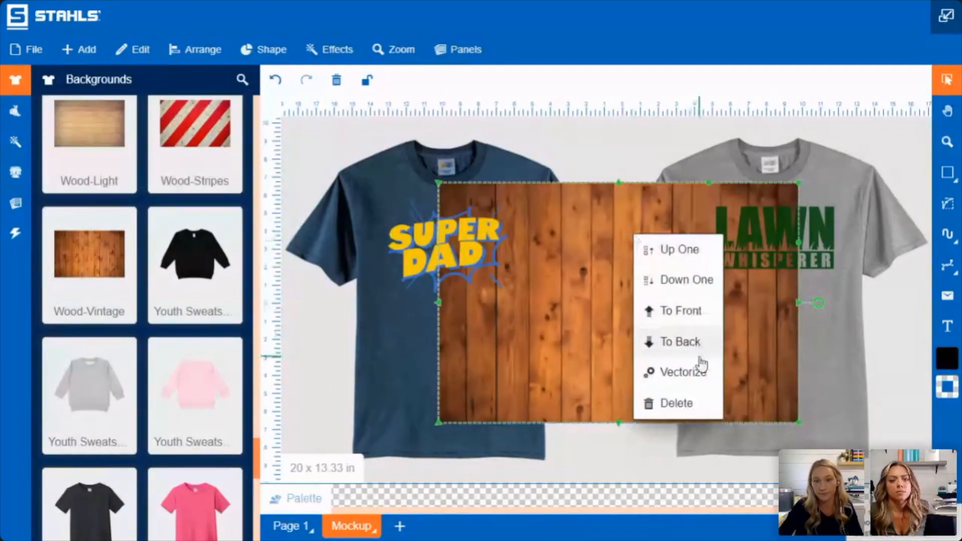
left_click(699, 343)
Step: Enlarge the wood background to 36 x 24 in and position it to cover the area behind both shirts
left_click_drag(806, 188, 878, 133)
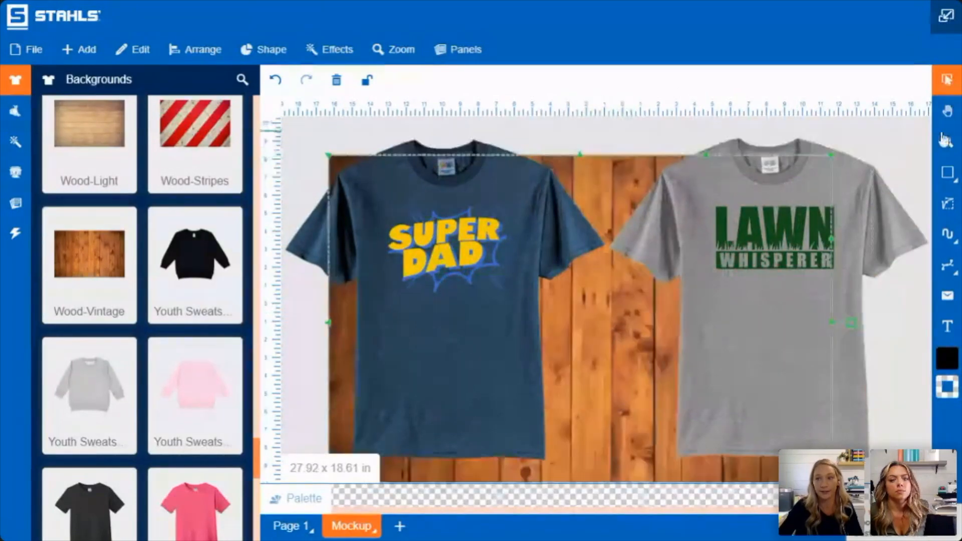
left_click(948, 143)
right_click(649, 261)
left_click_drag(398, 164, 697, 412)
left_click(937, 81)
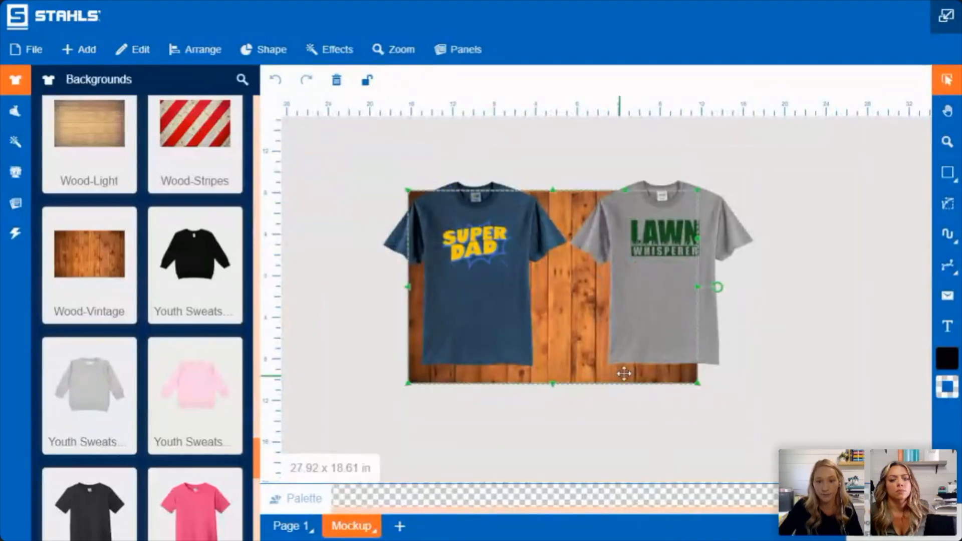
left_click_drag(698, 384, 737, 361)
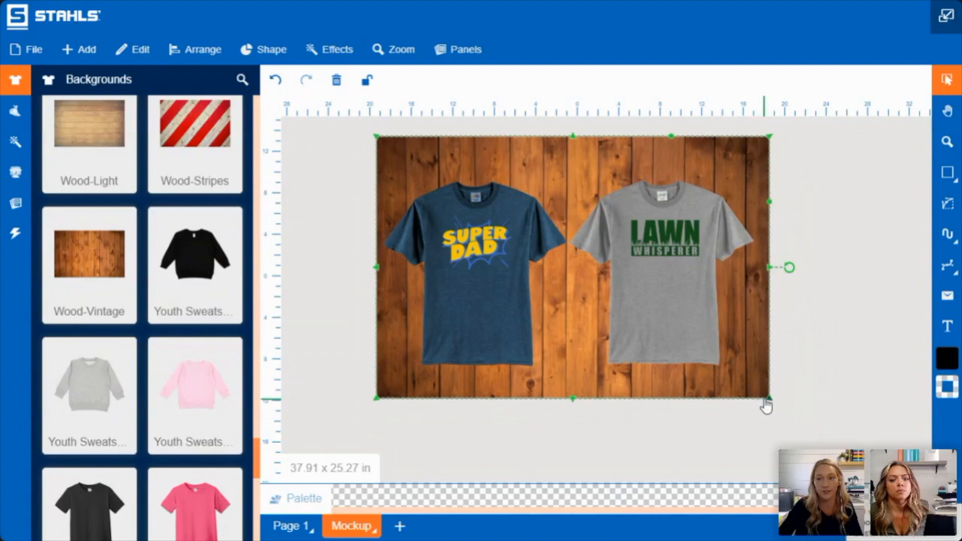
left_click_drag(767, 401, 750, 386)
mouse_move(600, 166)
left_mouse_down()
mouse_move(600, 178)
mouse_move(597, 169)
left_mouse_up()
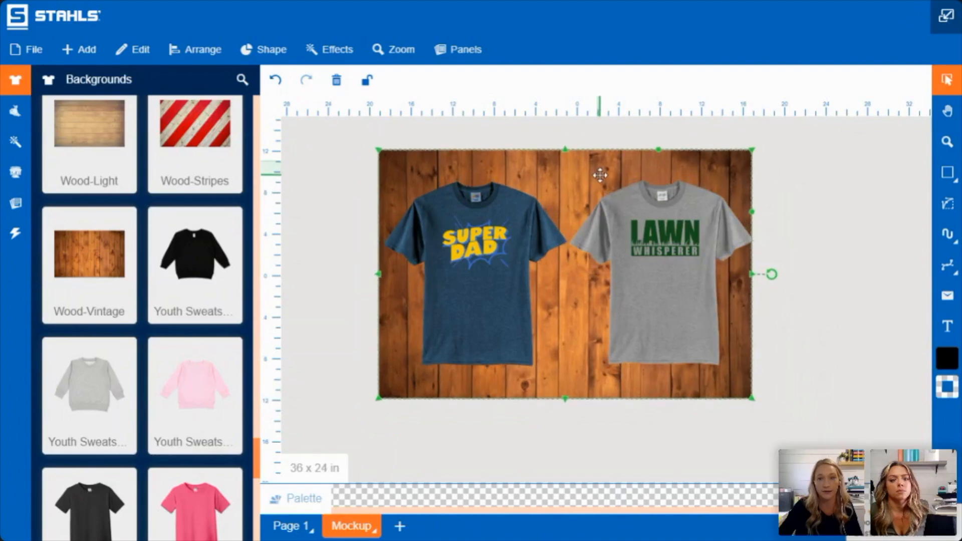
left_click(875, 184)
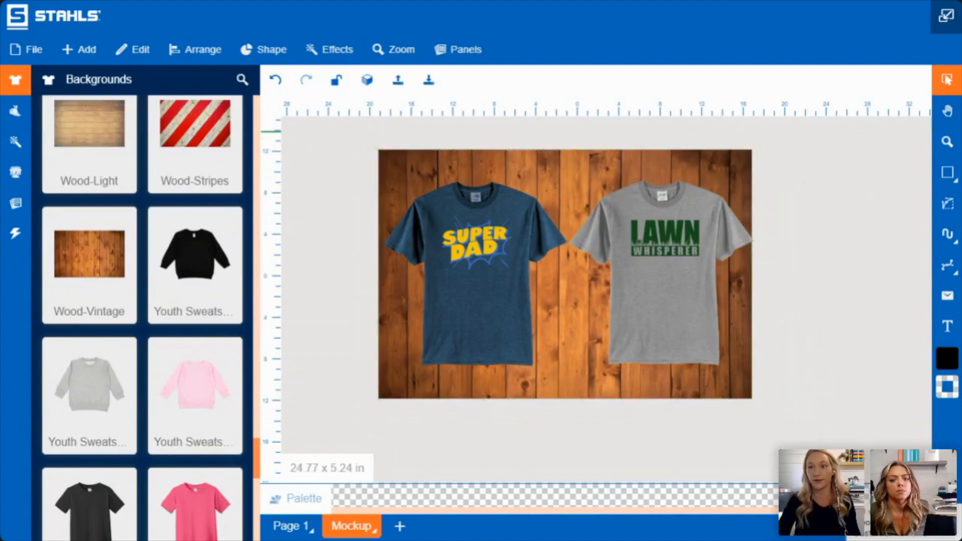
Step: Move the LAWN WHISPERER shirt and design until the shirt slightly overlaps the SUPER DAD shirt, and centre the pair over the wood background
left_click(948, 142)
left_click_drag(354, 134, 792, 441)
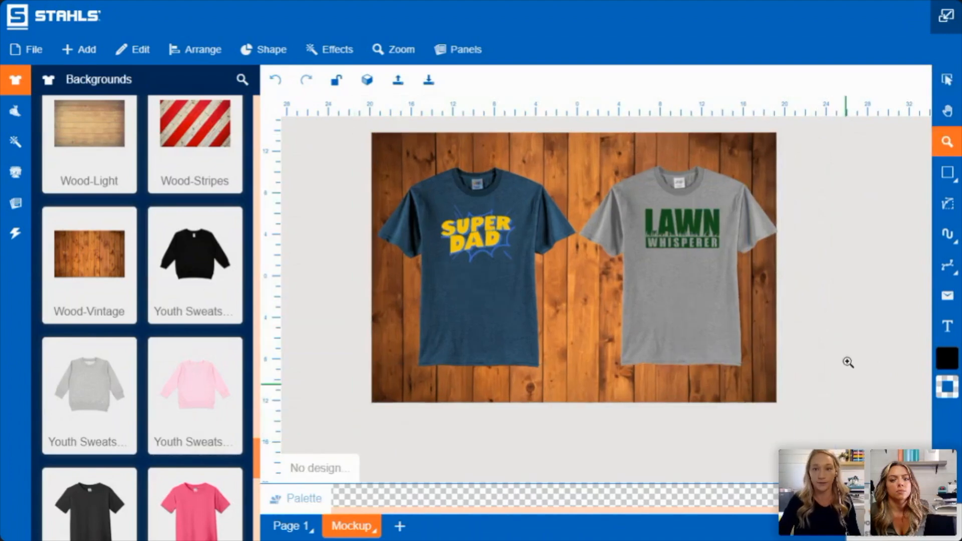
left_click(947, 111)
left_click_drag(784, 186, 780, 221)
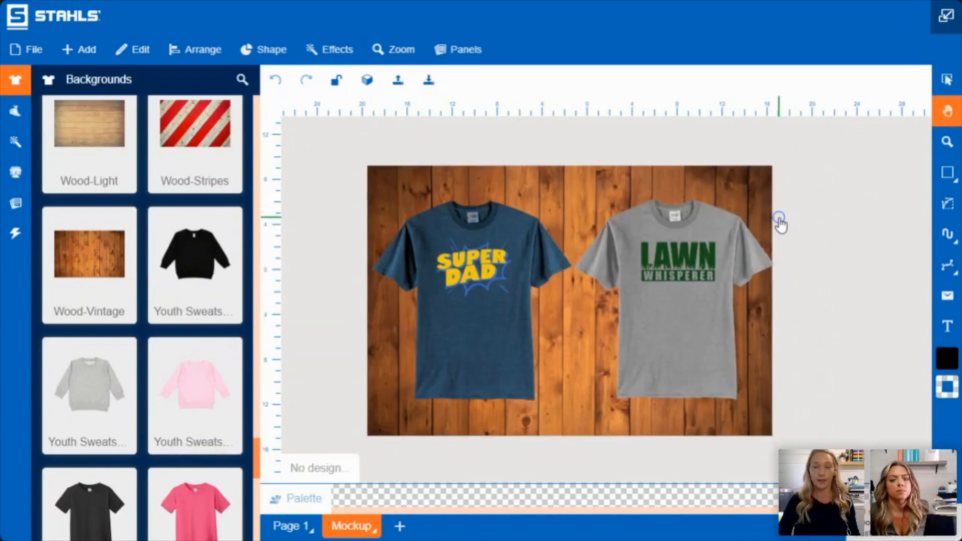
left_click_drag(811, 444, 545, 153)
left_click(947, 82)
left_click_drag(633, 325, 585, 327)
left_click_drag(734, 356, 719, 357)
left_click(858, 307)
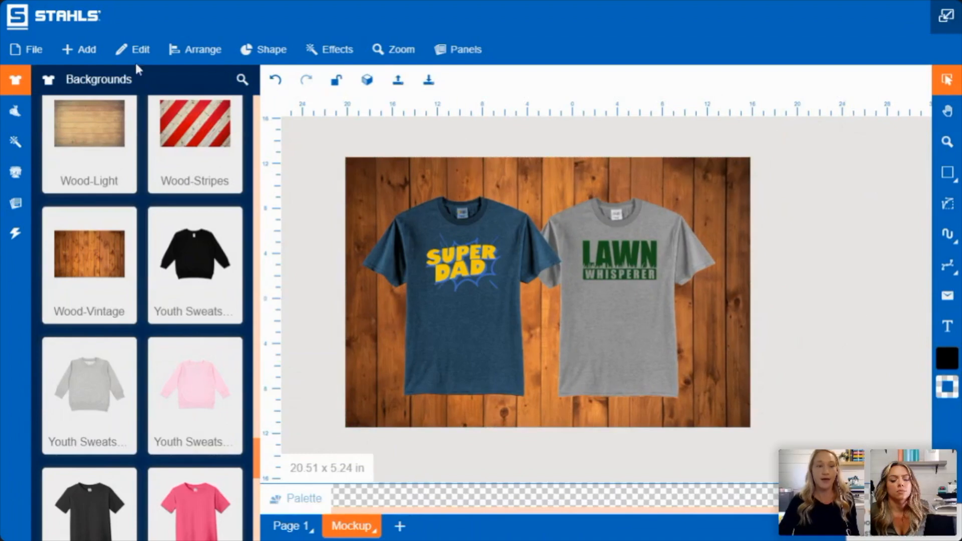
Step: Prepare a PNG export of the mockup named "Father's Day" at 150 dpi
left_click(23, 48)
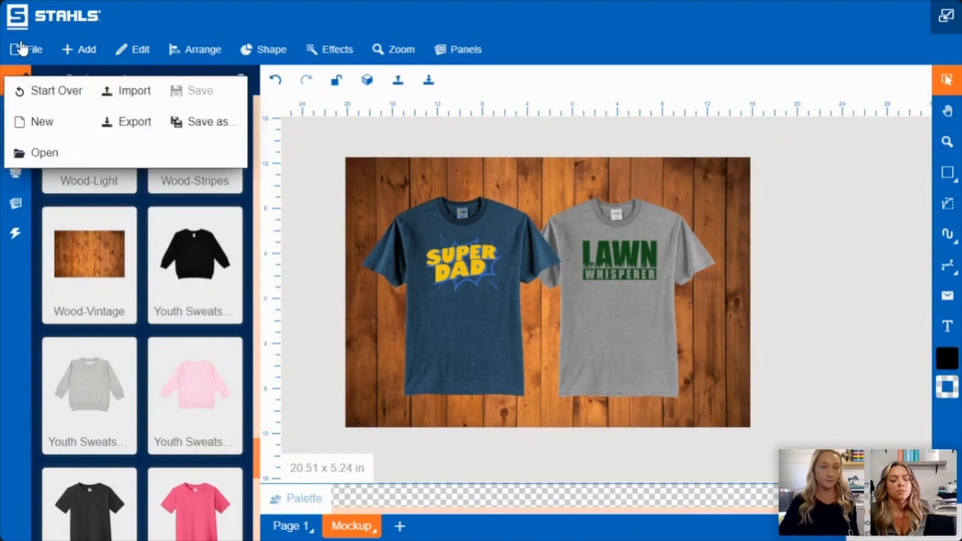
left_click(132, 125)
left_click(181, 123)
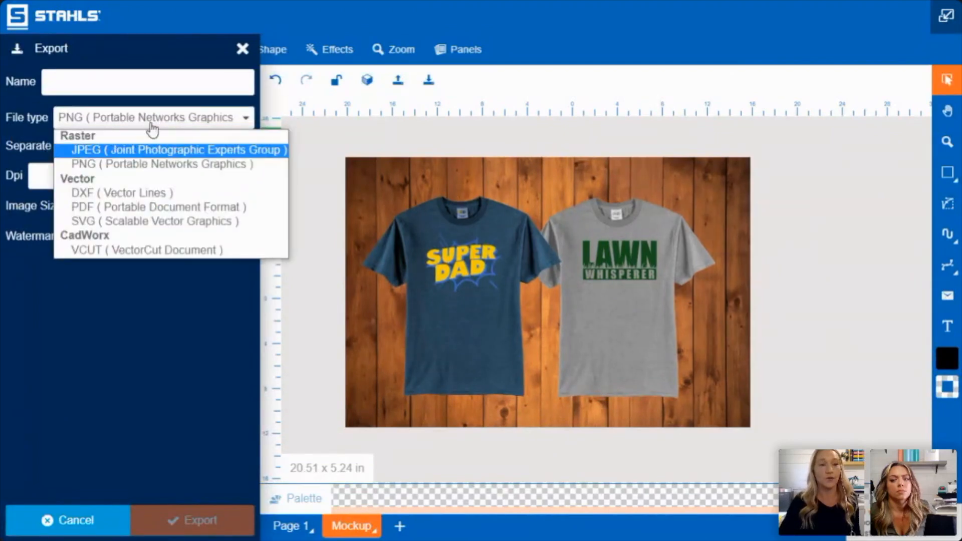
left_click(131, 163)
left_click(160, 72)
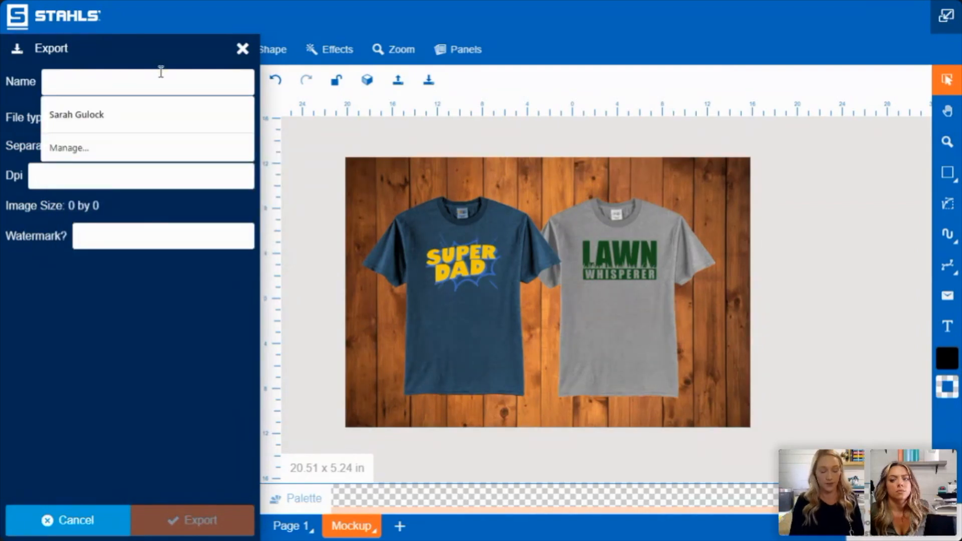
type("Father")
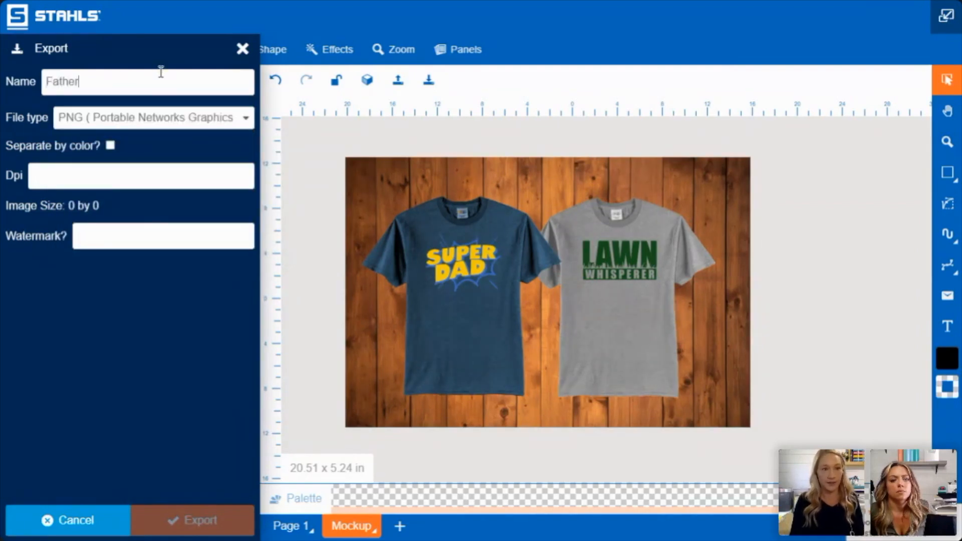
type("'s Day")
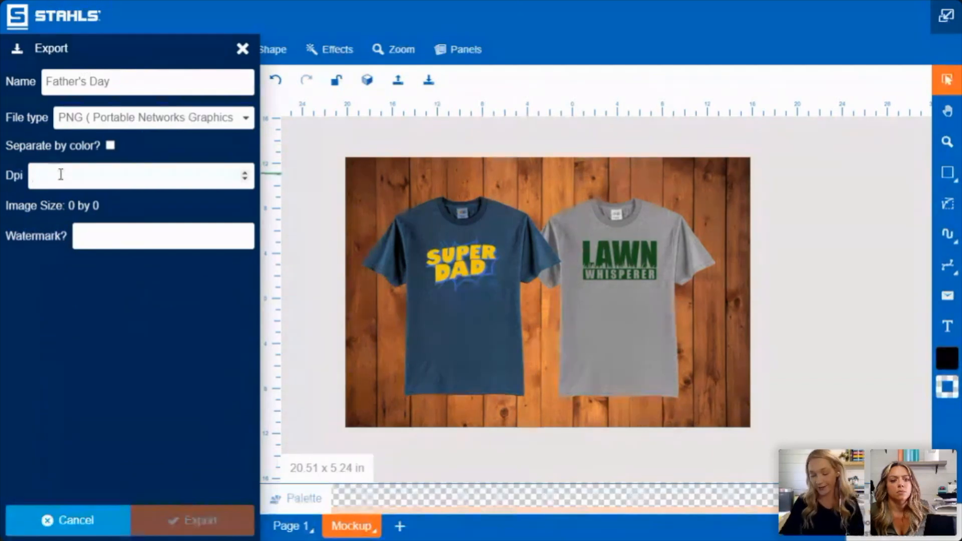
type("150")
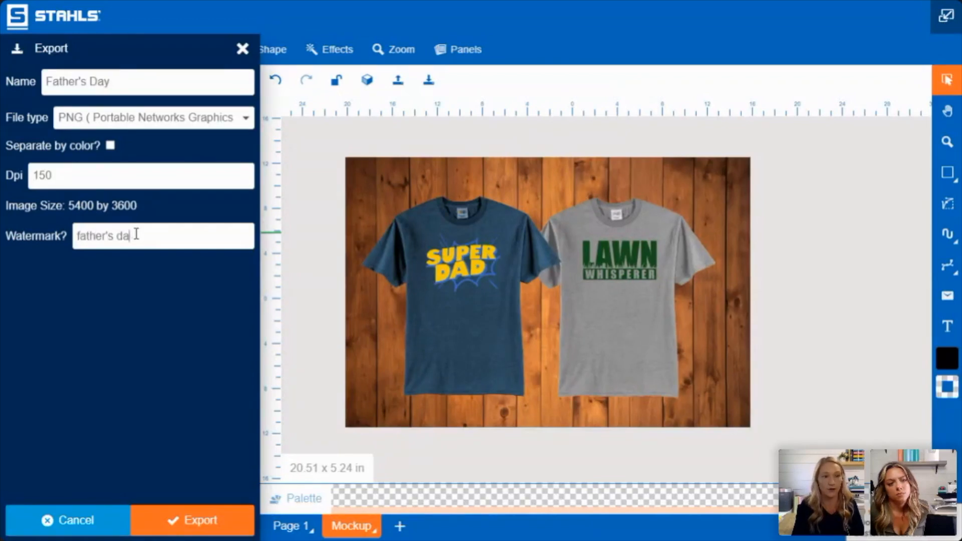
Step: Replace the watermark text with "customtees.com" and export the file
key("BackSpace")
key("BackSpace")
key("BackSpace")
key("BackSpace")
key("BackSpace")
key("BackSpace")
key("BackSpace")
key("BackSpace")
key("BackSpace")
key("BackSpace")
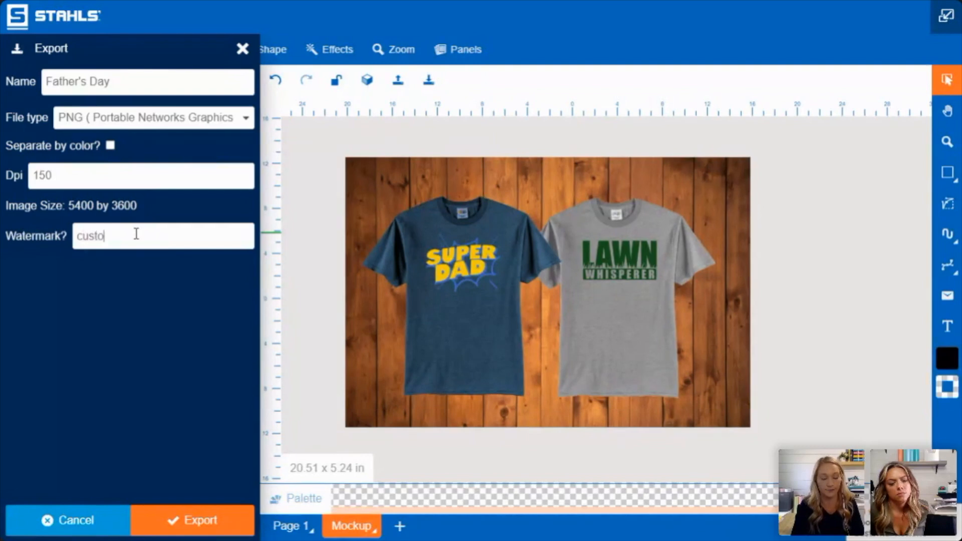
left_click(159, 520)
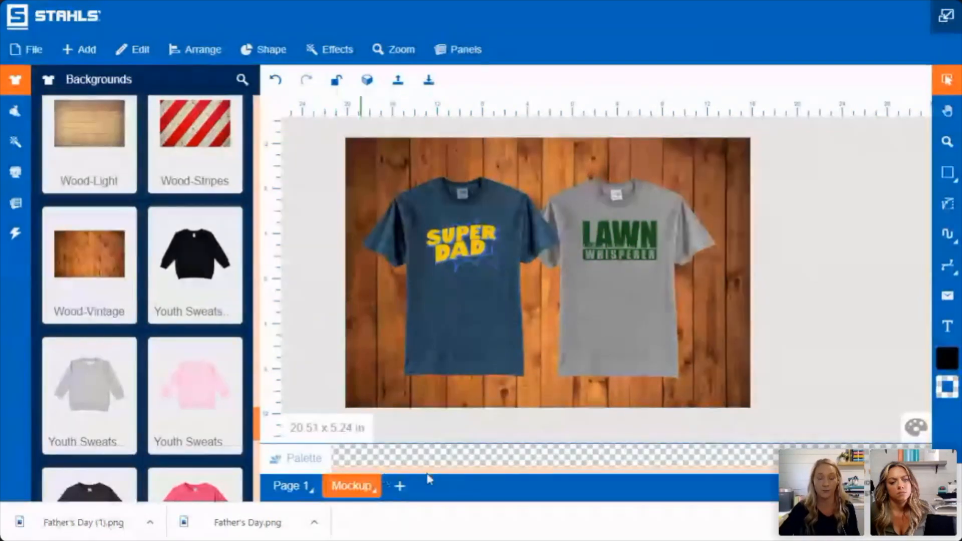
Step: Open both exported Father's Day PNGs to examine the mockup, designs and watermarks, and close the previews
left_click(96, 519)
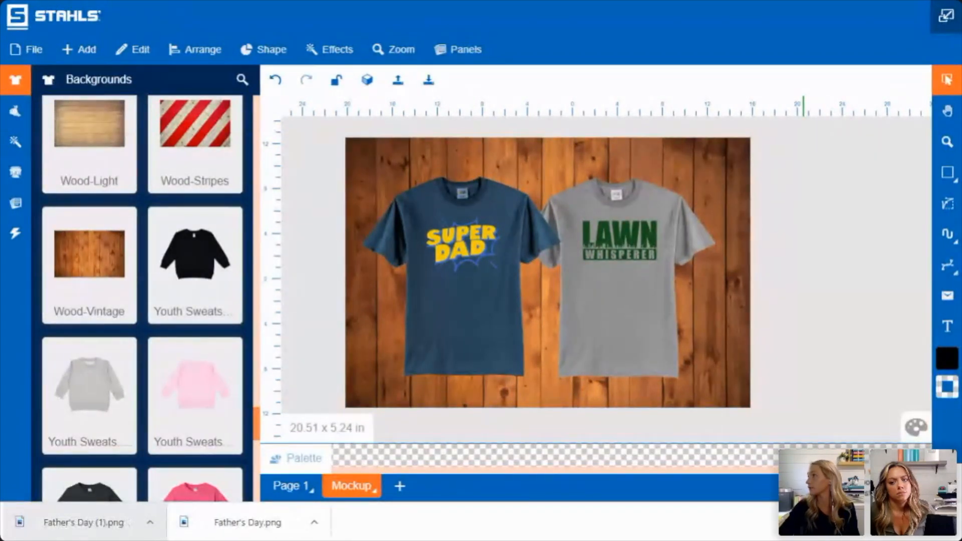
left_click(196, 521)
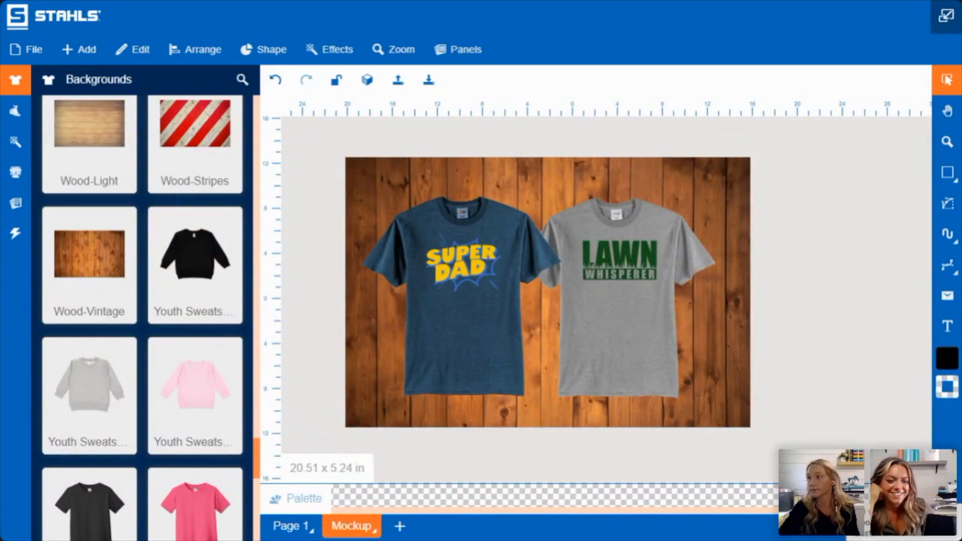
left_click_drag(960, 99, 395, 32)
left_click_drag(613, 25, 609, 1)
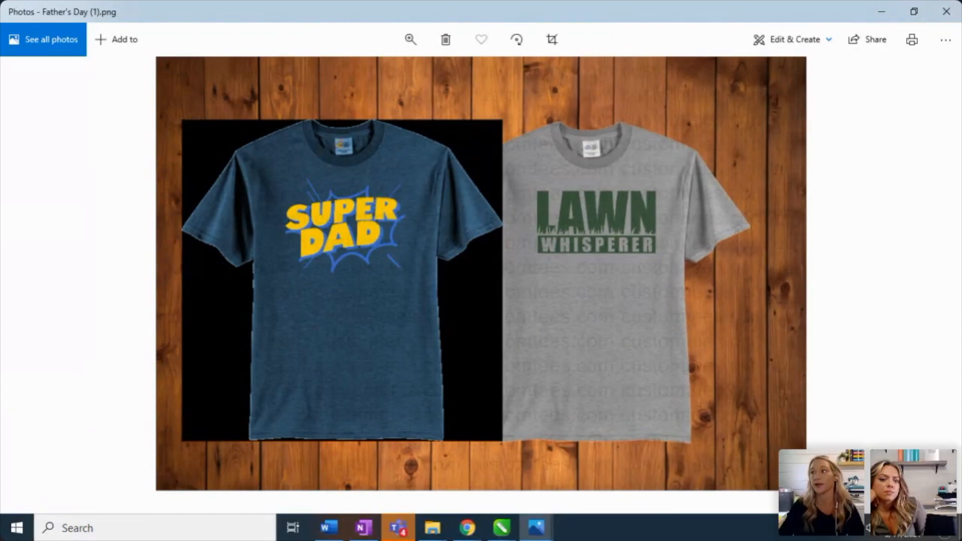
left_click_drag(961, 200, 367, 52)
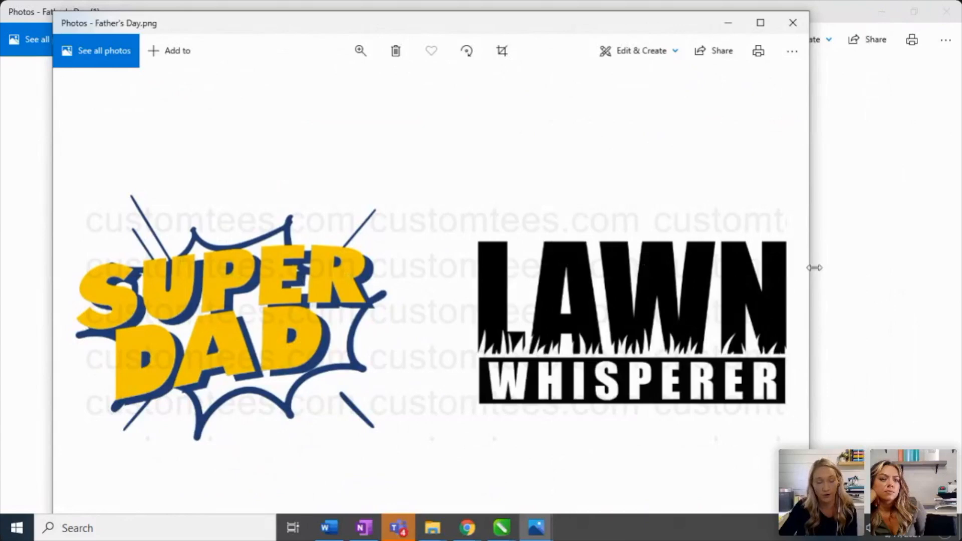
left_click_drag(581, 33, 628, 26)
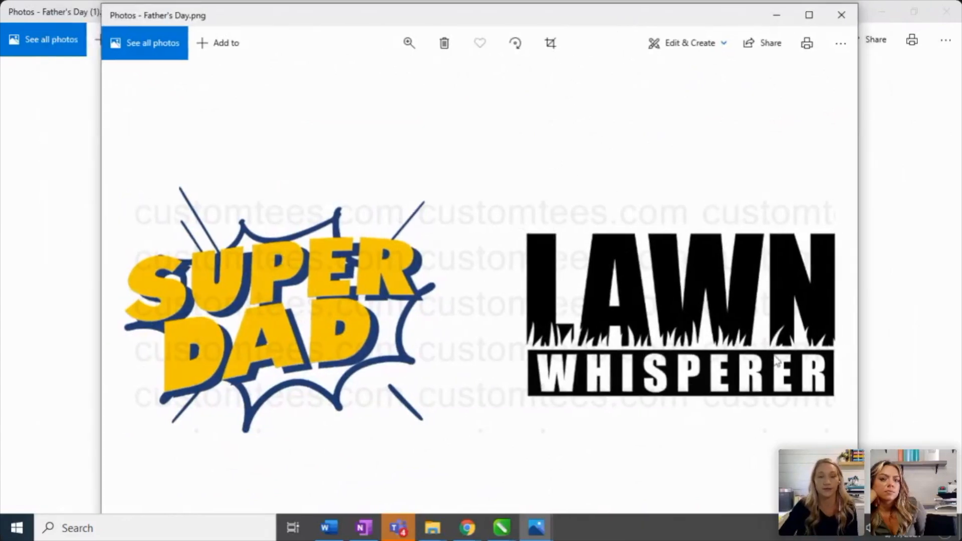
left_click(842, 16)
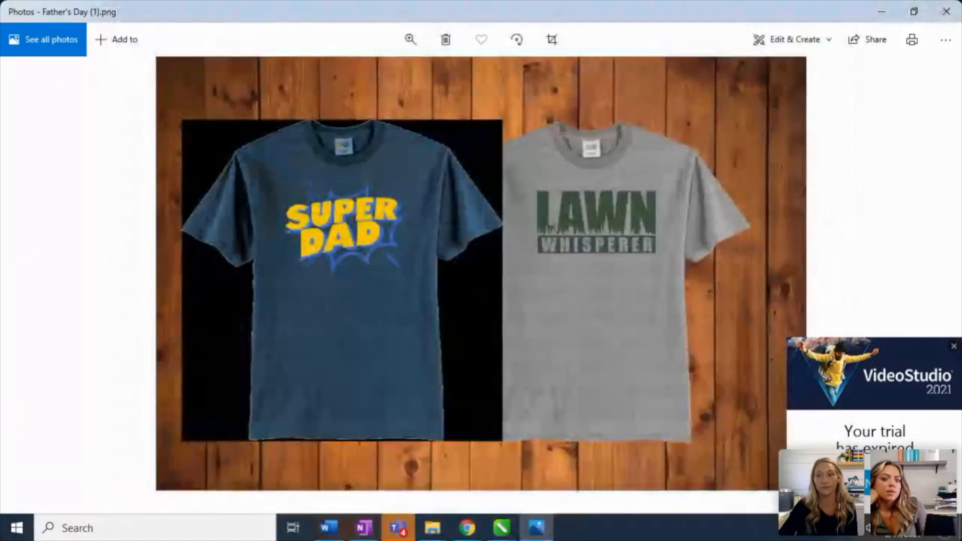
left_click(952, 348)
left_click_drag(696, 11, 671, 57)
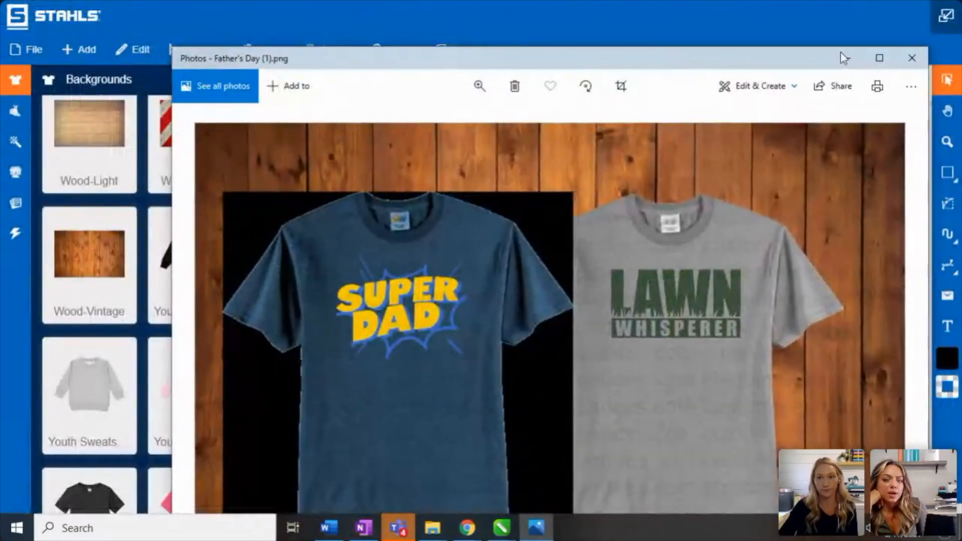
left_click(912, 58)
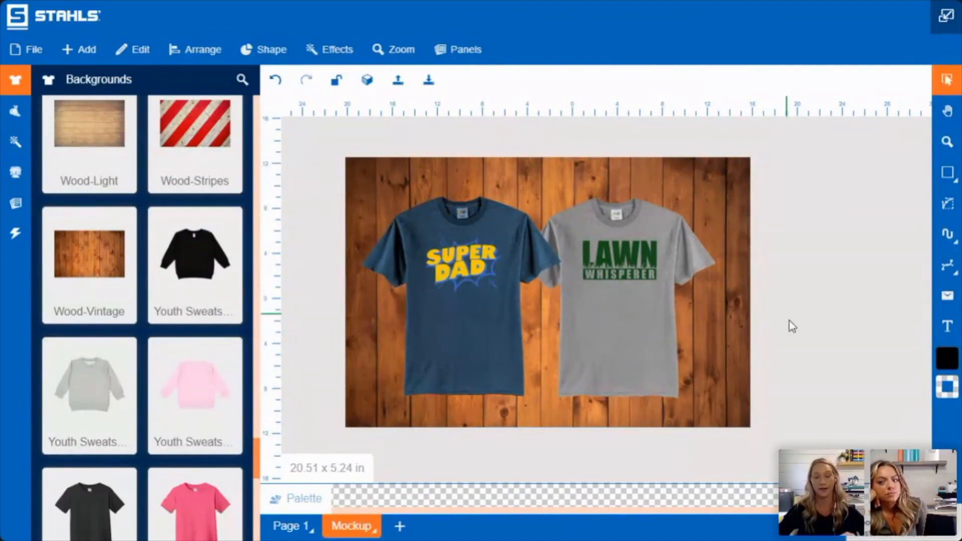
left_click_drag(791, 427, 518, 158)
left_click(873, 335)
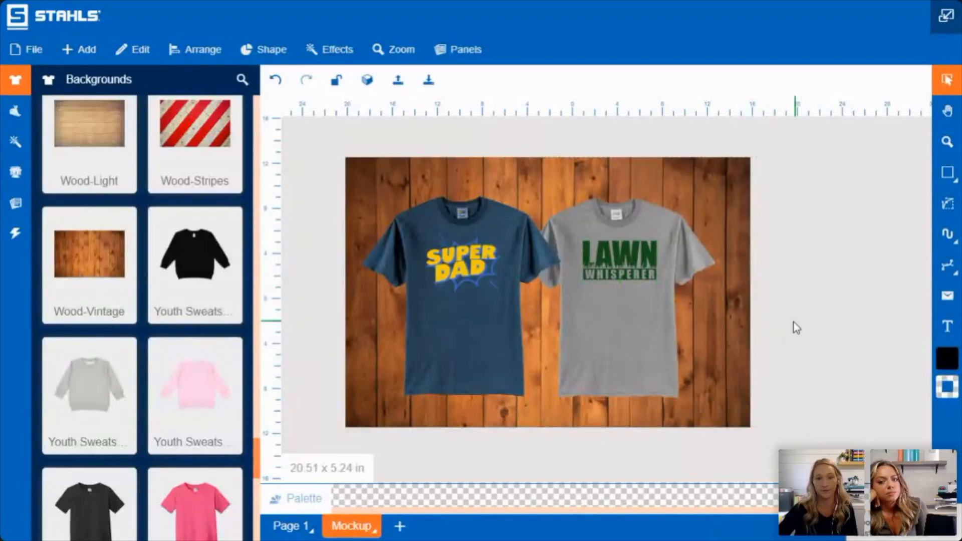
Step: Return to Page 1 with the flat designs and save the project as "father's day" in My Files
left_click(303, 525)
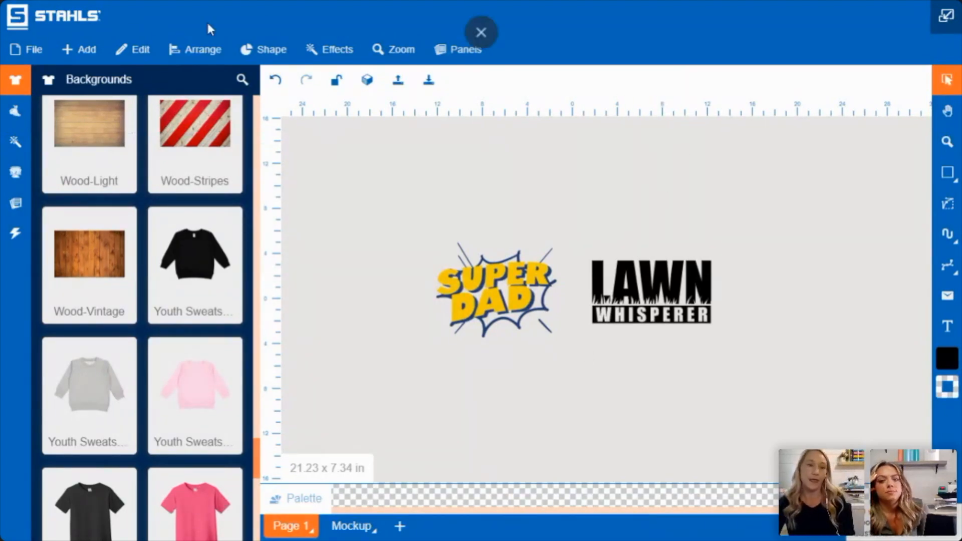
left_click(24, 54)
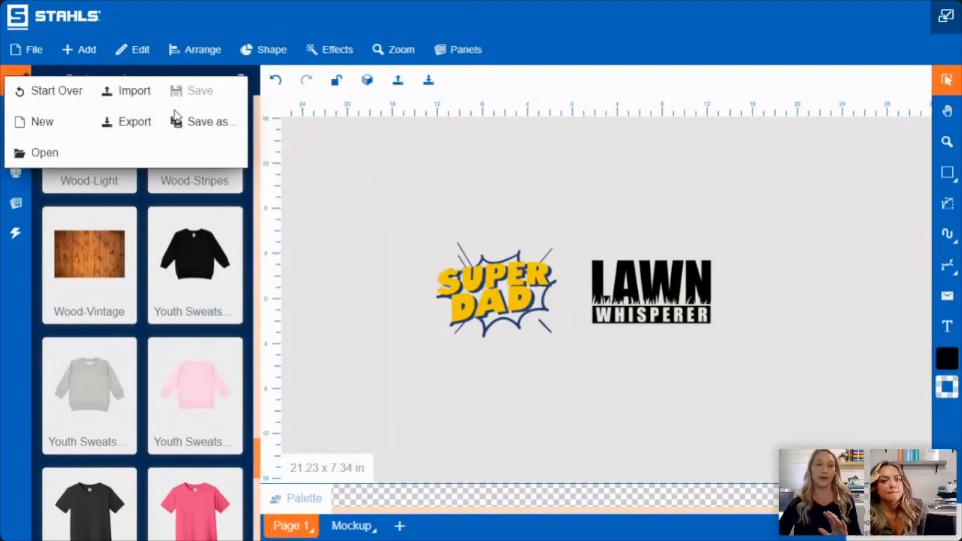
left_click(202, 129)
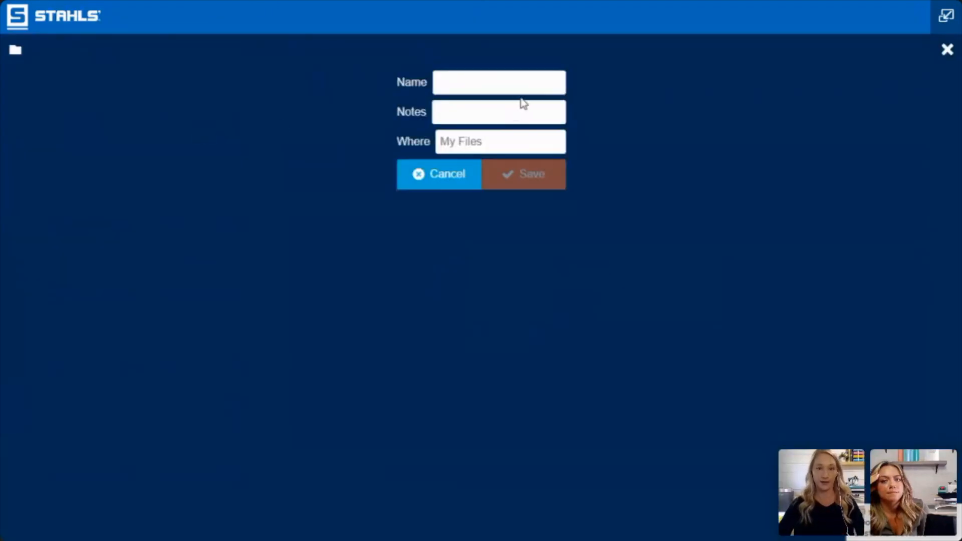
left_click(498, 81)
type("father's day")
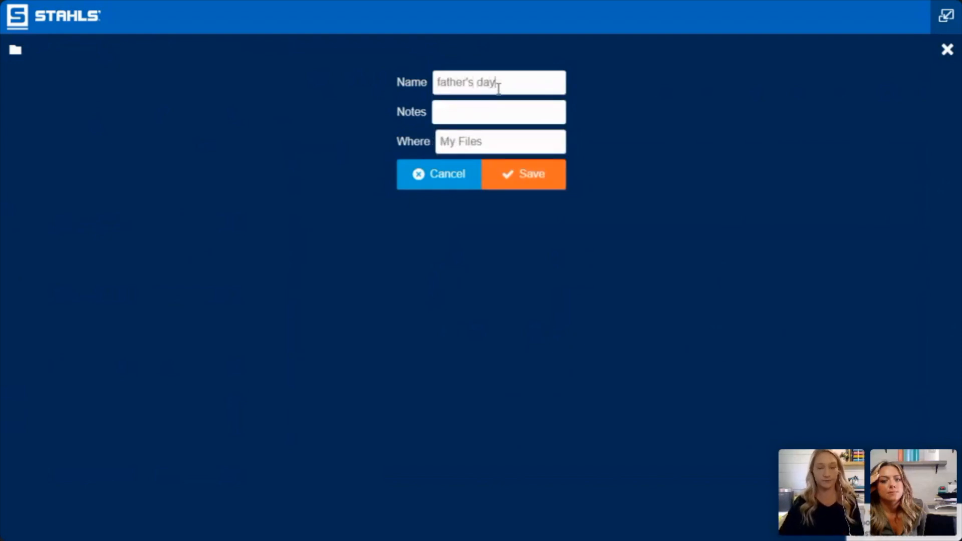
left_click(540, 183)
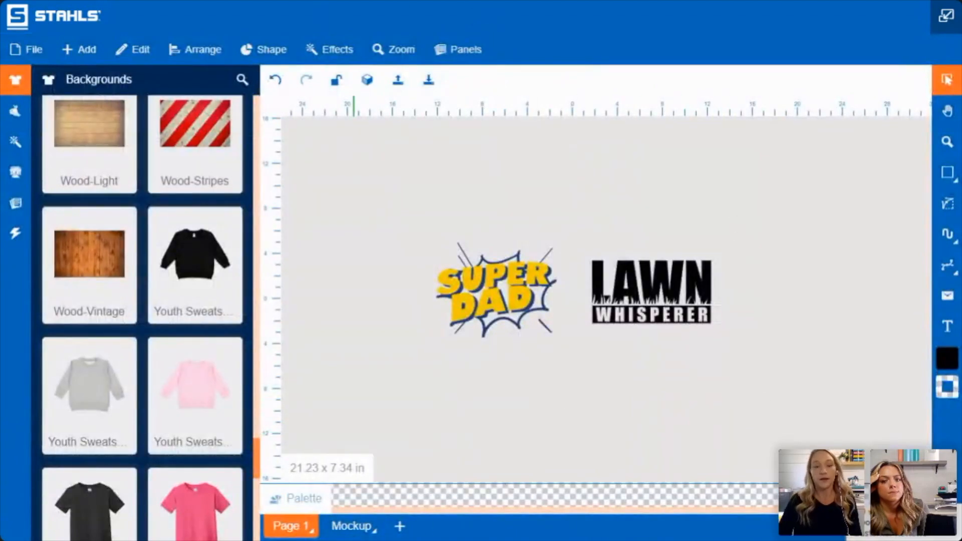
Step: Delete the SUPER DAD design, and move the LAWN WHISPERER design into its place, enlarged to about 10.2 x 5.37 in
left_click_drag(383, 184, 577, 380)
key("Delete")
left_click_drag(779, 366, 565, 193)
left_click_drag(640, 303, 531, 287)
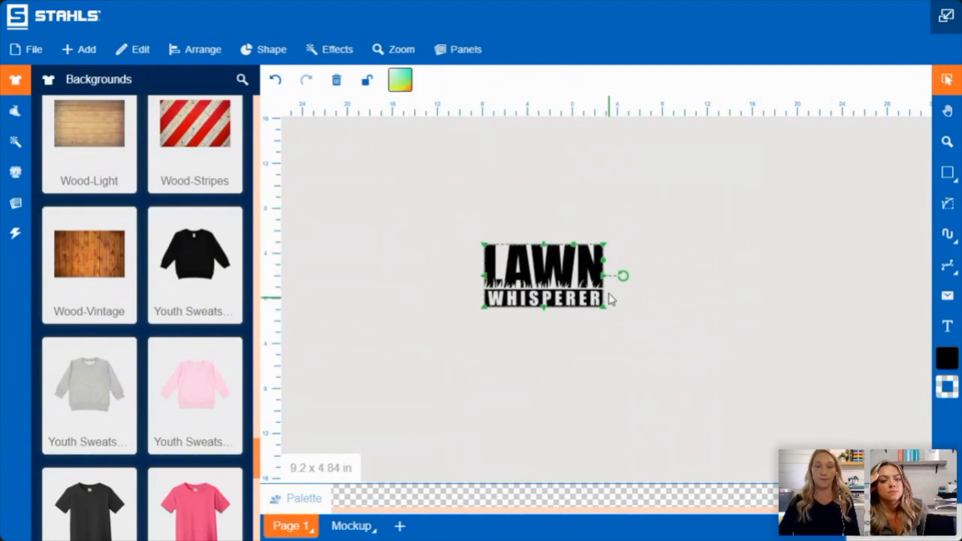
left_click_drag(610, 300, 621, 323)
left_click(685, 290)
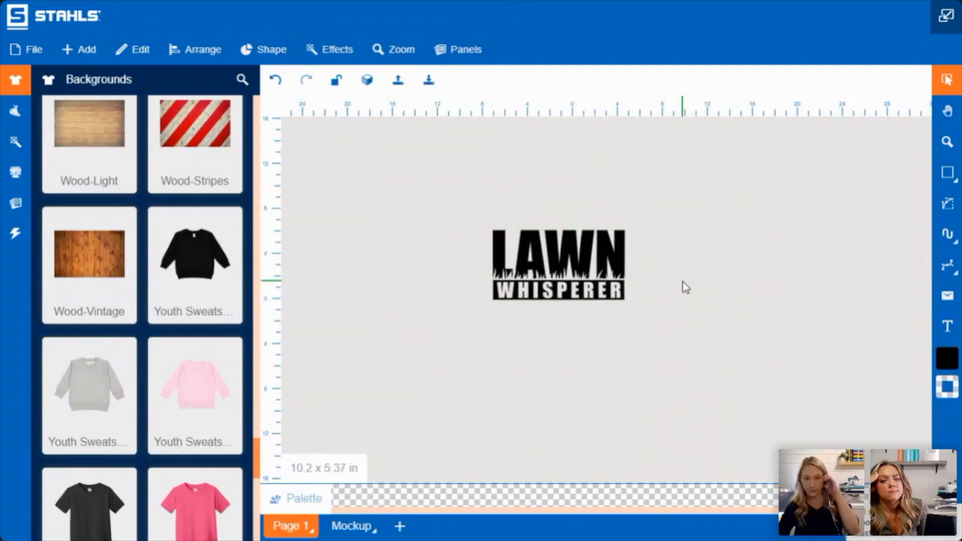
Step: Set the LAWN WHISPERER design's width to 11 in with proportions kept, and reposition it near the middle of the page
left_click_drag(724, 385, 405, 176)
left_click_drag(589, 264, 564, 280)
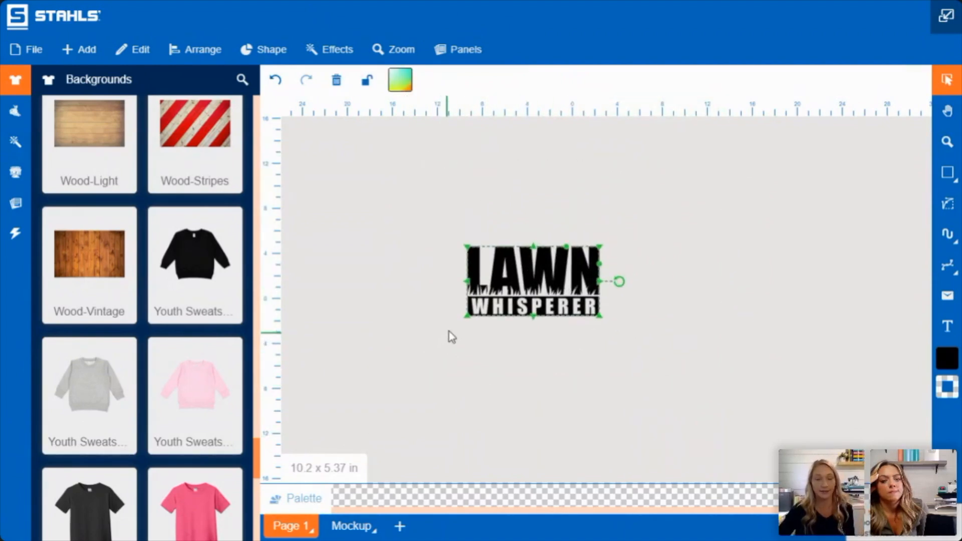
mouse_move(467, 316)
left_mouse_down()
mouse_move(419, 359)
mouse_move(479, 330)
left_mouse_up()
left_click(323, 468)
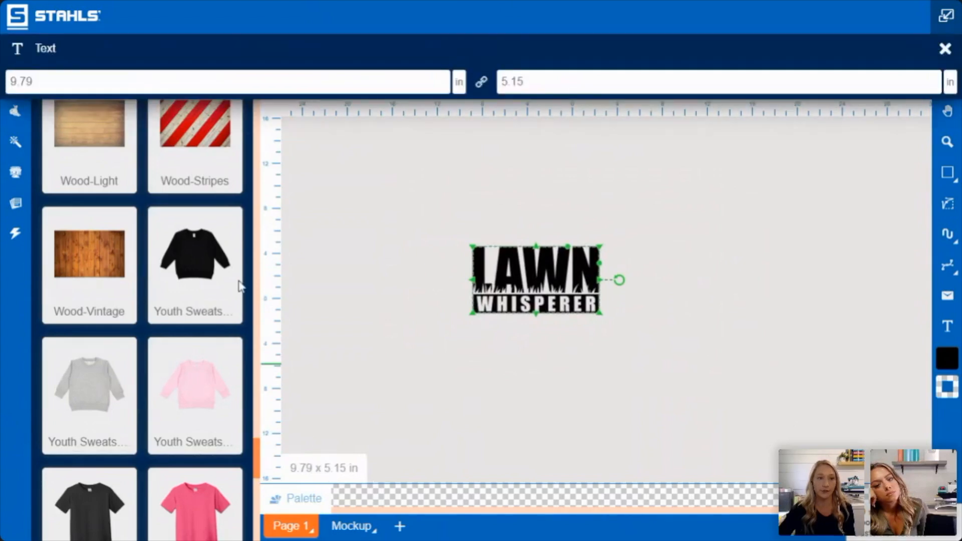
left_click_drag(39, 81, 1, 88)
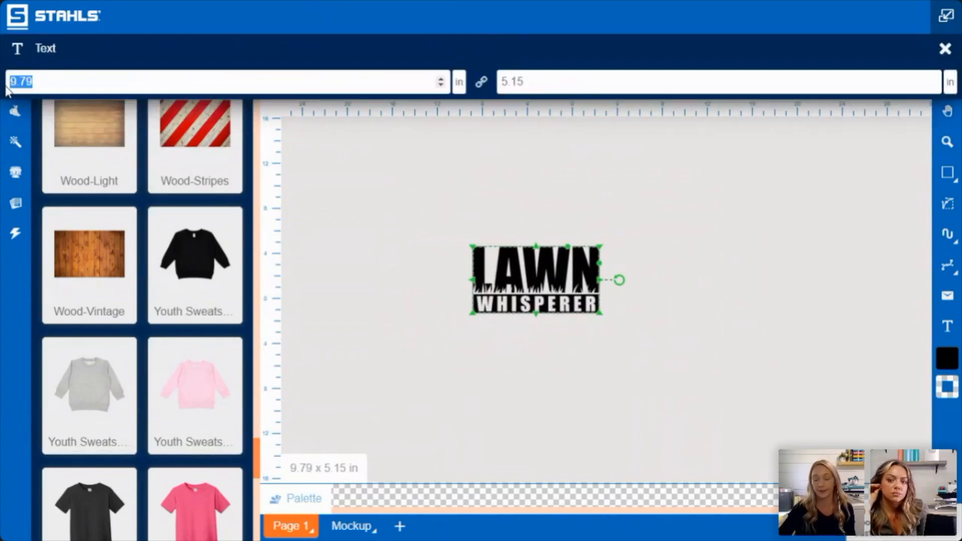
type("11")
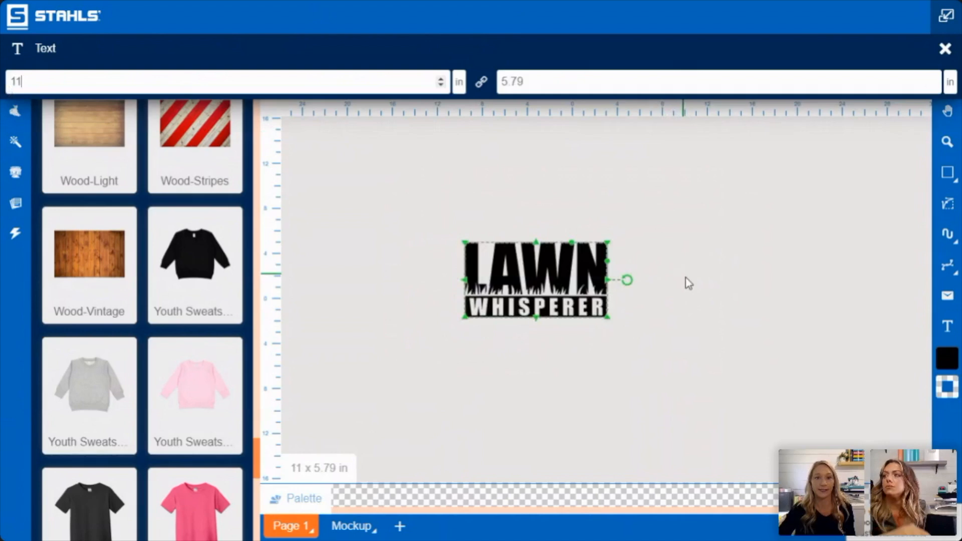
key("Return")
left_click_drag(554, 277, 572, 276)
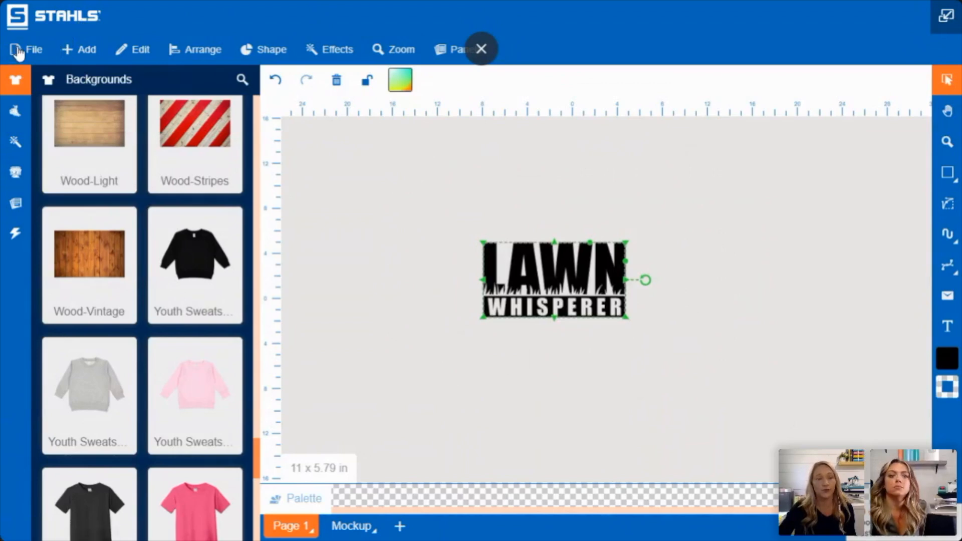
Step: Add a Size To Fit preset named "unisex full front" with a width of 12 in and a height of 8 in
left_click(70, 49)
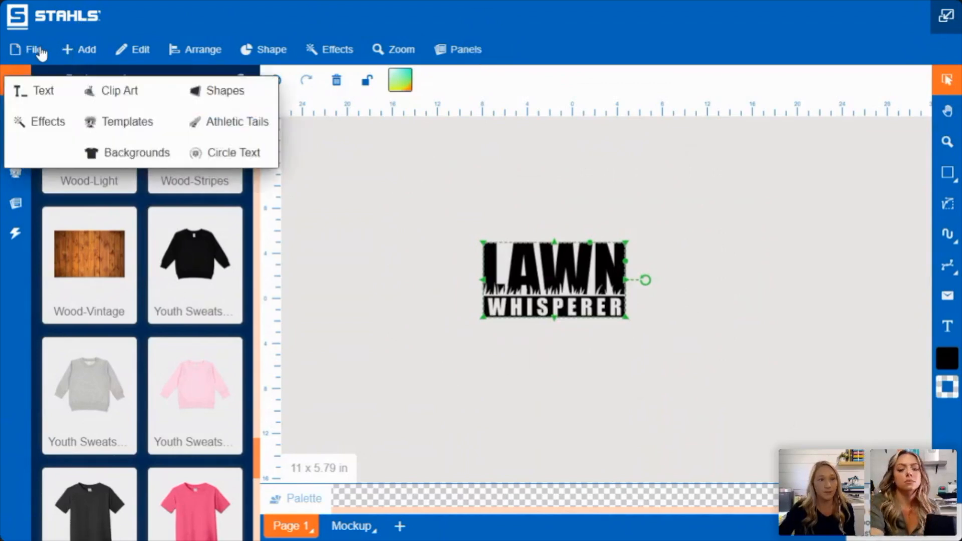
left_click(33, 52)
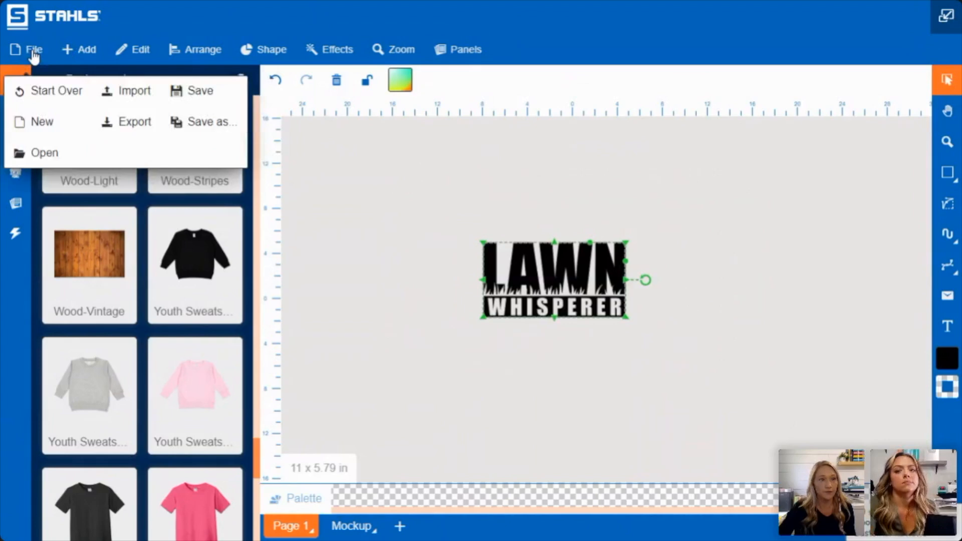
left_click(194, 50)
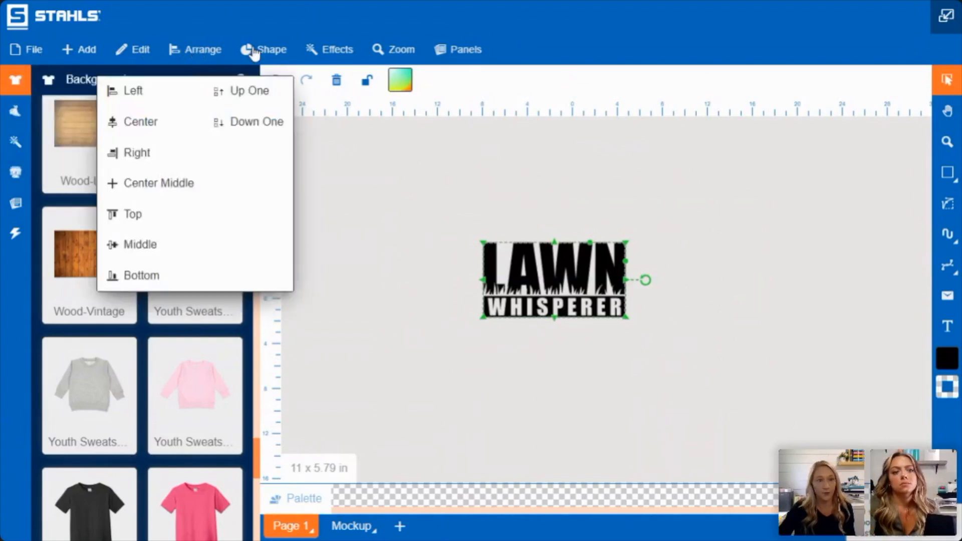
left_click(146, 52)
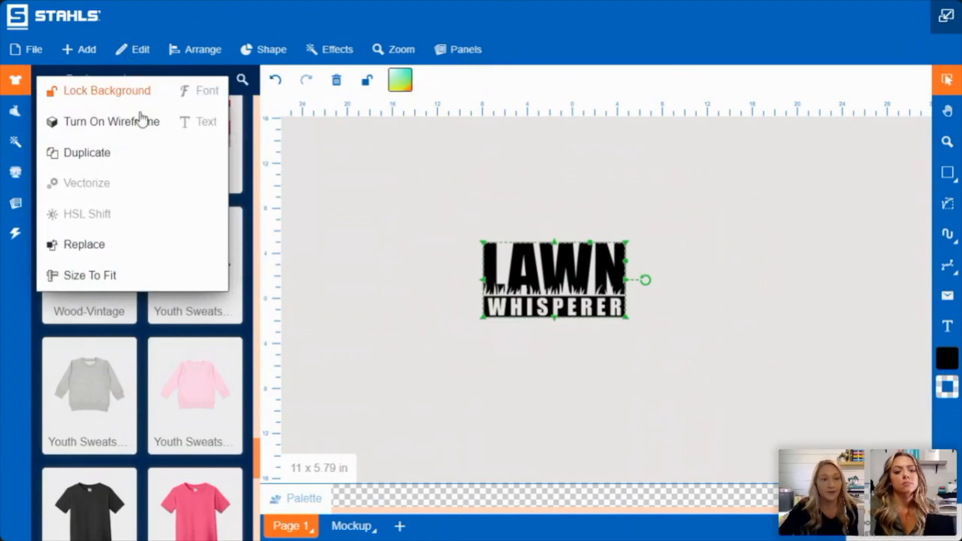
left_click(112, 278)
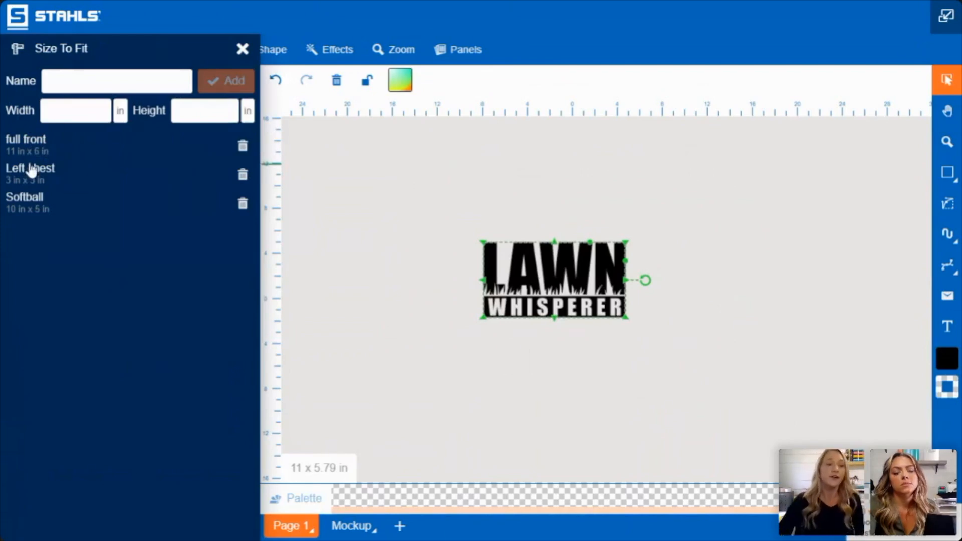
left_click(102, 80)
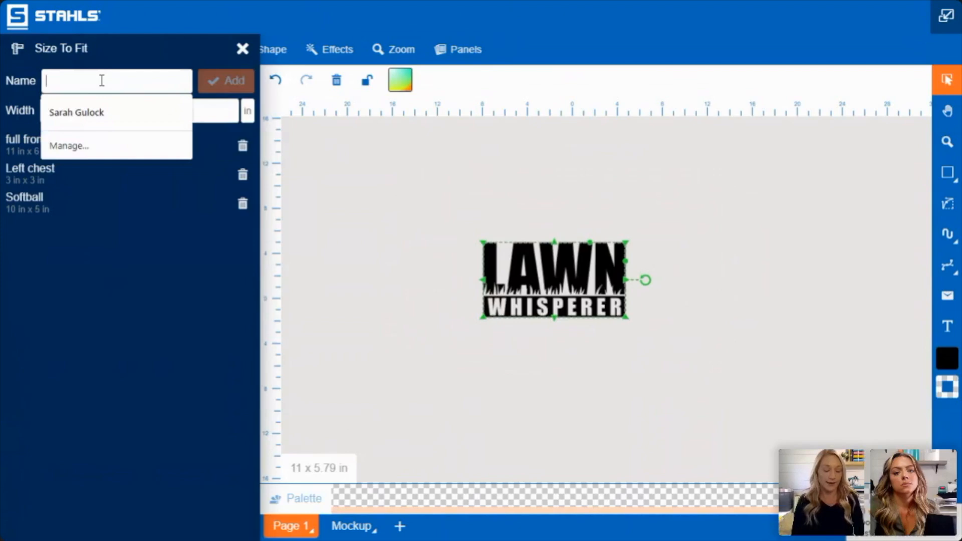
type("full front")
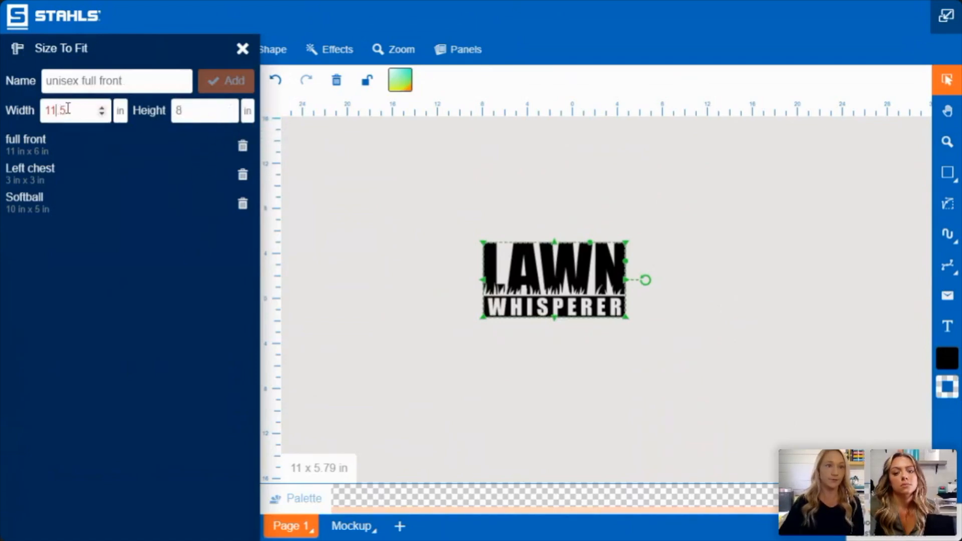
left_click_drag(79, 113, 42, 115)
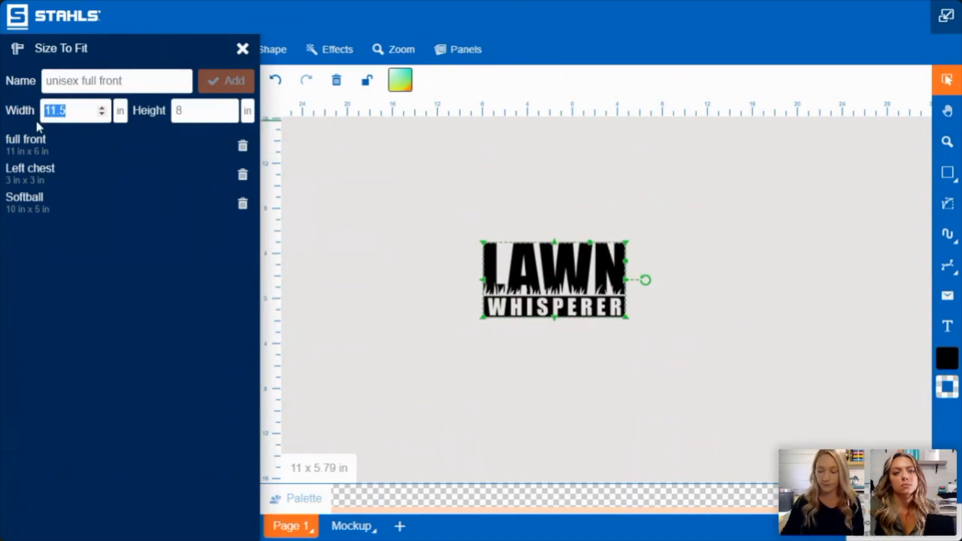
type("12")
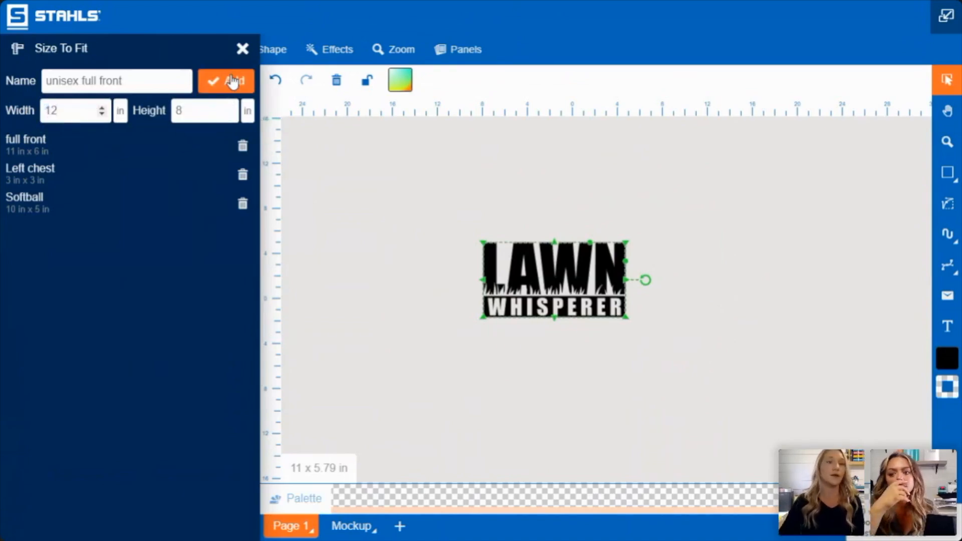
left_click(233, 81)
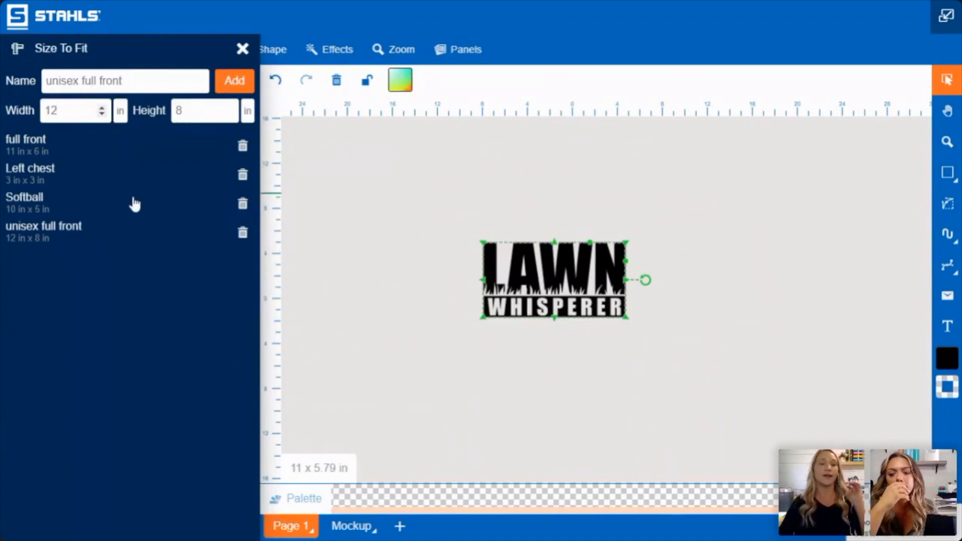
Step: Apply the unisex full front, full front, Left chest and Softball size presets in turn to the LAWN WHISPERER design, and close Size To Fit
left_click(80, 234)
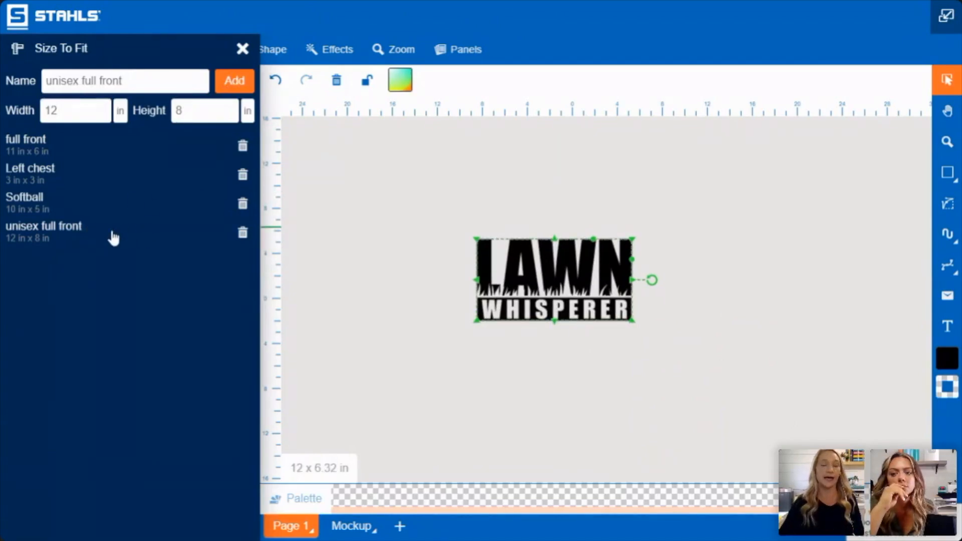
left_click(65, 150)
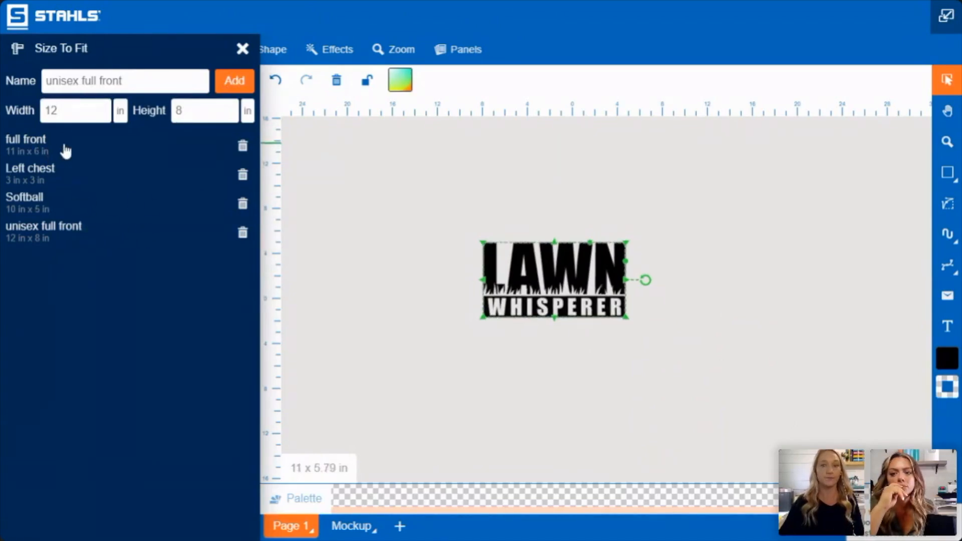
left_click(63, 184)
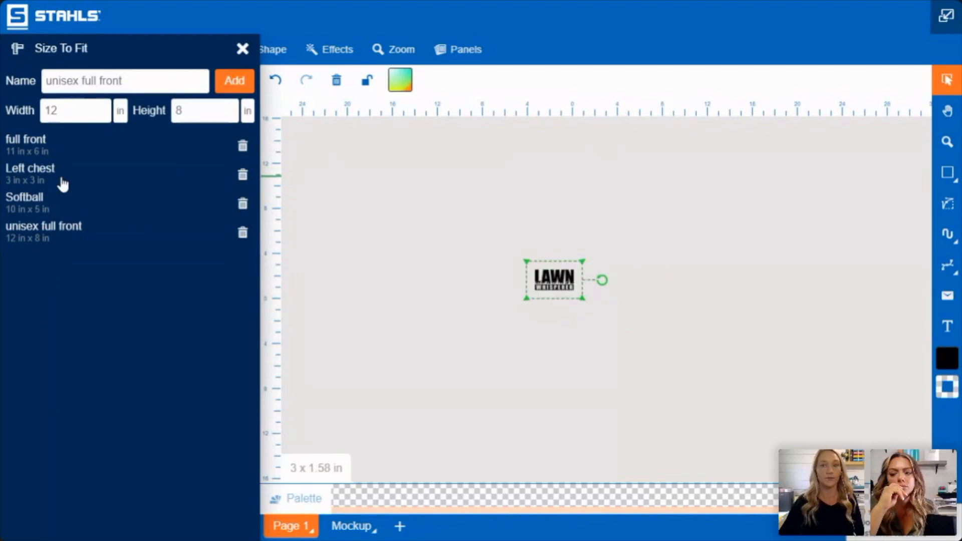
left_click(129, 215)
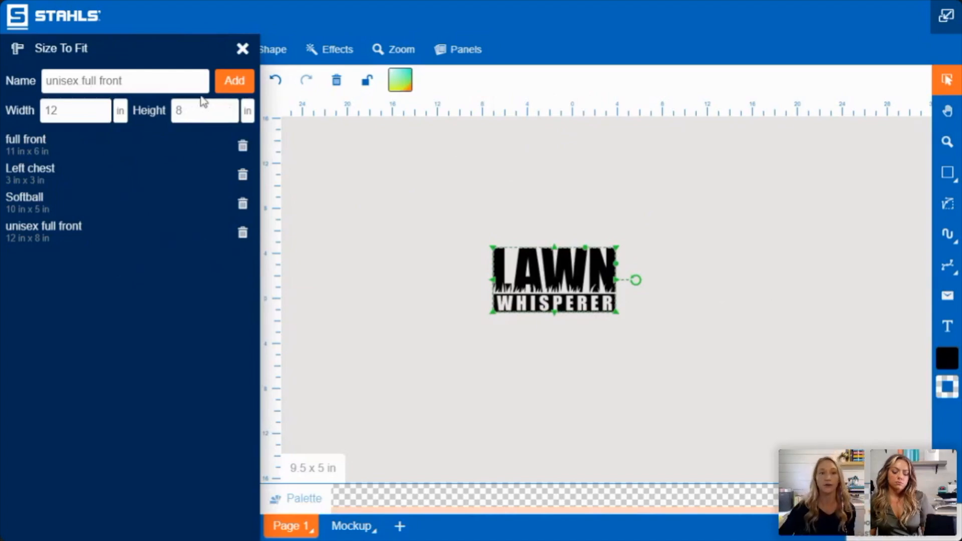
left_click(242, 49)
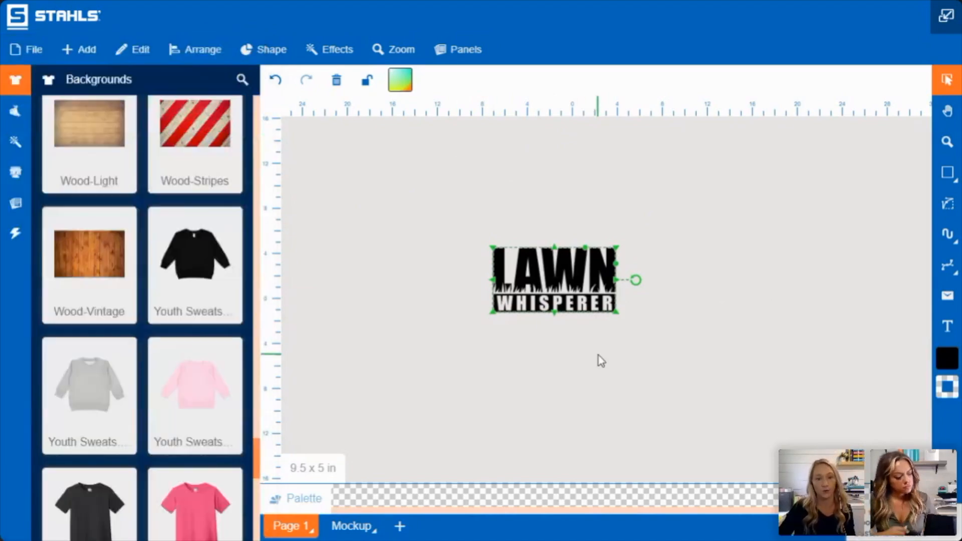
left_click(549, 233)
left_click_drag(420, 206, 786, 422)
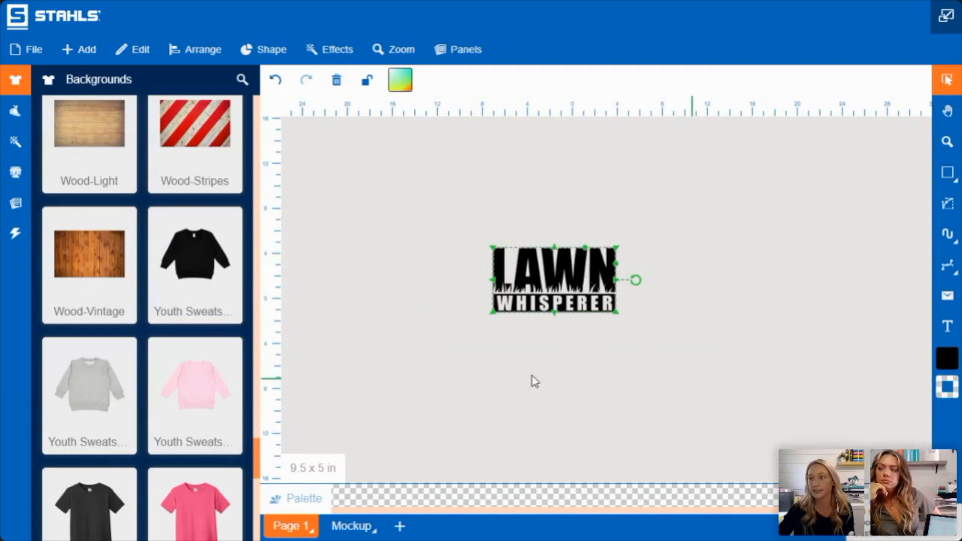
left_click(511, 356)
left_click_drag(450, 218, 771, 406)
Step: Delete the Mockup page from the project, leaving Page 1 with the LAWN WHISPERER design
left_click(373, 531)
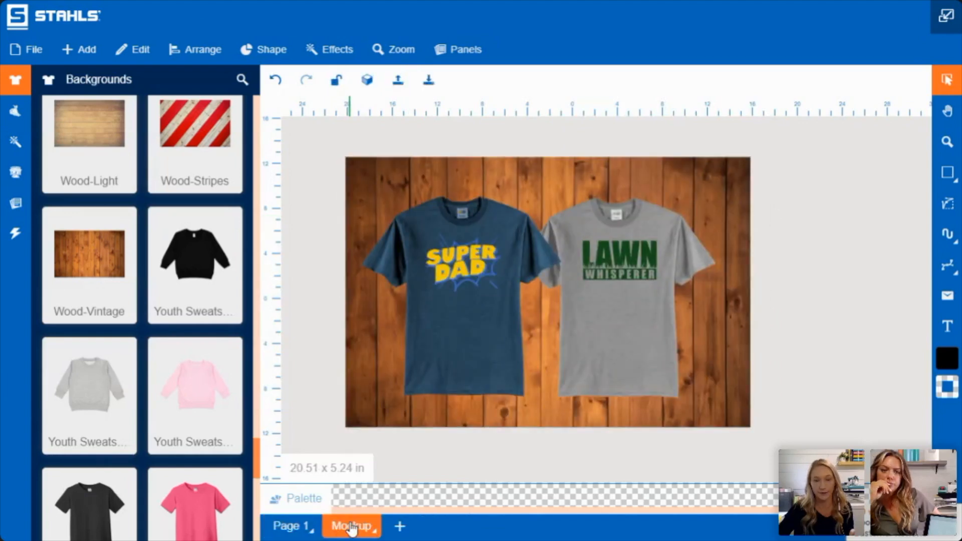
left_click(353, 527)
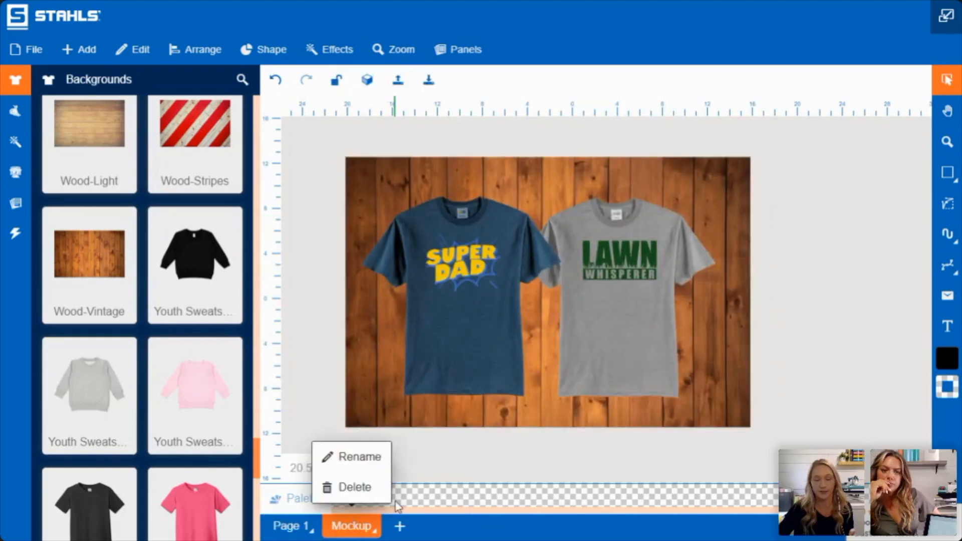
left_click(356, 488)
left_click_drag(727, 375, 619, 273)
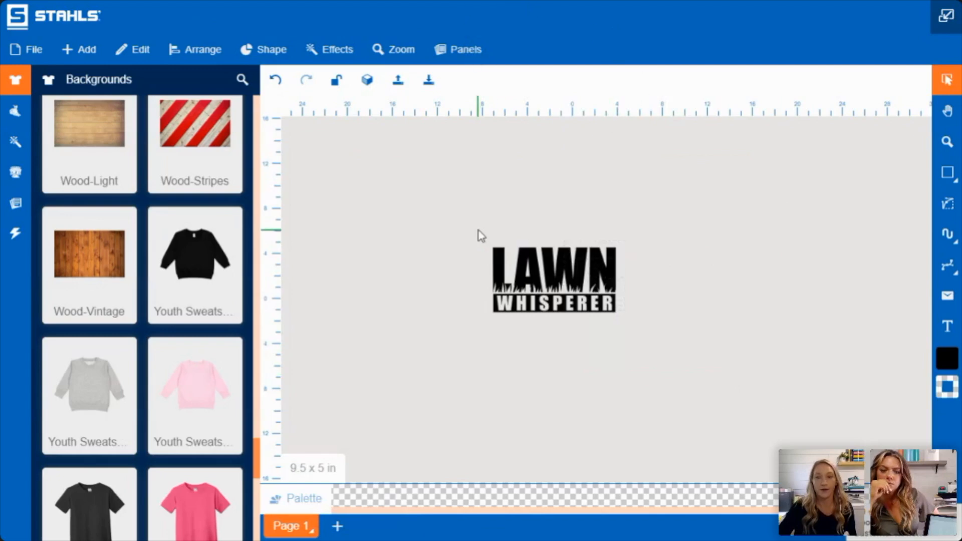
Step: Export the LAWN WHISPERER design as an SVG (Scalable Vector Graphics) file named "Father's day"
left_click(28, 49)
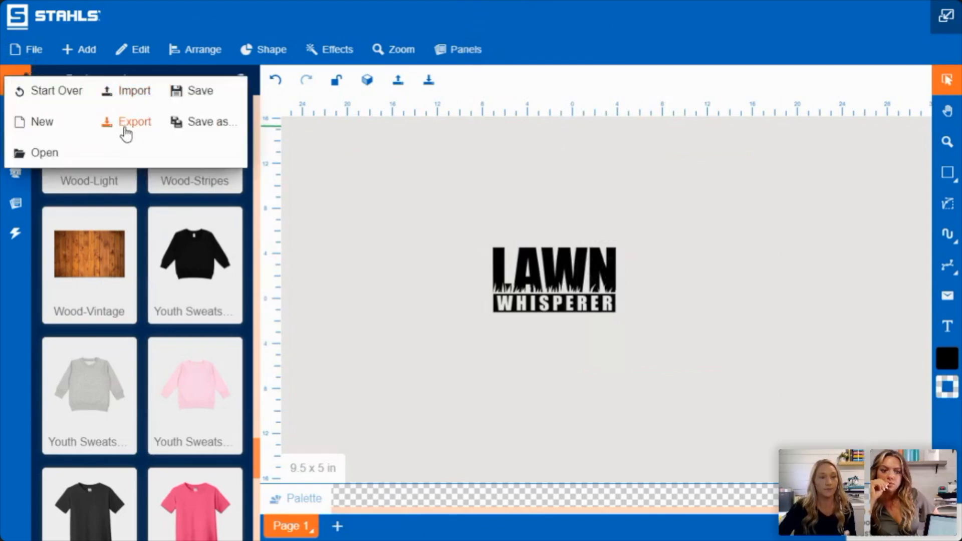
left_click(126, 131)
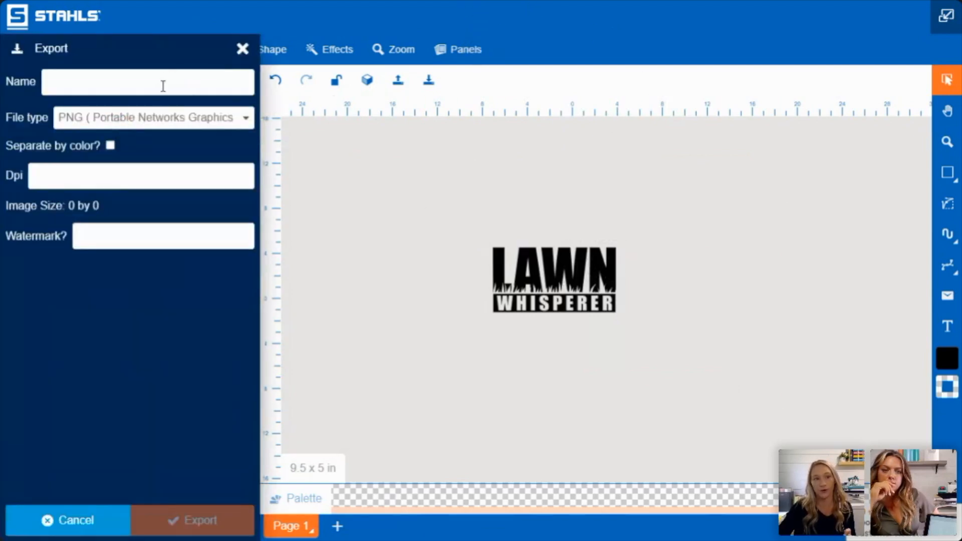
left_click(169, 124)
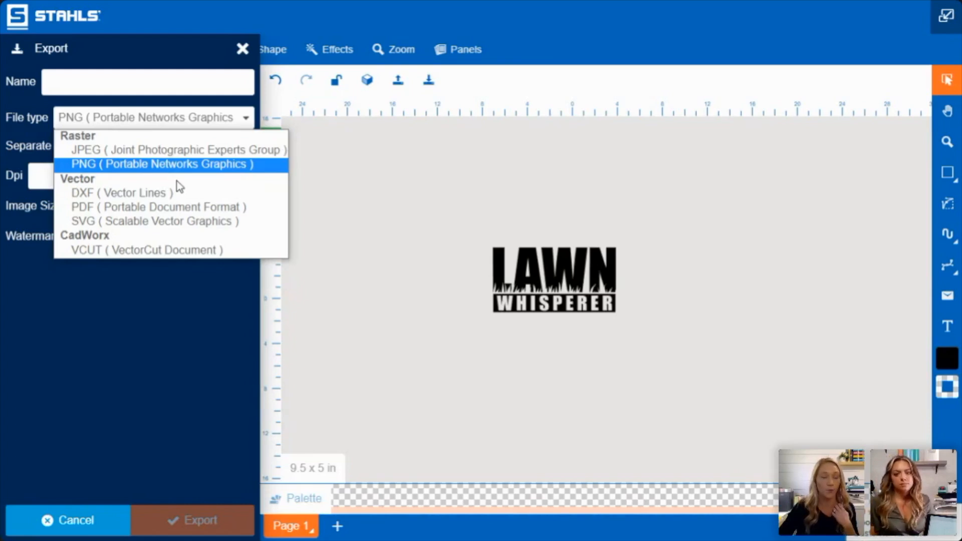
left_click(154, 224)
left_click(136, 84)
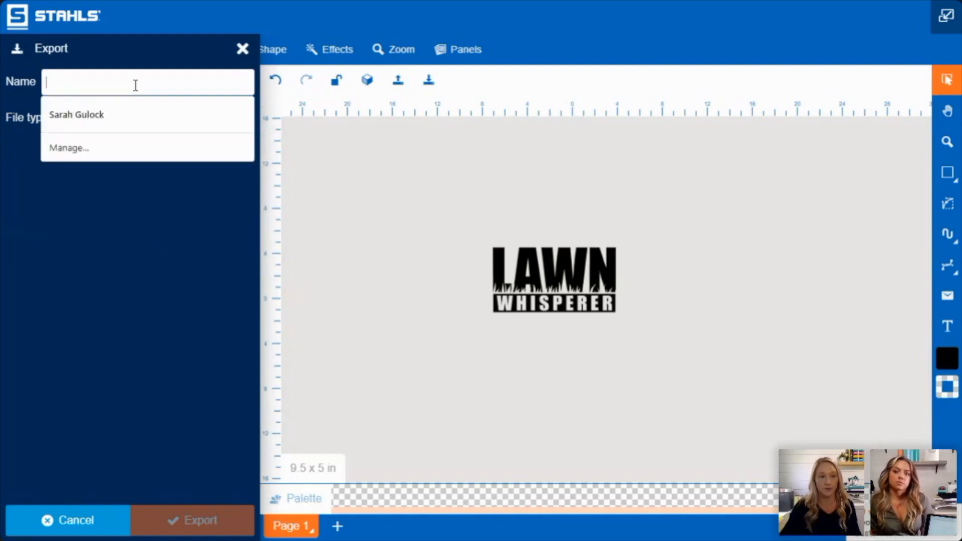
type("Father'")
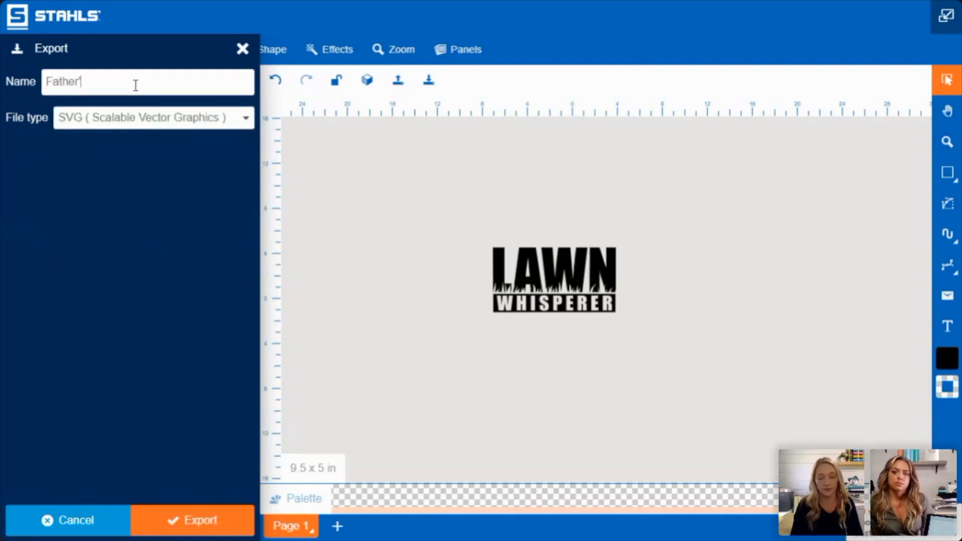
type("s day")
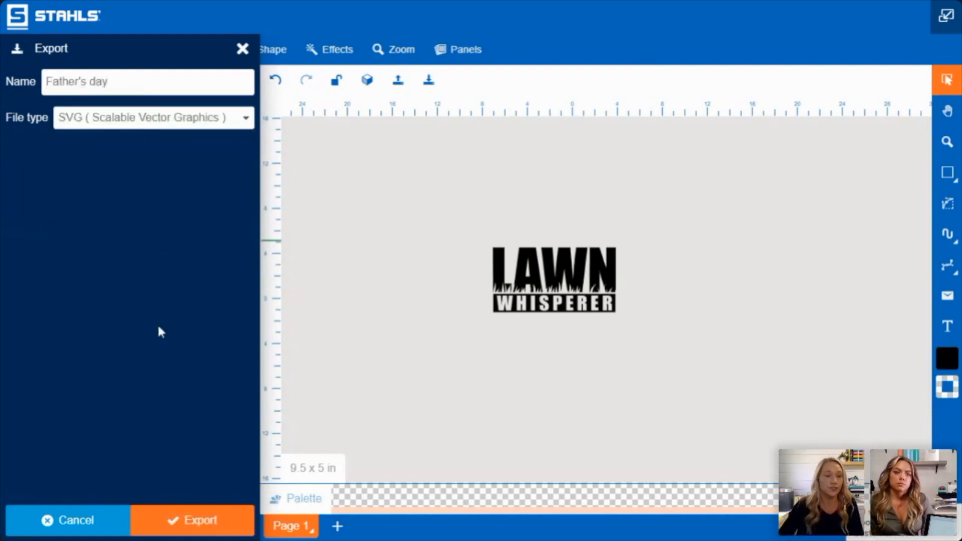
left_click(176, 521)
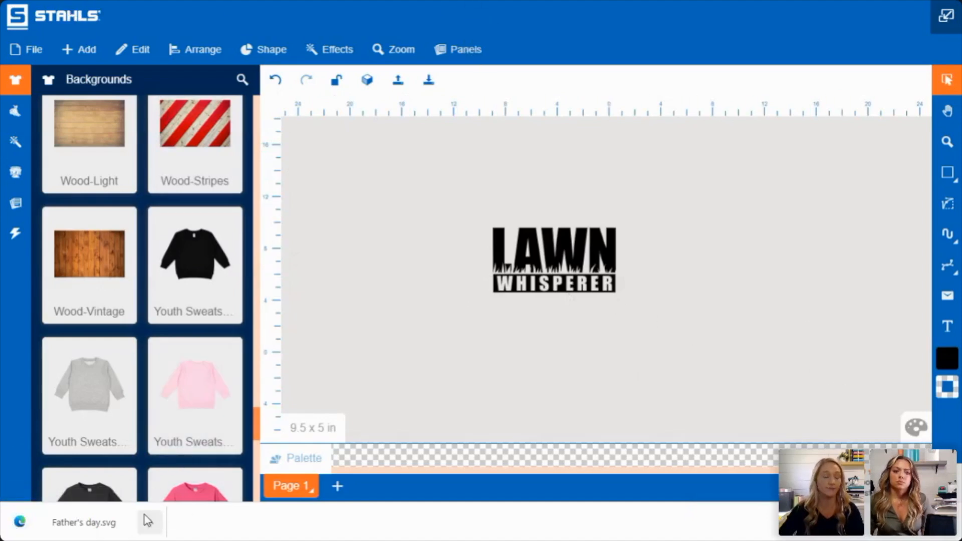
Step: Open the exported Father's day.svg to examine the vector design, and return to the Stahls' designer
left_click(116, 524)
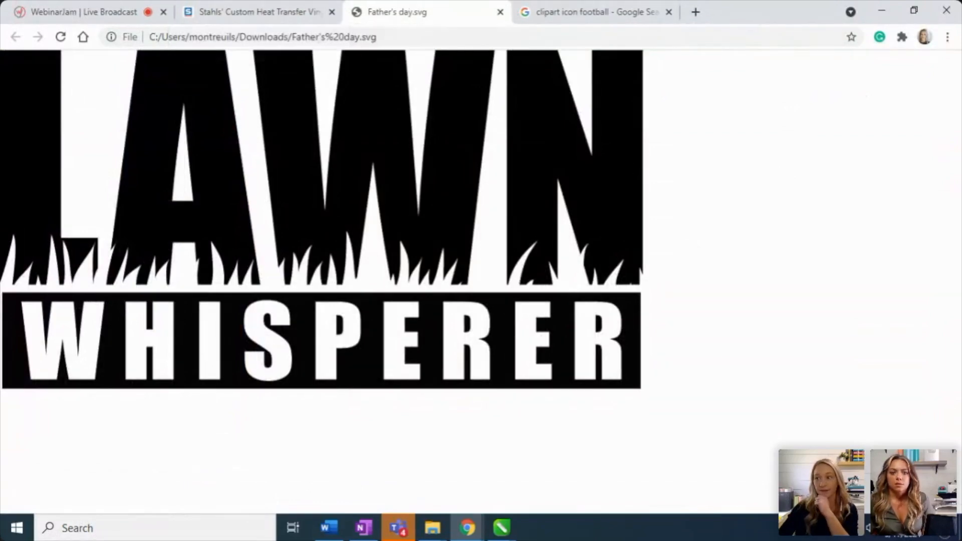
key("alt+Tab")
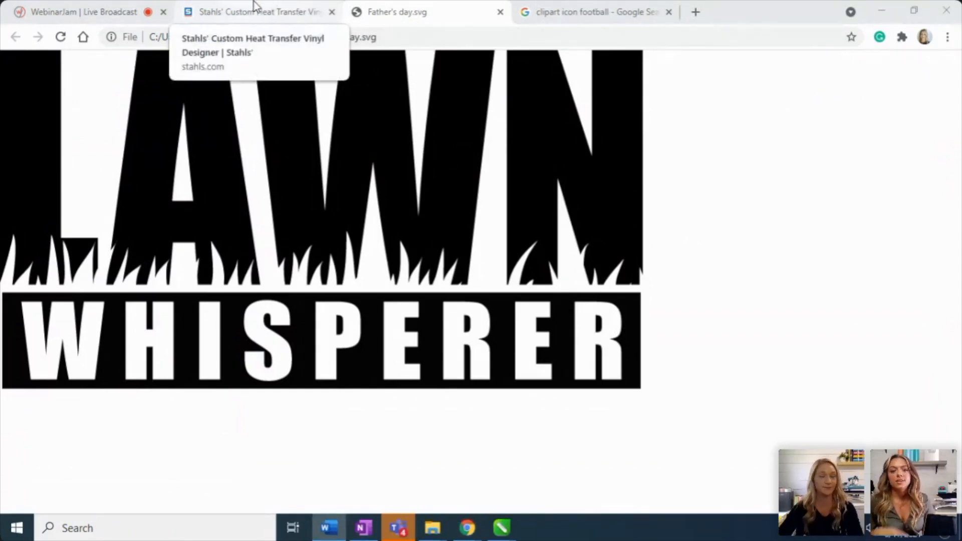
left_click(289, 9)
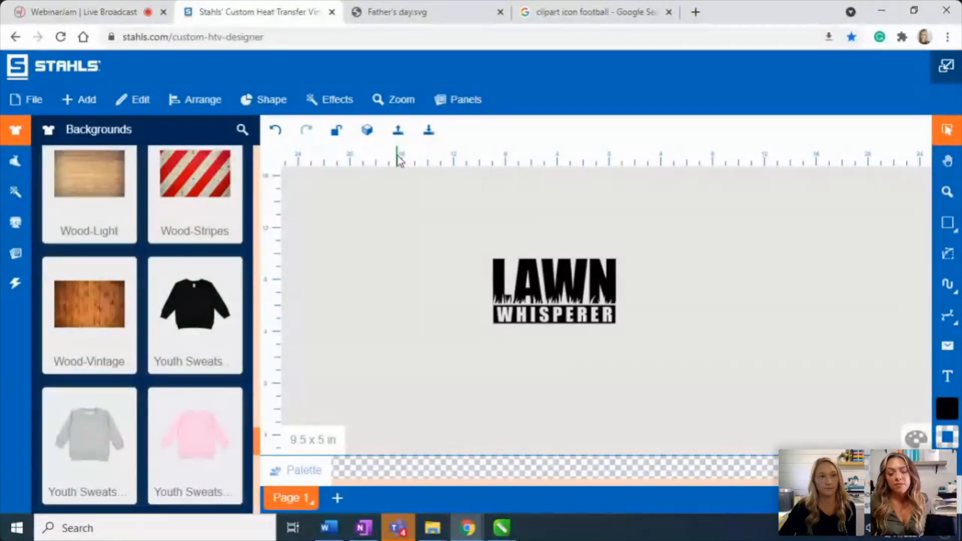
left_click(108, 7)
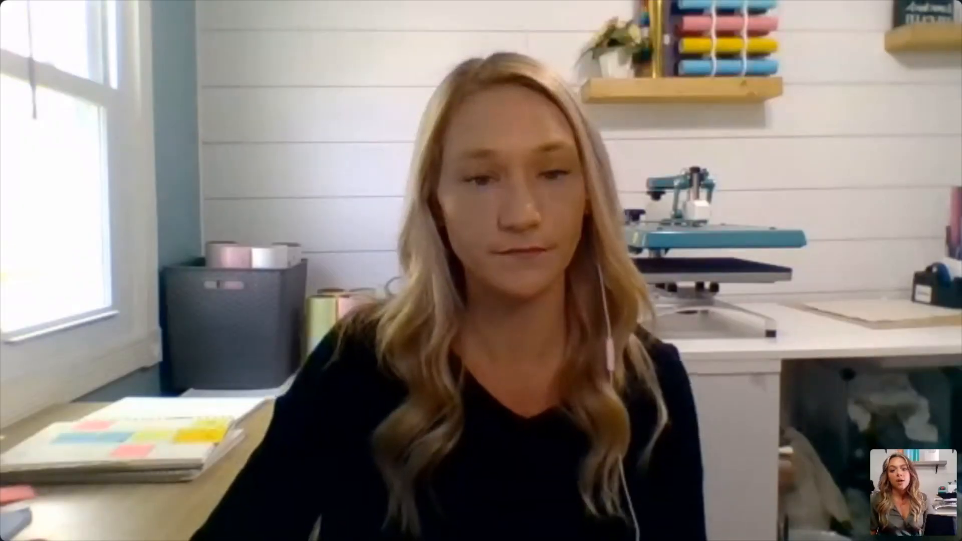